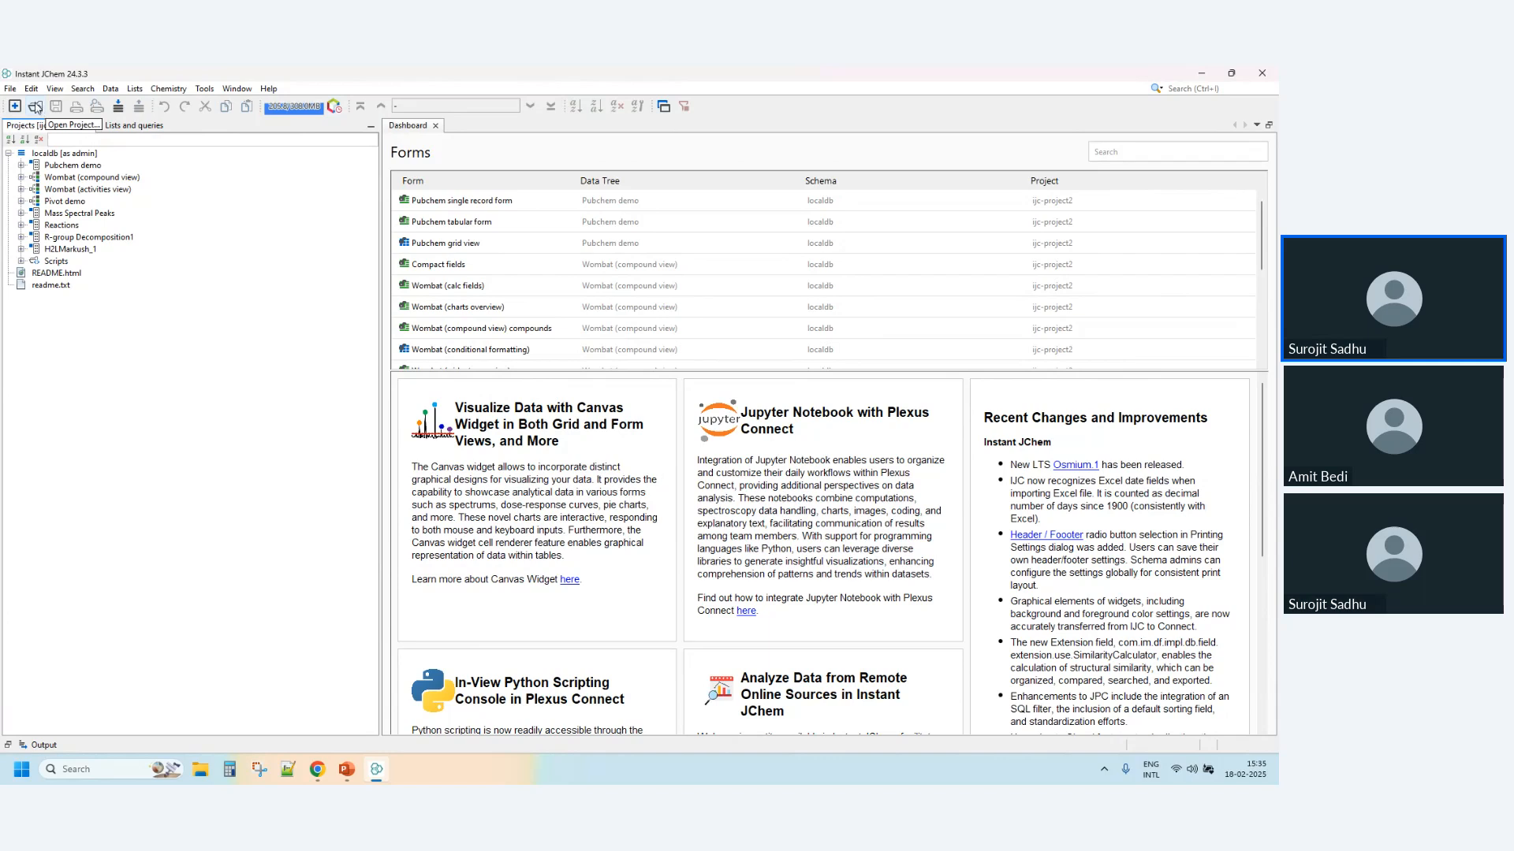
- Open the new project wizard and examine the descriptions of the empty, local database and demo data project types
{"action": "left_click", "coordinate": [14, 105]}
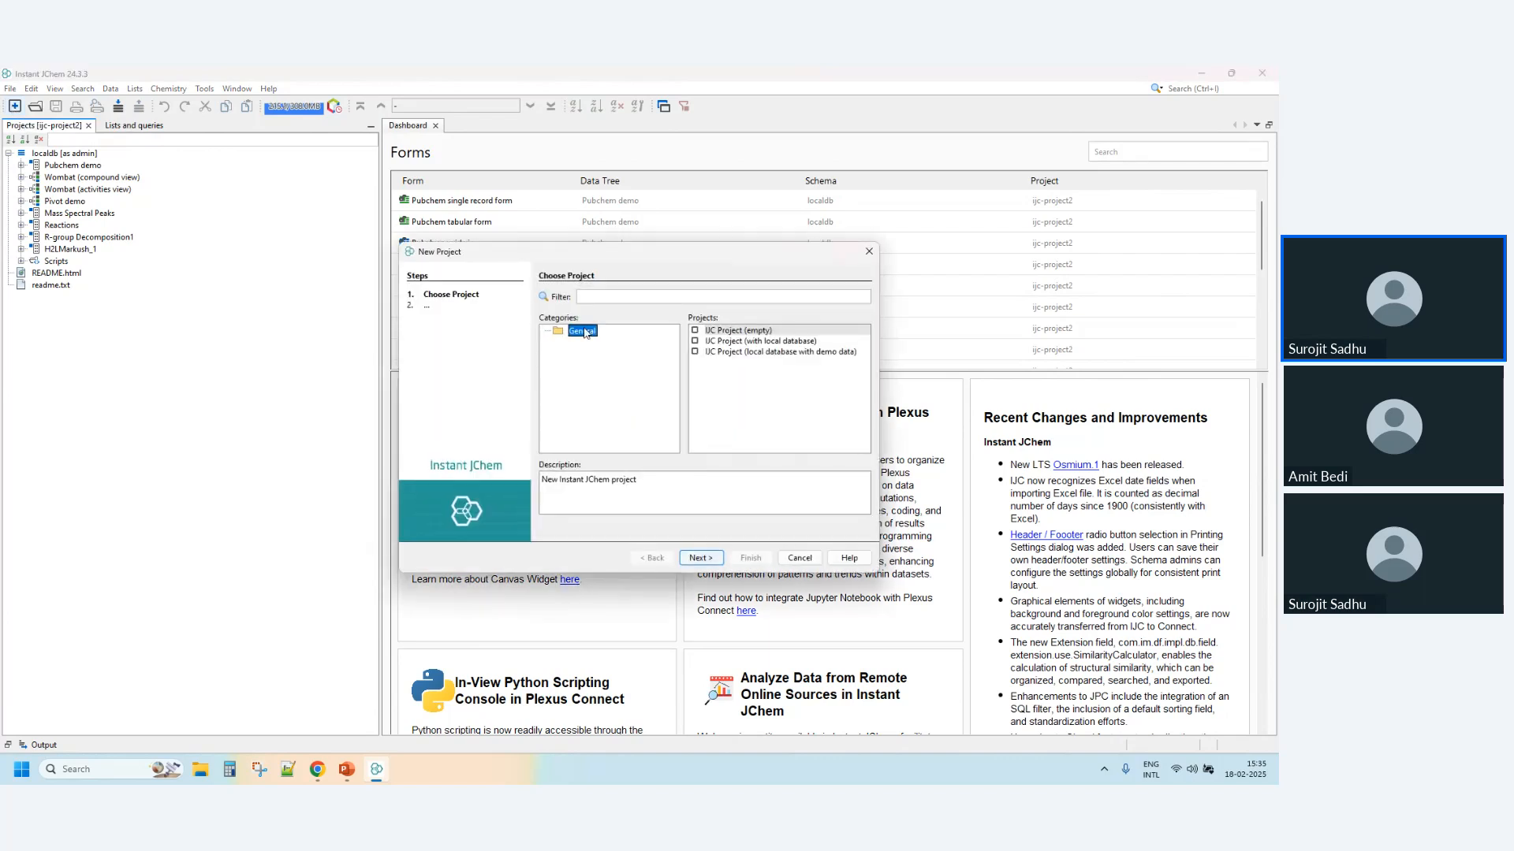
{"action": "left_click", "coordinate": [785, 355]}
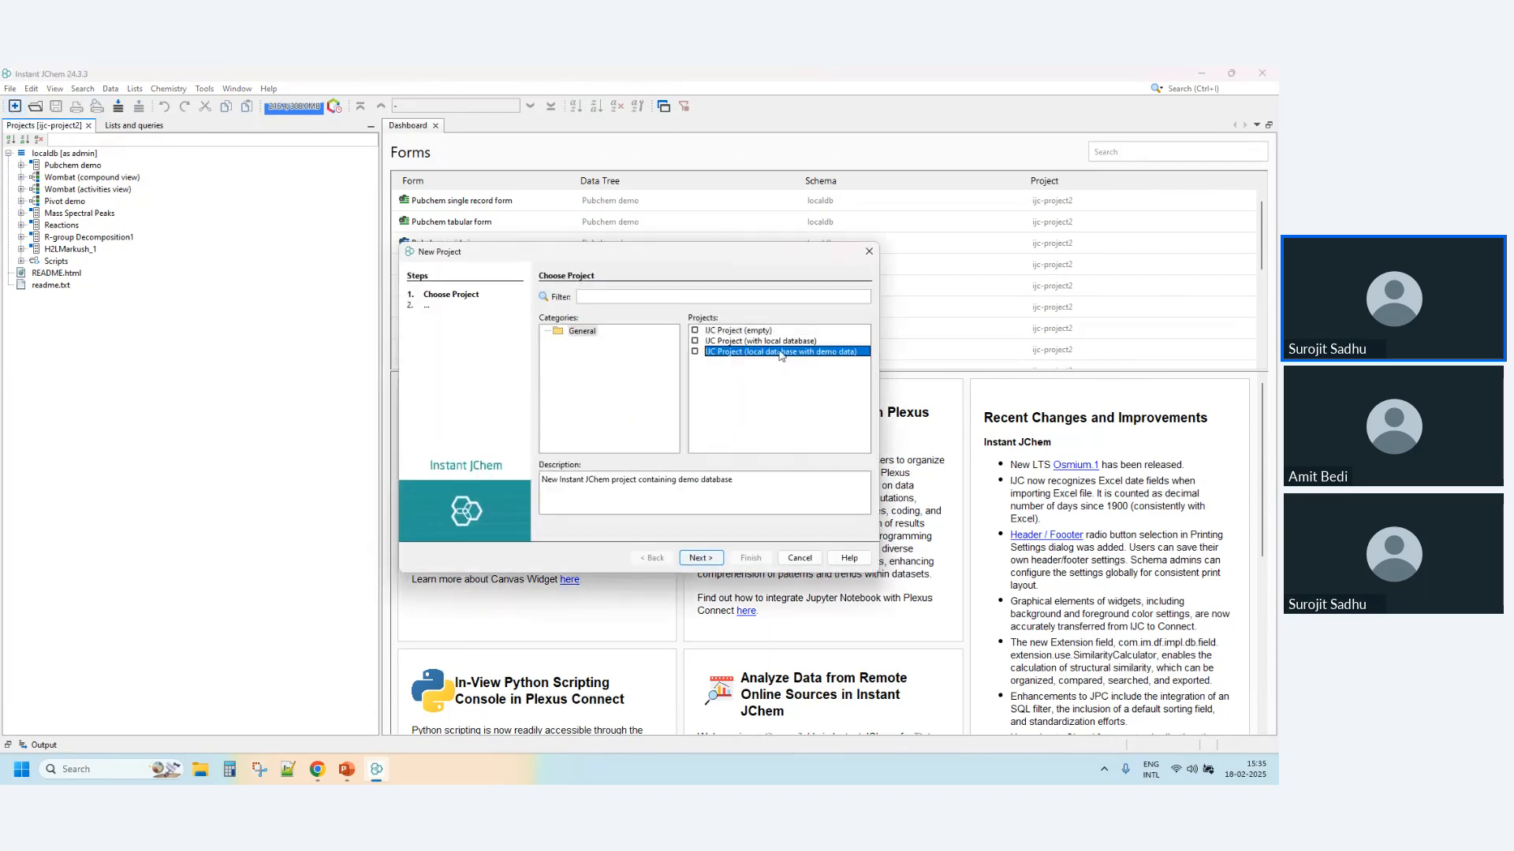
{"action": "left_click", "coordinate": [756, 332]}
{"action": "left_click", "coordinate": [756, 341]}
{"action": "left_click", "coordinate": [758, 352]}
{"action": "left_click", "coordinate": [788, 341]}
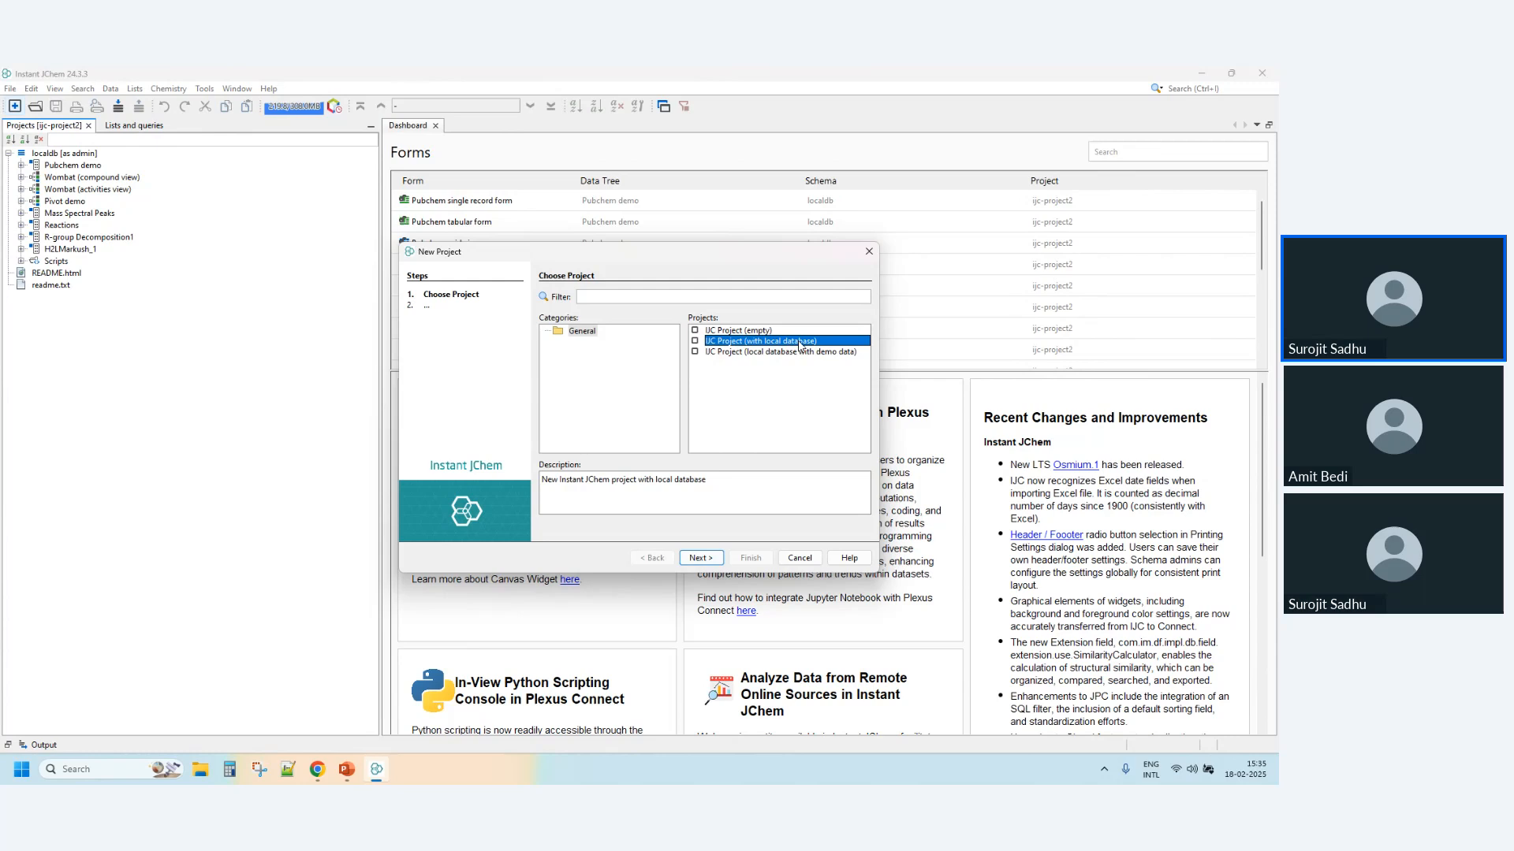
{"action": "left_click", "coordinate": [755, 331]}
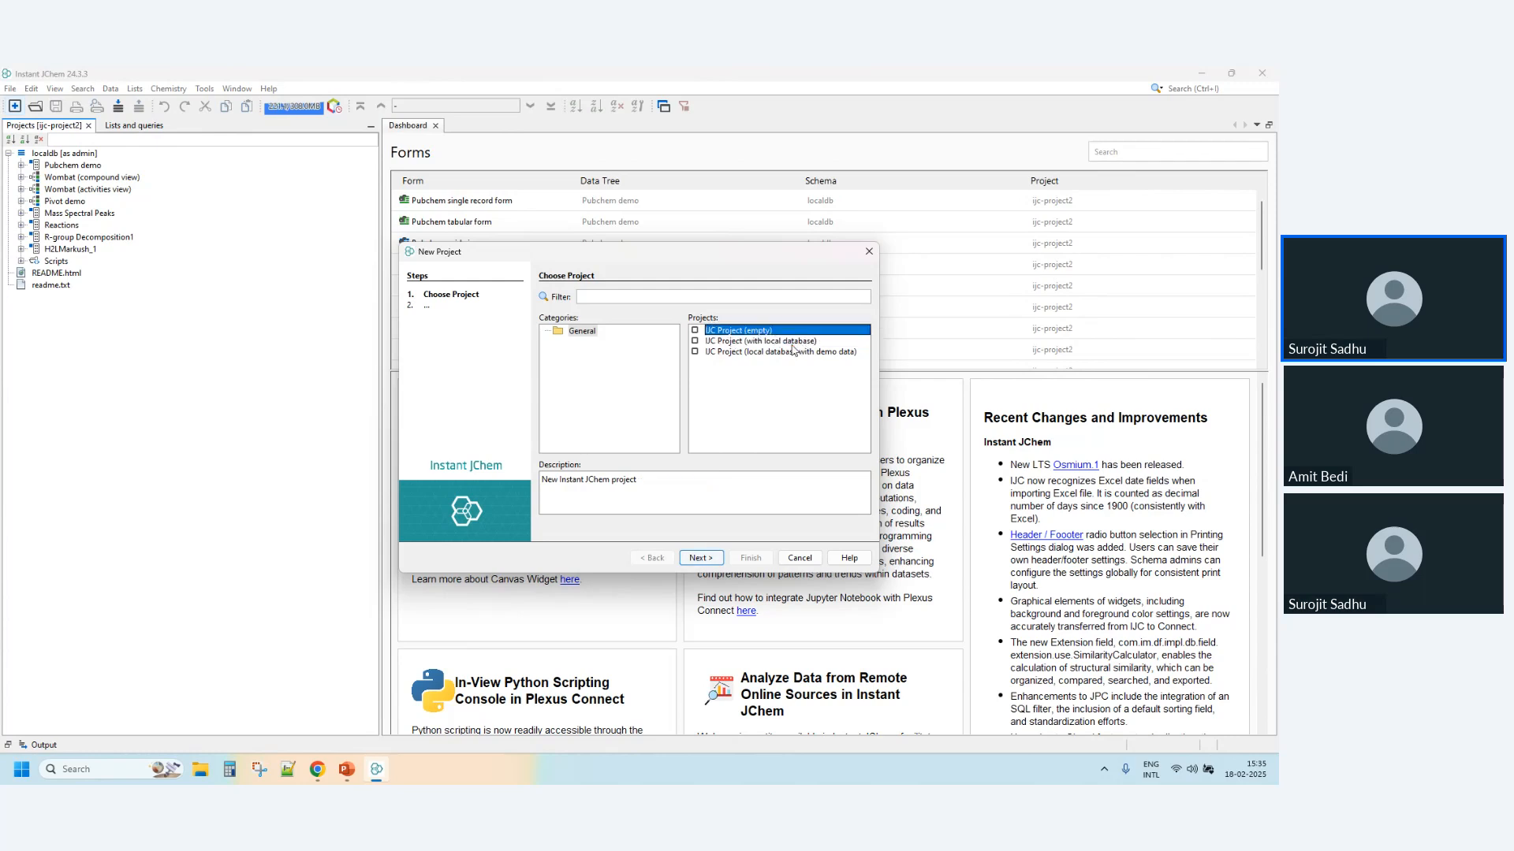
{"action": "left_click", "coordinate": [787, 341]}
{"action": "left_click", "coordinate": [787, 350]}
{"action": "left_click", "coordinate": [786, 341]}
{"action": "left_click", "coordinate": [788, 352]}
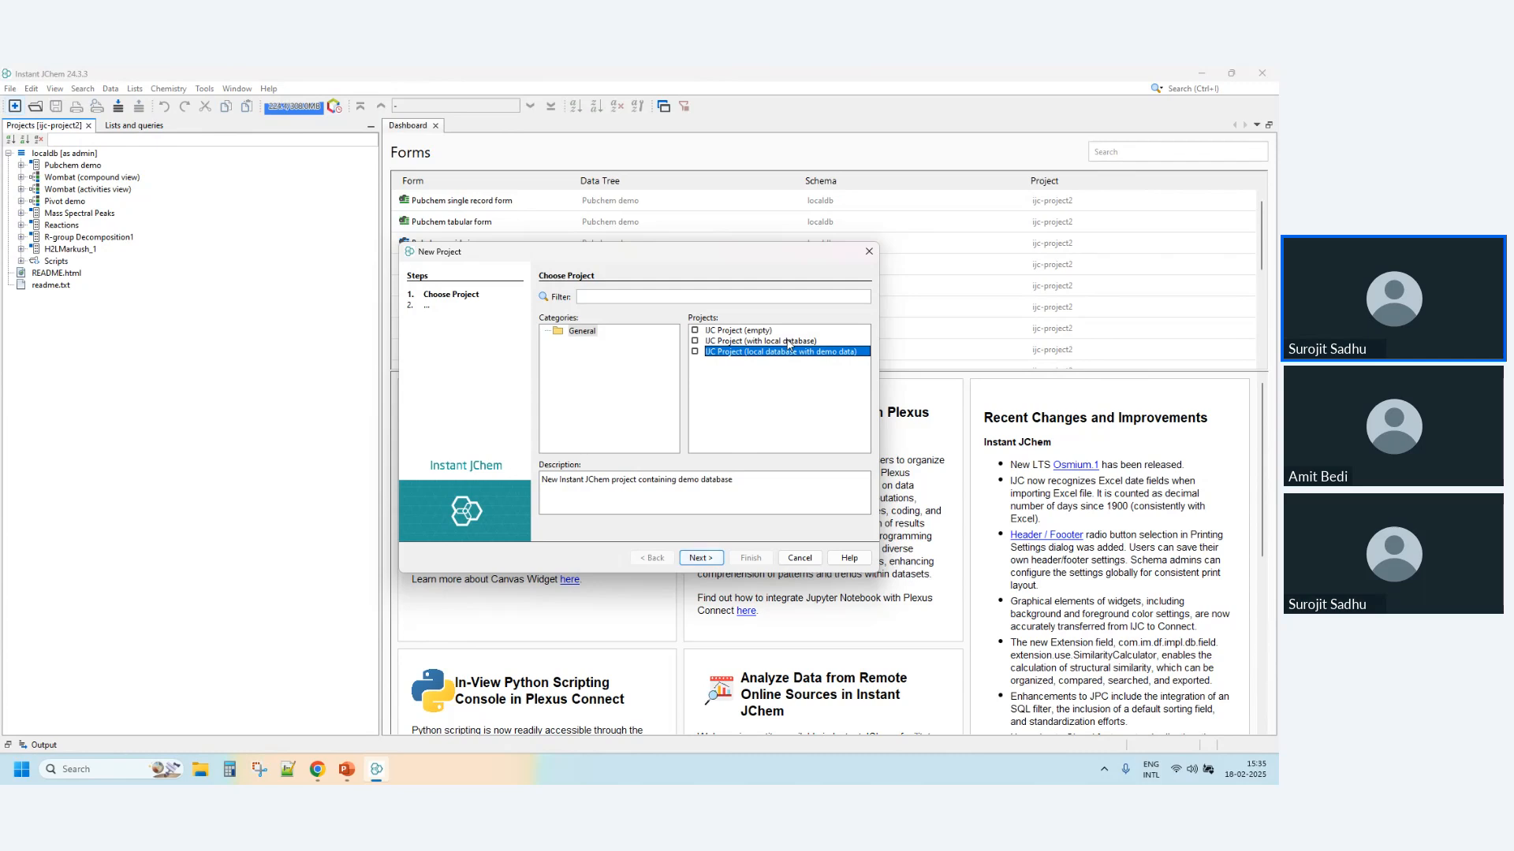
- Create an empty IJC project with the proposed name and location, with already opened projects set to close
{"action": "left_click", "coordinate": [747, 331]}
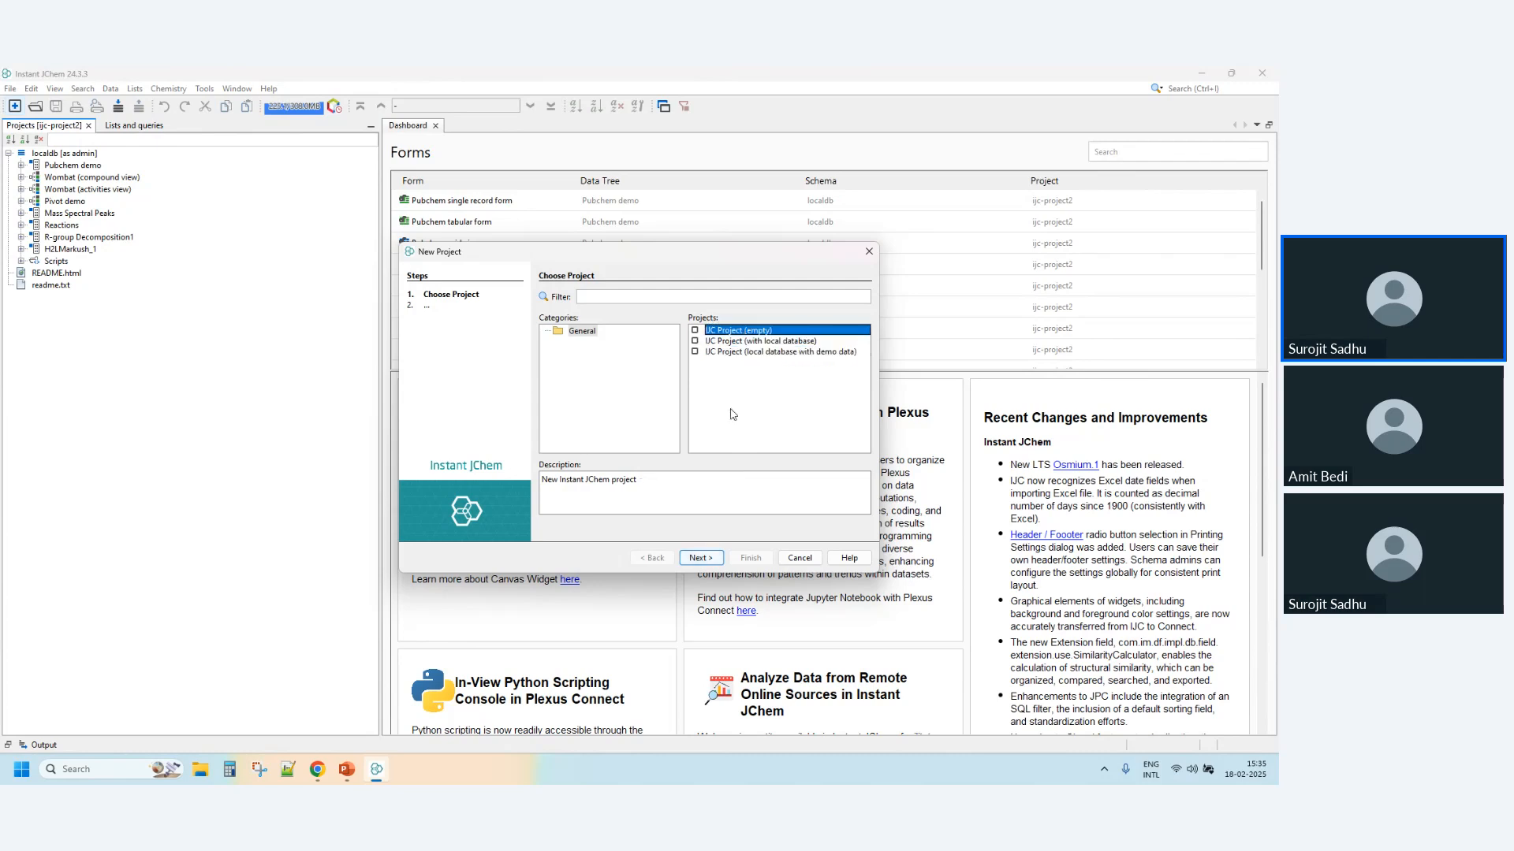
{"action": "left_click", "coordinate": [700, 558]}
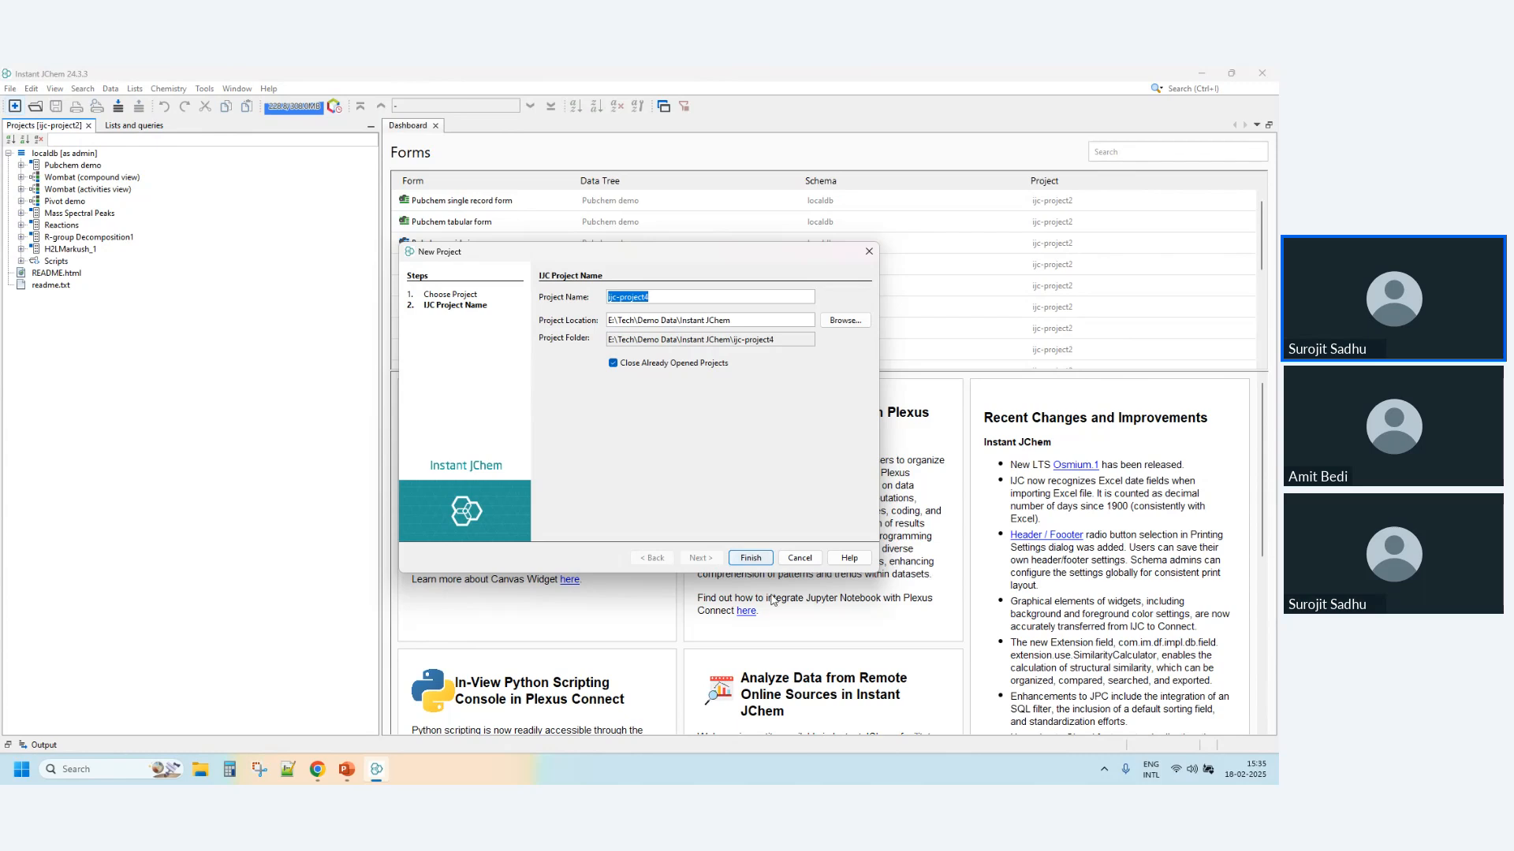
{"action": "left_click", "coordinate": [674, 364]}
{"action": "left_click", "coordinate": [687, 365]}
{"action": "left_click", "coordinate": [750, 558]}
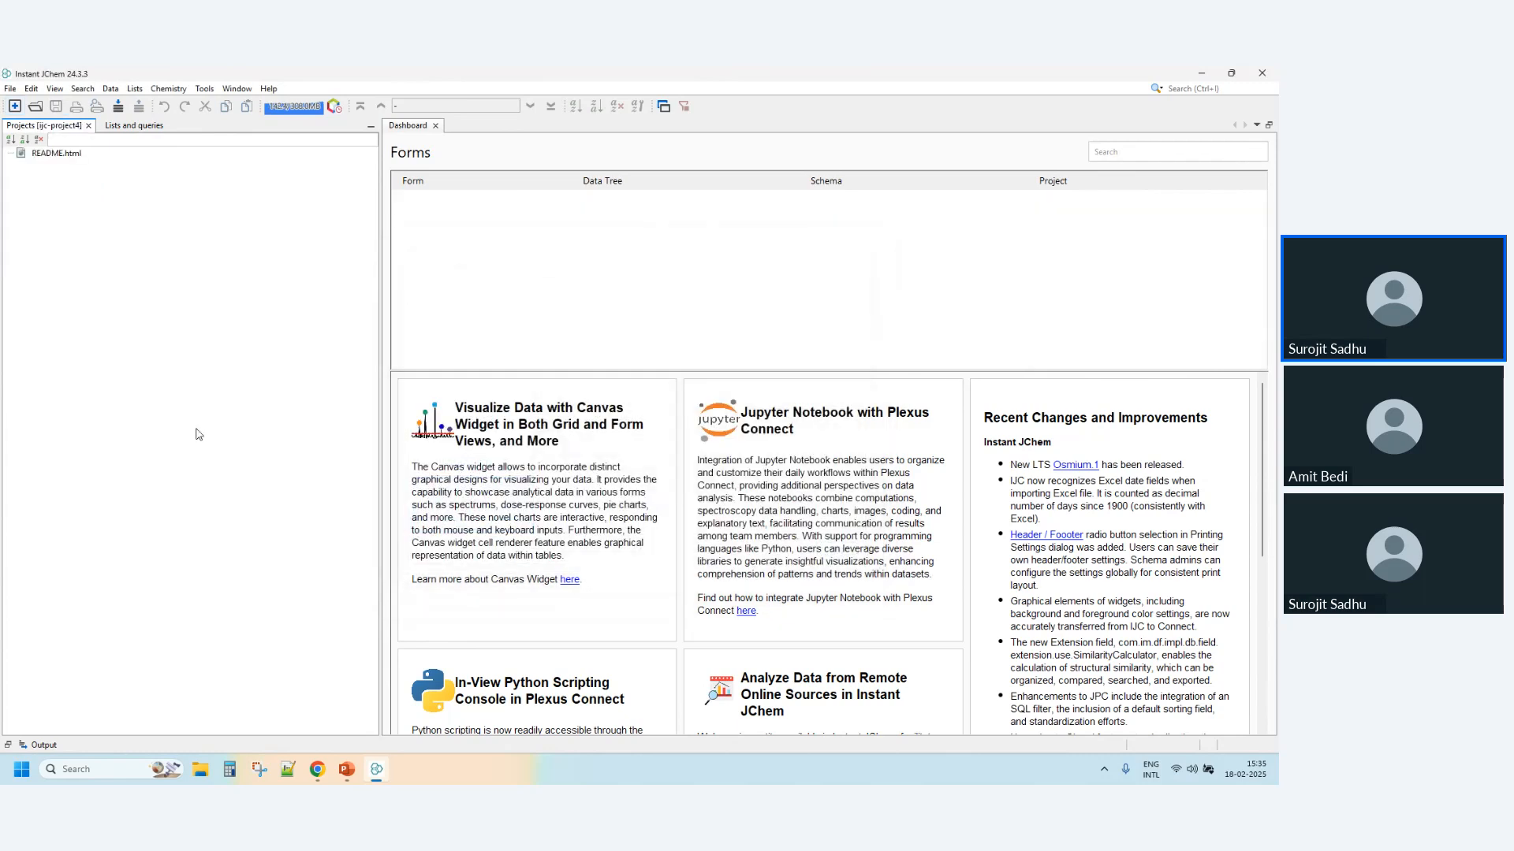
- Examine the MySQL, Oracle, PostgreSQL and other database templates for connecting to an existing IJC schema, leaving without connecting
{"action": "right_click", "coordinate": [108, 193]}
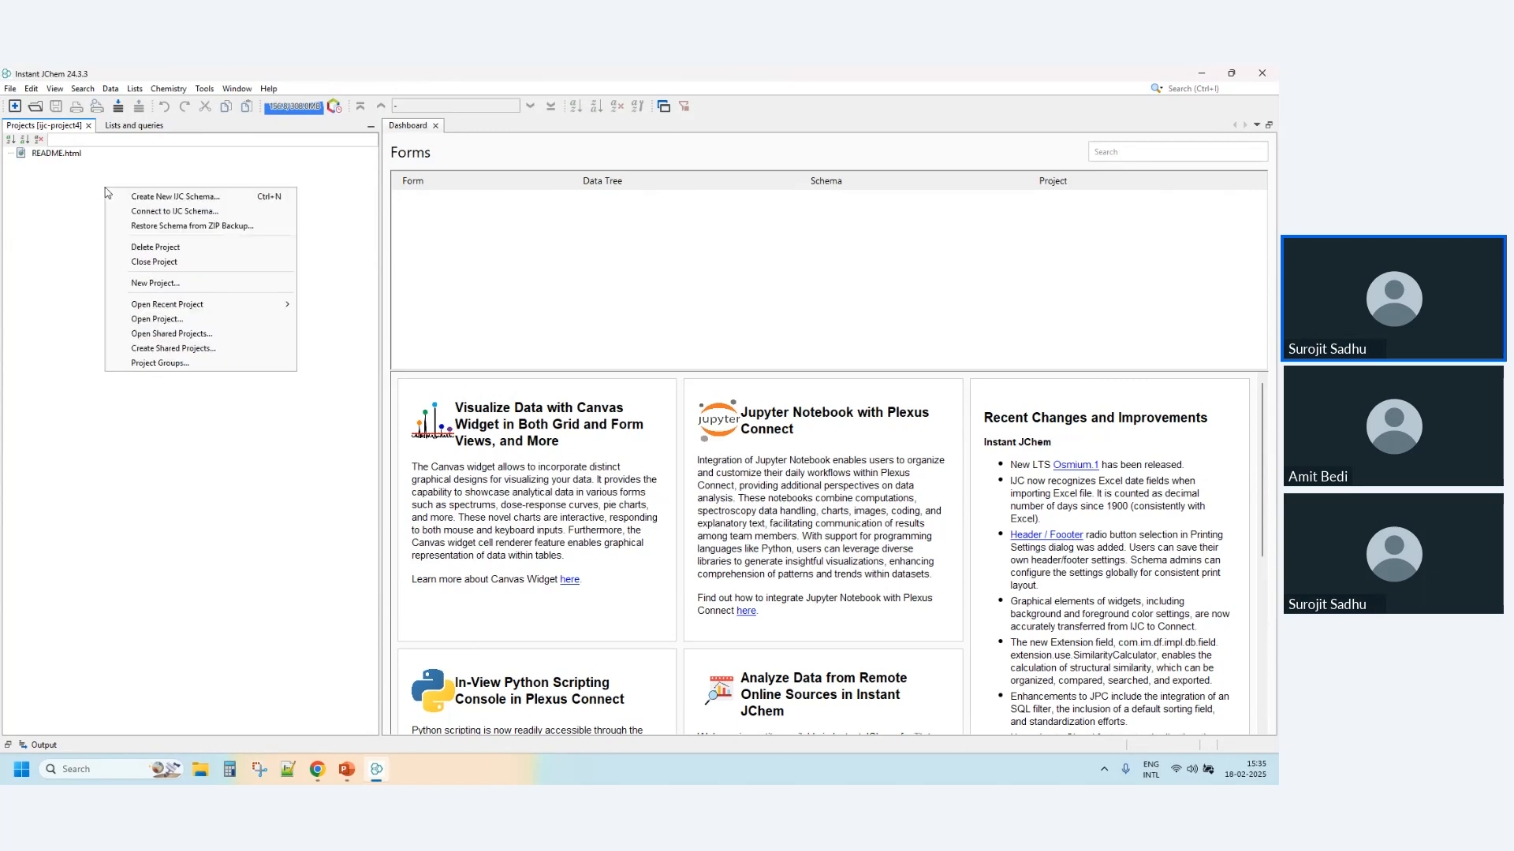
{"action": "left_click", "coordinate": [198, 216]}
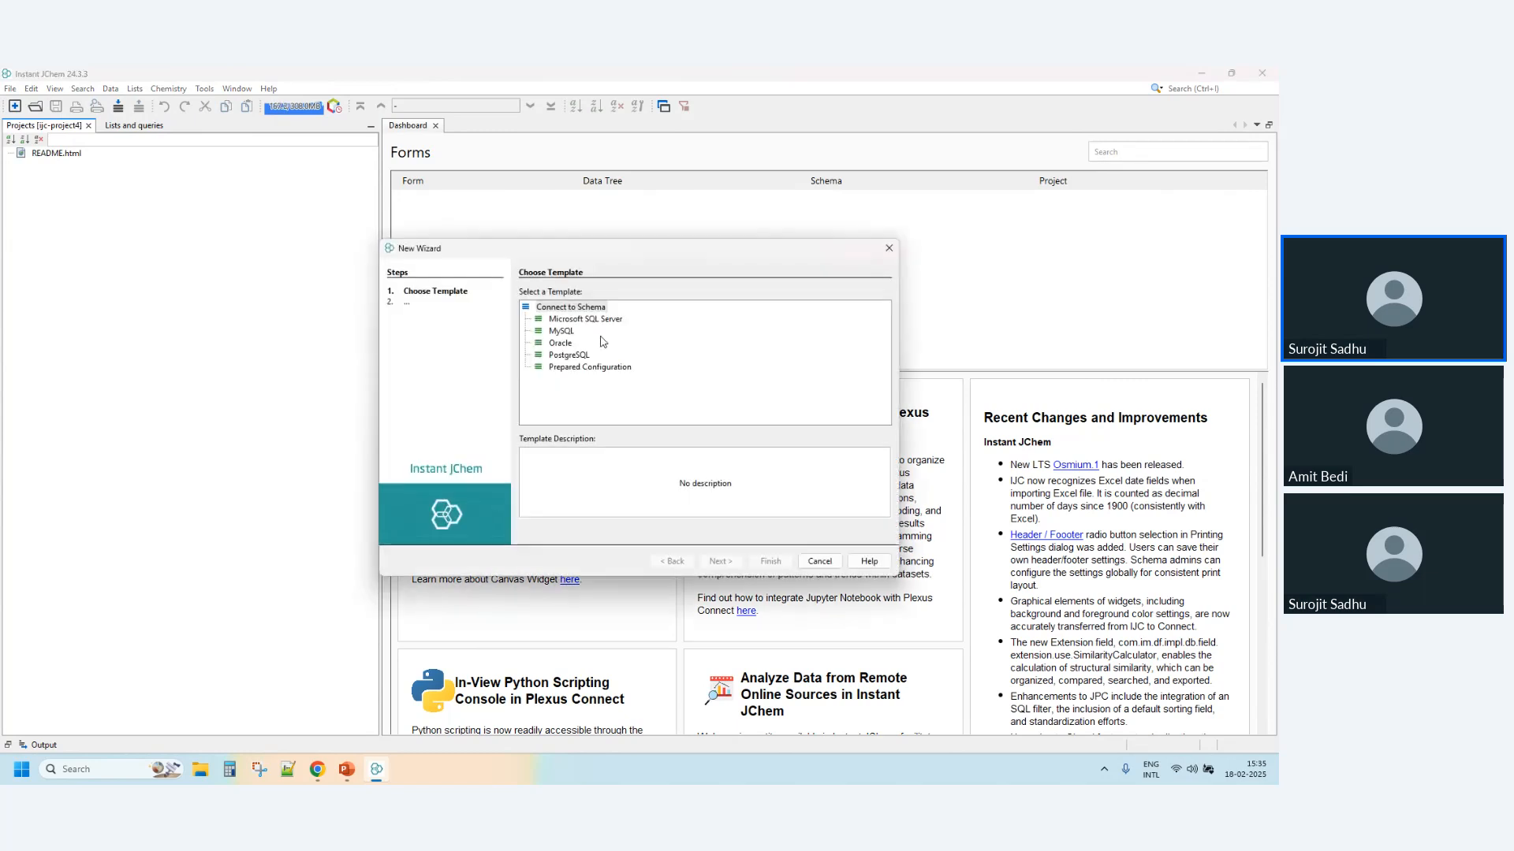
{"action": "left_click", "coordinate": [562, 321]}
{"action": "left_click", "coordinate": [562, 330]}
{"action": "left_click", "coordinate": [564, 343]}
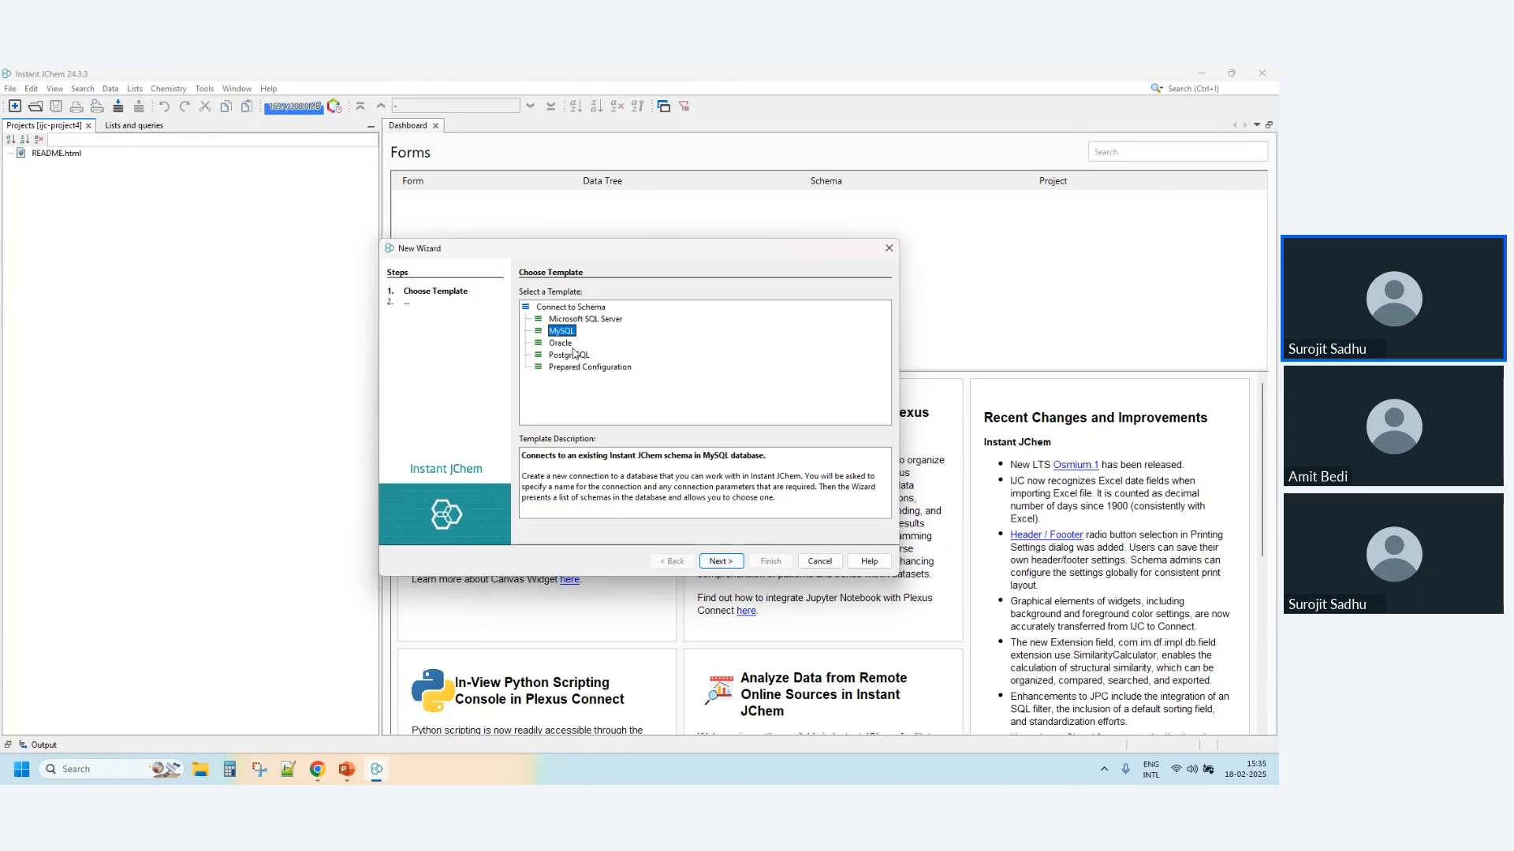
{"action": "left_click", "coordinate": [576, 355]}
{"action": "left_click", "coordinate": [568, 344]}
{"action": "left_click", "coordinate": [565, 331]}
{"action": "left_click", "coordinate": [566, 343]}
{"action": "left_click", "coordinate": [569, 354]}
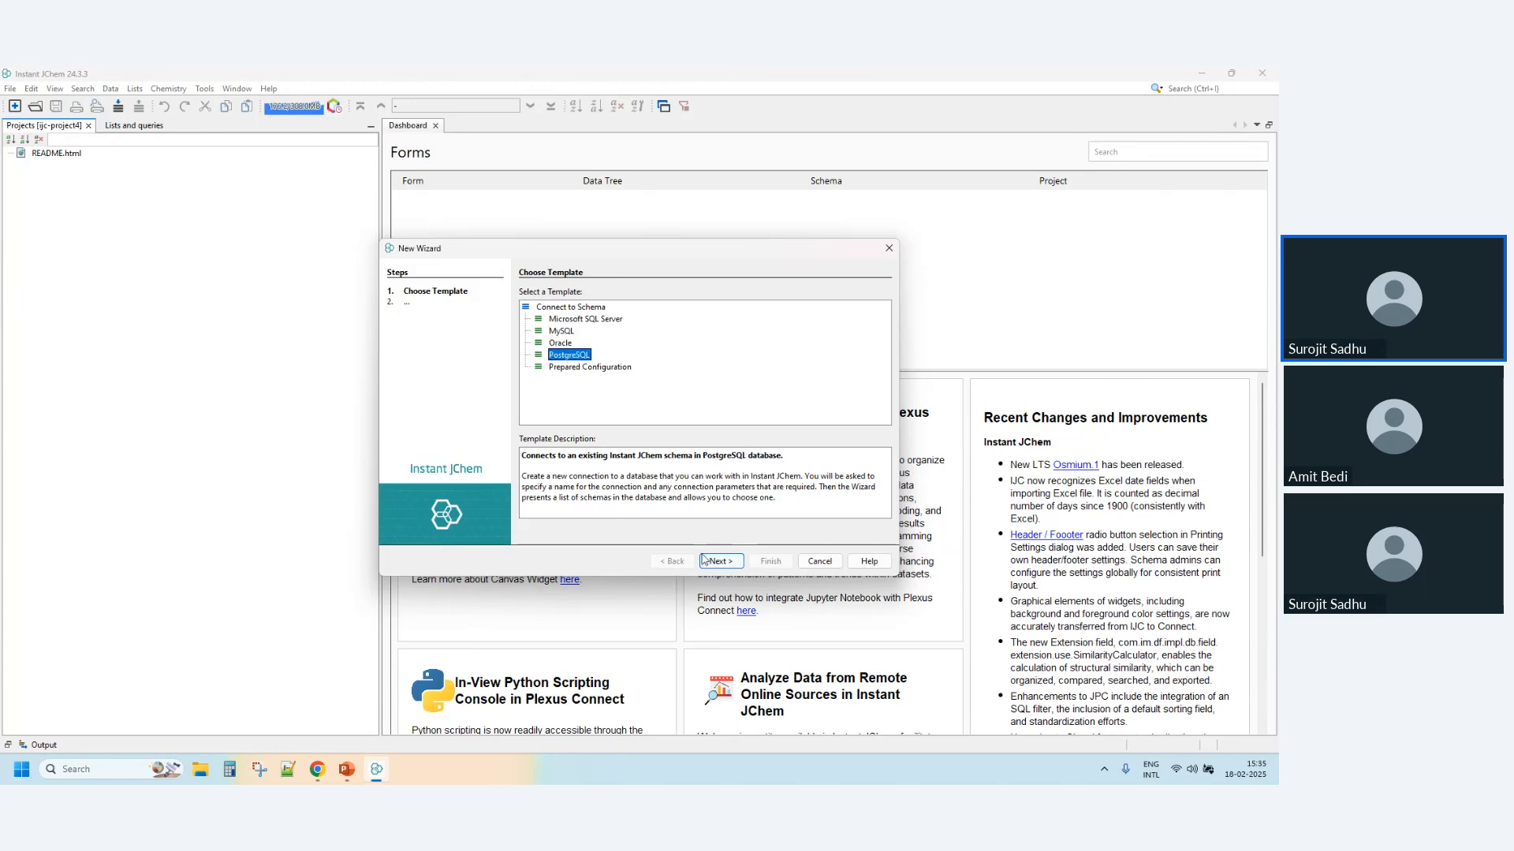
{"action": "left_click", "coordinate": [819, 561]}
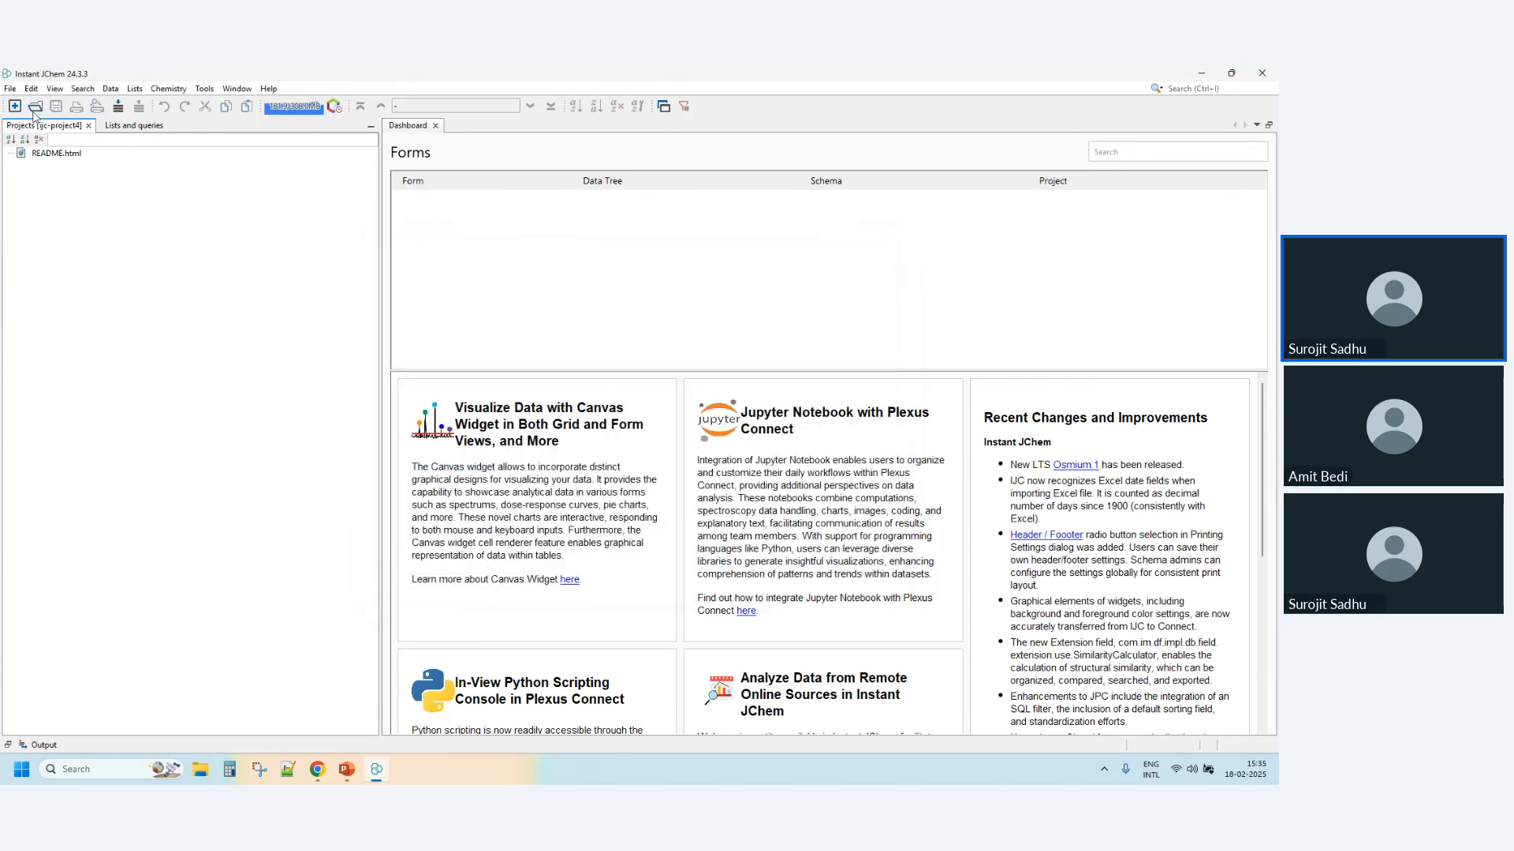
- Create a new IJC schema named Demo-Webinar in the project from the Embedded Derby template
{"action": "right_click", "coordinate": [54, 214]}
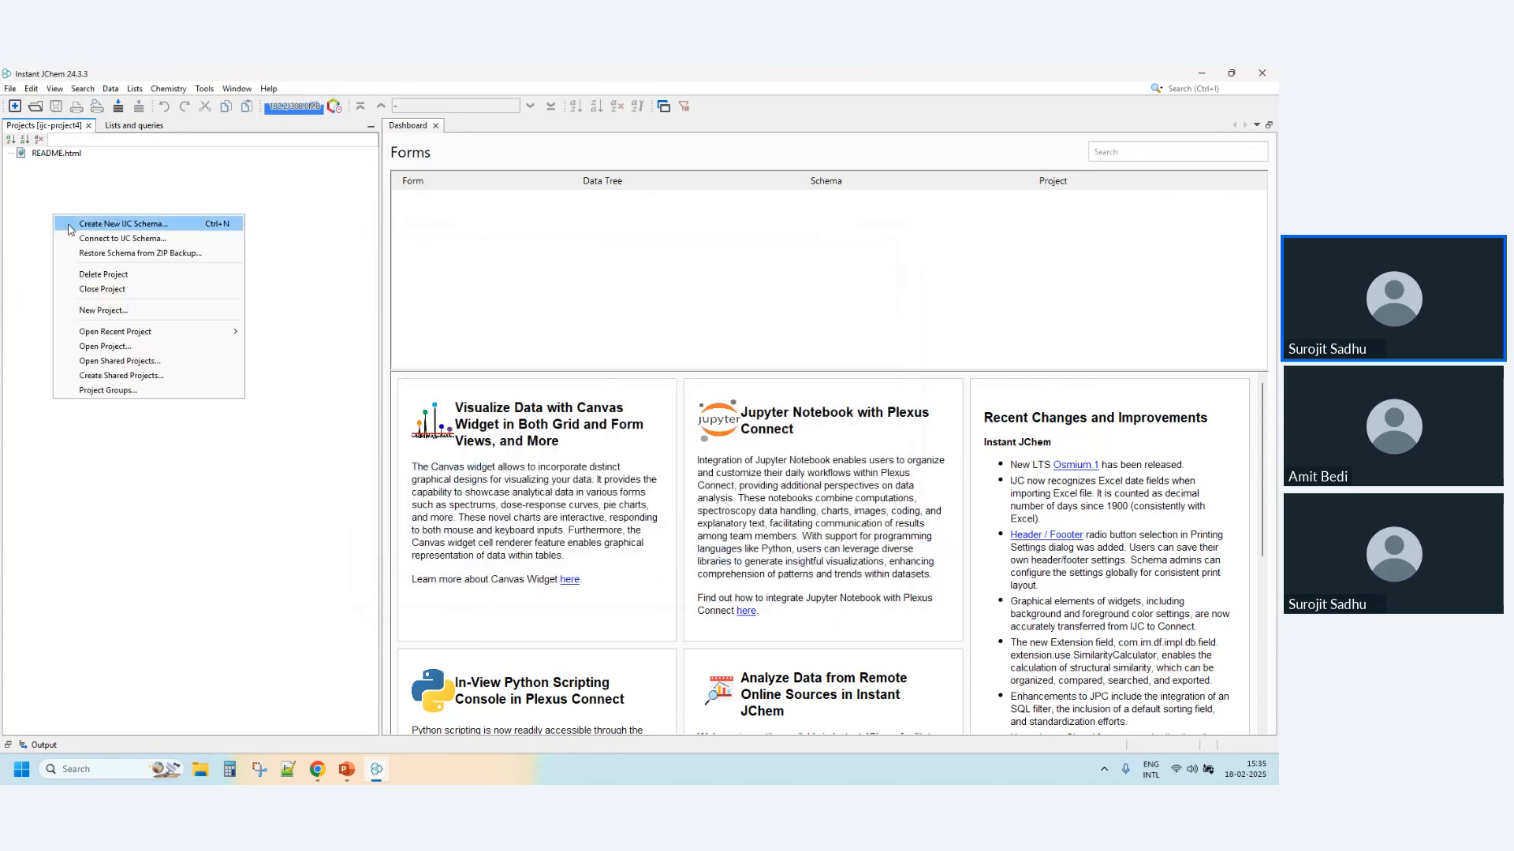
{"action": "left_click", "coordinate": [136, 229]}
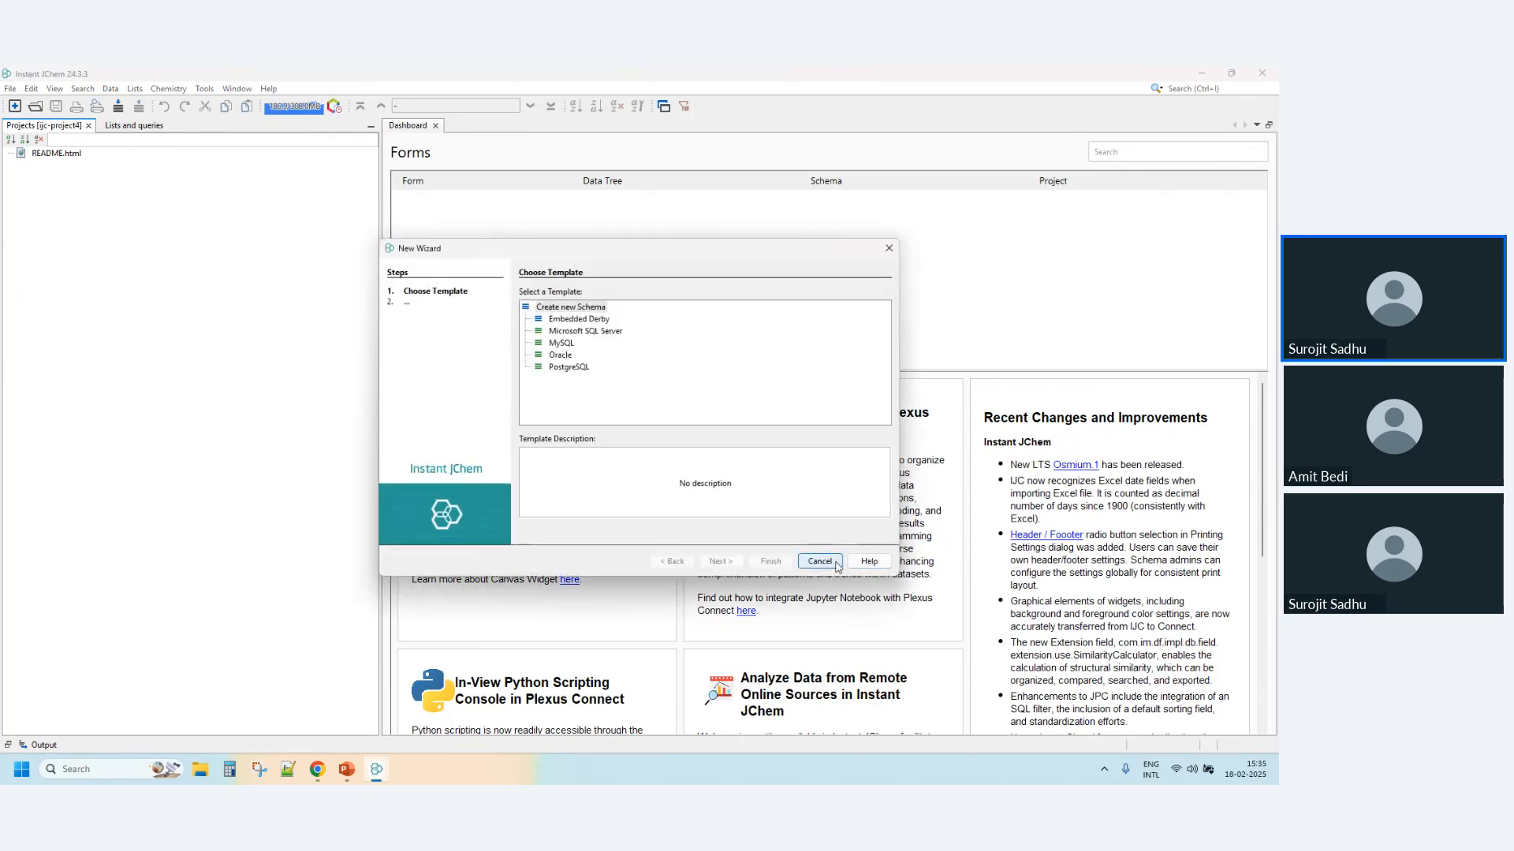
{"action": "left_click", "coordinate": [557, 320]}
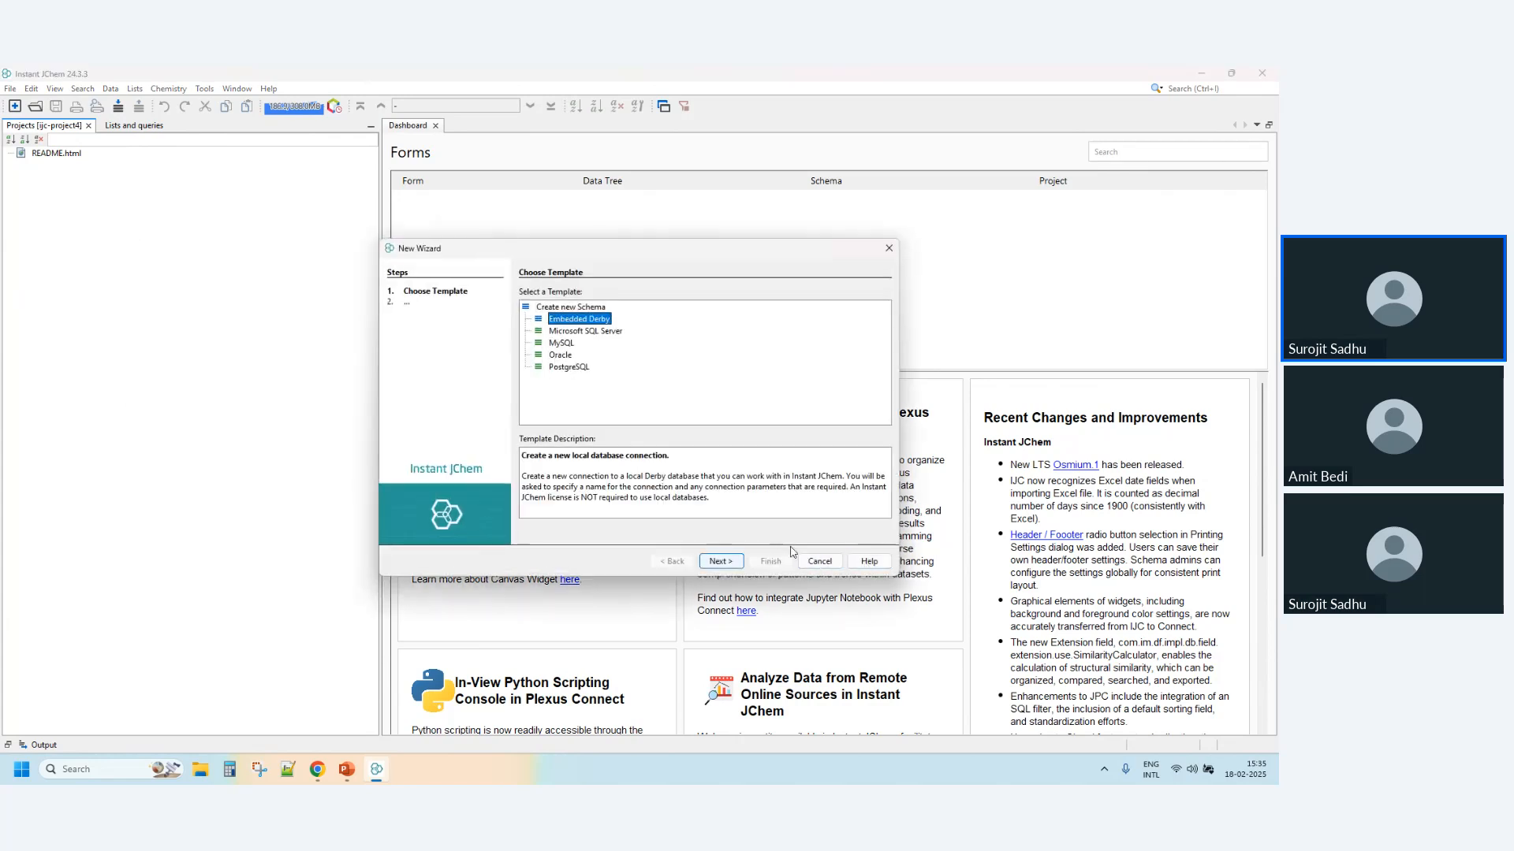
{"action": "key", "text": "Return"}
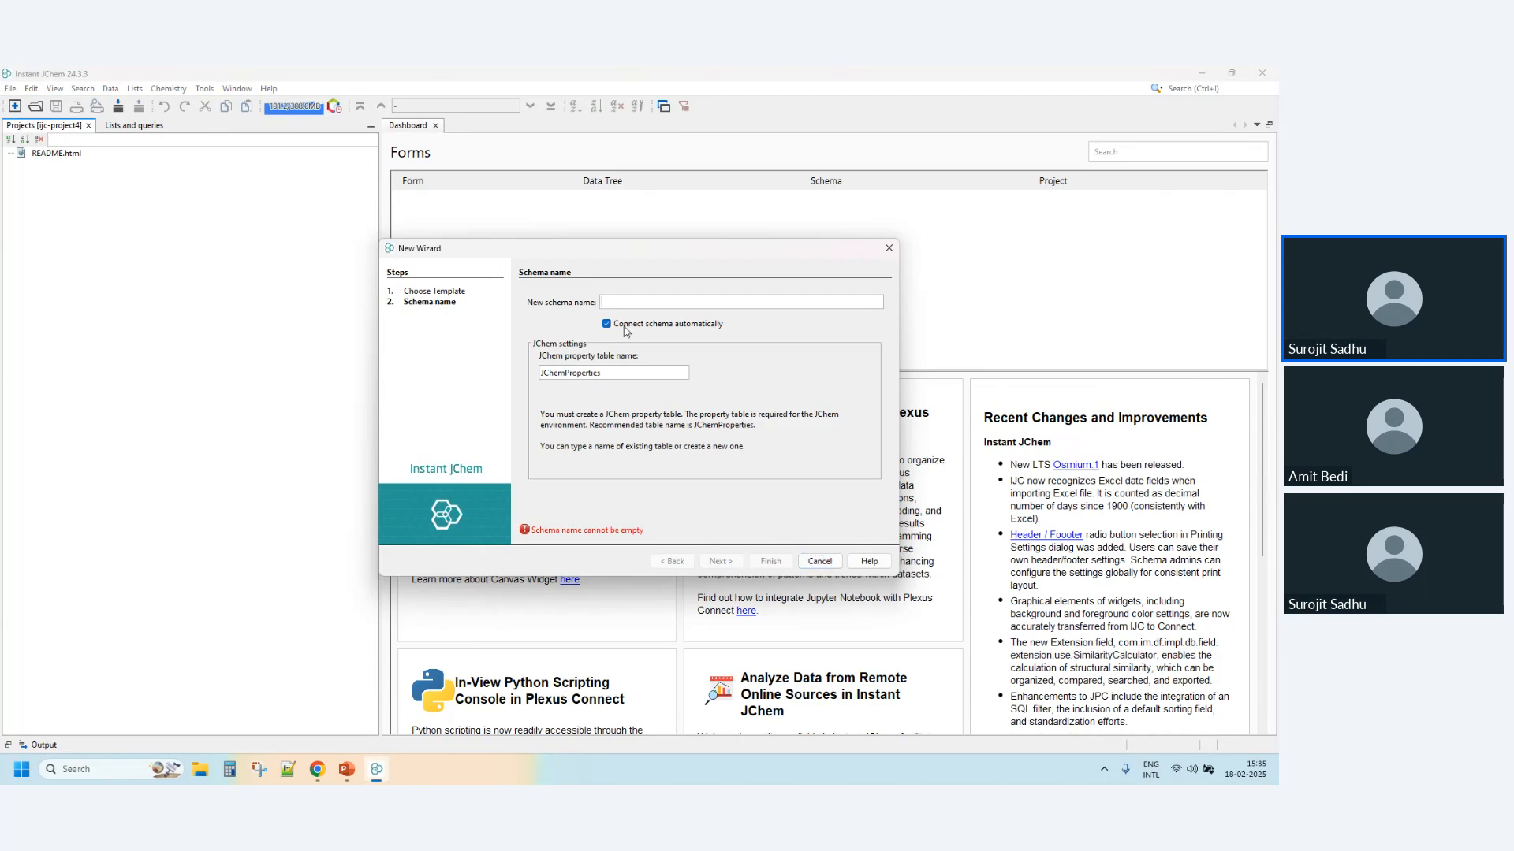
{"action": "type", "text": "Demo- "}
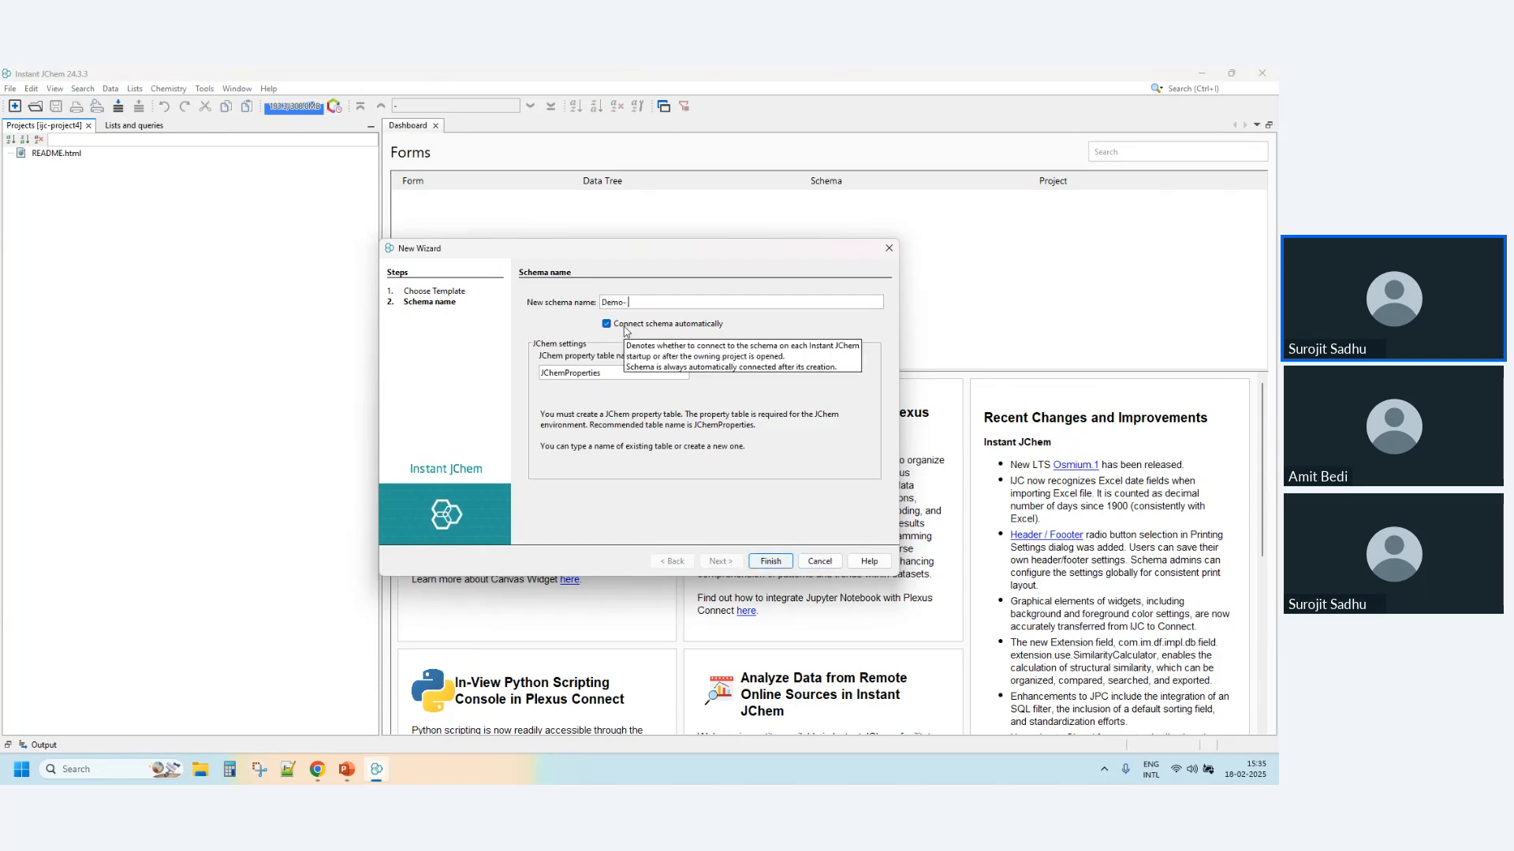
{"action": "type", "text": "Webinar"}
{"action": "key", "text": "ctrl+Left"}
{"action": "key", "text": "BackSpace"}
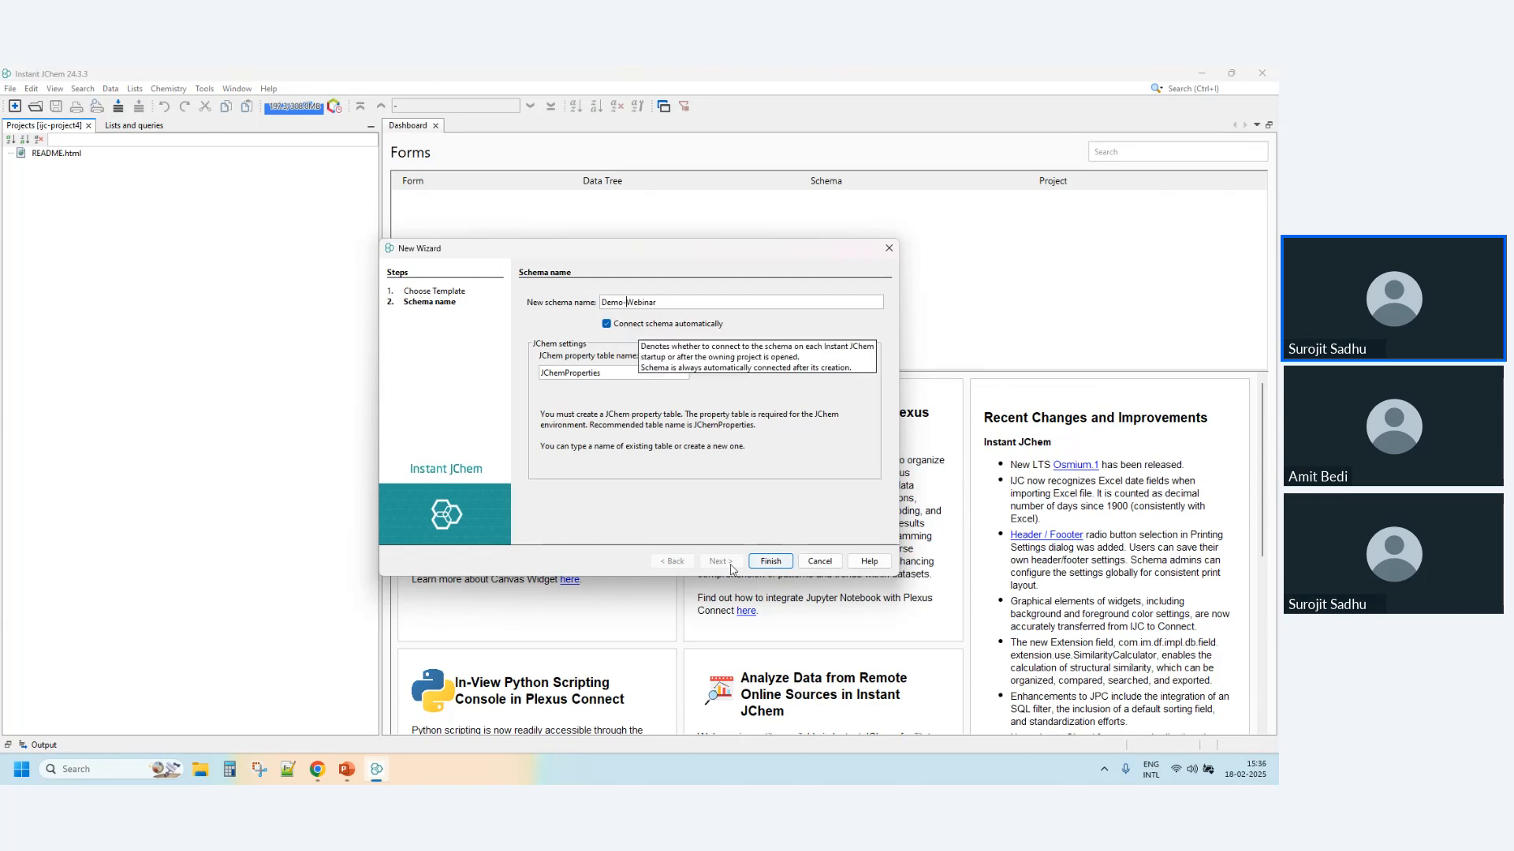
{"action": "left_click", "coordinate": [770, 562]}
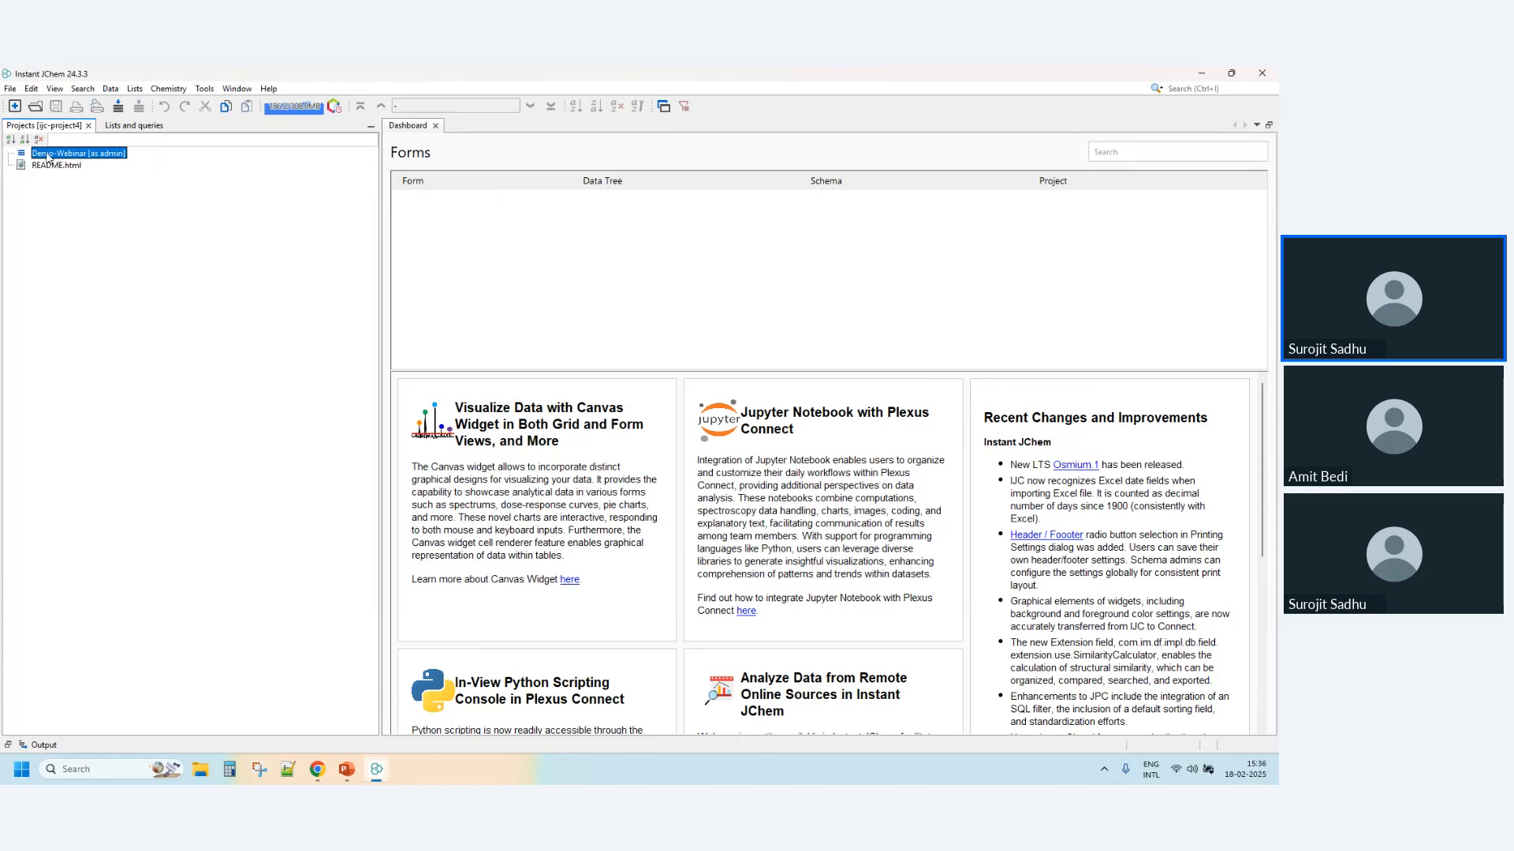
- Start a new data tree and structure entity in the Demo-Webinar schema and review the available table contents types, keeping Molecules
{"action": "right_click", "coordinate": [95, 156]}
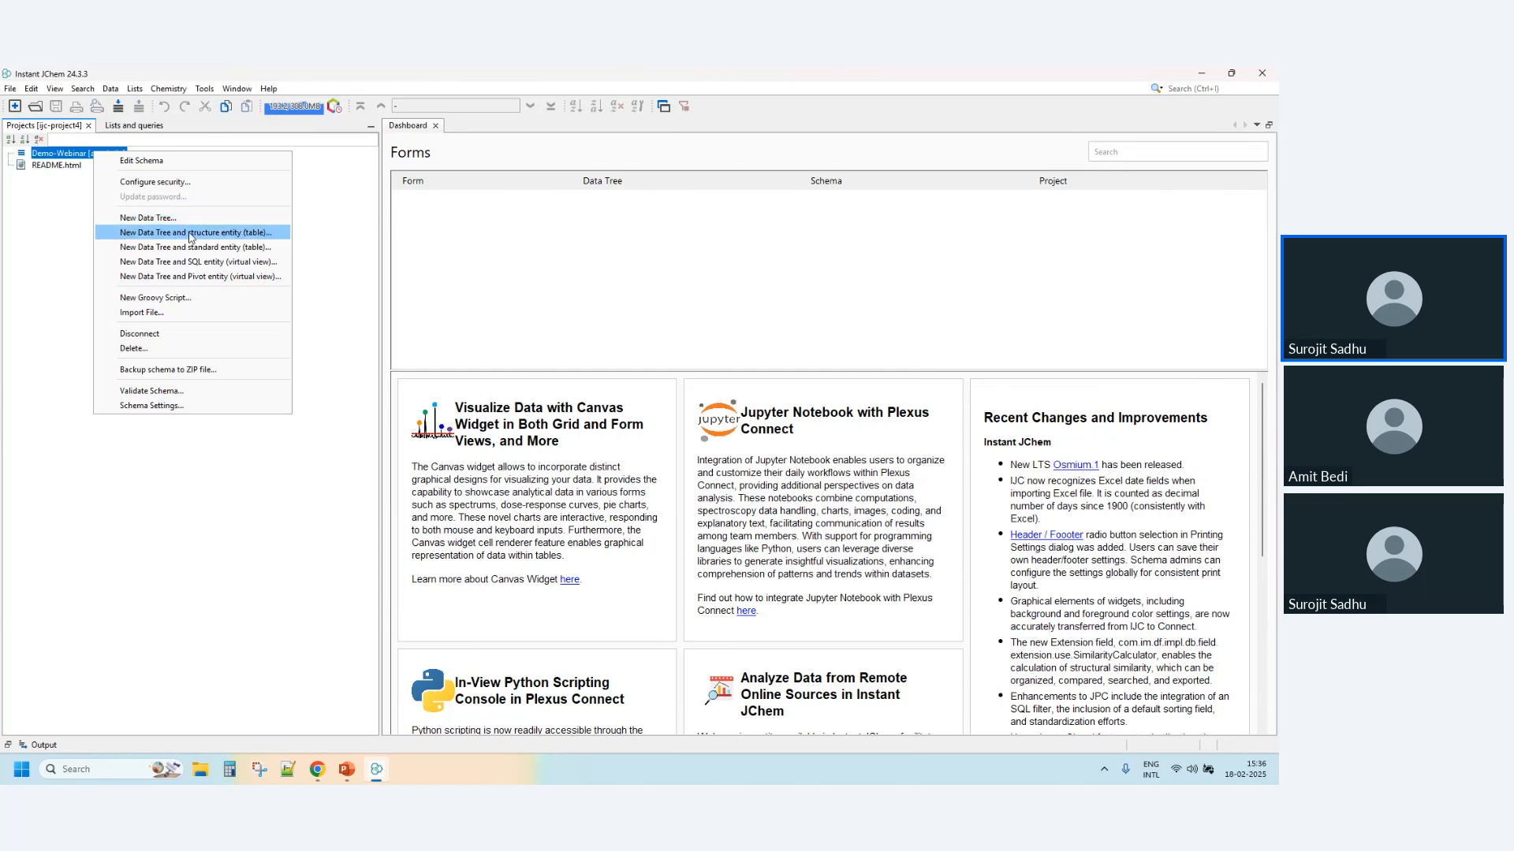
{"action": "left_click", "coordinate": [247, 235]}
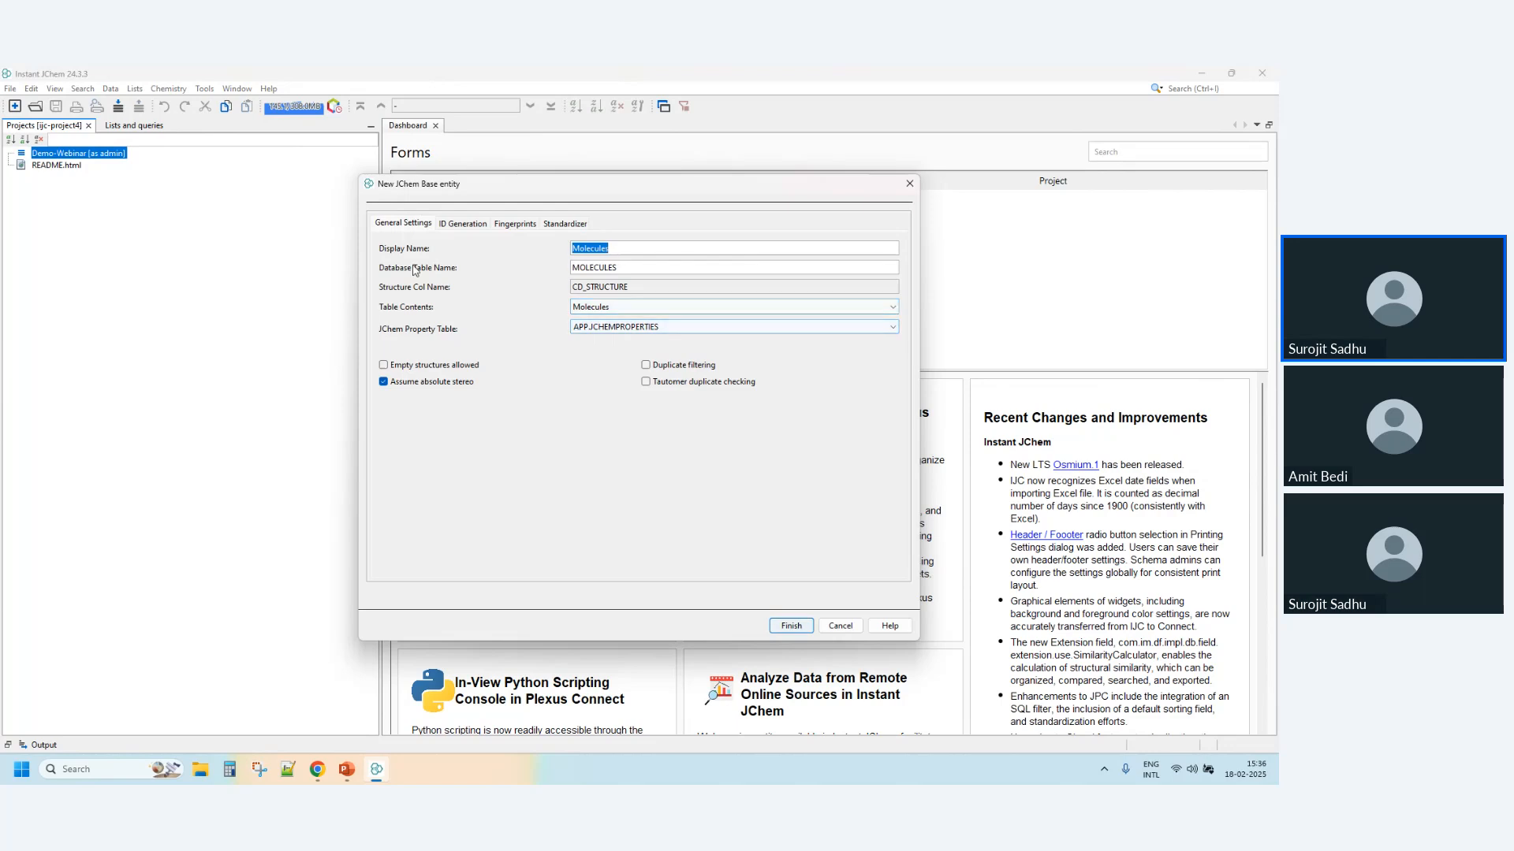
{"action": "left_click", "coordinate": [890, 268]}
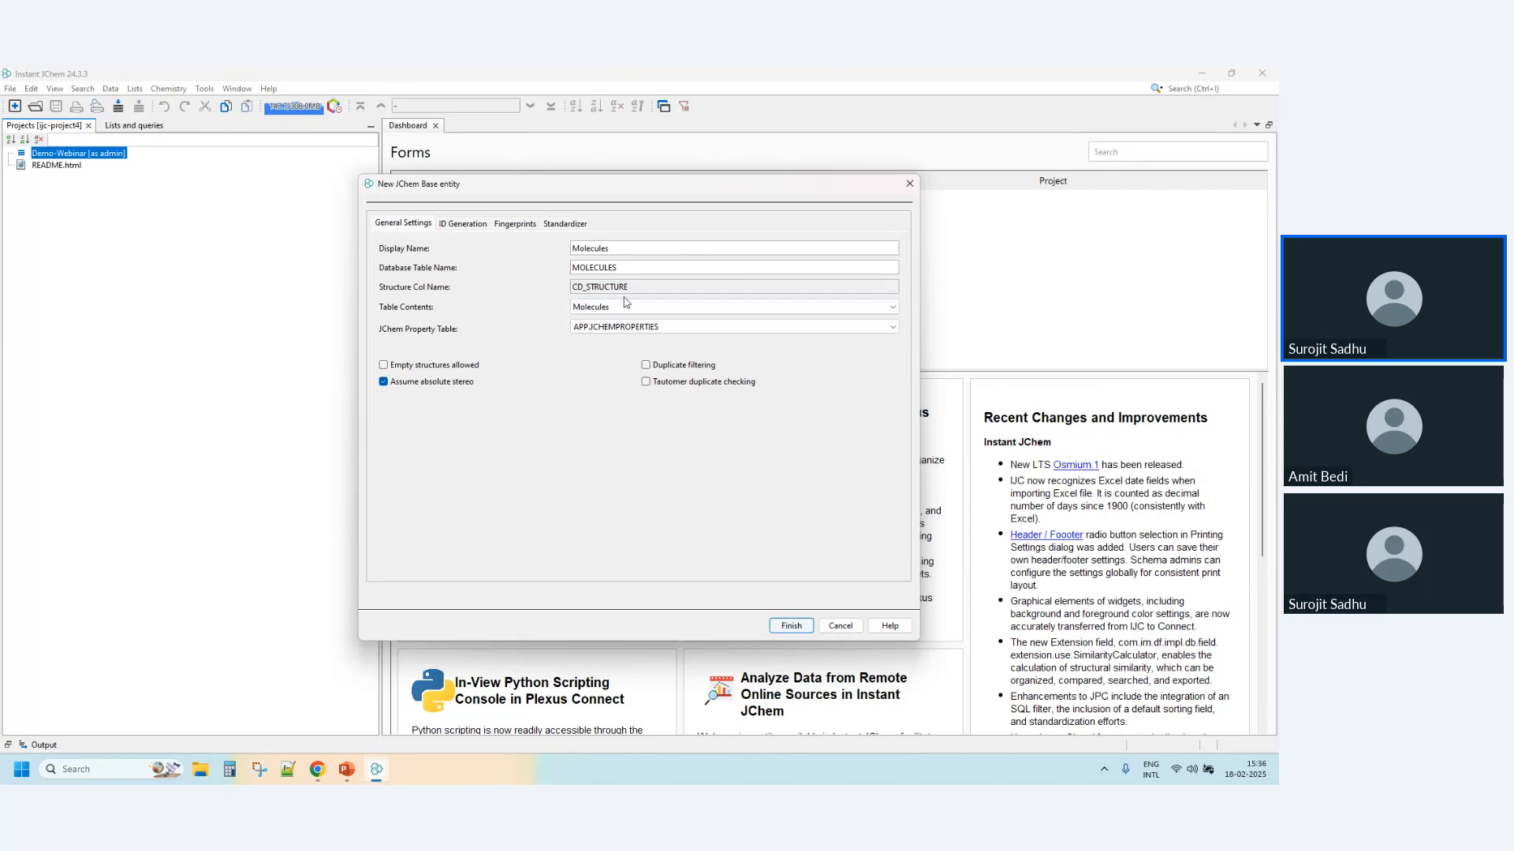
{"action": "left_click", "coordinate": [895, 309]}
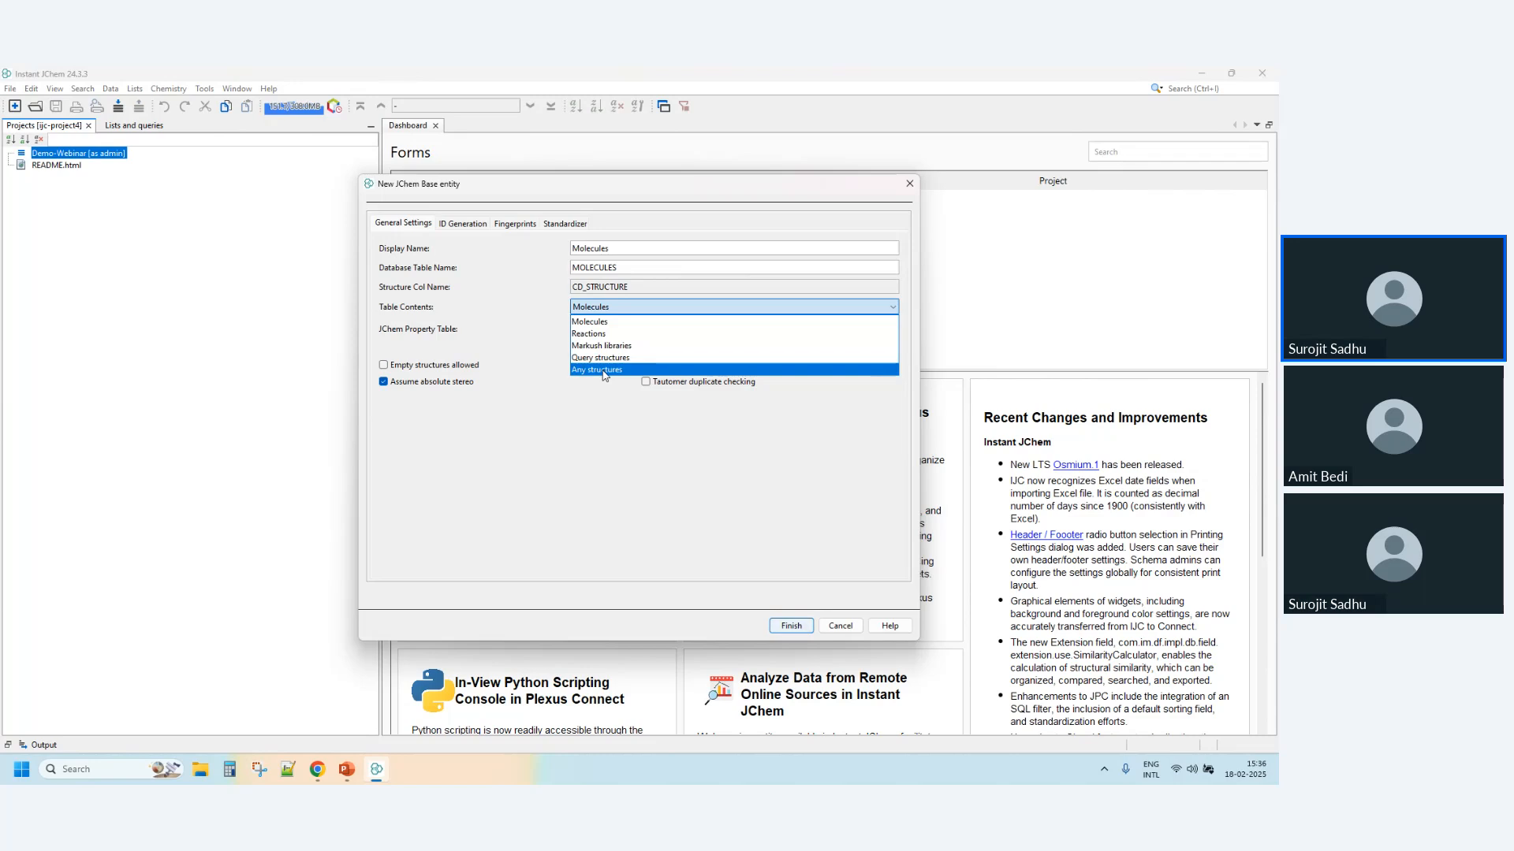
{"action": "left_click", "coordinate": [605, 446]}
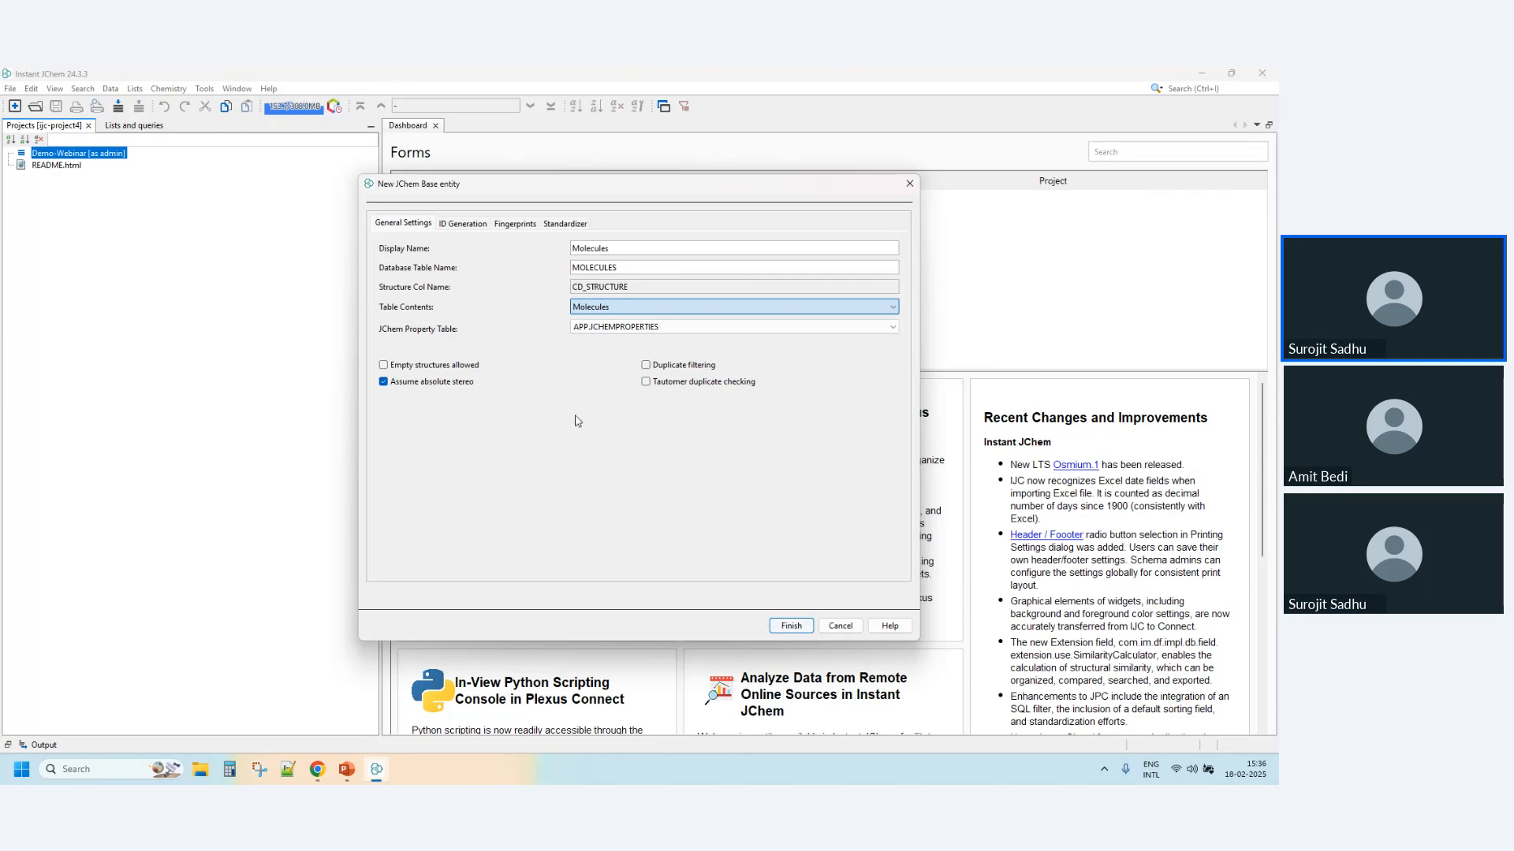
- Try the duplicate filtering and empty structures options for the new entity, switching each back off
{"action": "left_click", "coordinate": [645, 365]}
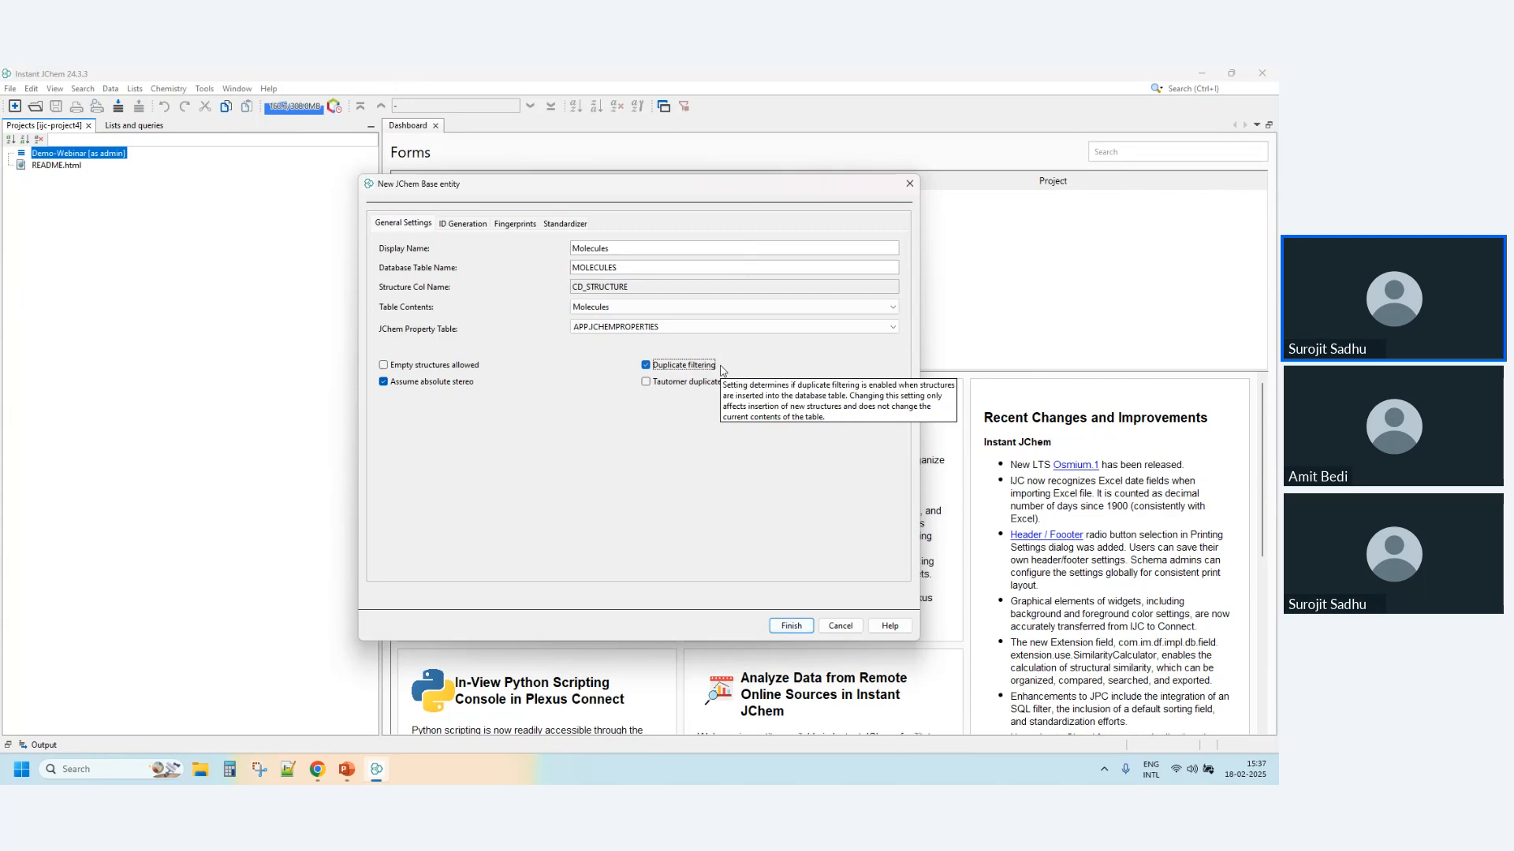
{"action": "left_click", "coordinate": [658, 368]}
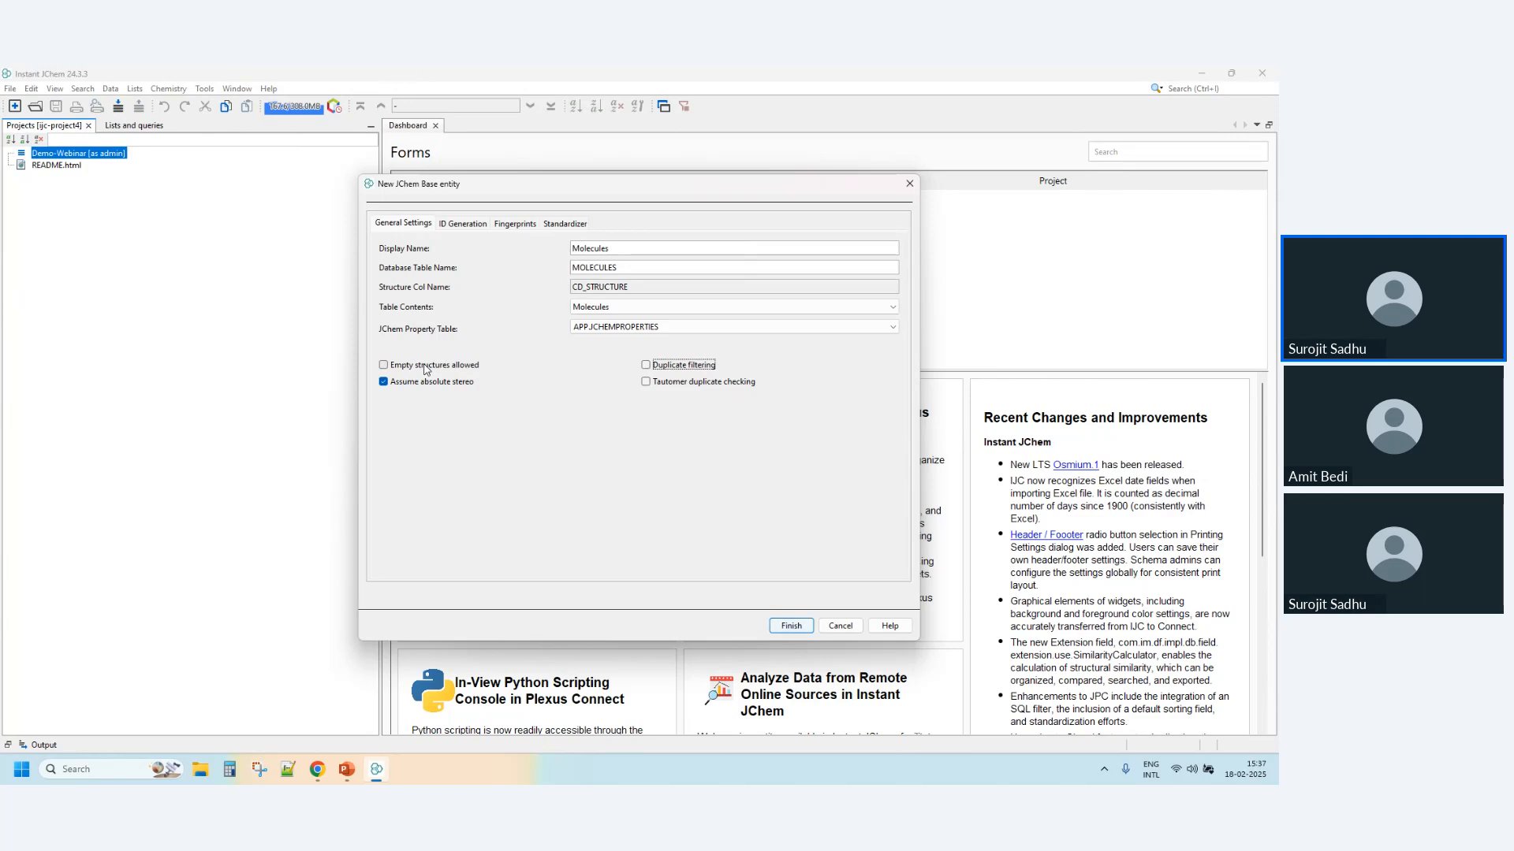
{"action": "left_click", "coordinate": [430, 371]}
{"action": "left_click", "coordinate": [430, 369]}
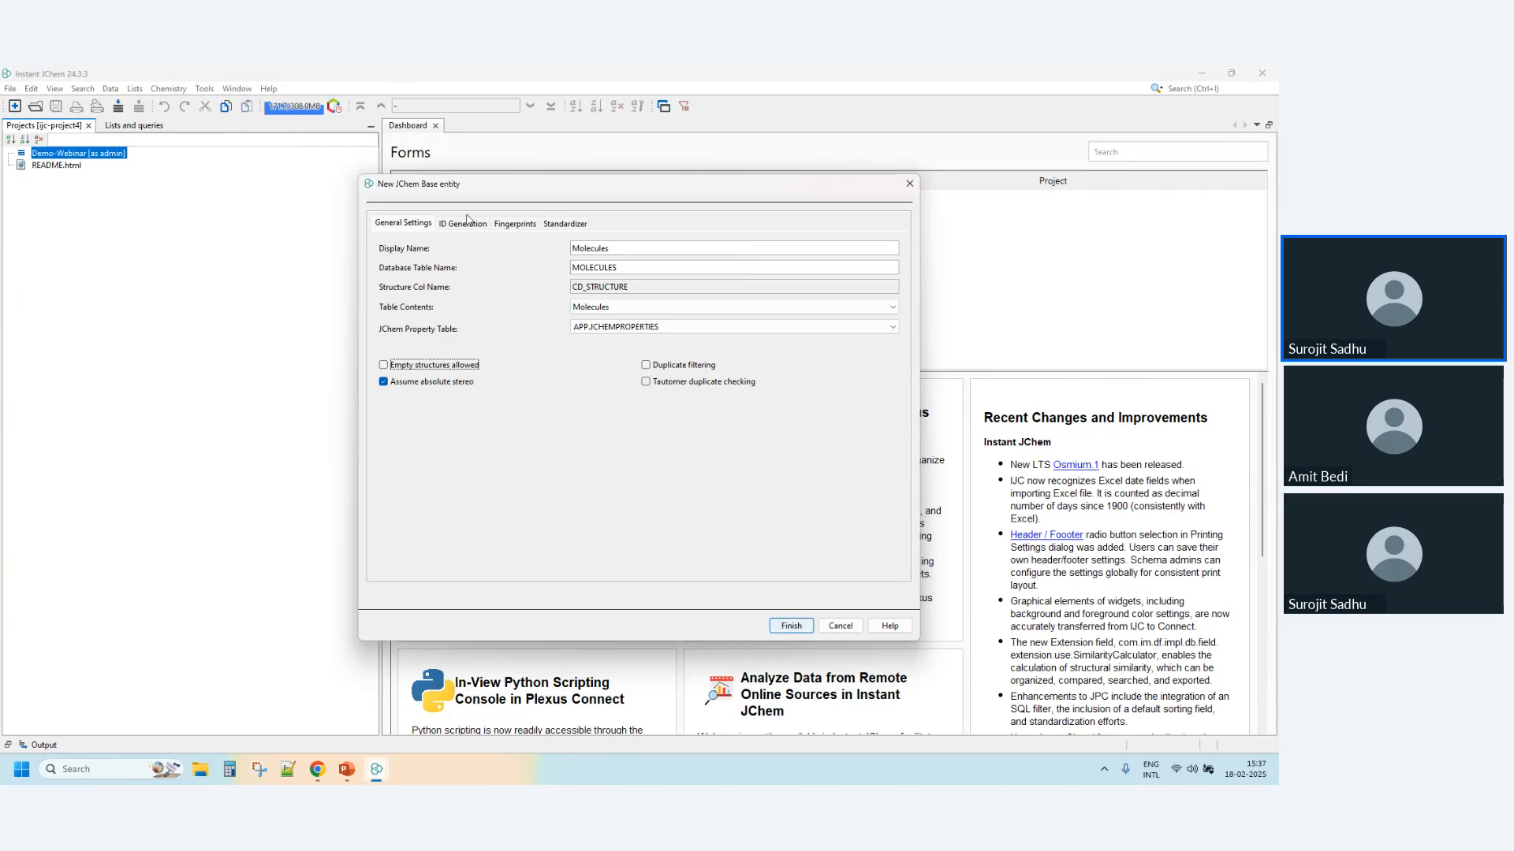
- Review the entity's ID generation and fingerprint settings and create a custom standardizer for it
{"action": "left_click", "coordinate": [470, 223]}
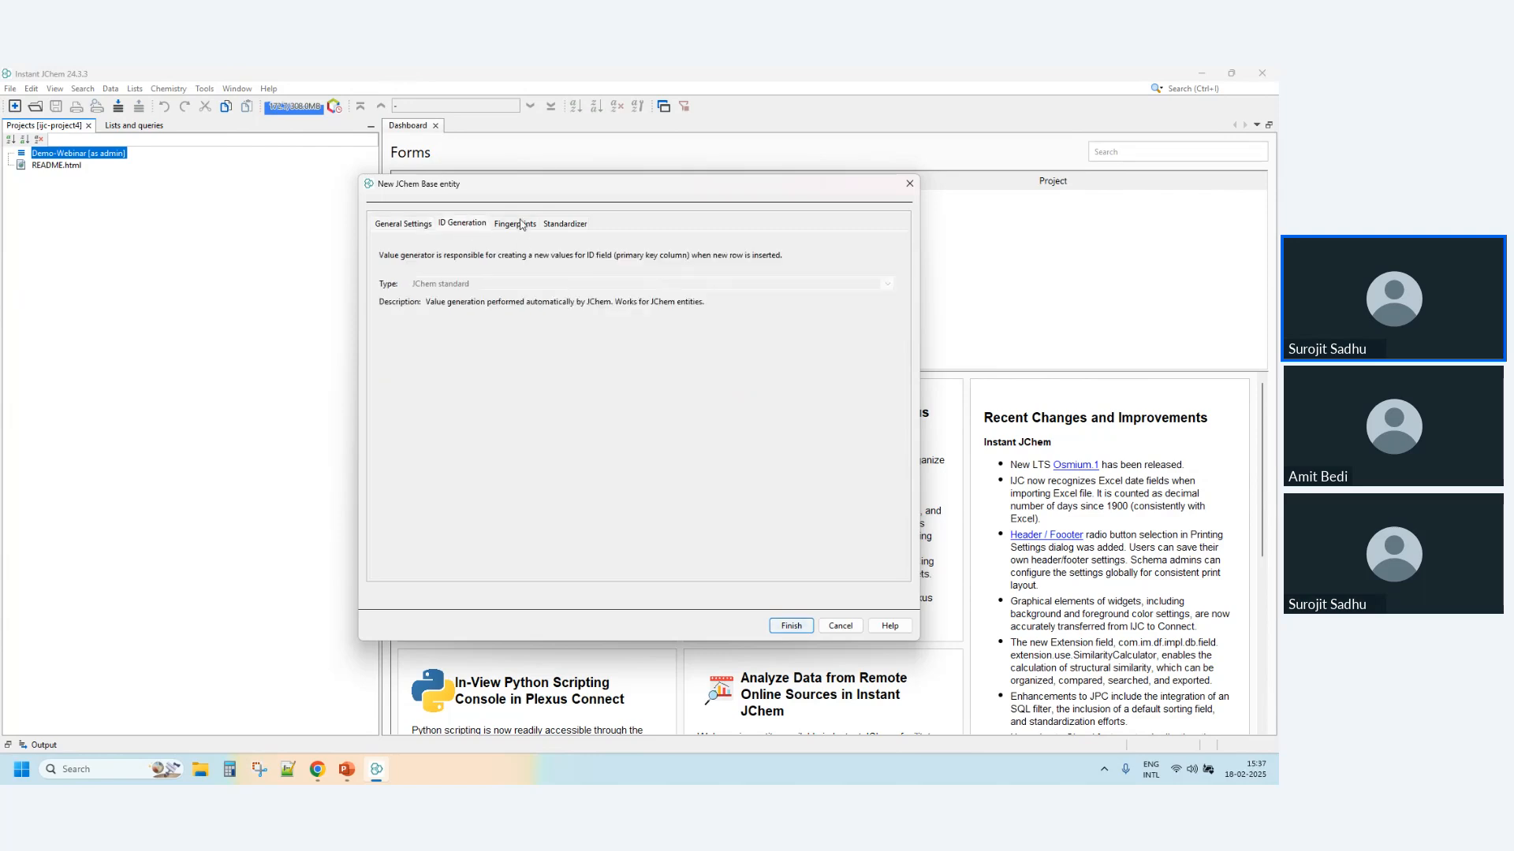
{"action": "left_click", "coordinate": [516, 223]}
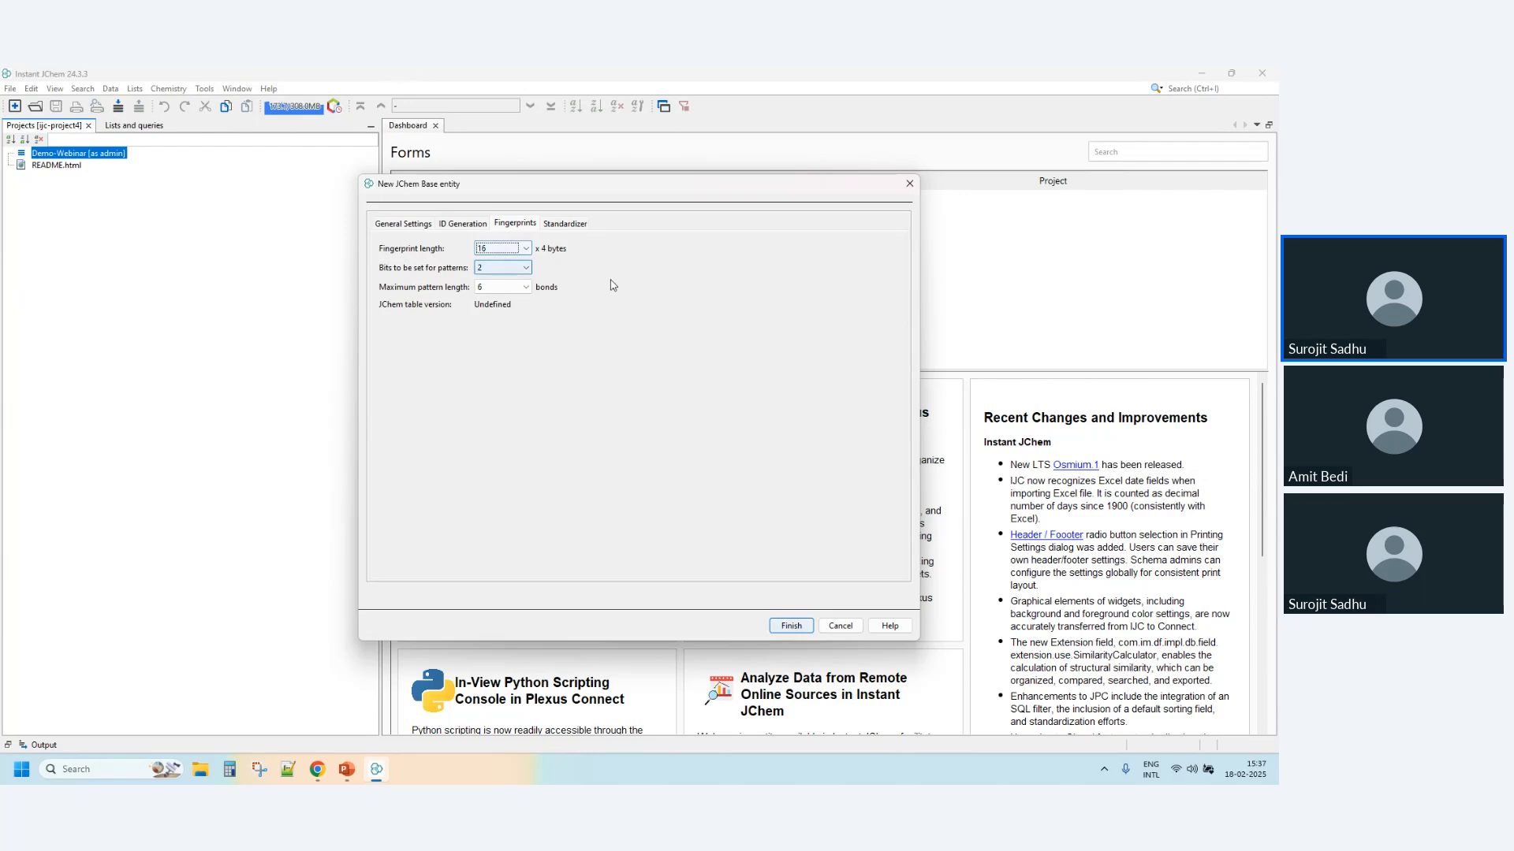
{"action": "left_click", "coordinate": [584, 228]}
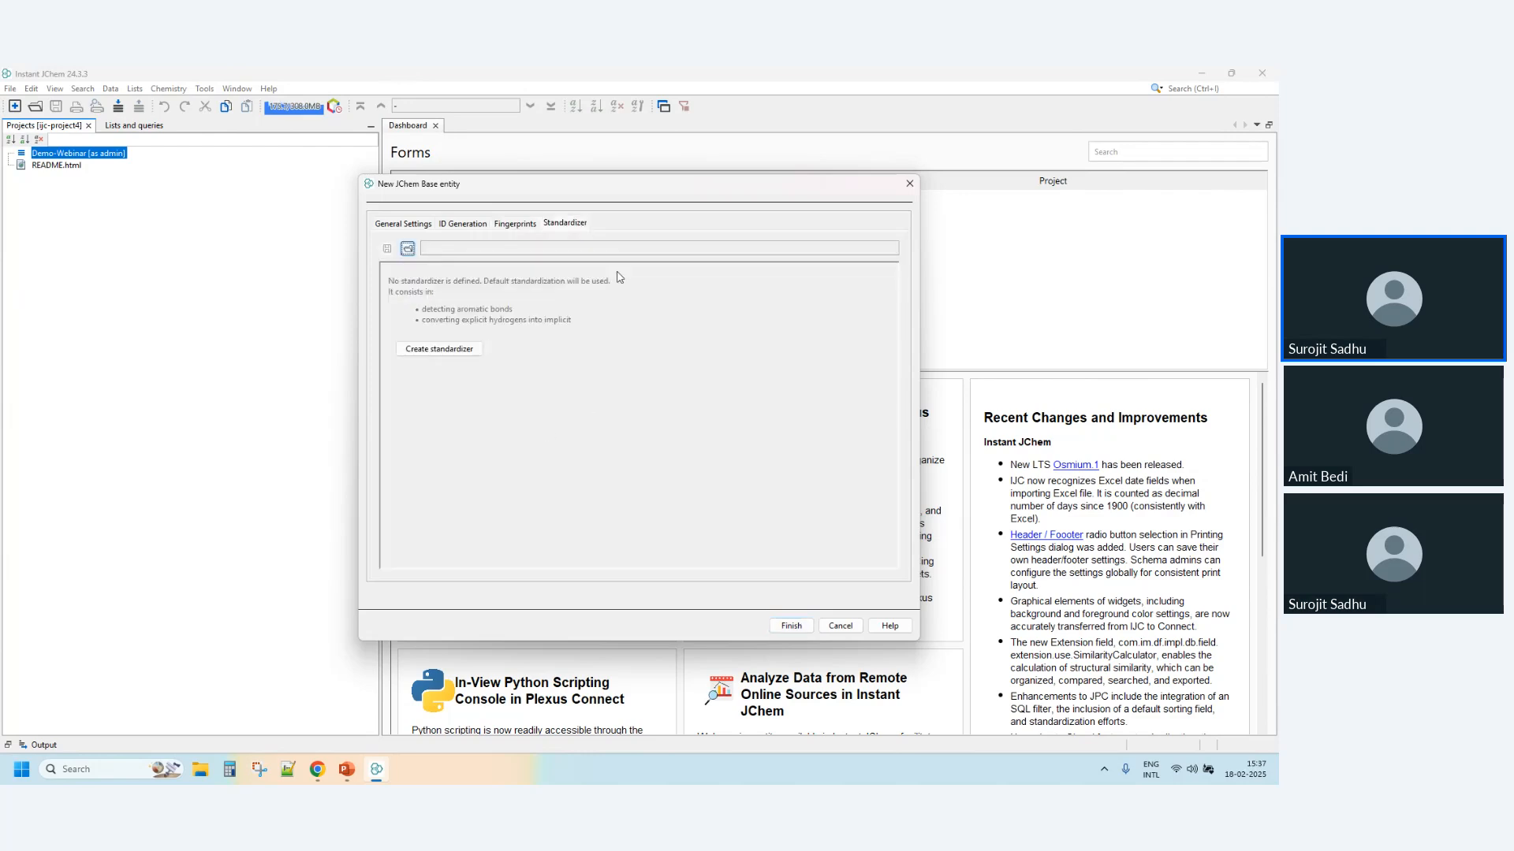
{"action": "left_click", "coordinate": [455, 350]}
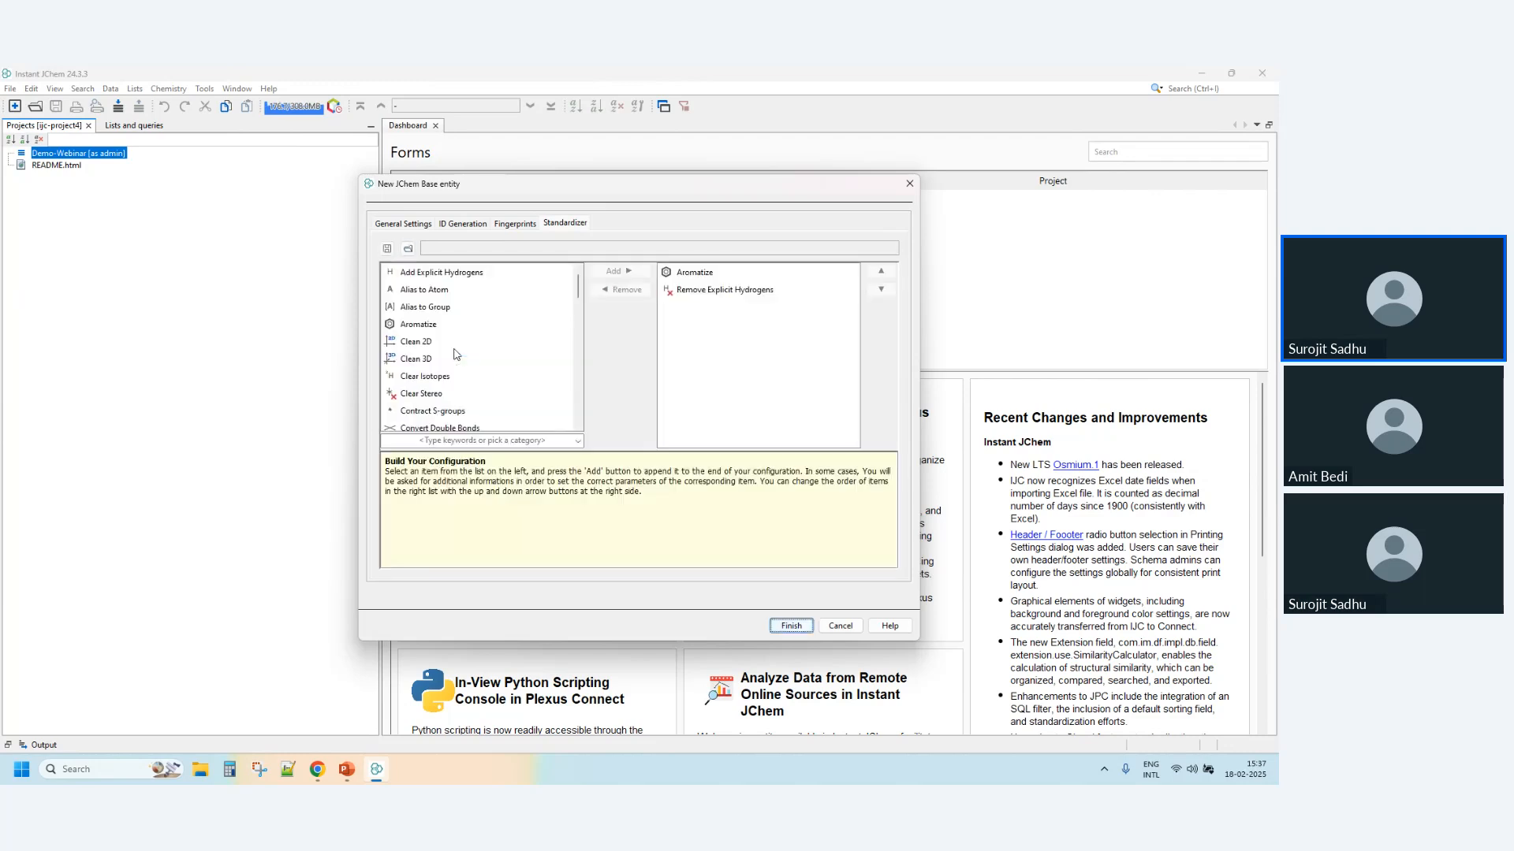
- Add the Clean 2D action to the standardizer configuration and display its options
{"action": "left_click_drag", "start_coordinate": [581, 291], "coordinate": [583, 404]}
{"action": "scroll", "coordinate": [583, 403], "scroll_direction": "up", "scroll_amount": 10}
{"action": "left_click", "coordinate": [426, 344]}
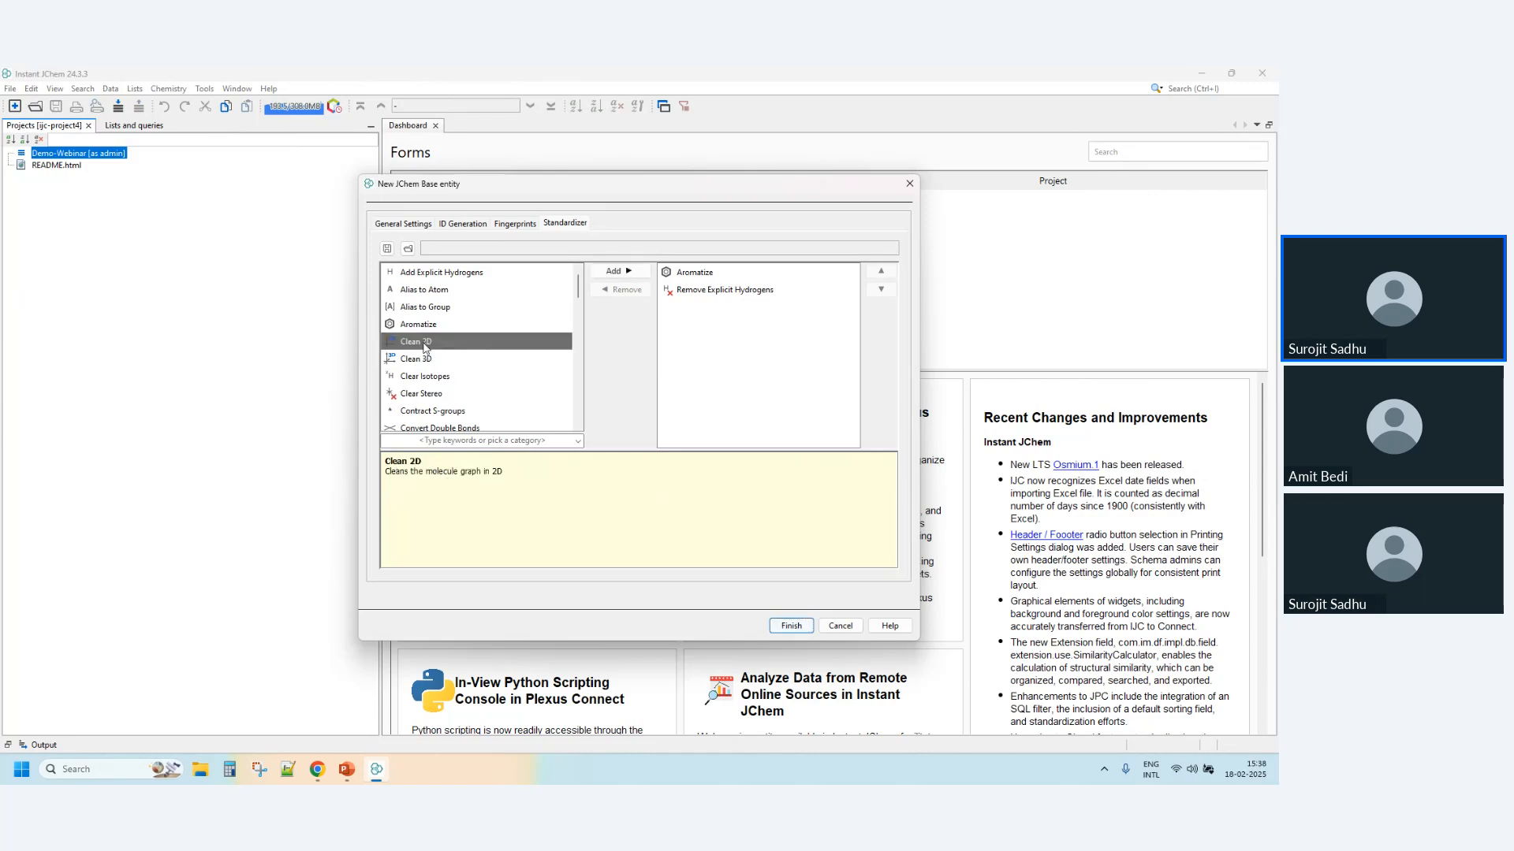
{"action": "left_click", "coordinate": [616, 271]}
{"action": "left_click", "coordinate": [693, 307]}
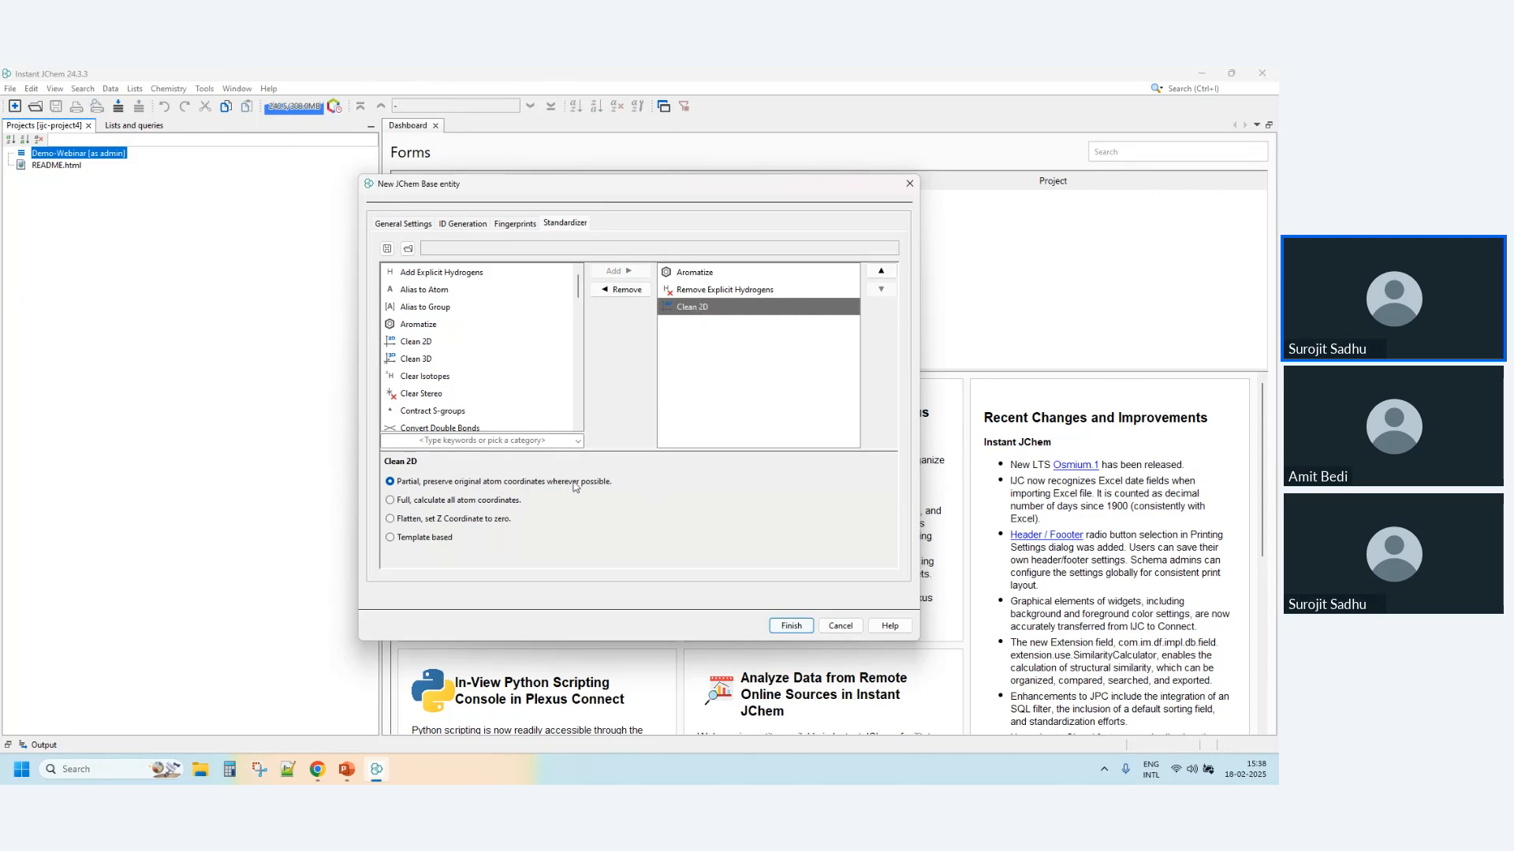
- Find the nitro actions with "nitr", add Transform Nitro to the standardizer configuration and display its scheme
{"action": "left_click", "coordinate": [470, 441]}
{"action": "type", "text": "nitr"}
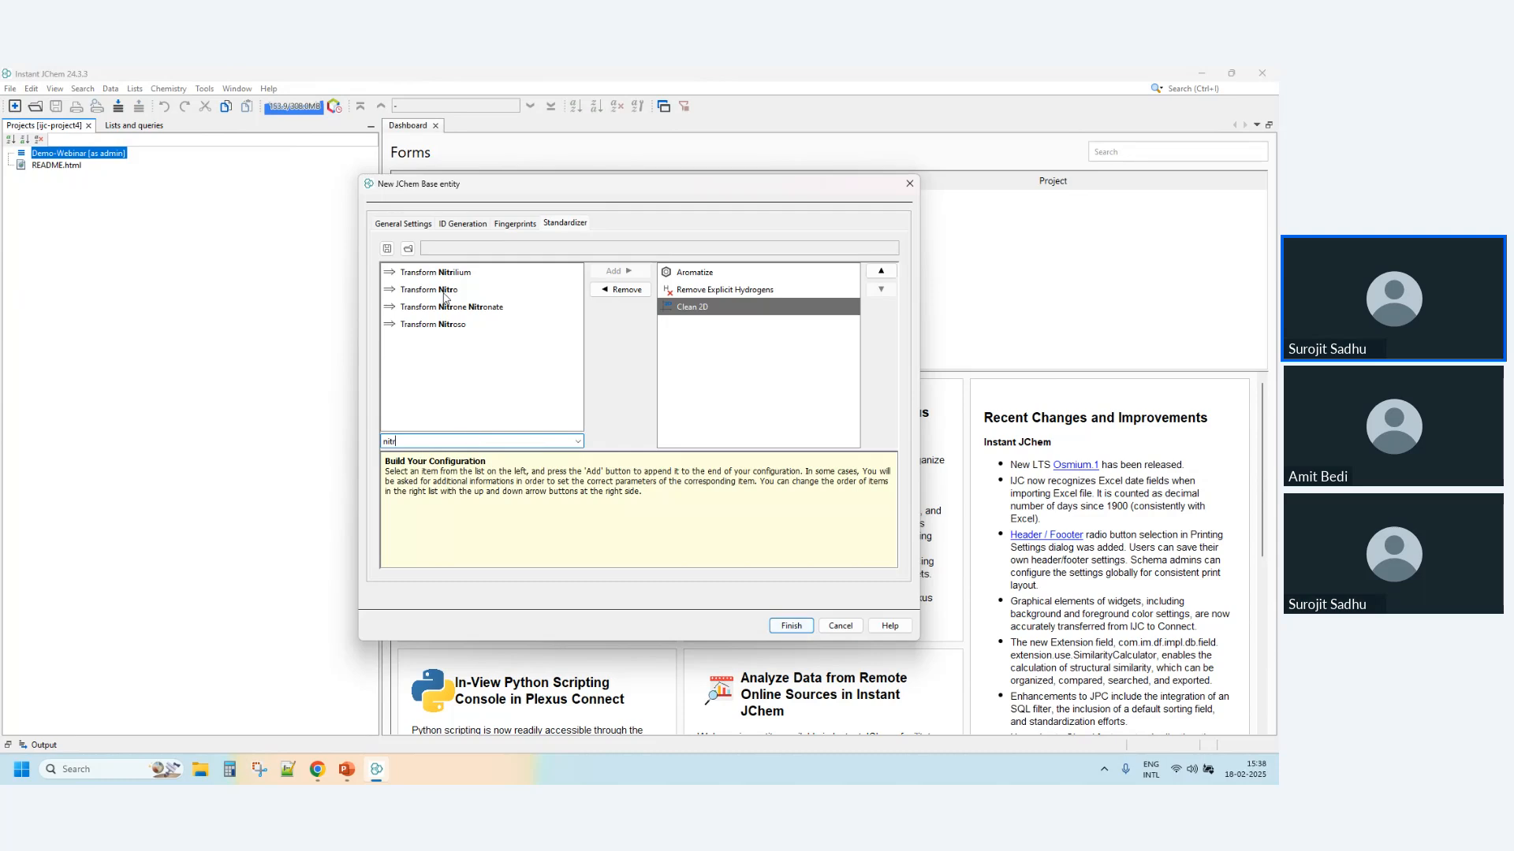
{"action": "left_click", "coordinate": [441, 290]}
{"action": "left_click", "coordinate": [620, 271]}
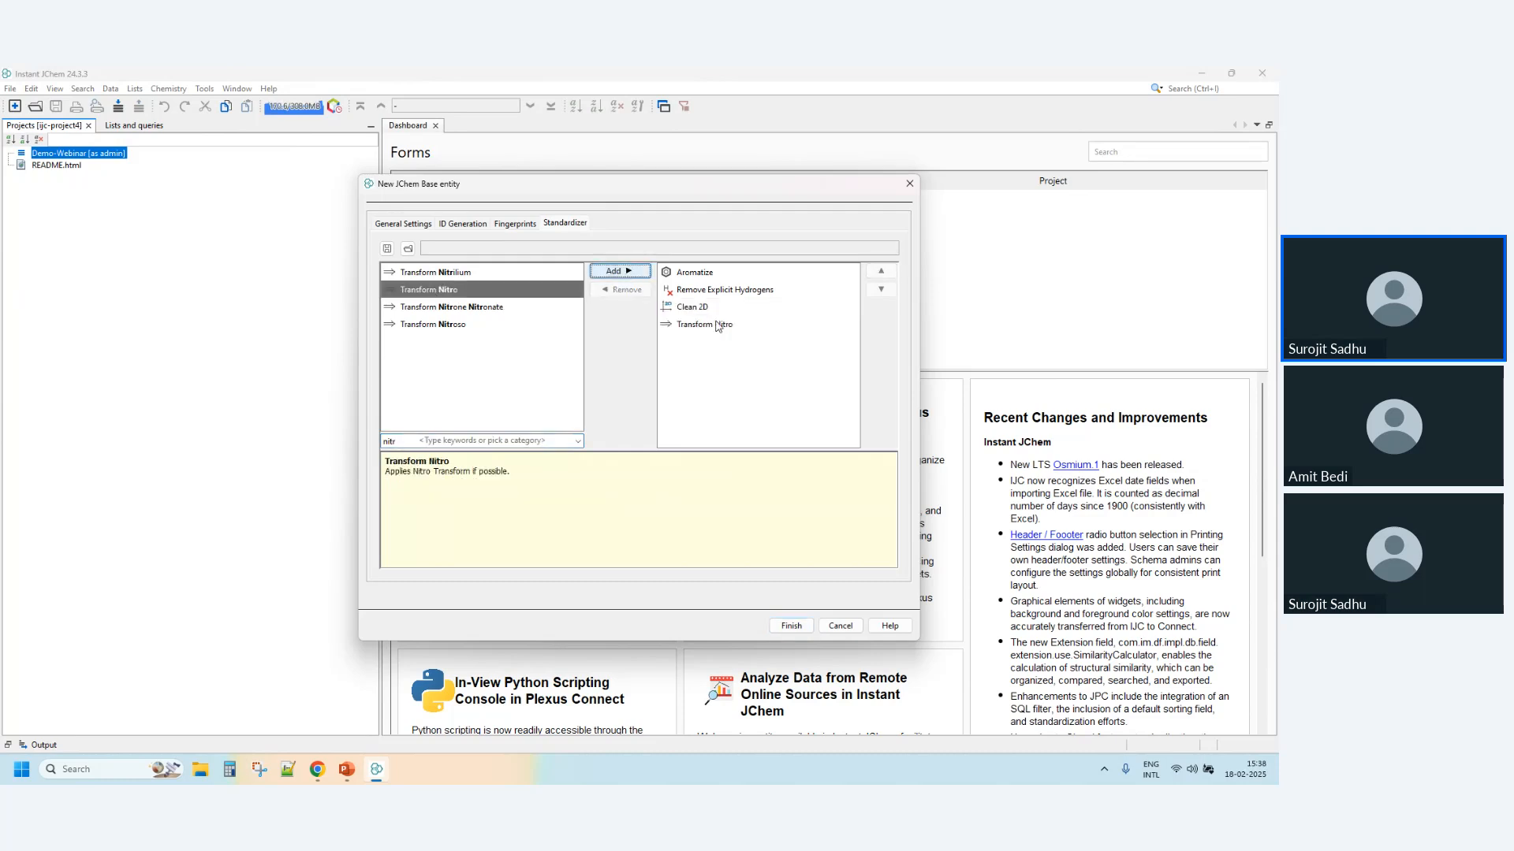
{"action": "left_click", "coordinate": [710, 326]}
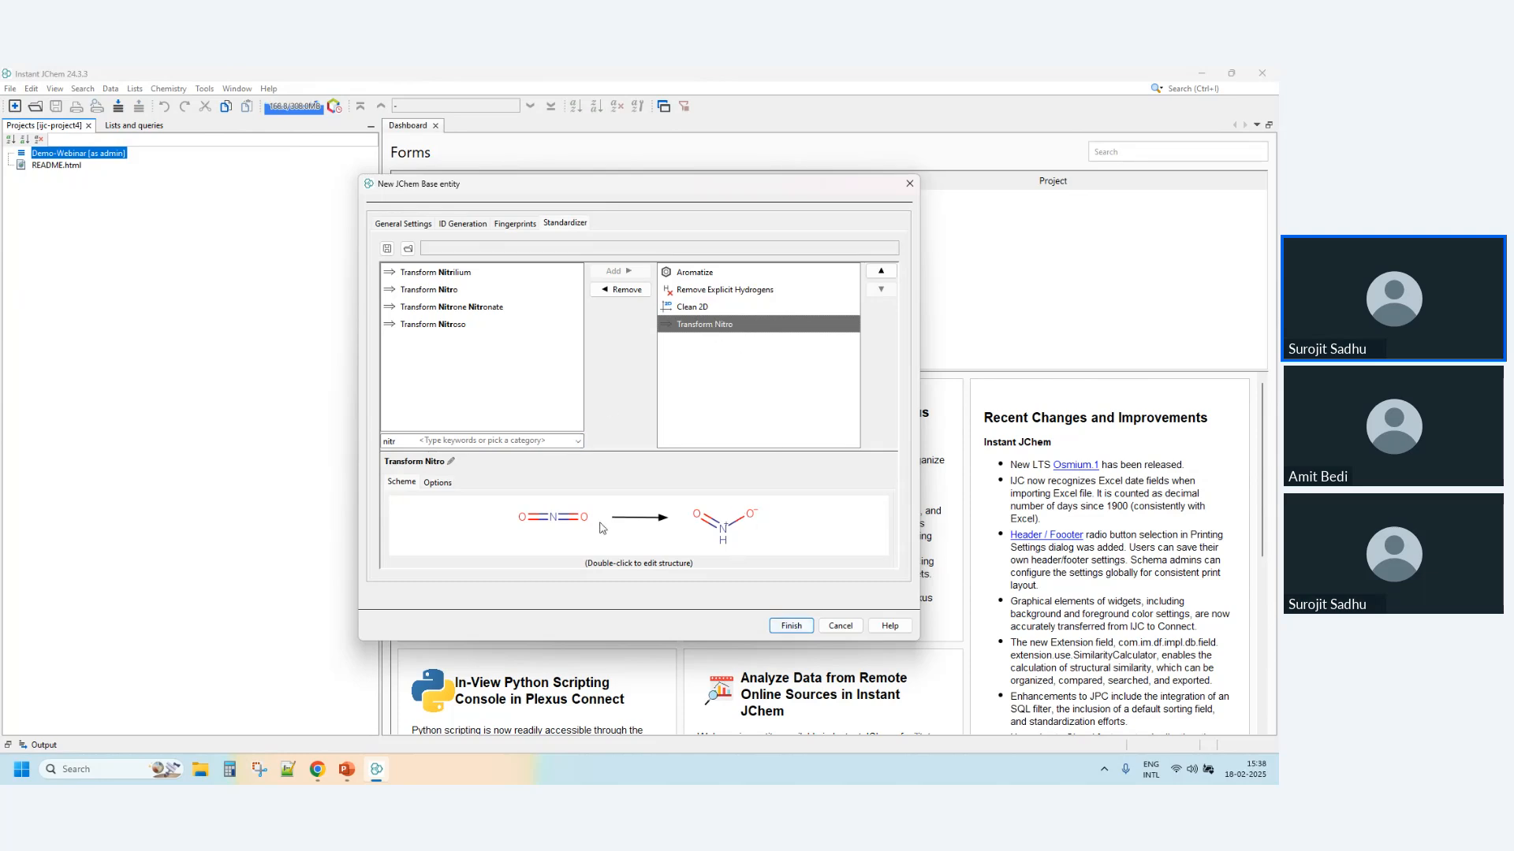
- Try adding a single bond to the nitrogen of the Transform Nitro reactant, undo it and close the transform editor
{"action": "double_click", "coordinate": [640, 539]}
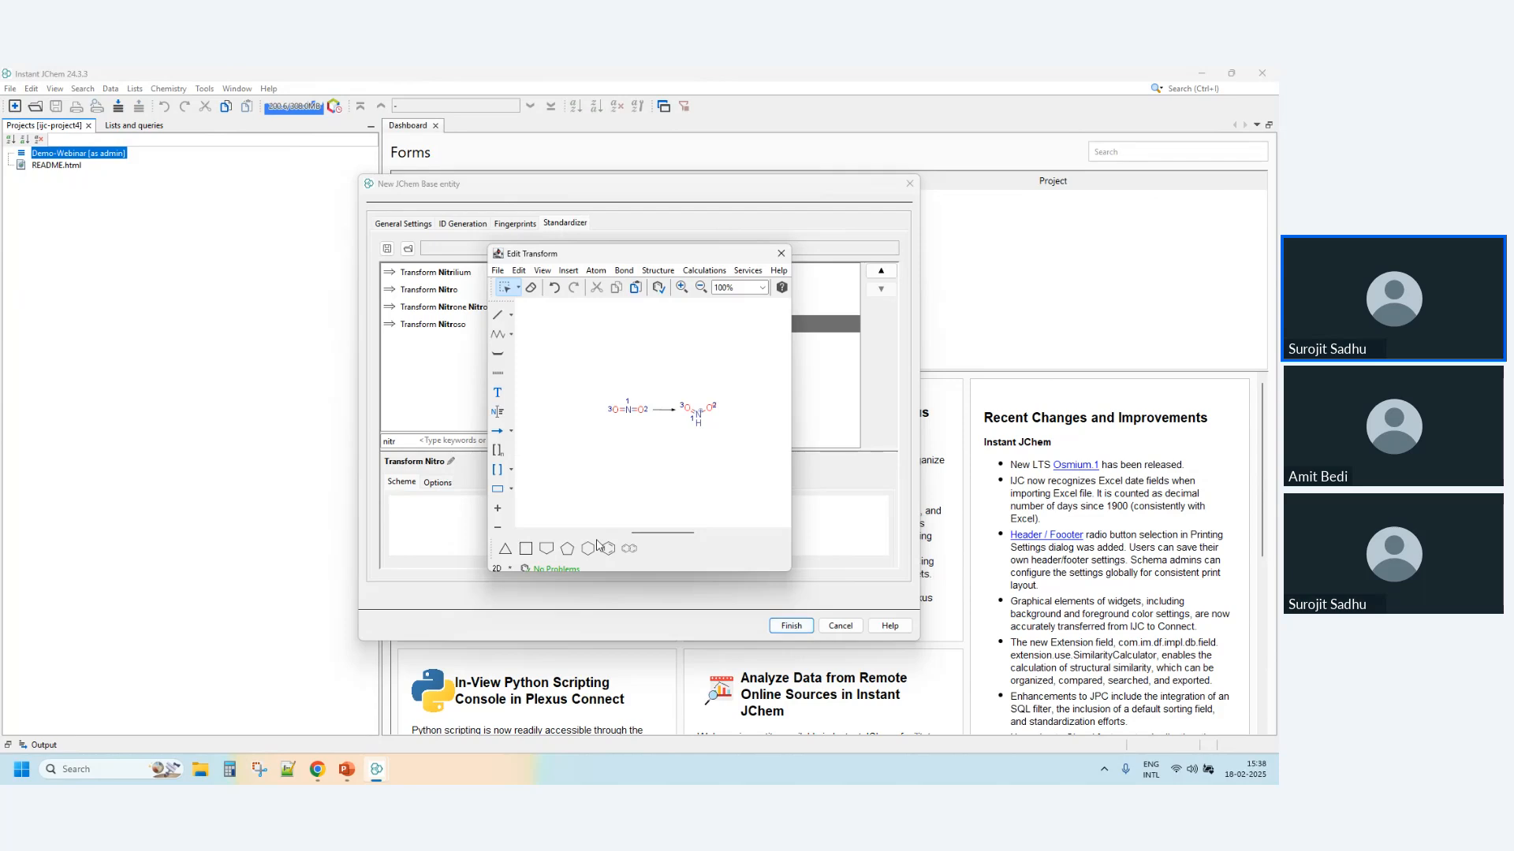
{"action": "left_click", "coordinate": [498, 318]}
{"action": "left_click", "coordinate": [629, 410]}
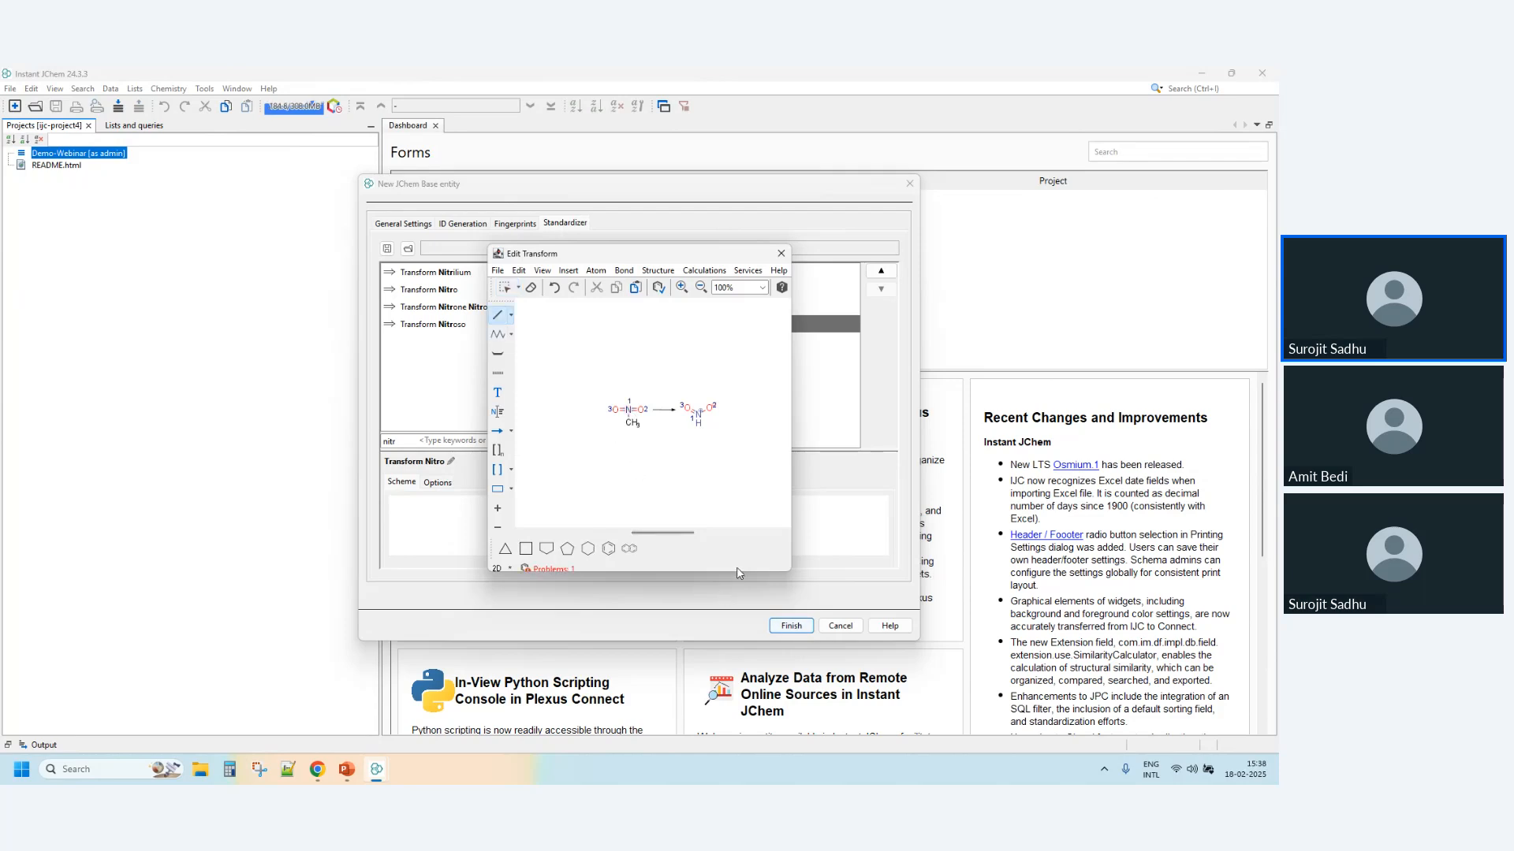
{"action": "key", "text": "ctrl+z"}
{"action": "left_click", "coordinate": [781, 253]}
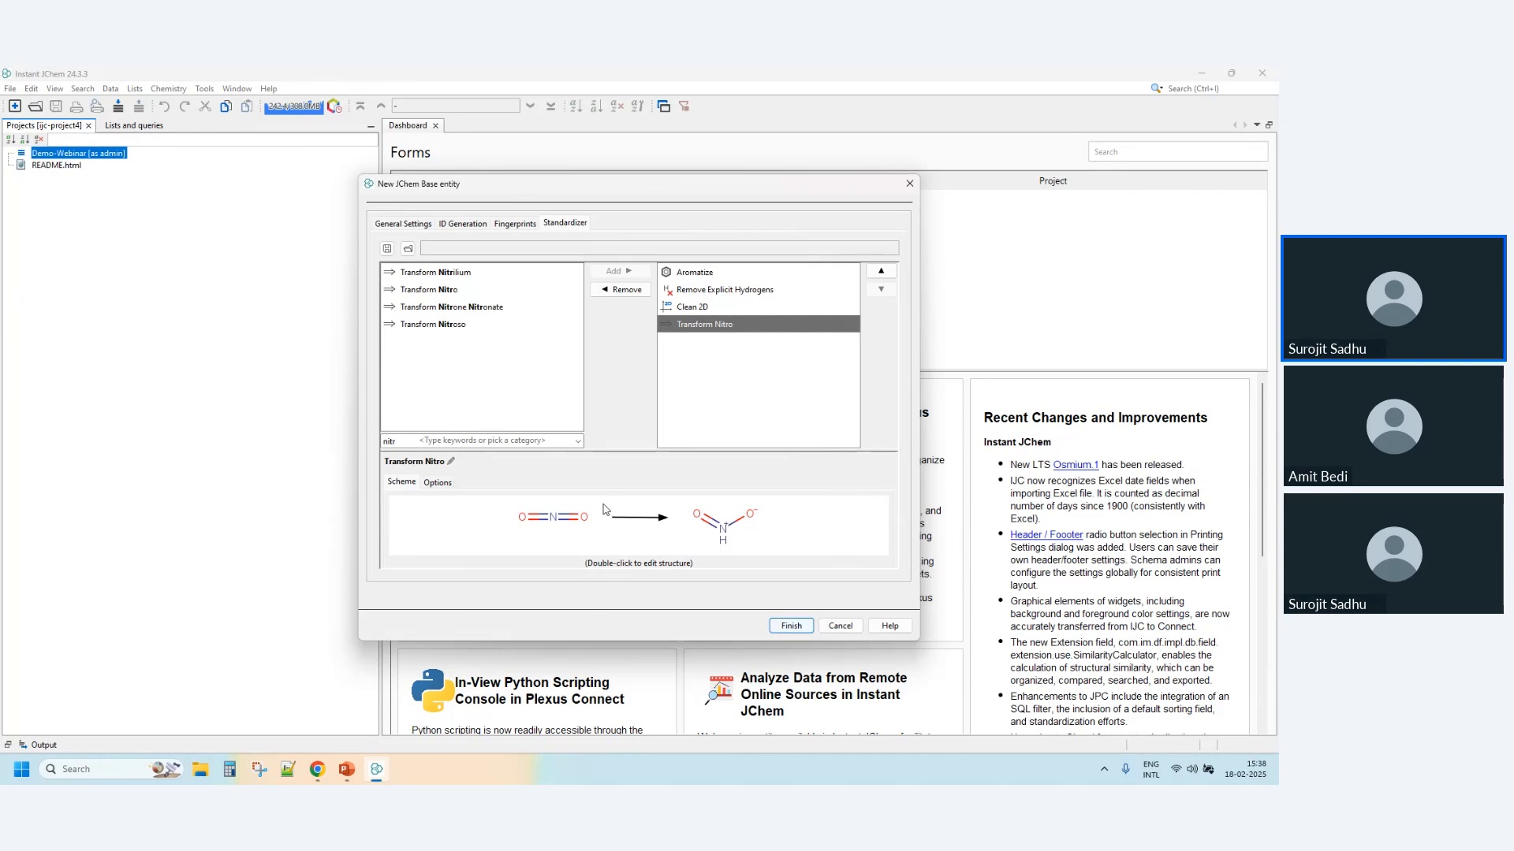
- Review Transform Nitro's exact match options, return to its scheme and finish creating the Molecules entity
{"action": "left_click", "coordinate": [437, 483]}
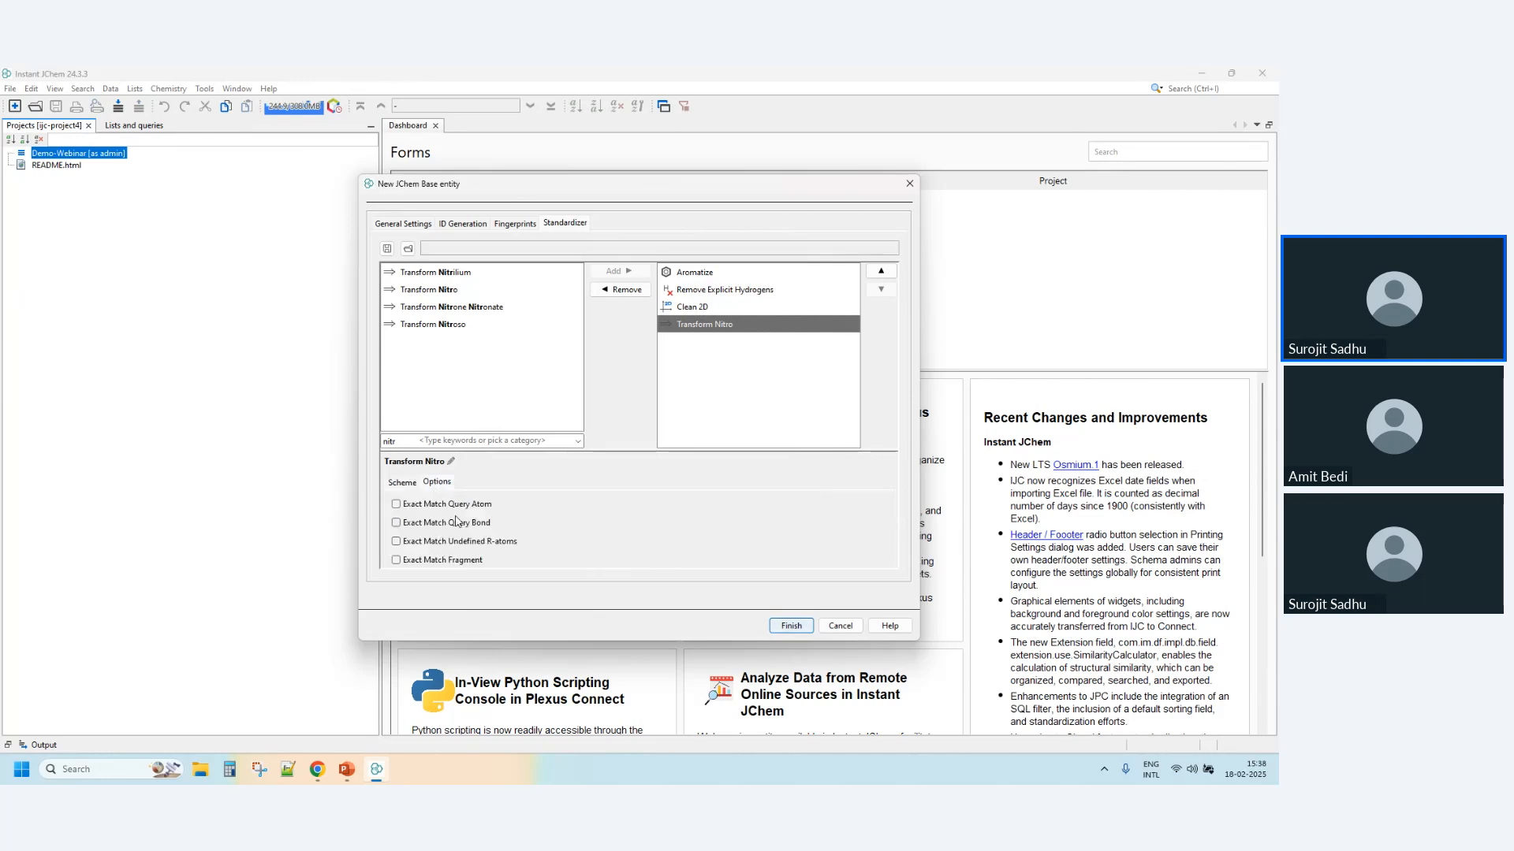
{"action": "left_click", "coordinate": [396, 490]}
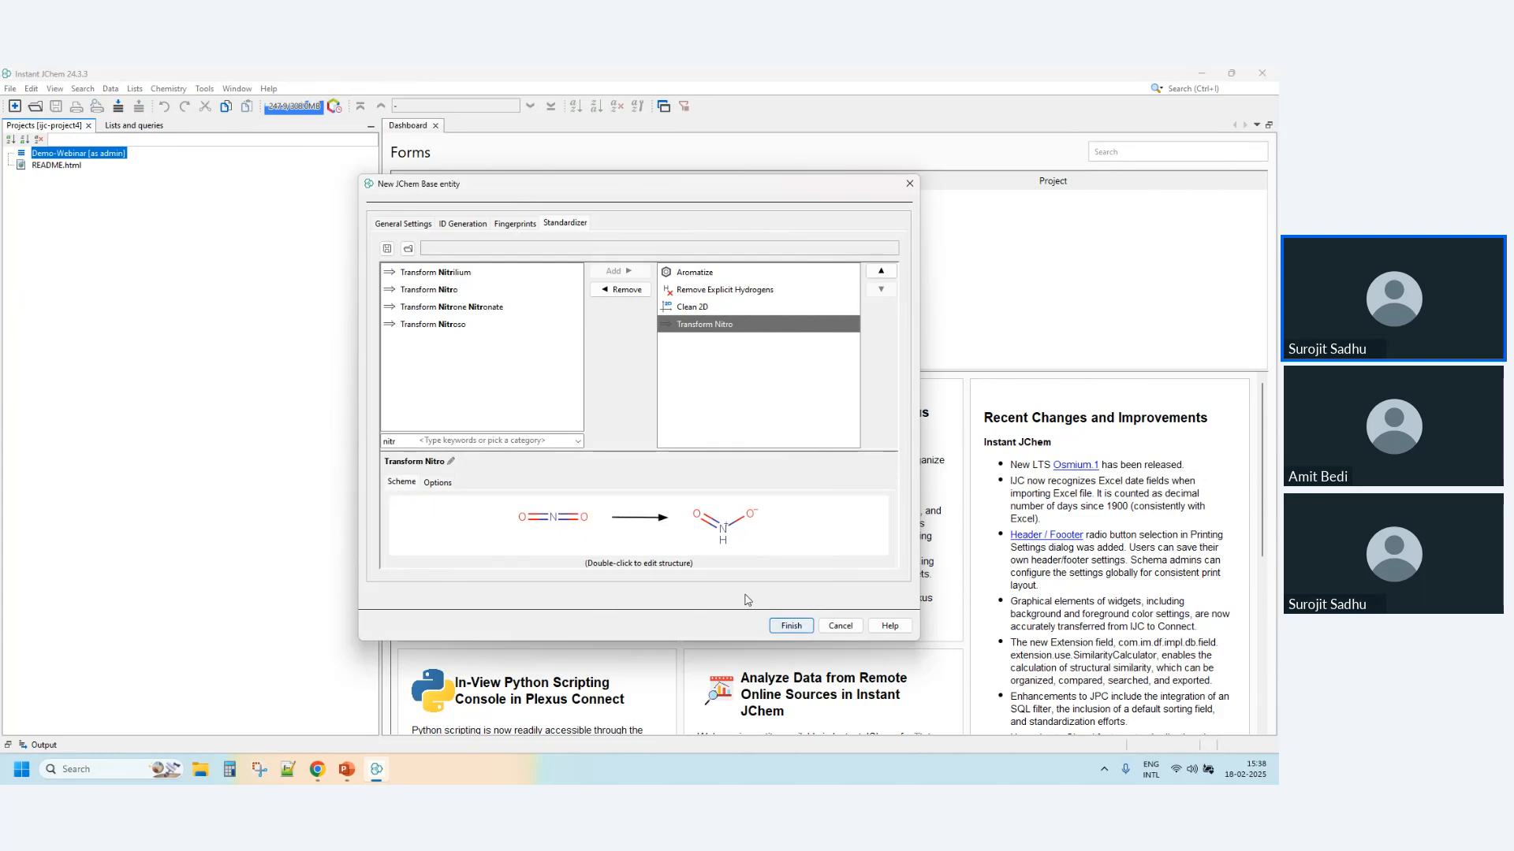
{"action": "left_click", "coordinate": [786, 632]}
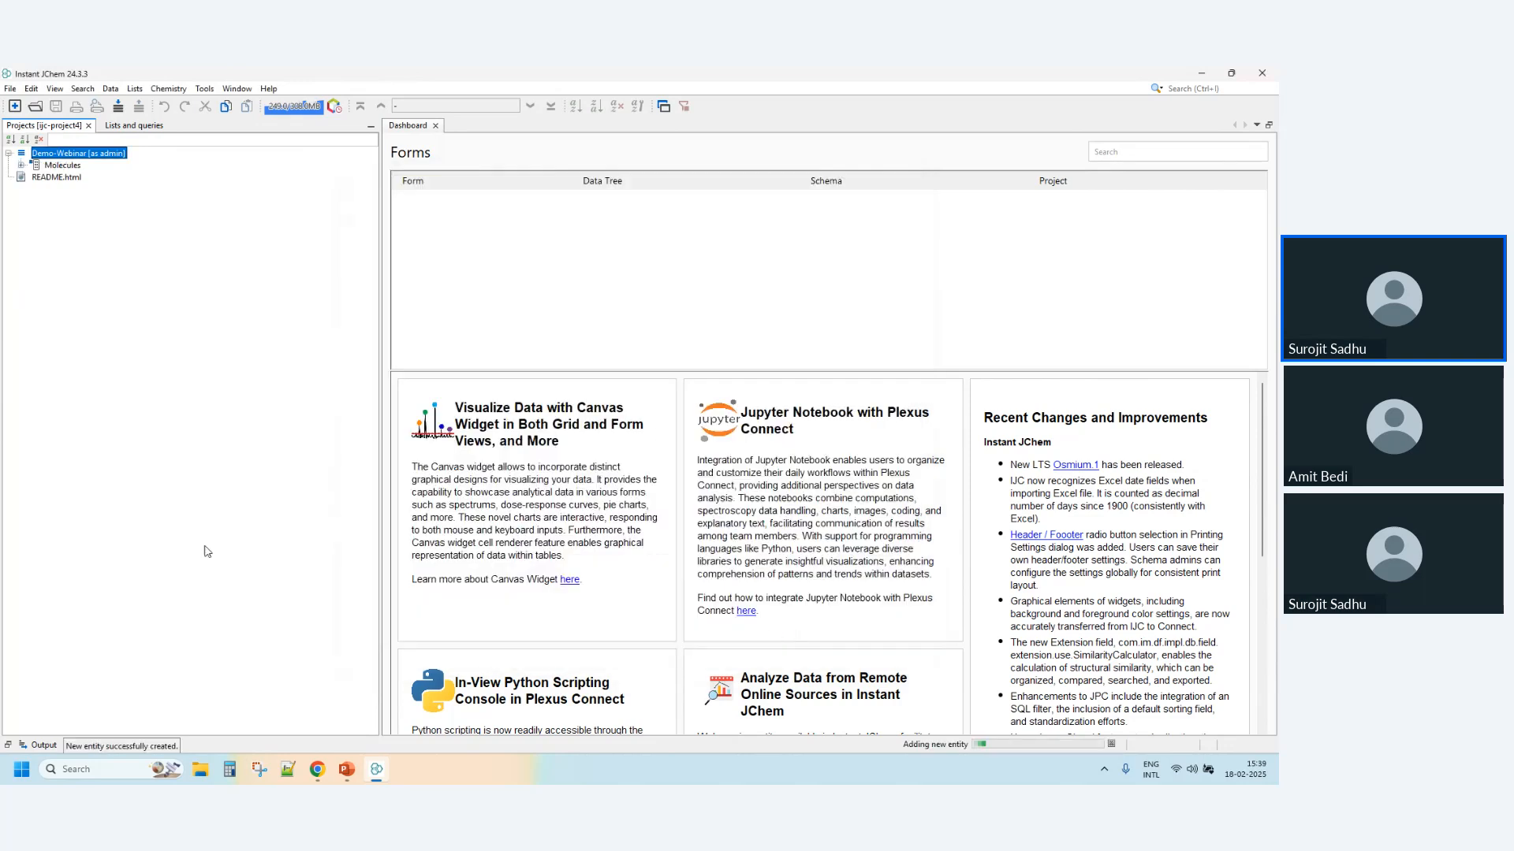
- Open the grid view for Molecules from the Demo-Webinar schema and switch it to Browse mode
{"action": "left_click", "coordinate": [21, 165]}
{"action": "left_click", "coordinate": [67, 178]}
{"action": "double_click", "coordinate": [68, 181]}
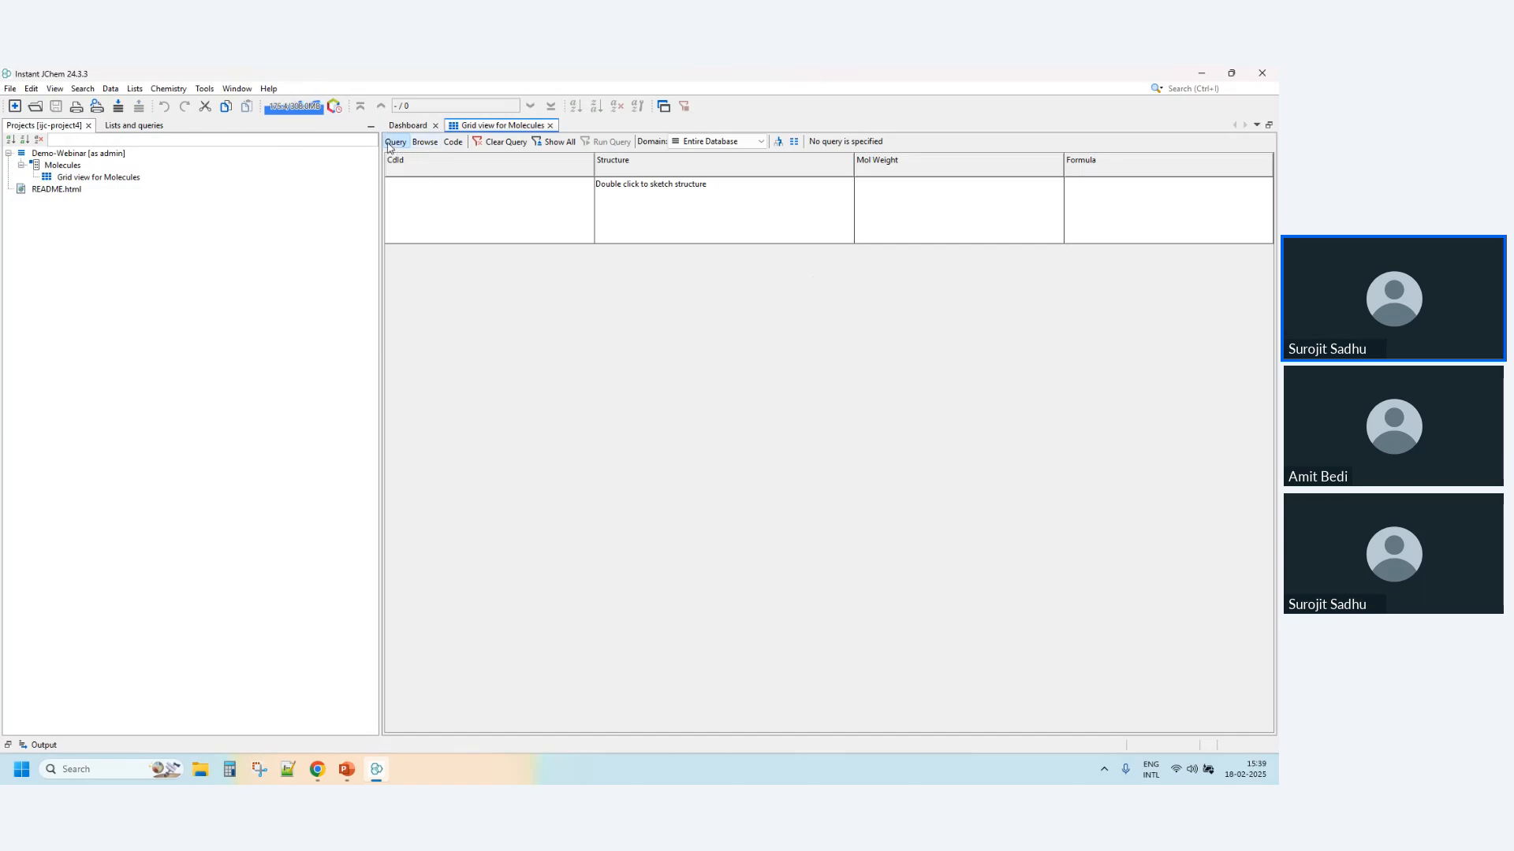
{"action": "left_click", "coordinate": [423, 143]}
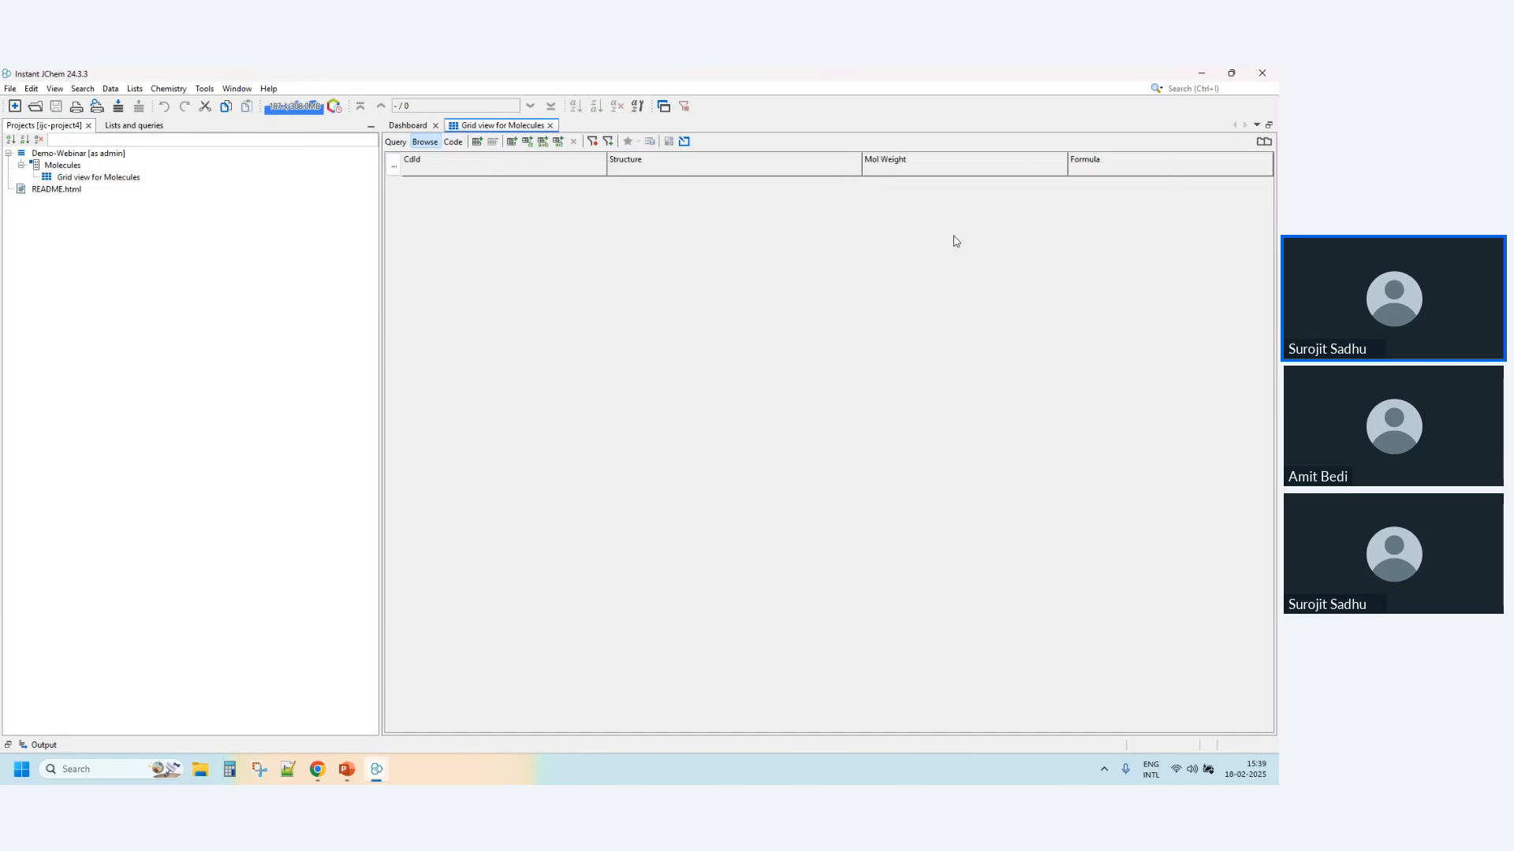
- Draw a benzene ring in a new row form and add it as a row to Molecules
{"action": "left_click", "coordinate": [477, 143]}
{"action": "left_click", "coordinate": [563, 528]}
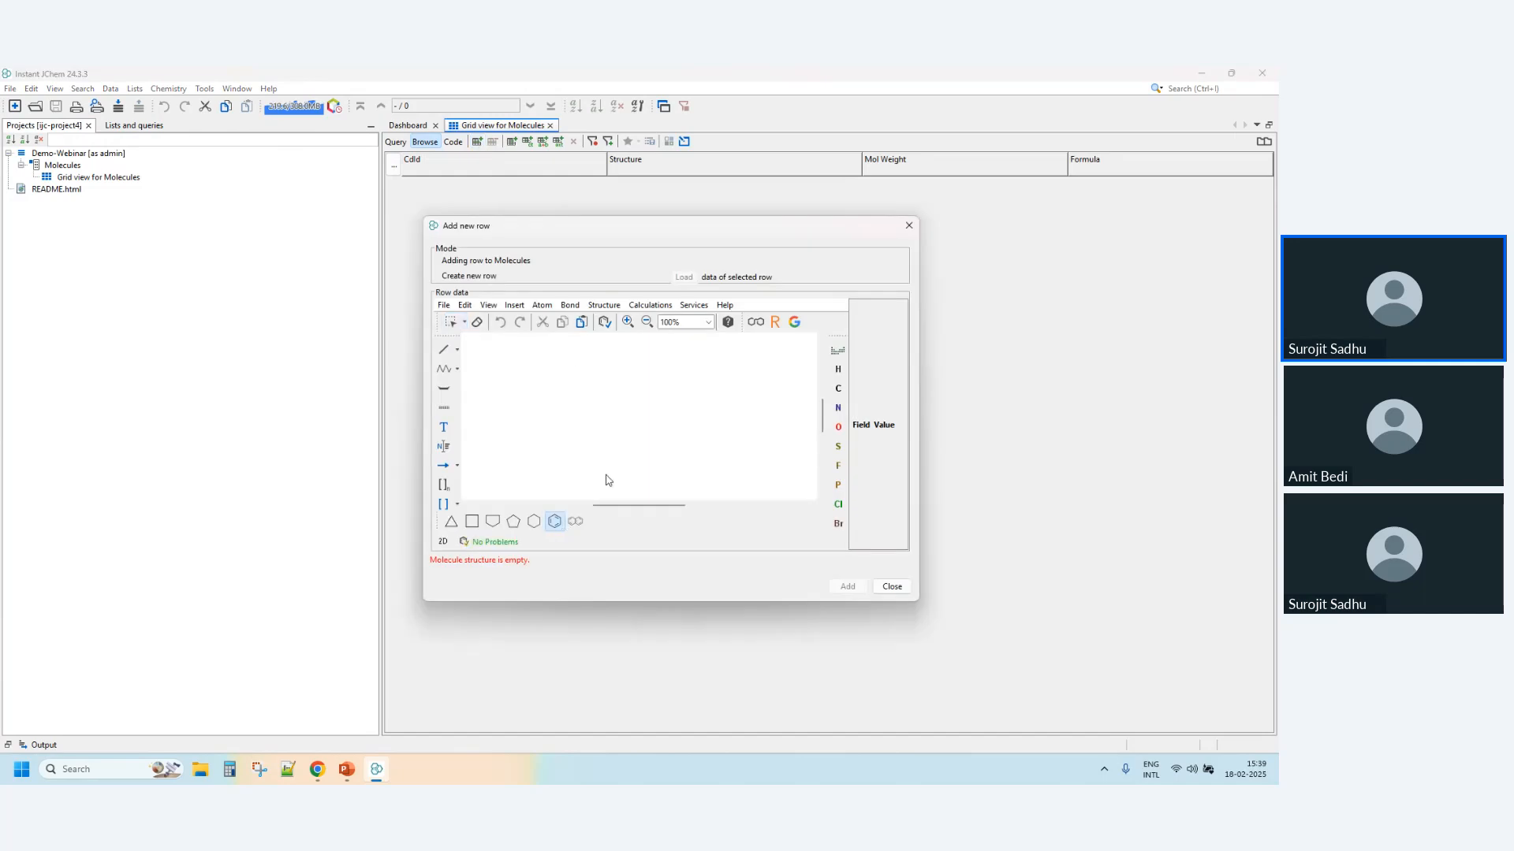
{"action": "left_click", "coordinate": [631, 400]}
{"action": "left_click", "coordinate": [852, 590]}
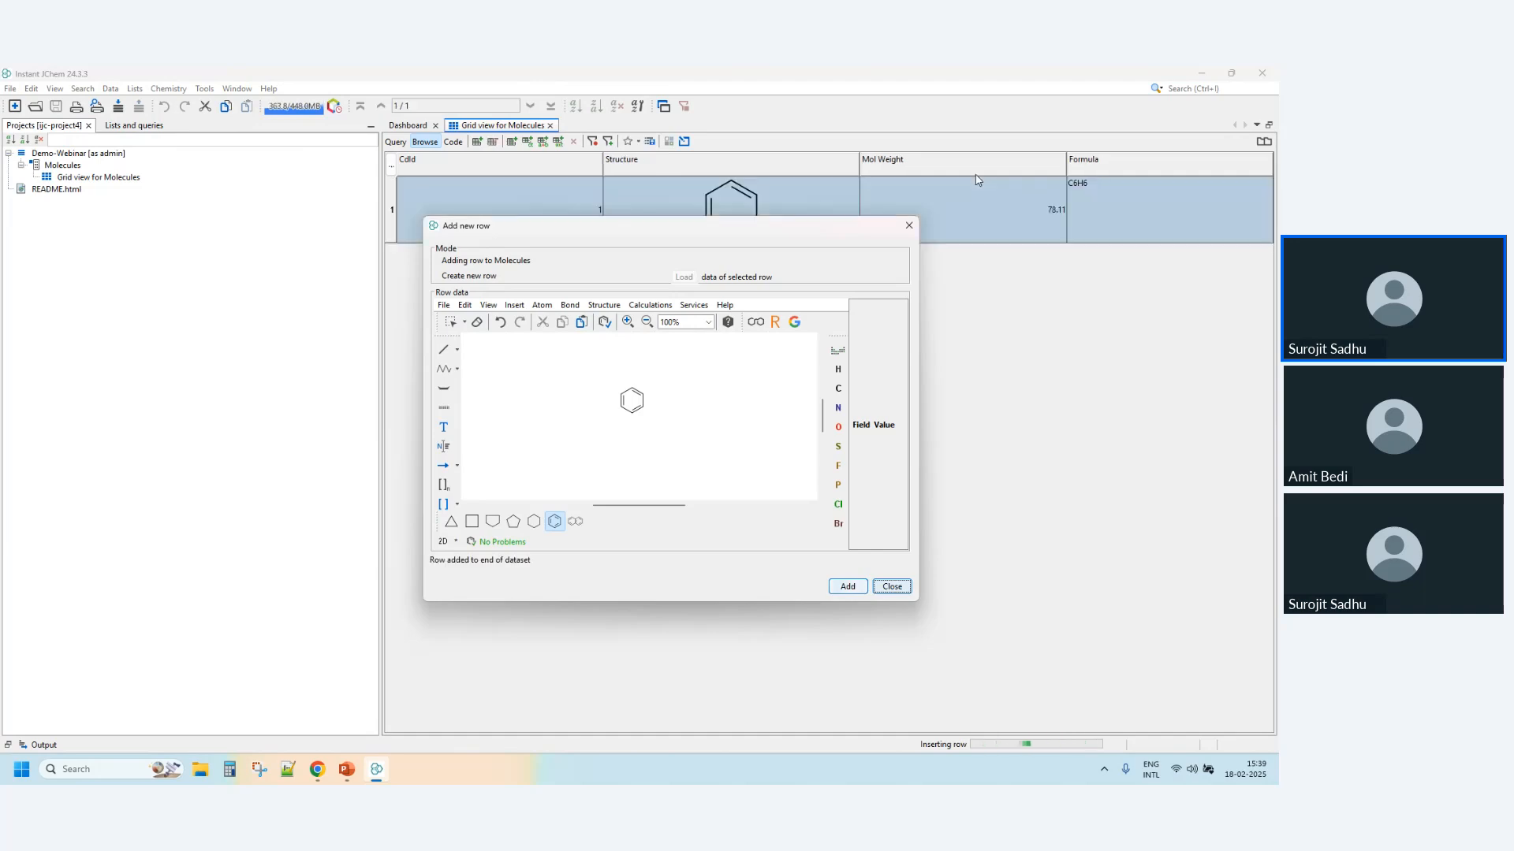
- Fuse a second benzene ring to the first to form naphthalene, add it as another row and close the form
{"action": "left_click_drag", "start_coordinate": [792, 231], "coordinate": [814, 315]}
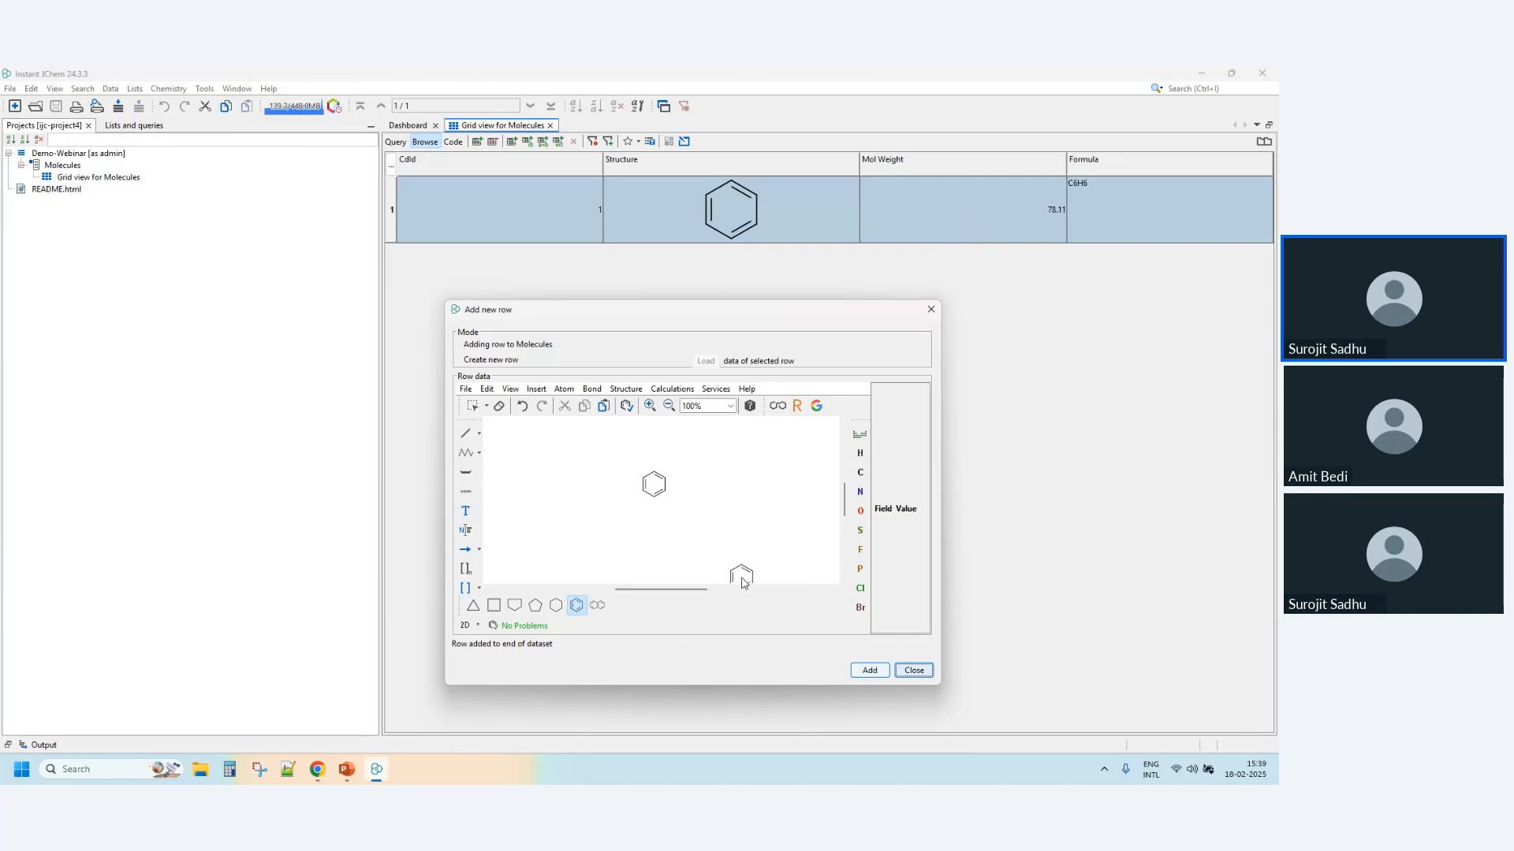
{"action": "left_click", "coordinate": [664, 499]}
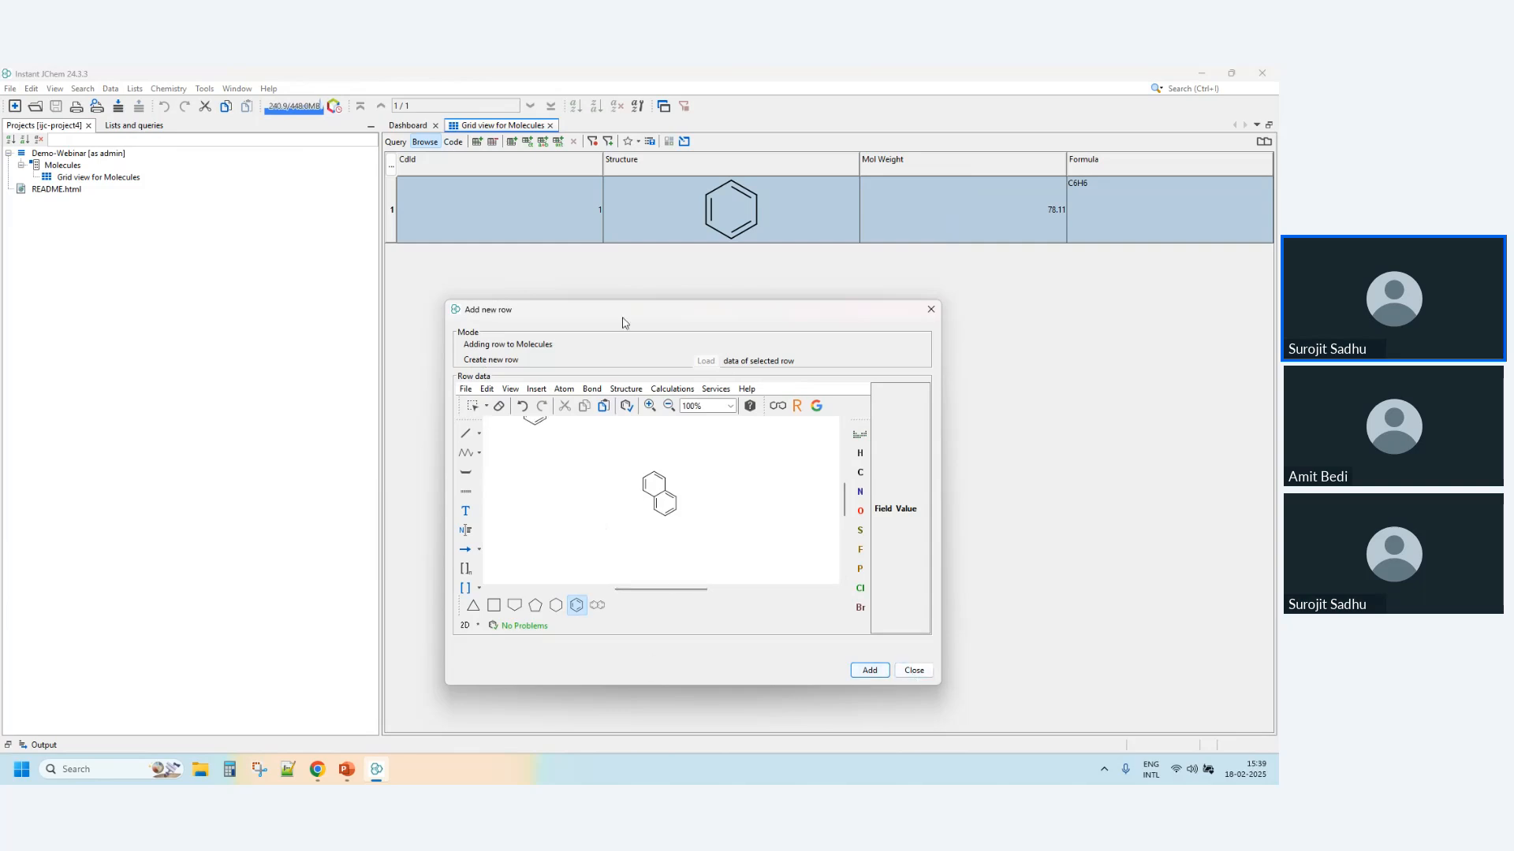
{"action": "left_click", "coordinate": [877, 671]}
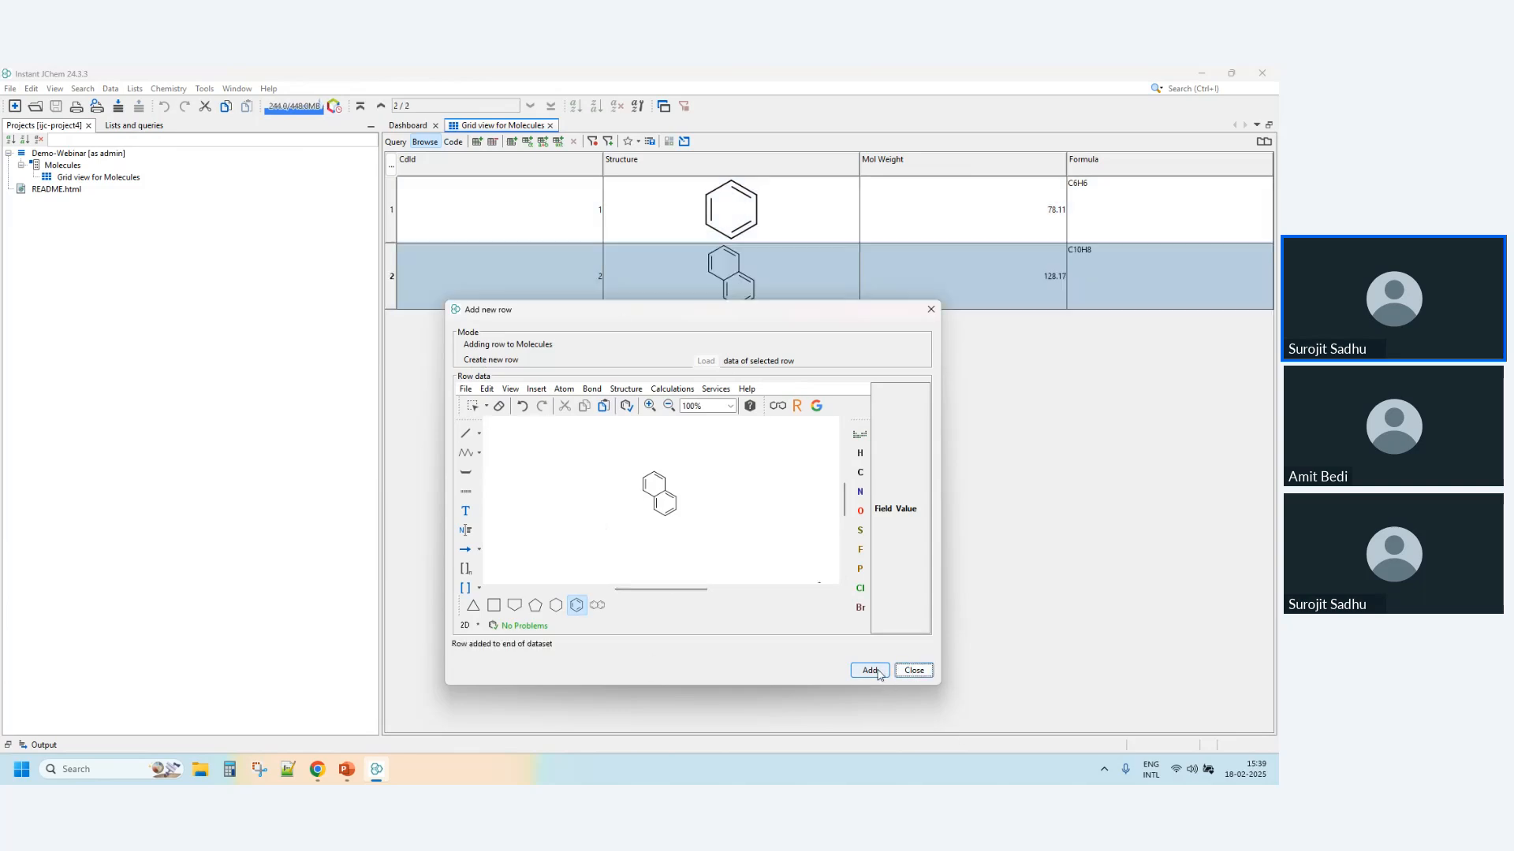
{"action": "left_click", "coordinate": [914, 670]}
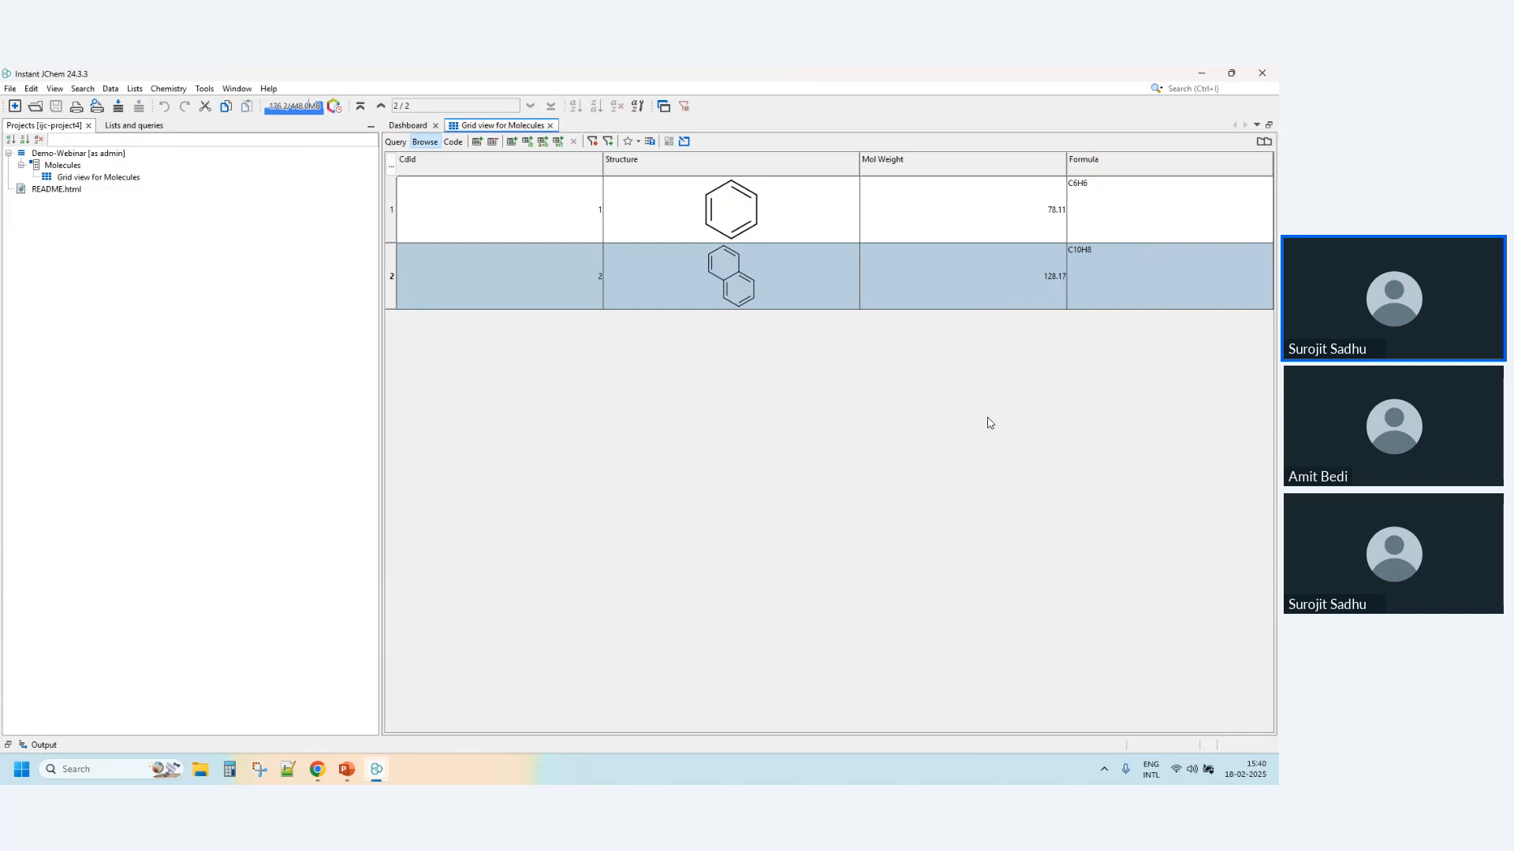
- Create a standard text field with the display name "Submitted by" in the Molecules entity
{"action": "left_click", "coordinate": [512, 144]}
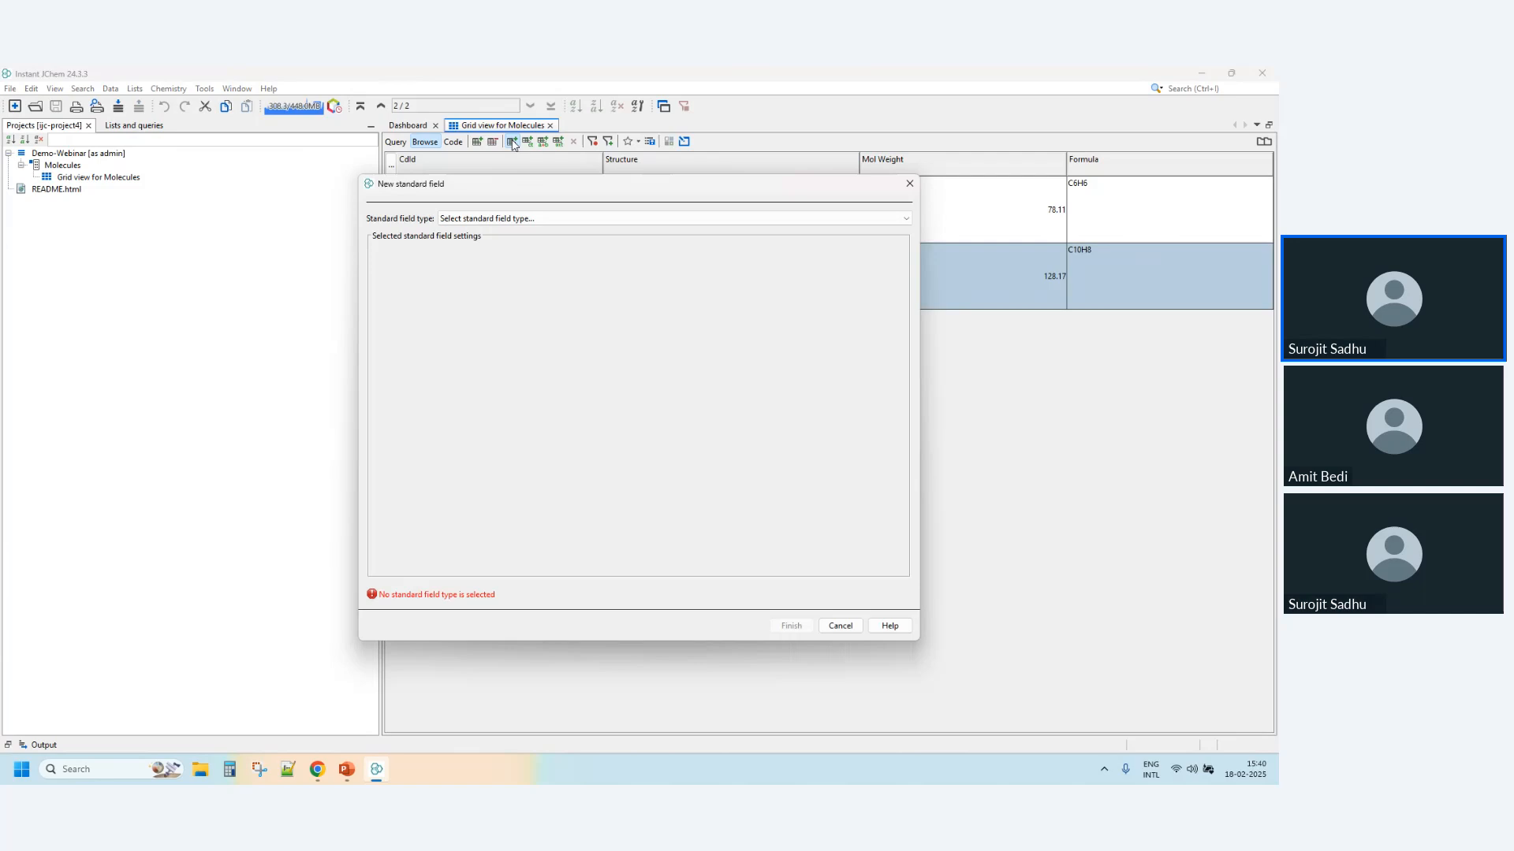
{"action": "left_click", "coordinate": [534, 219]}
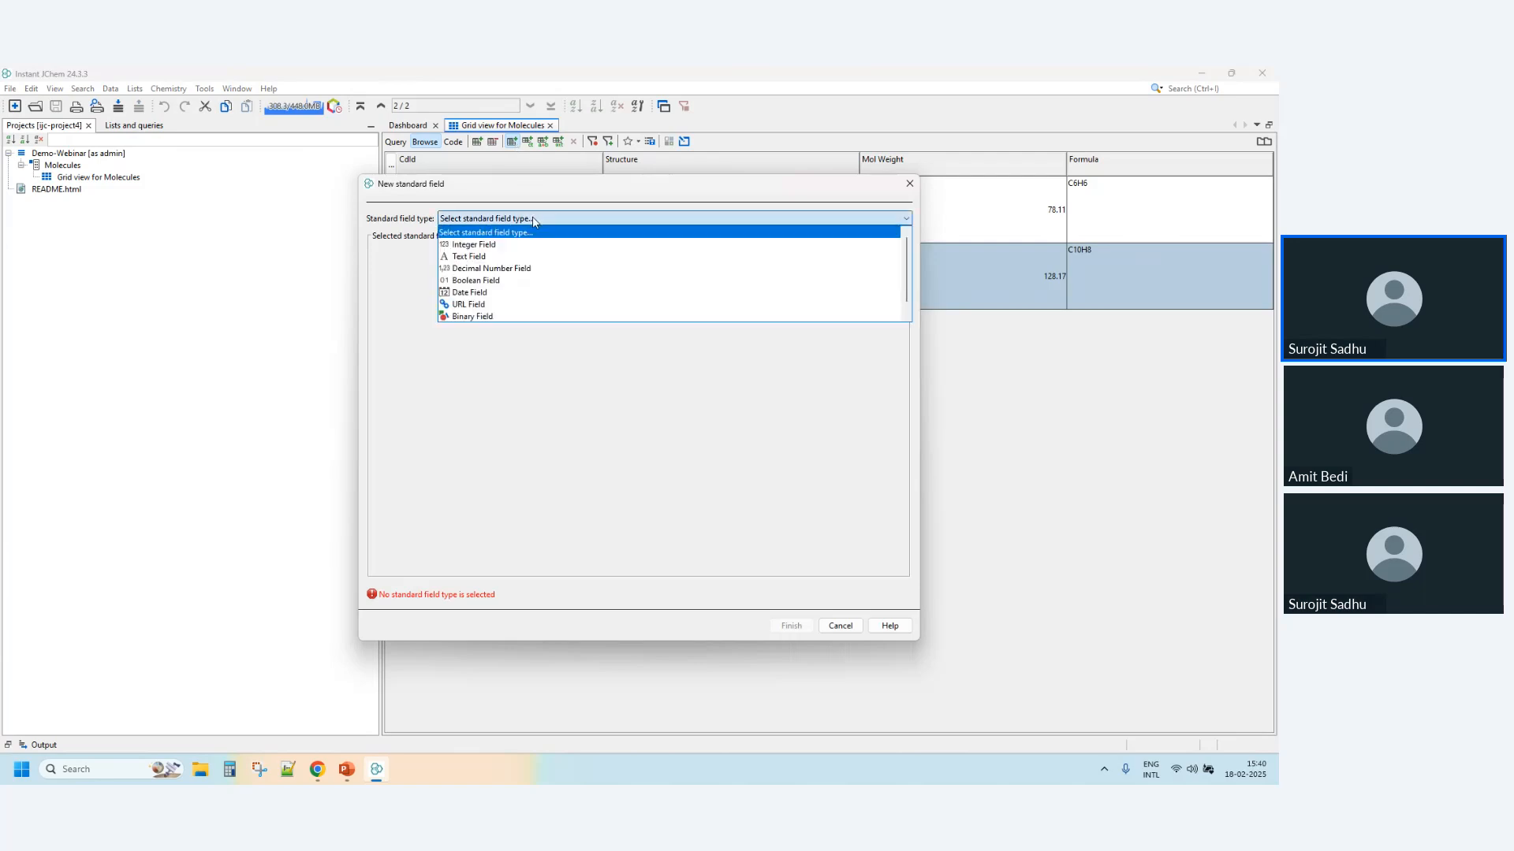
{"action": "left_click", "coordinate": [534, 256]}
{"action": "triple_click", "coordinate": [507, 264]}
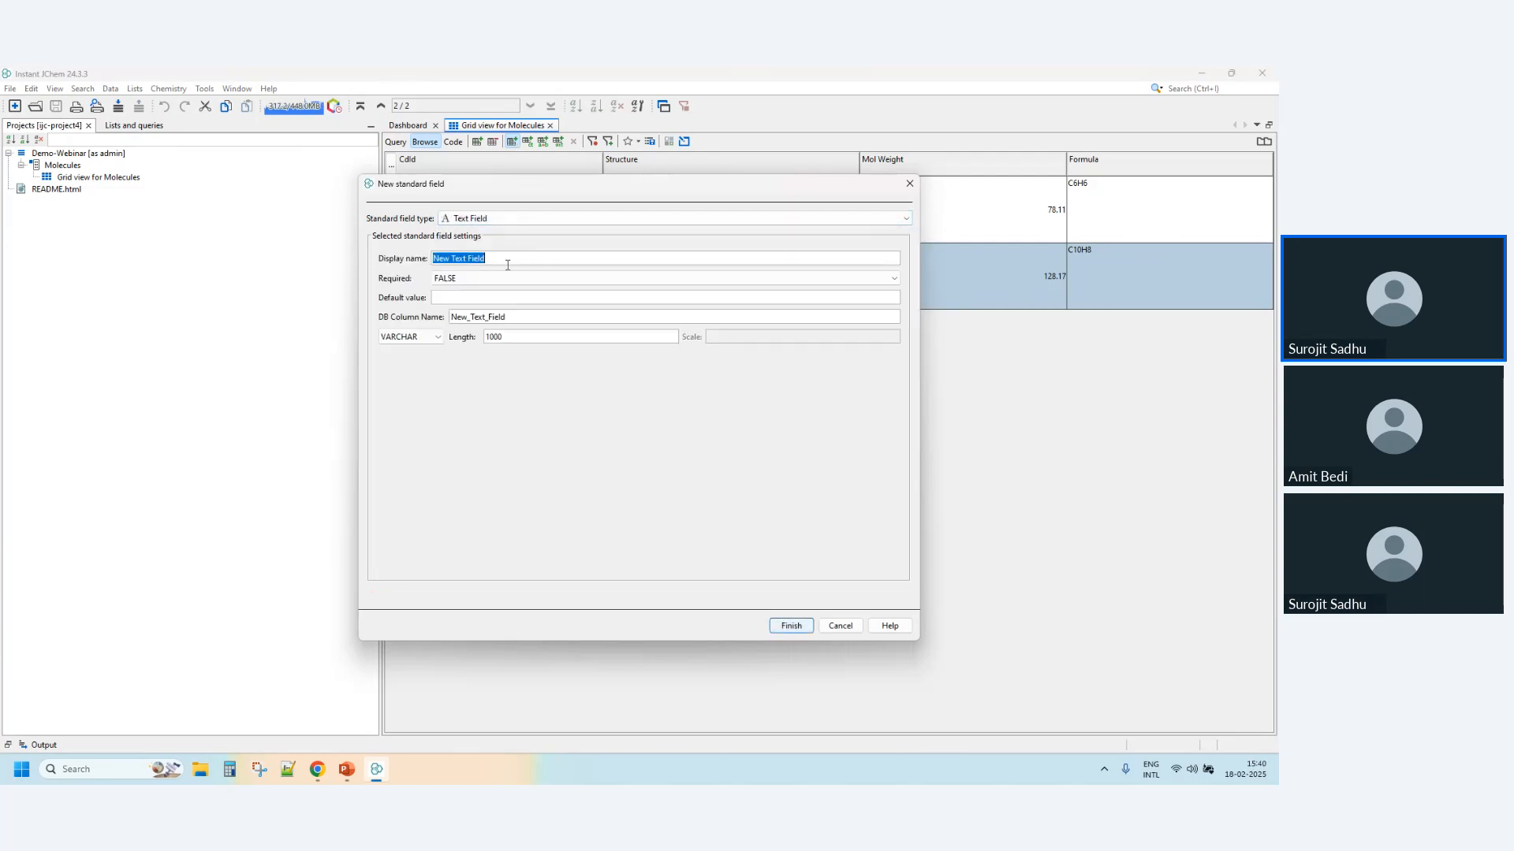
{"action": "type", "text": "Submitted by"}
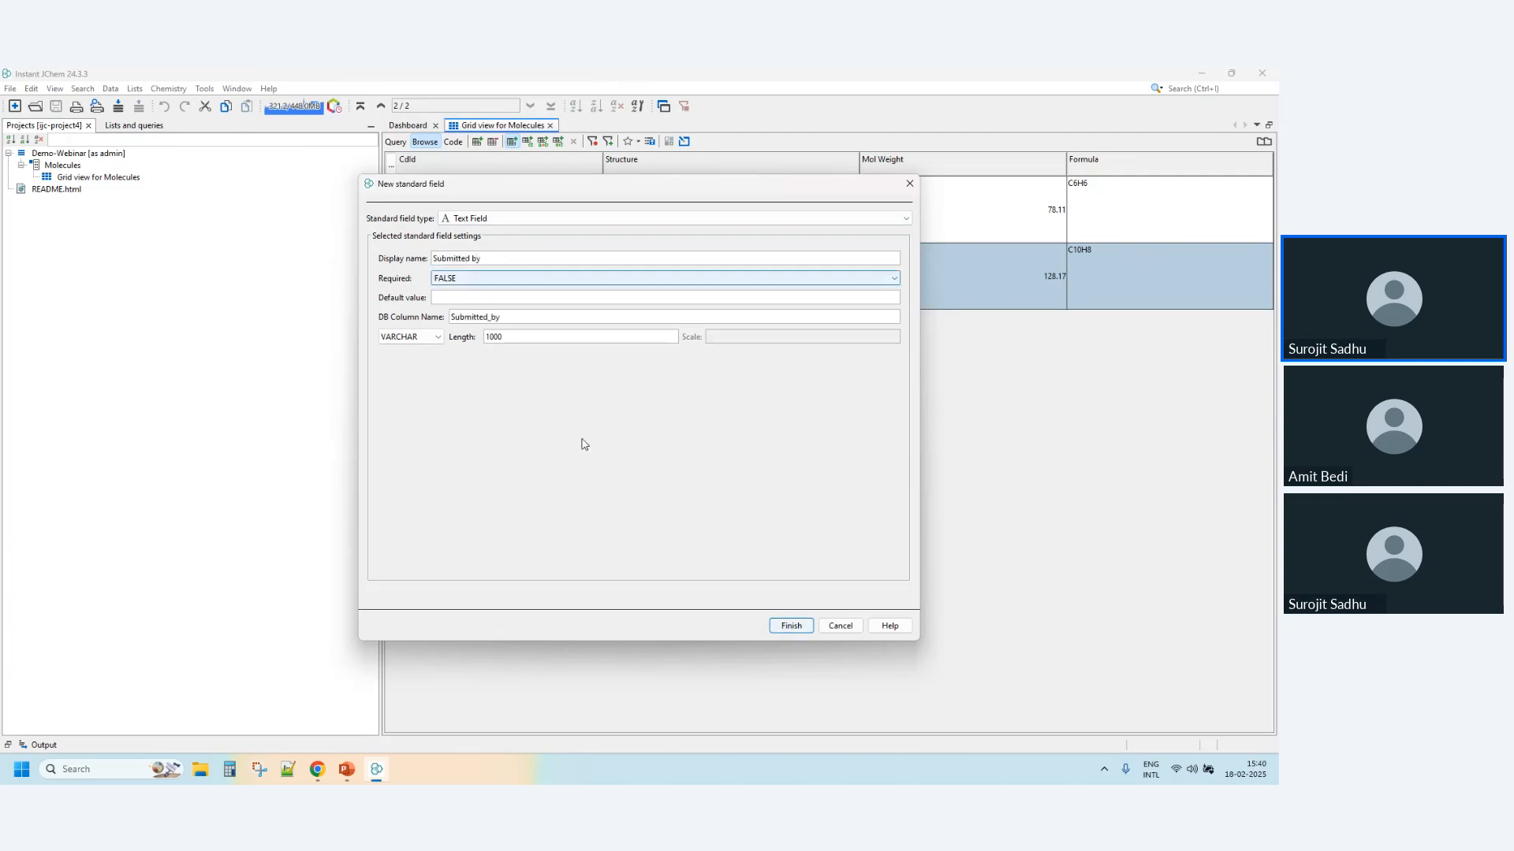
{"action": "left_click", "coordinate": [791, 625]}
- Create a standard date field with the display name "Submission date" in the Molecules entity
{"action": "left_click", "coordinate": [512, 142]}
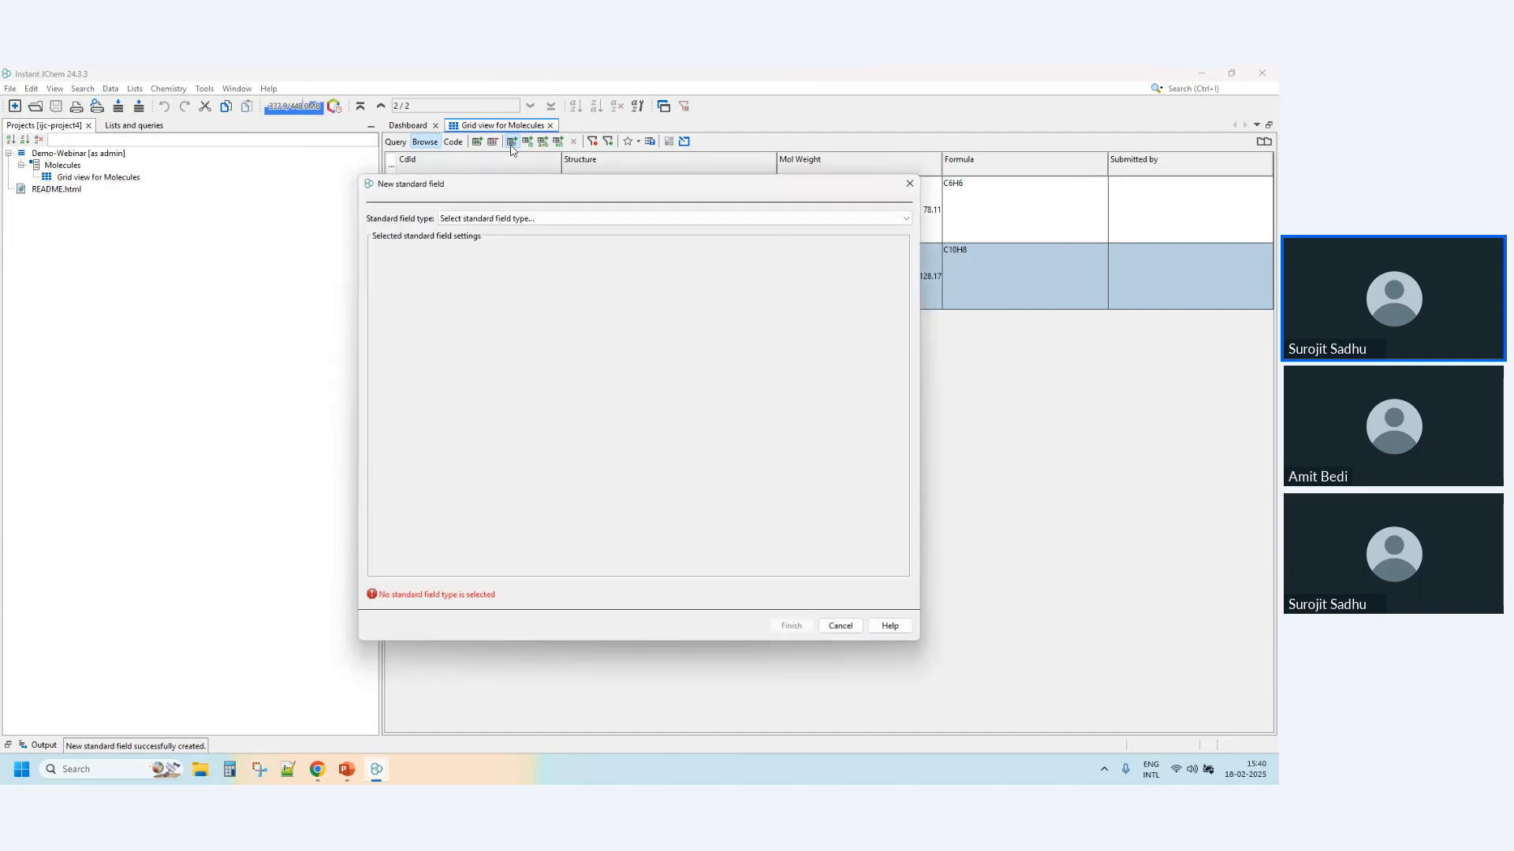
{"action": "left_click", "coordinate": [537, 219]}
{"action": "left_click", "coordinate": [532, 284]}
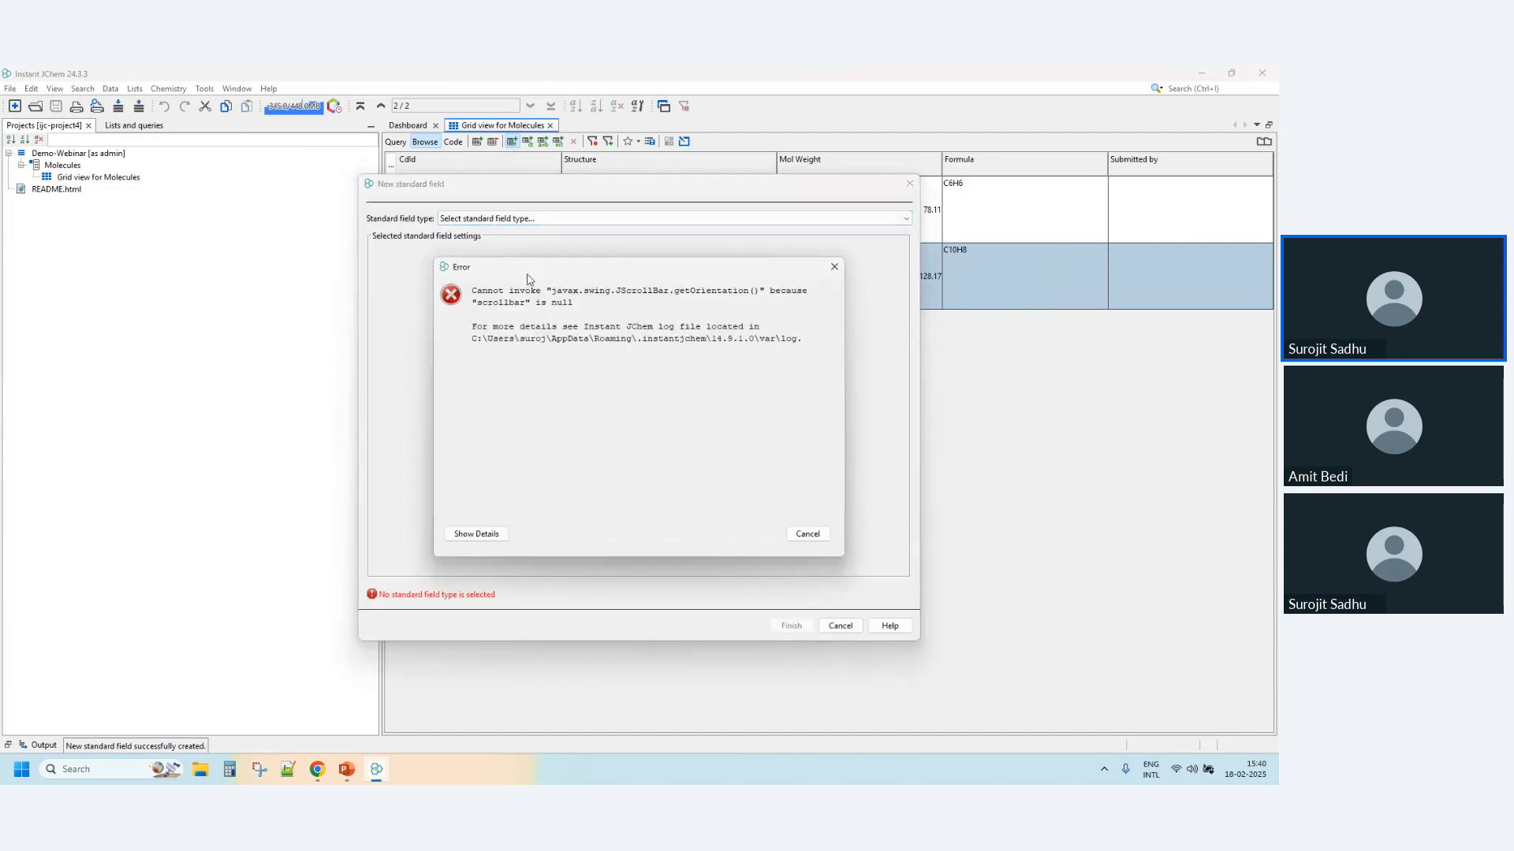
{"action": "left_click", "coordinate": [796, 526]}
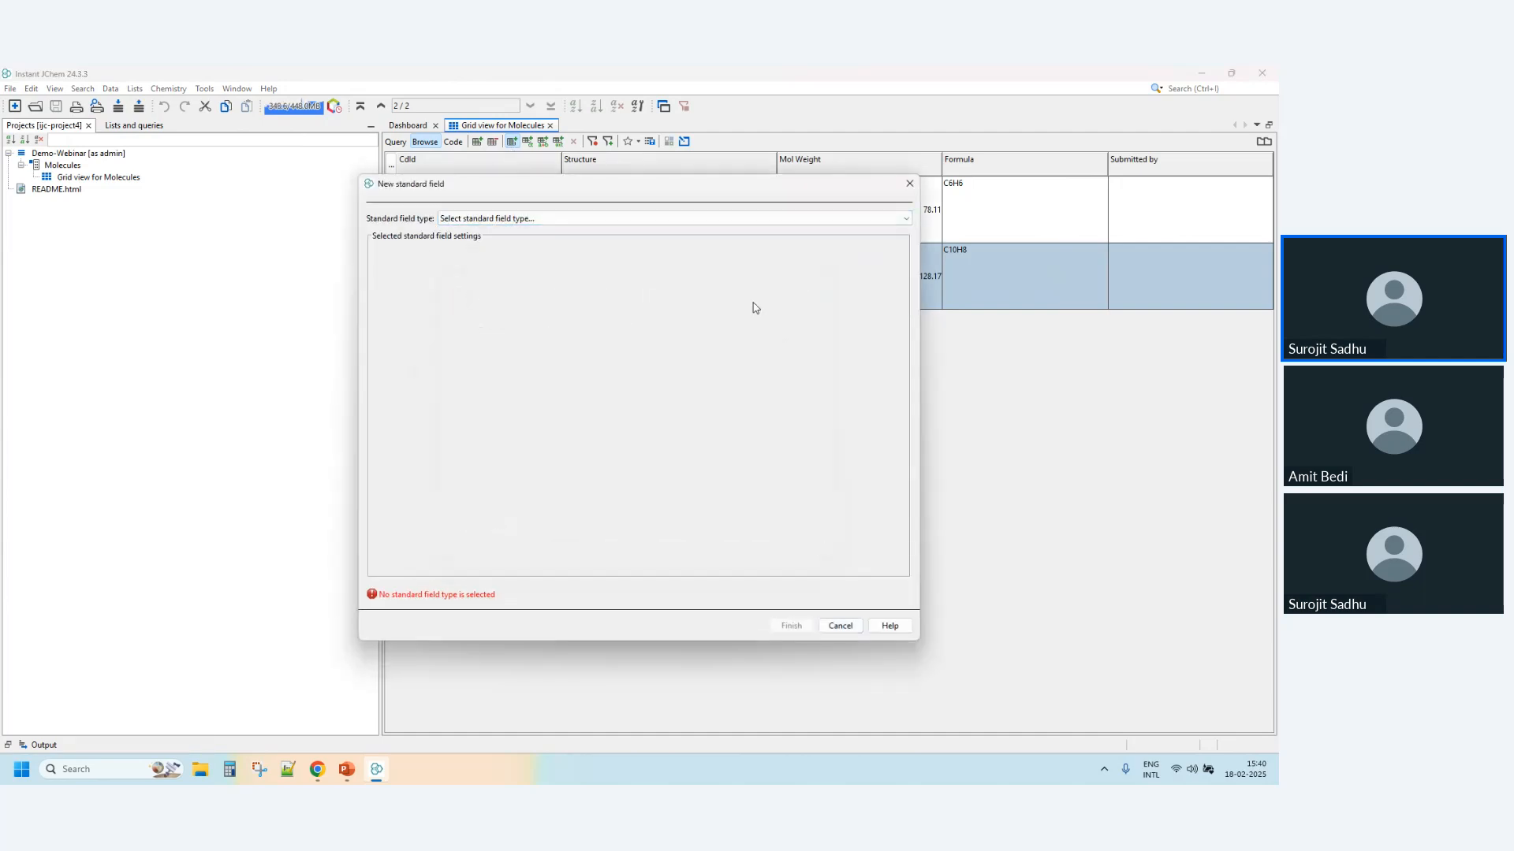
{"action": "left_click", "coordinate": [544, 218]}
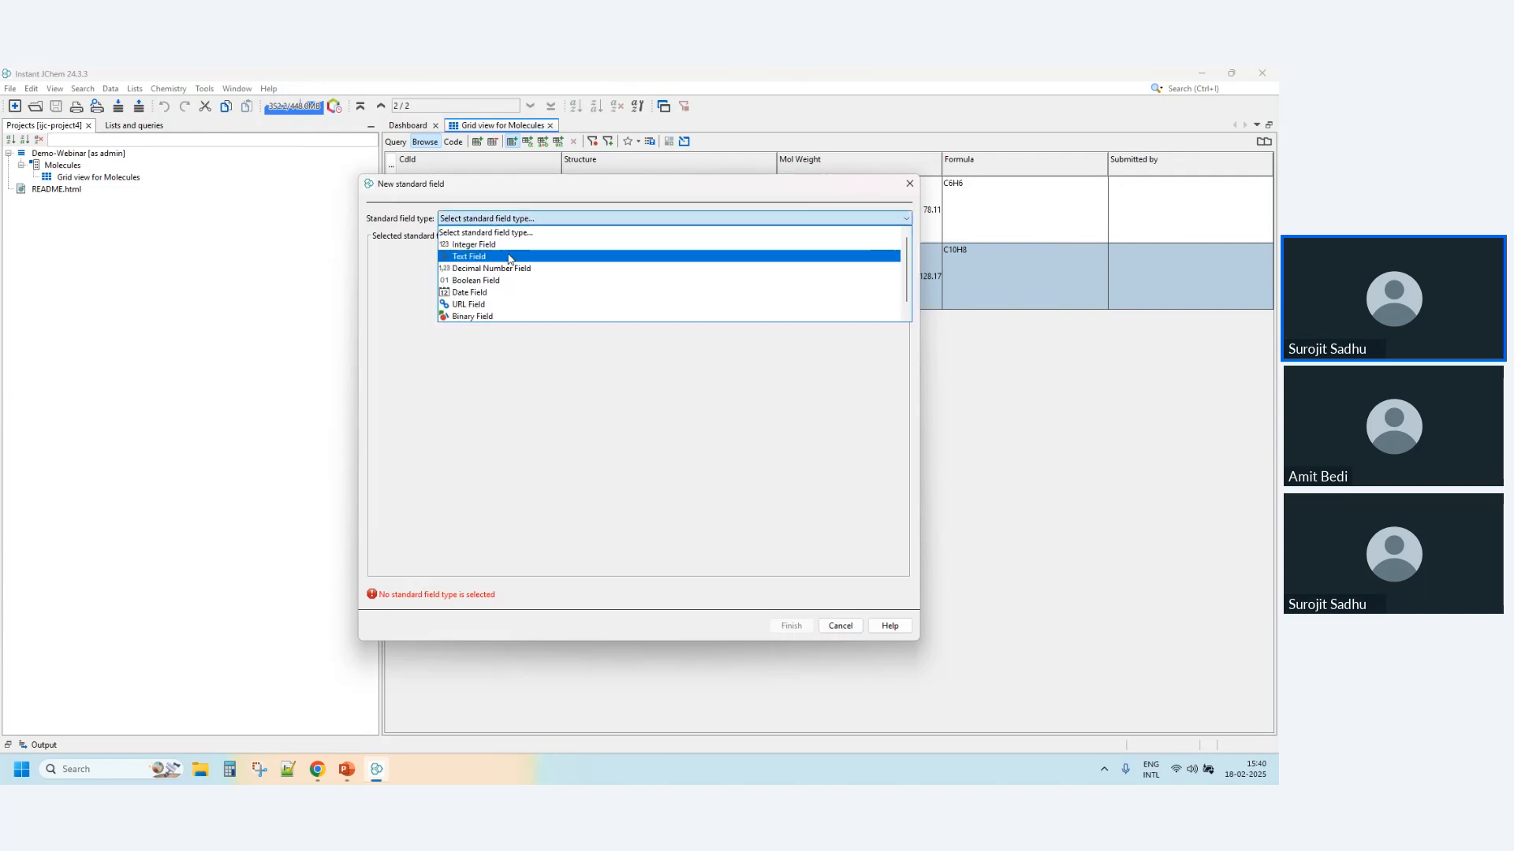
{"action": "left_click", "coordinate": [499, 292]}
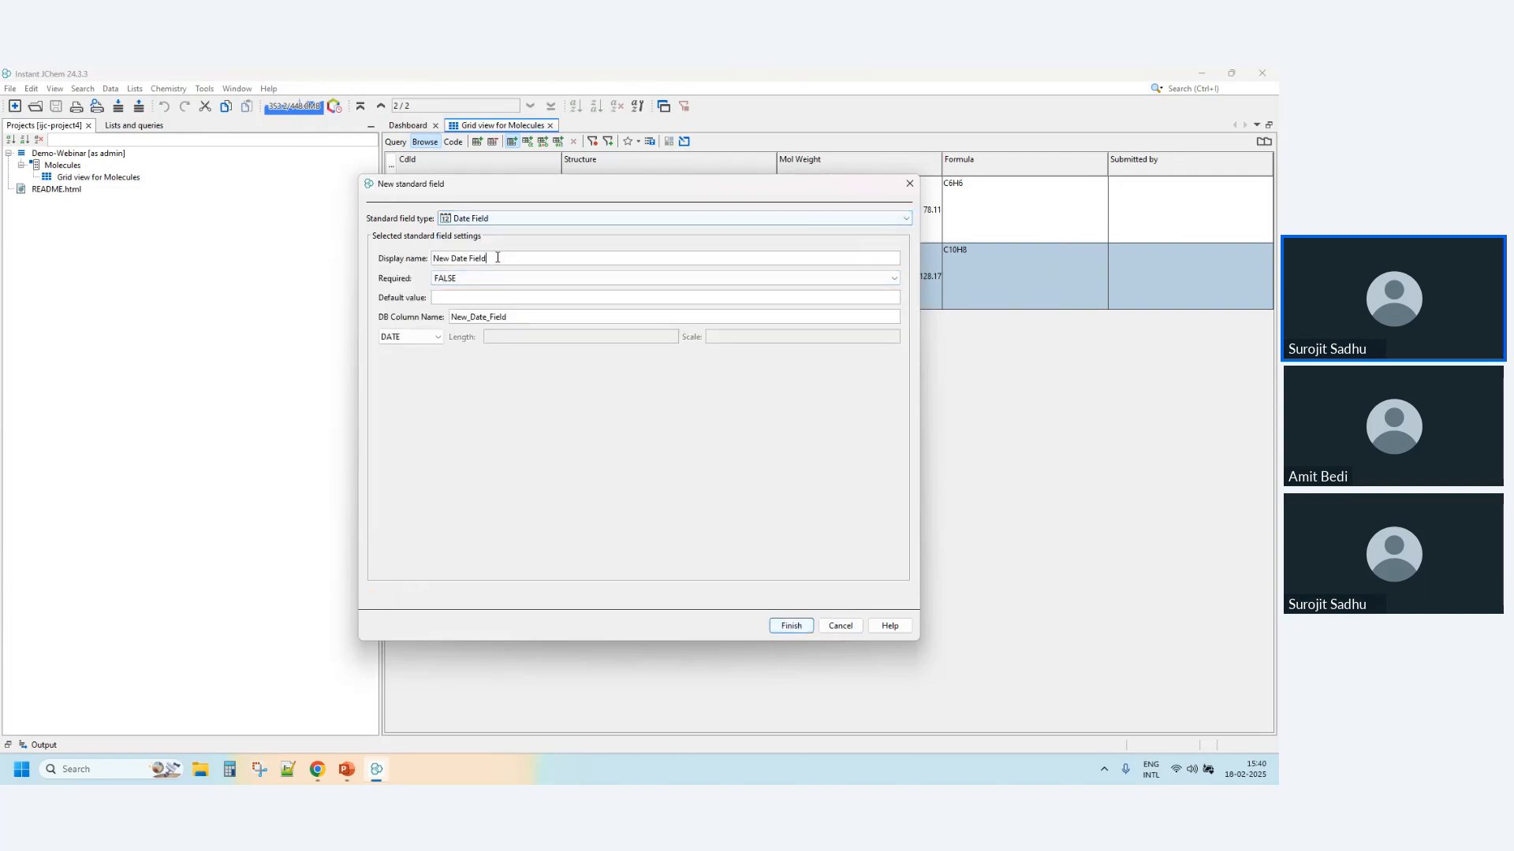
{"action": "triple_click", "coordinate": [497, 258]}
{"action": "type", "text": "Submi"}
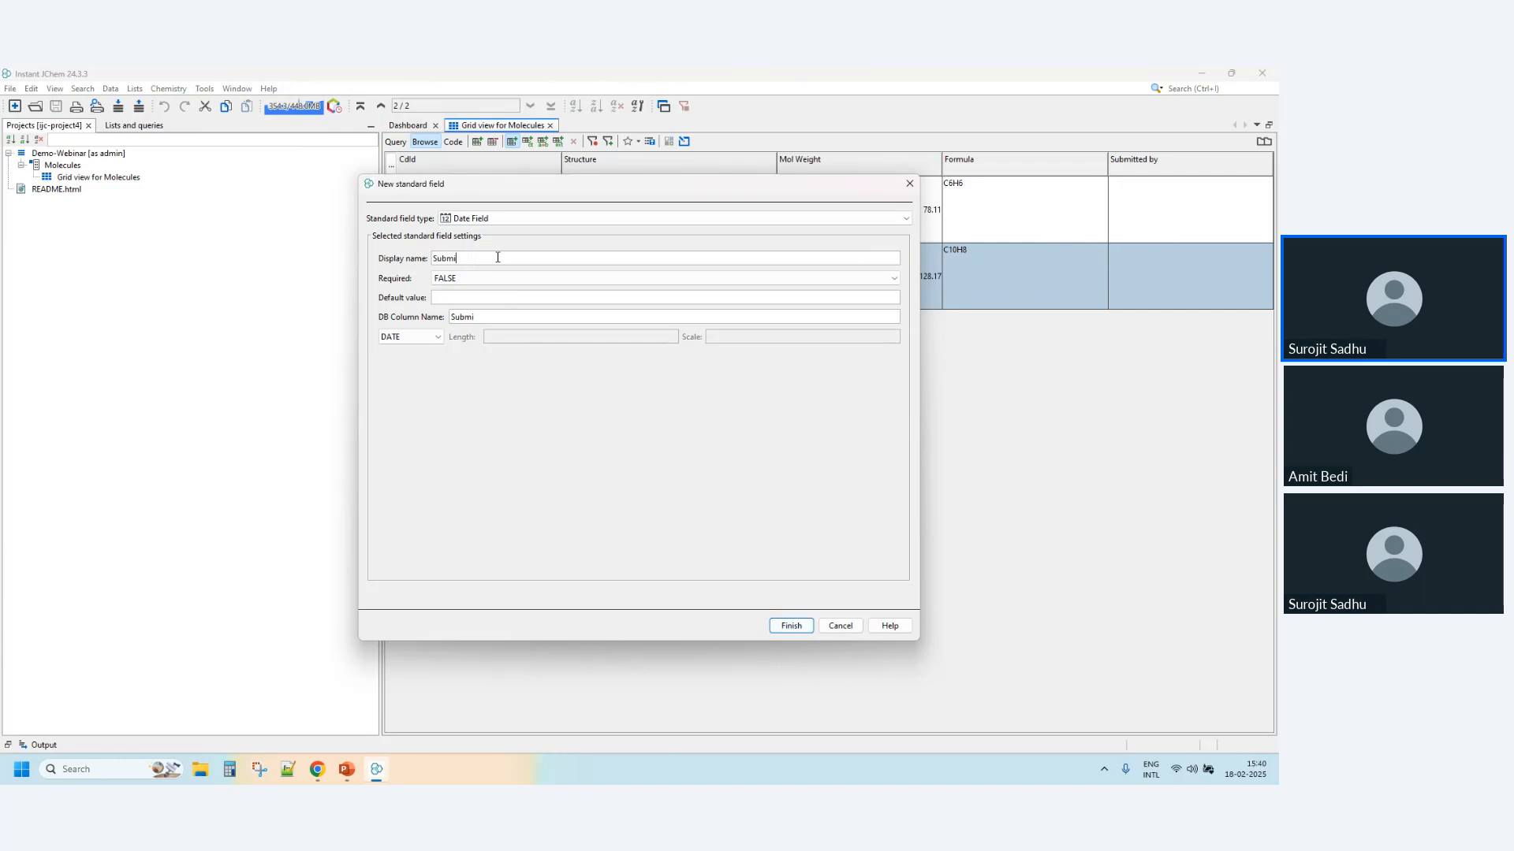
{"action": "type", "text": "ssion date"}
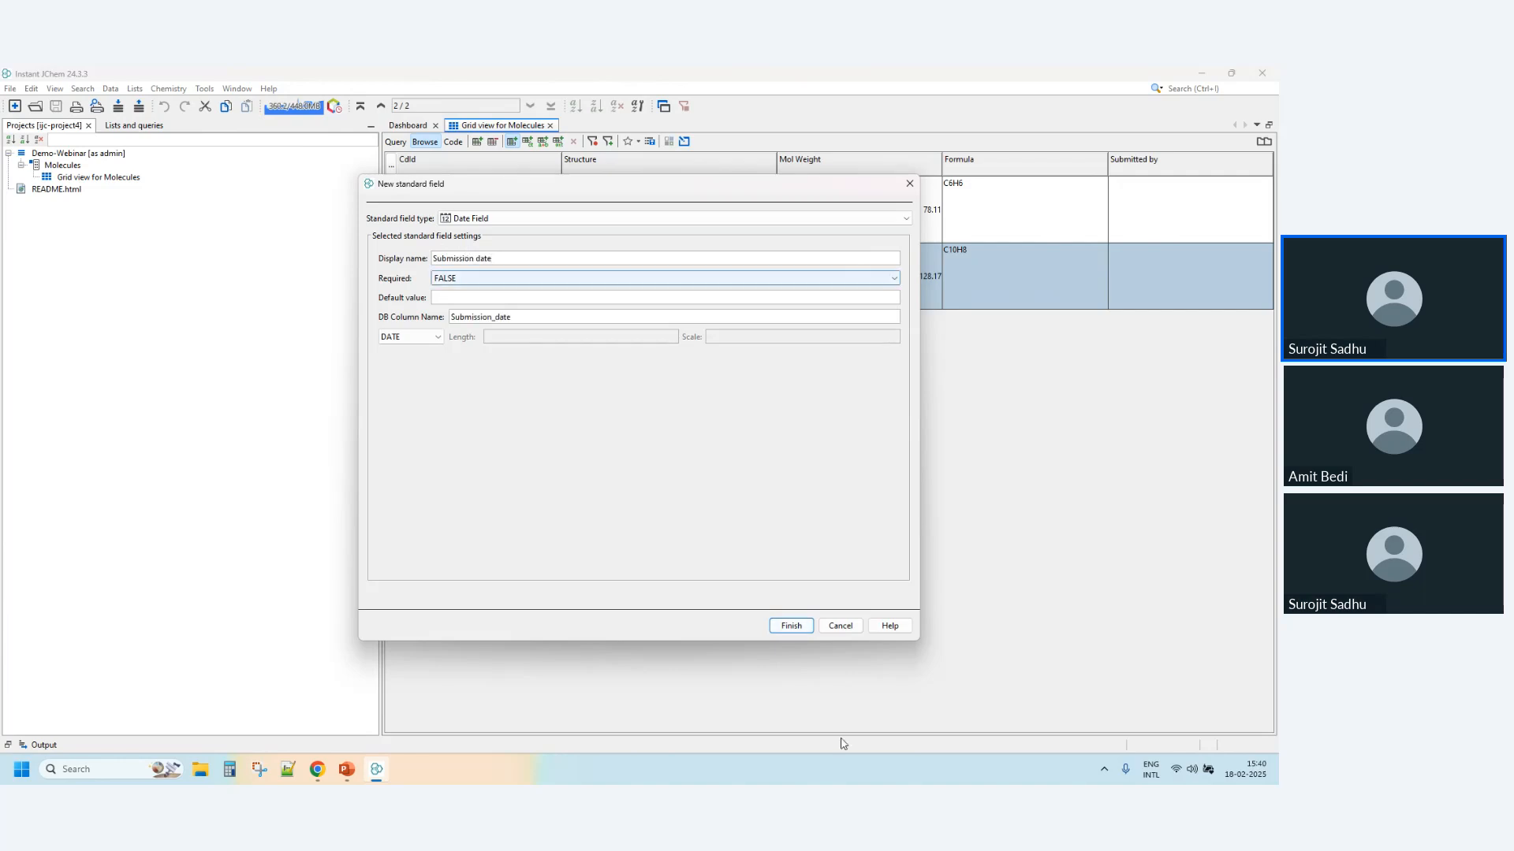
{"action": "left_click", "coordinate": [792, 625]}
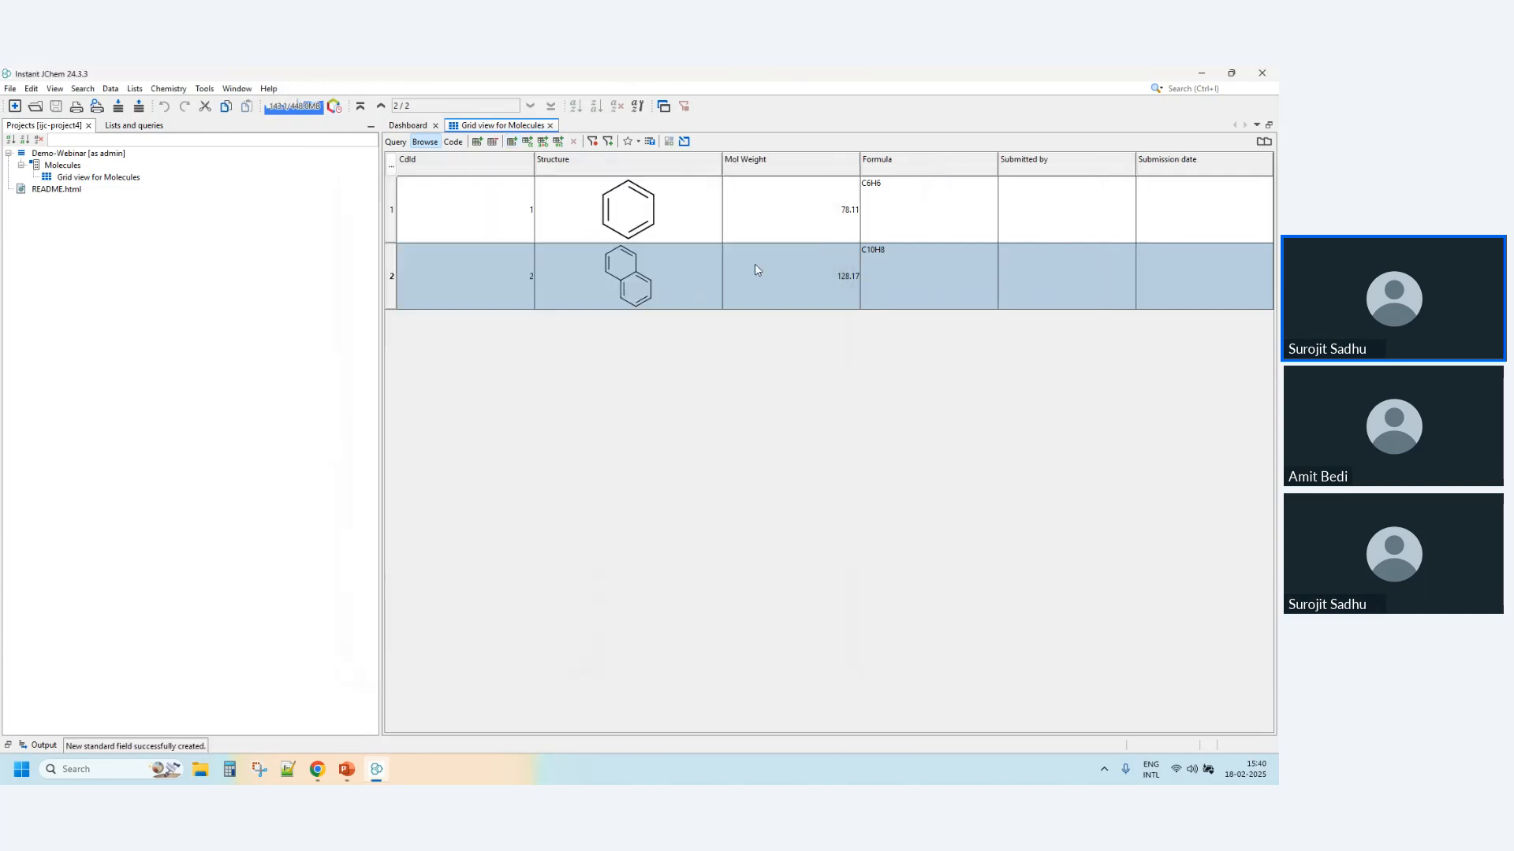
- Create a standard binary field for image files with the display name "TLC image" in the Molecules entity
{"action": "left_click", "coordinate": [516, 145]}
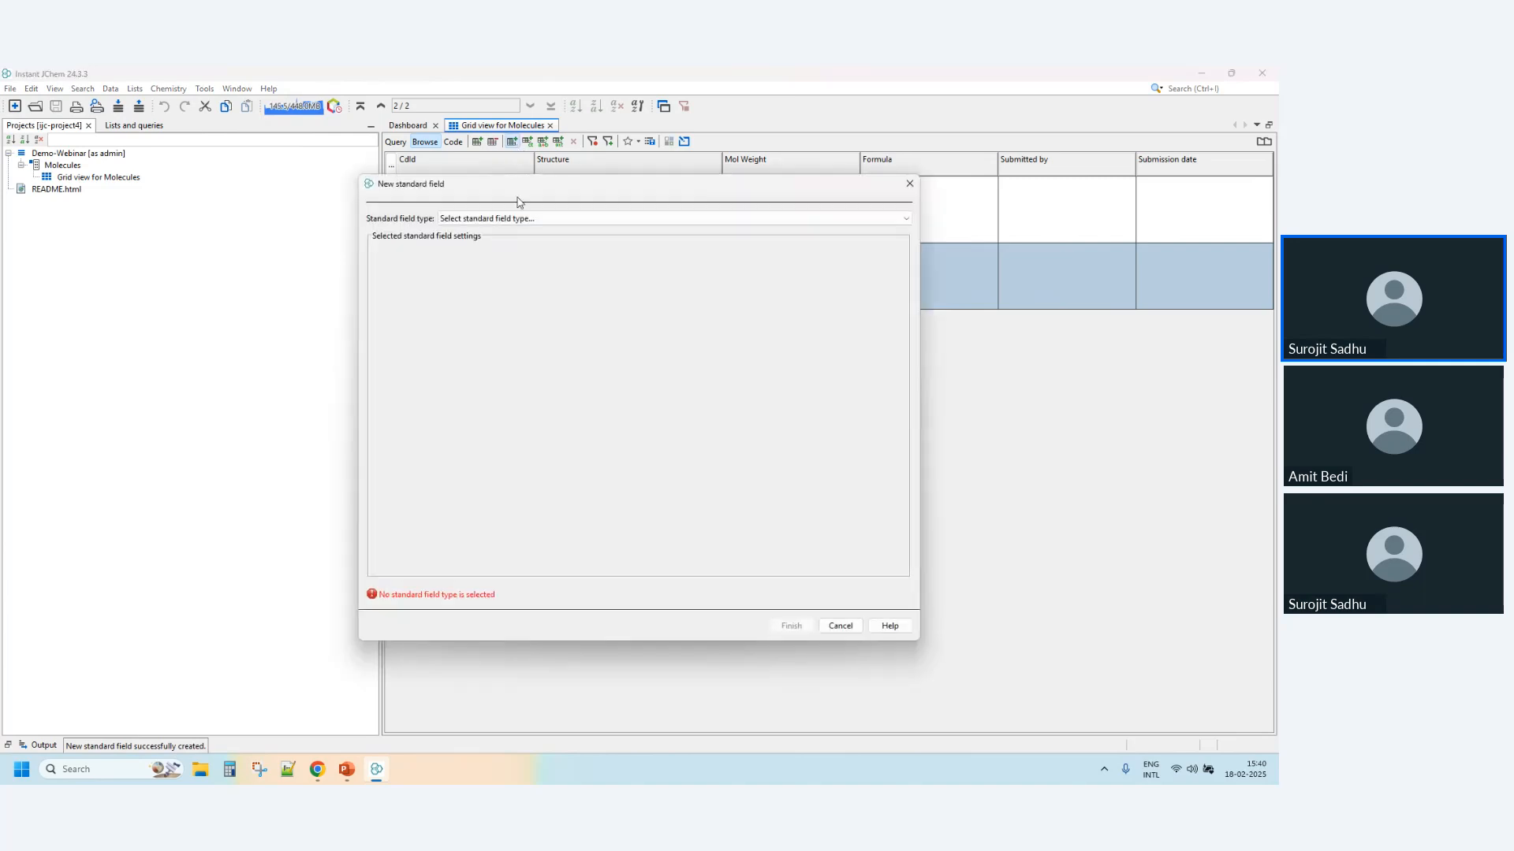
{"action": "left_click", "coordinate": [514, 219]}
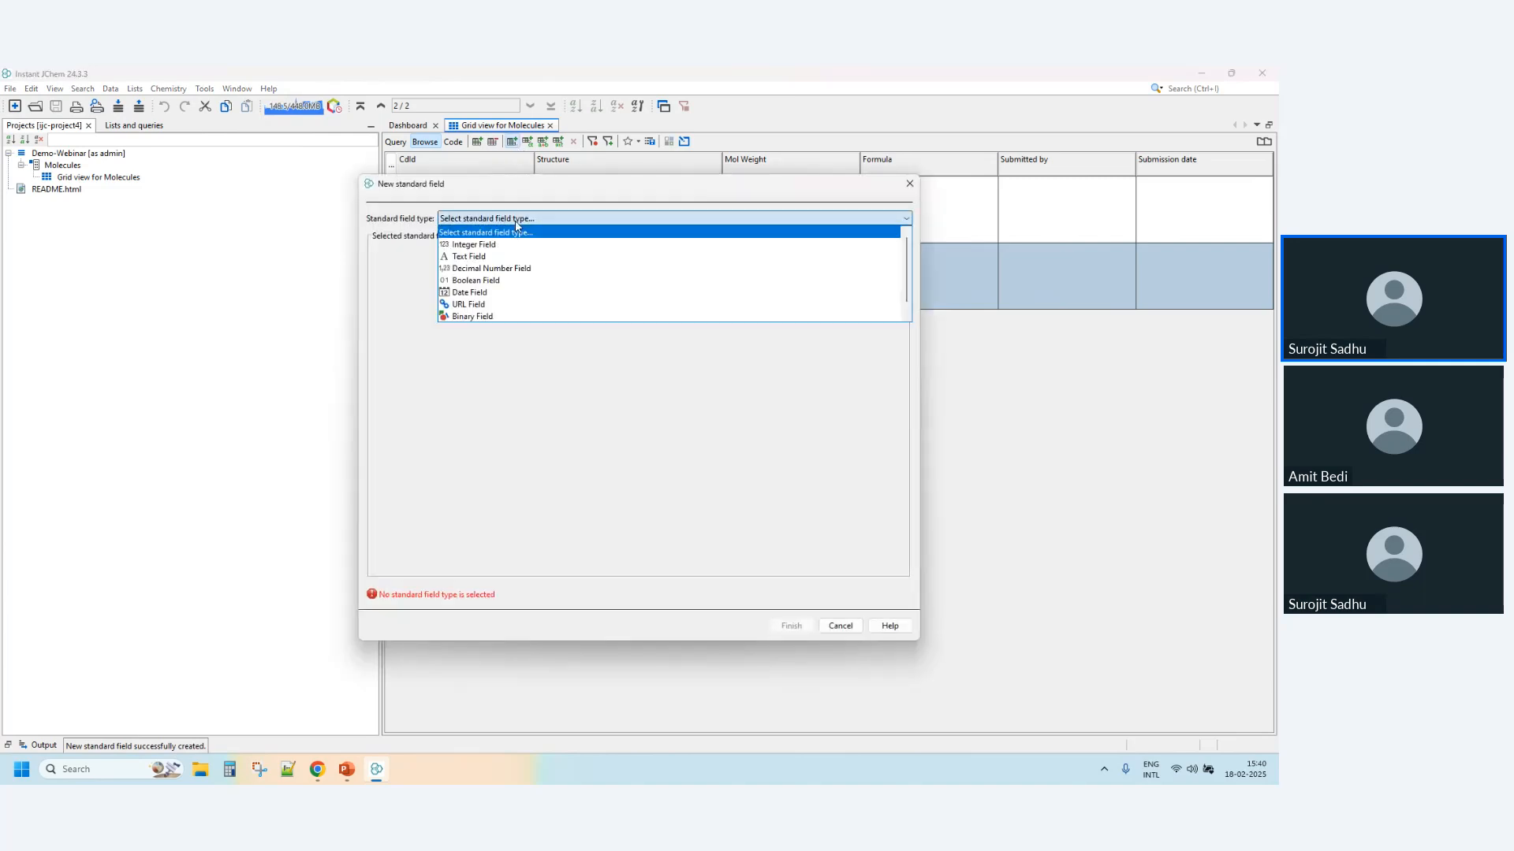
{"action": "left_click", "coordinate": [497, 316]}
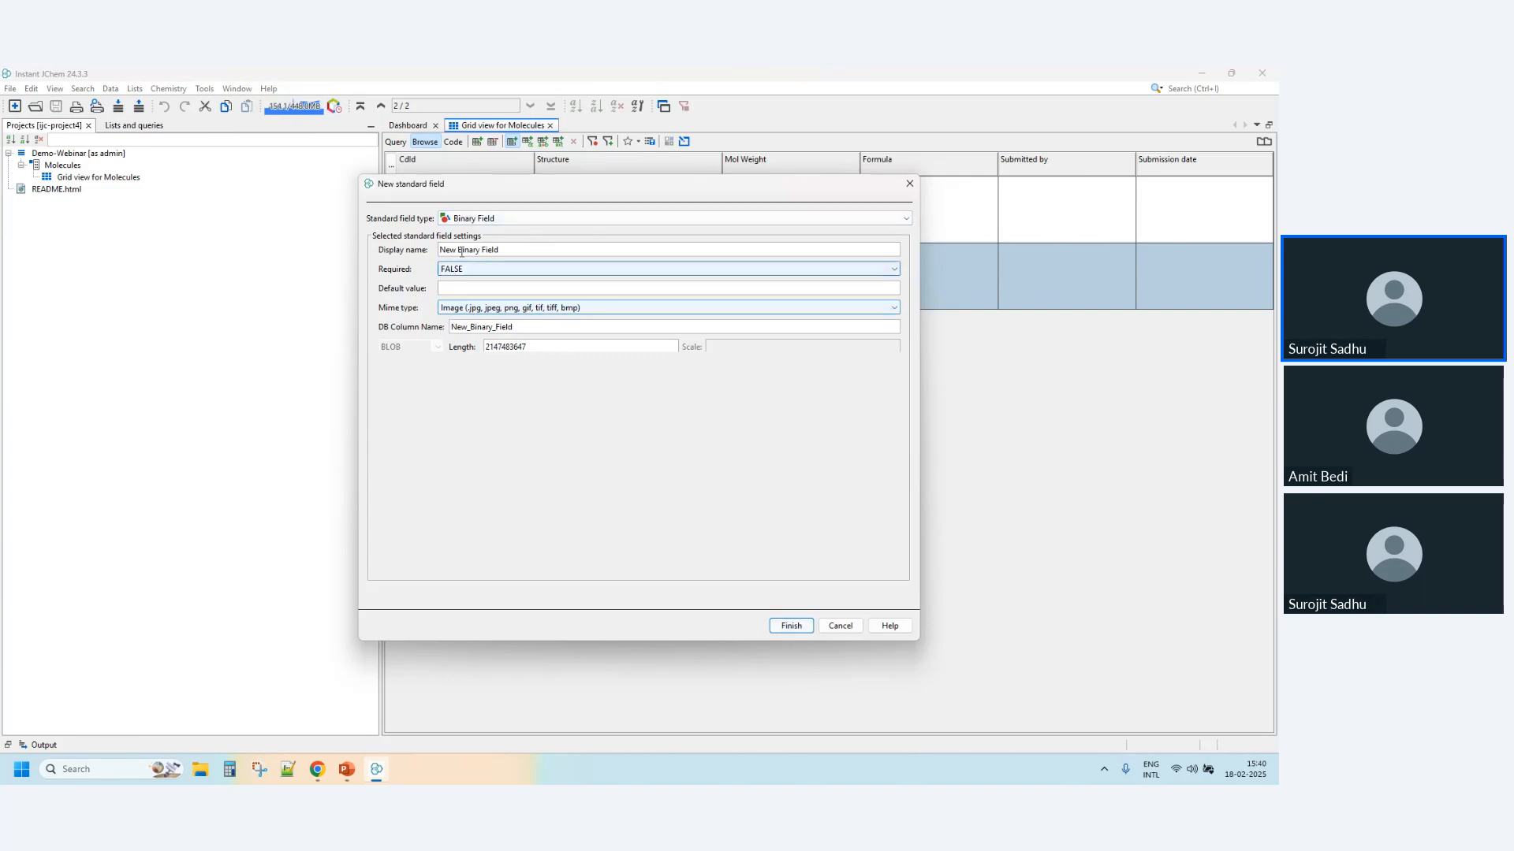
{"action": "triple_click", "coordinate": [527, 254]}
{"action": "type", "text": "TLC image"}
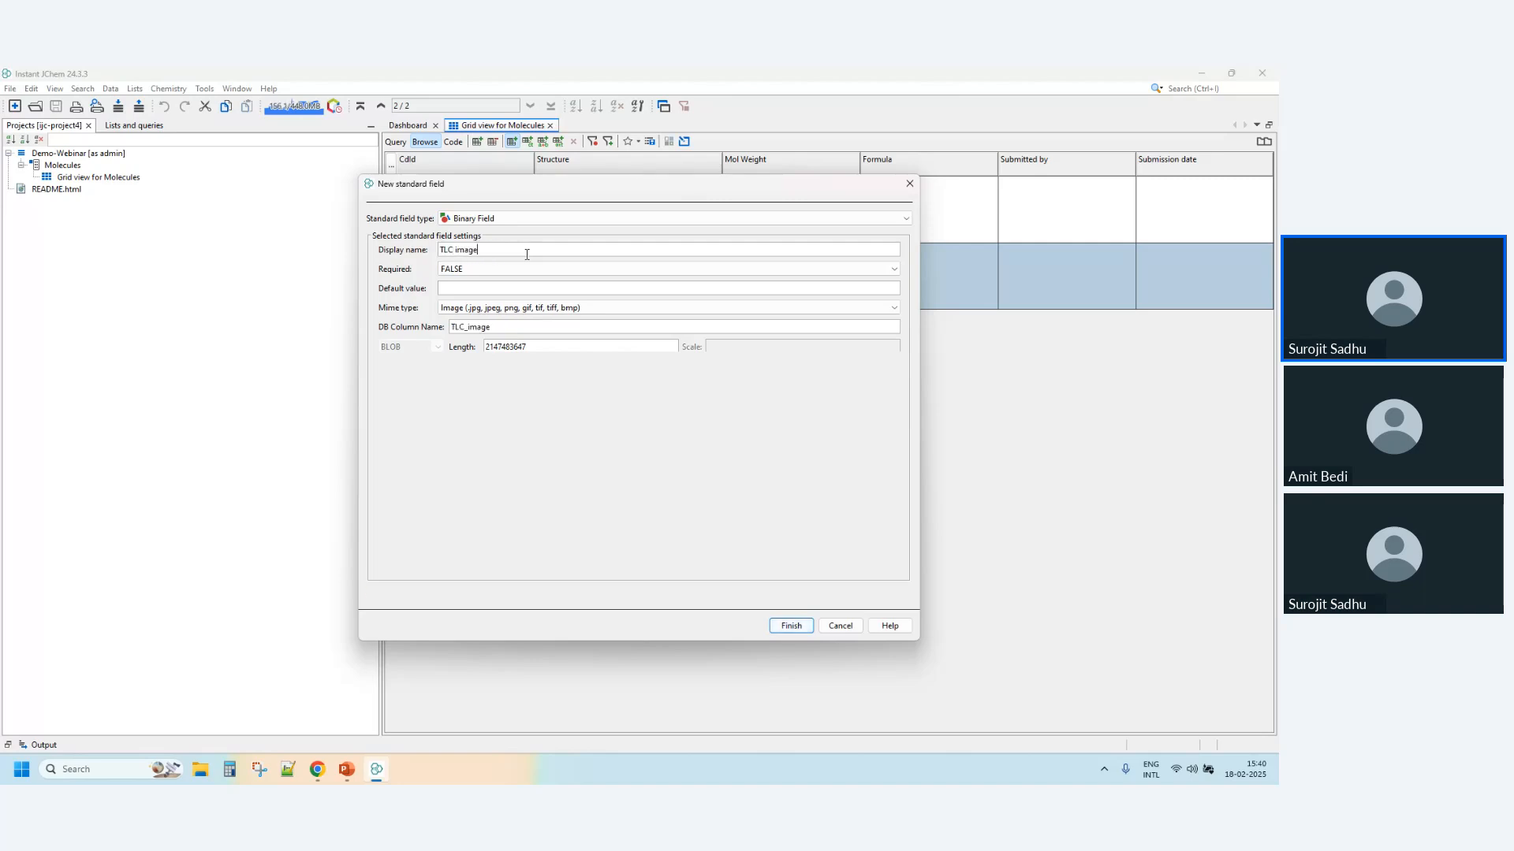
{"action": "left_click", "coordinate": [791, 625]}
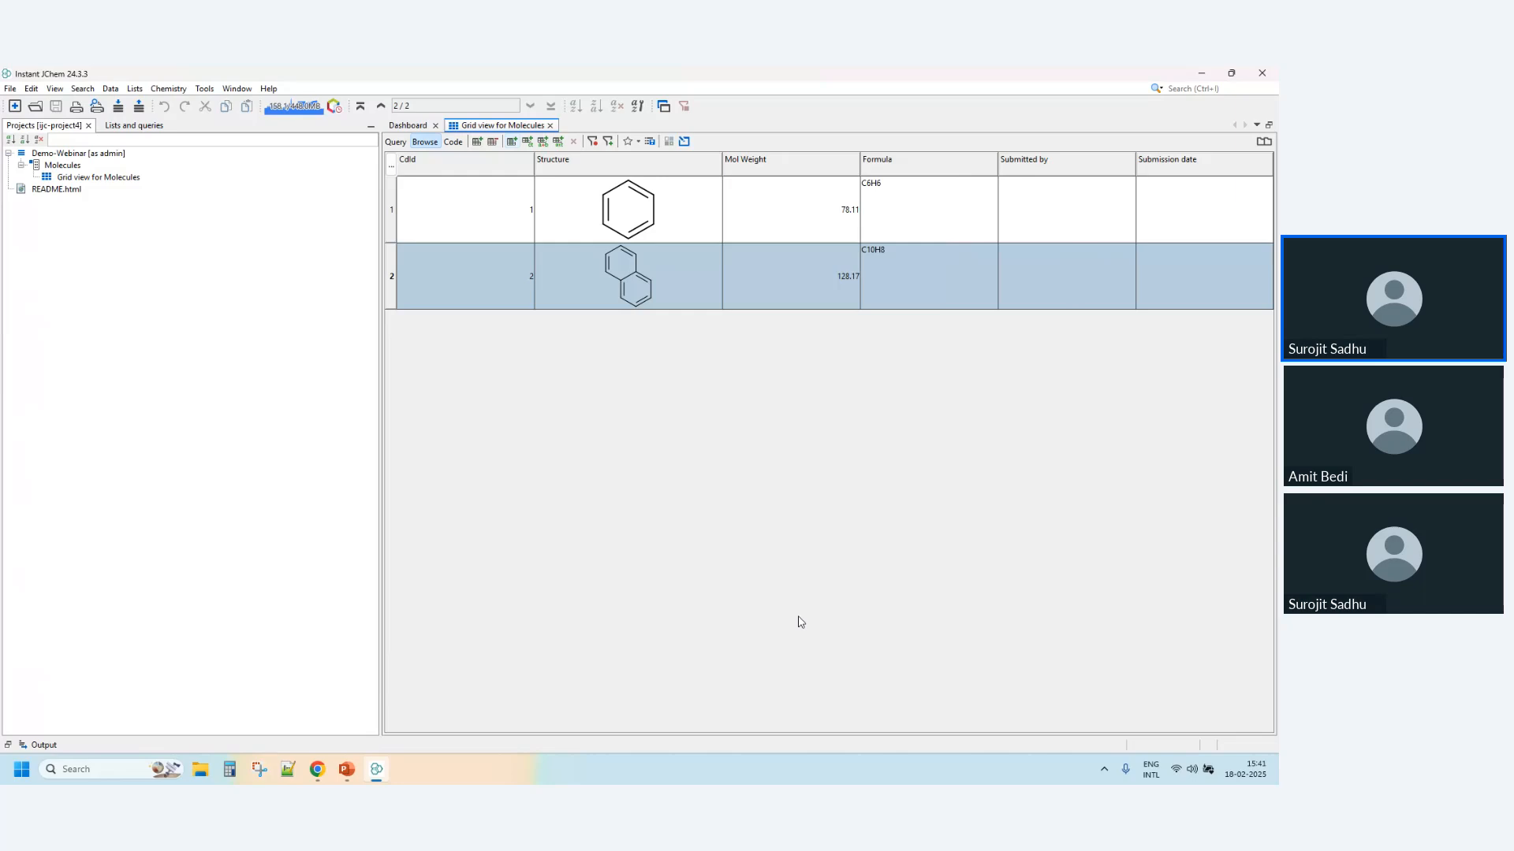
- Display the file import dialog for the benzene row's TLC image and close it without choosing a file
{"action": "left_click", "coordinate": [1221, 210]}
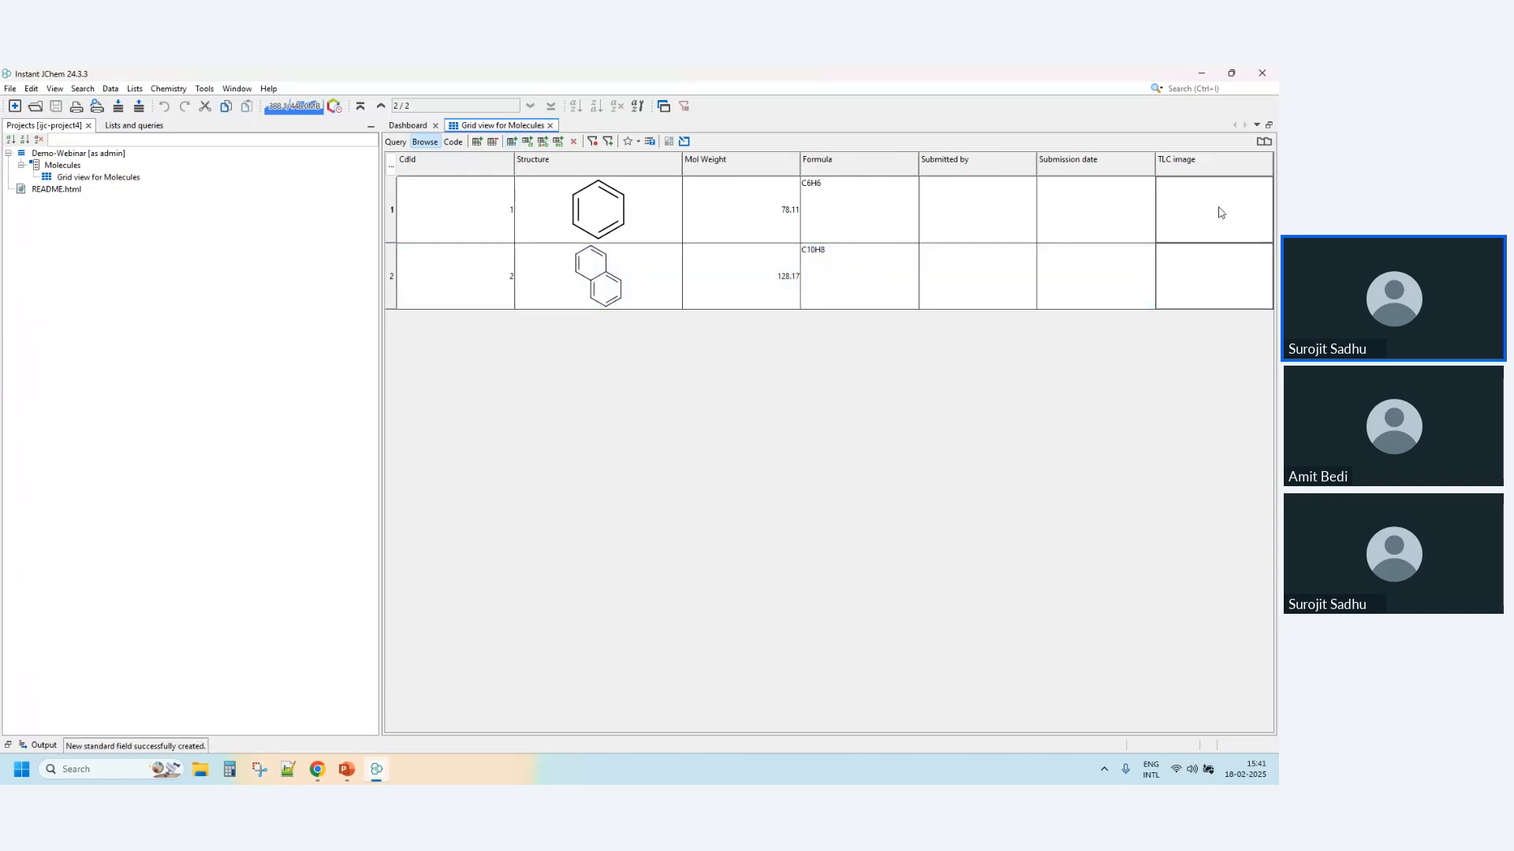
{"action": "double_click", "coordinate": [1234, 217]}
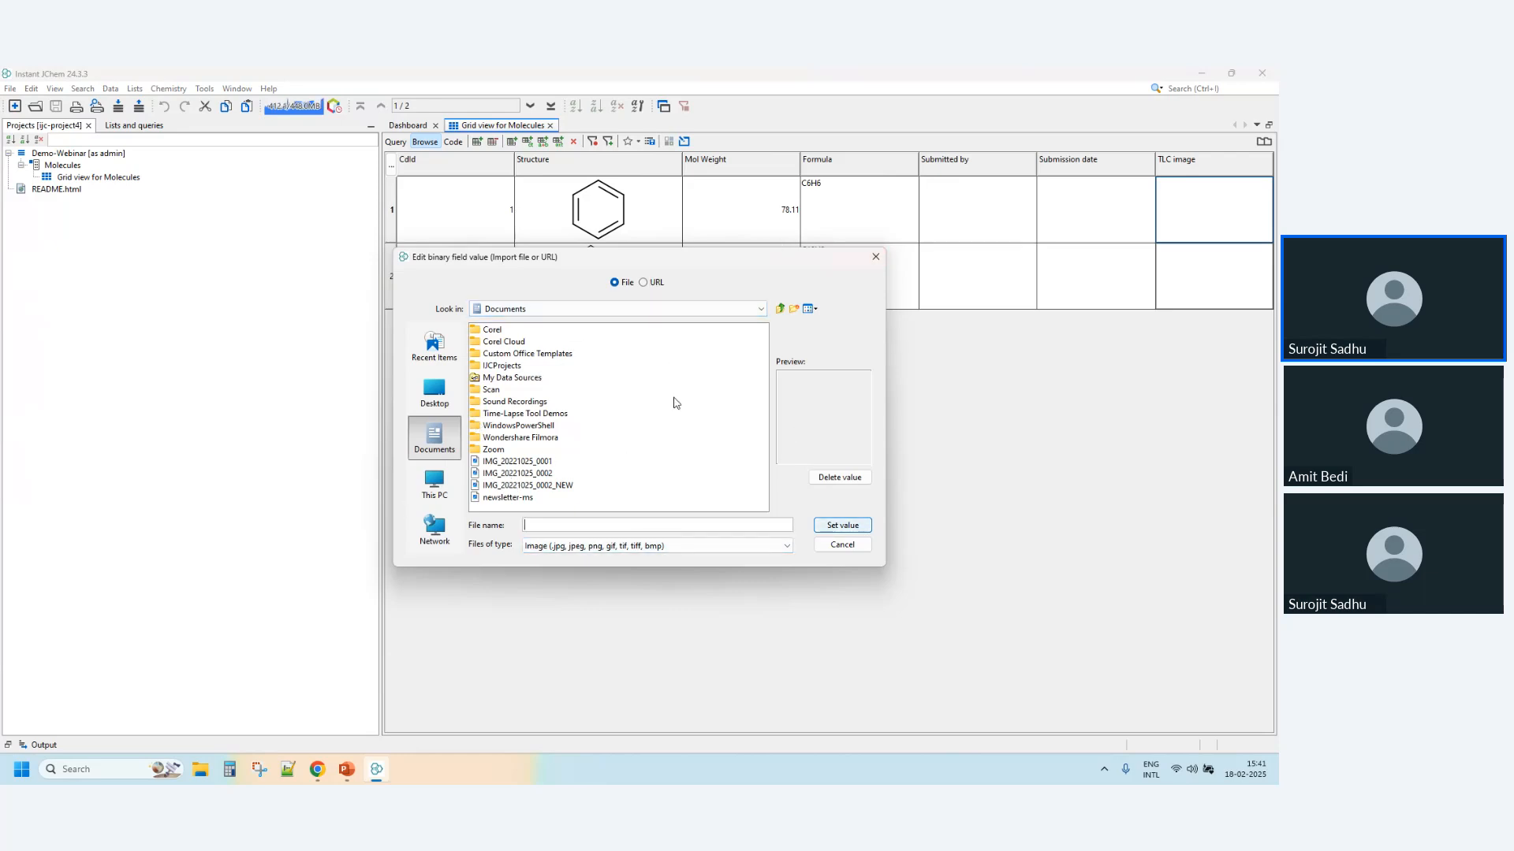
{"action": "left_click", "coordinate": [875, 257]}
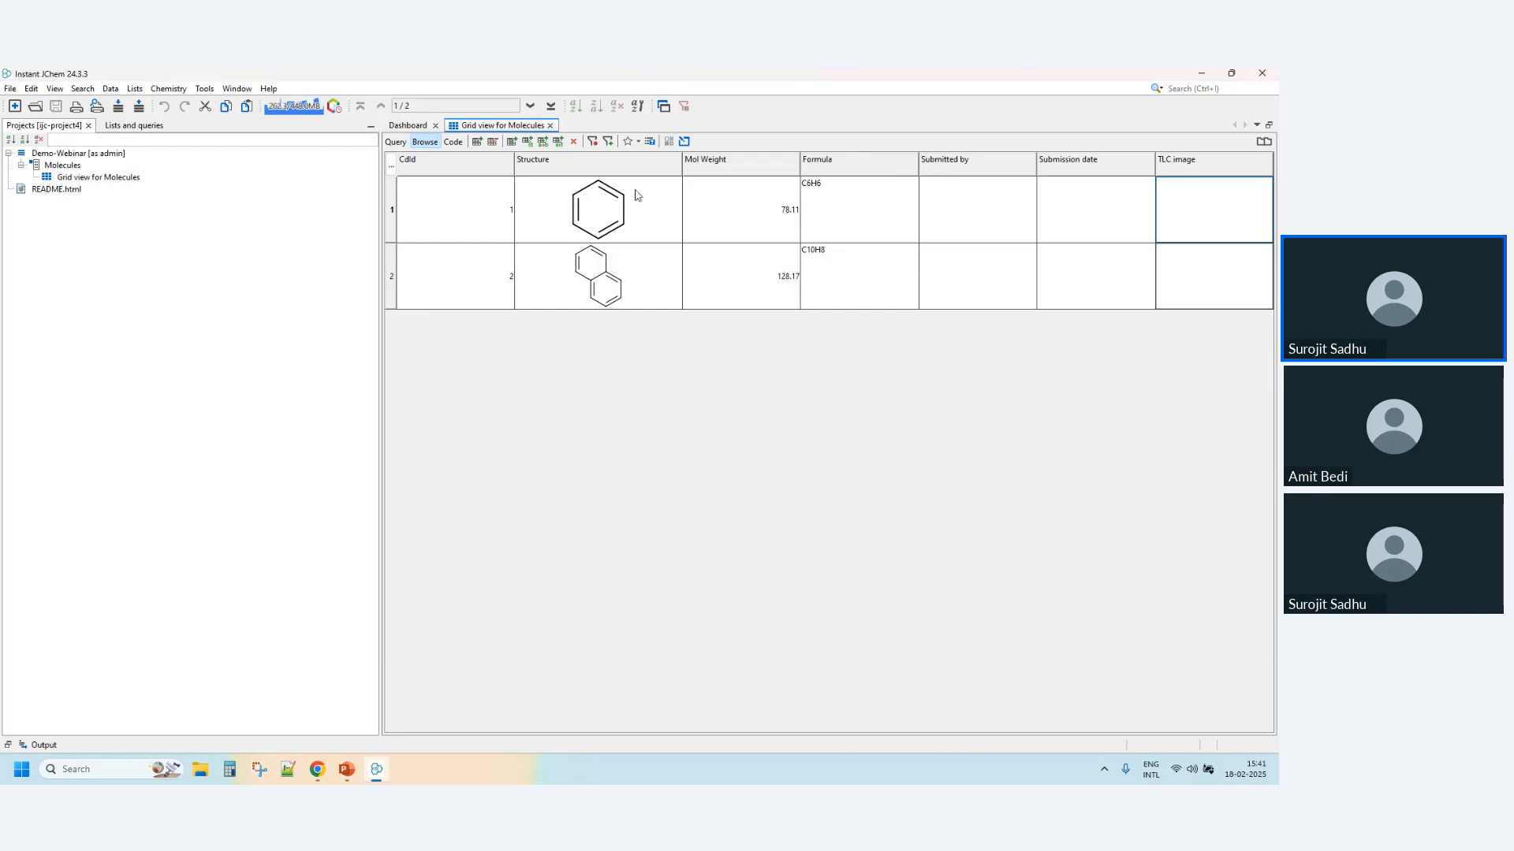
- Draw a naphthalene ring system with a fused cyclopentane ring as the structure of a new Molecules row
{"action": "left_click", "coordinate": [477, 143]}
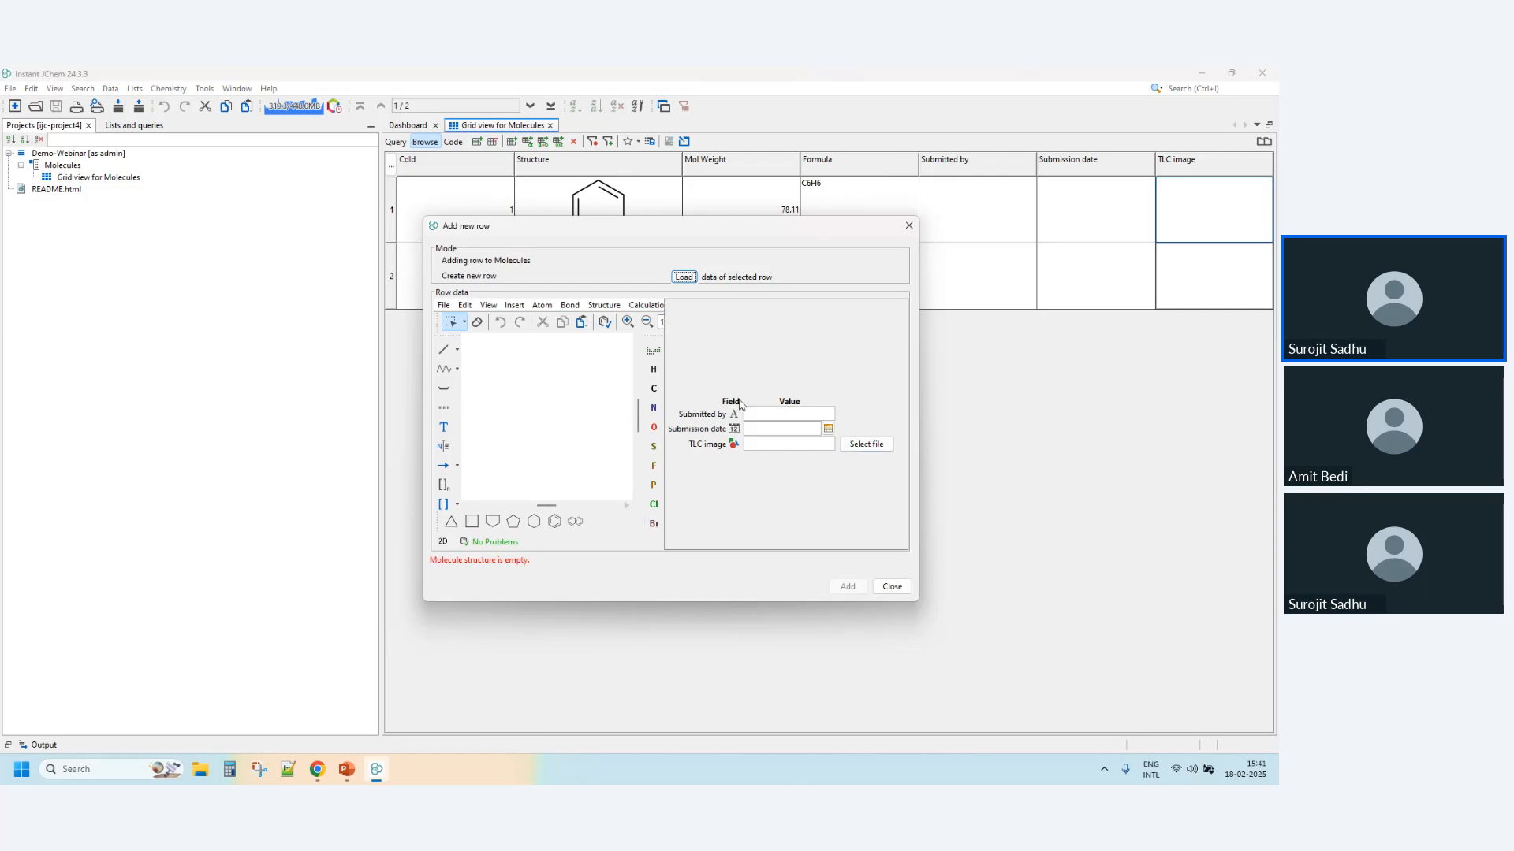
{"action": "left_click", "coordinate": [576, 521]}
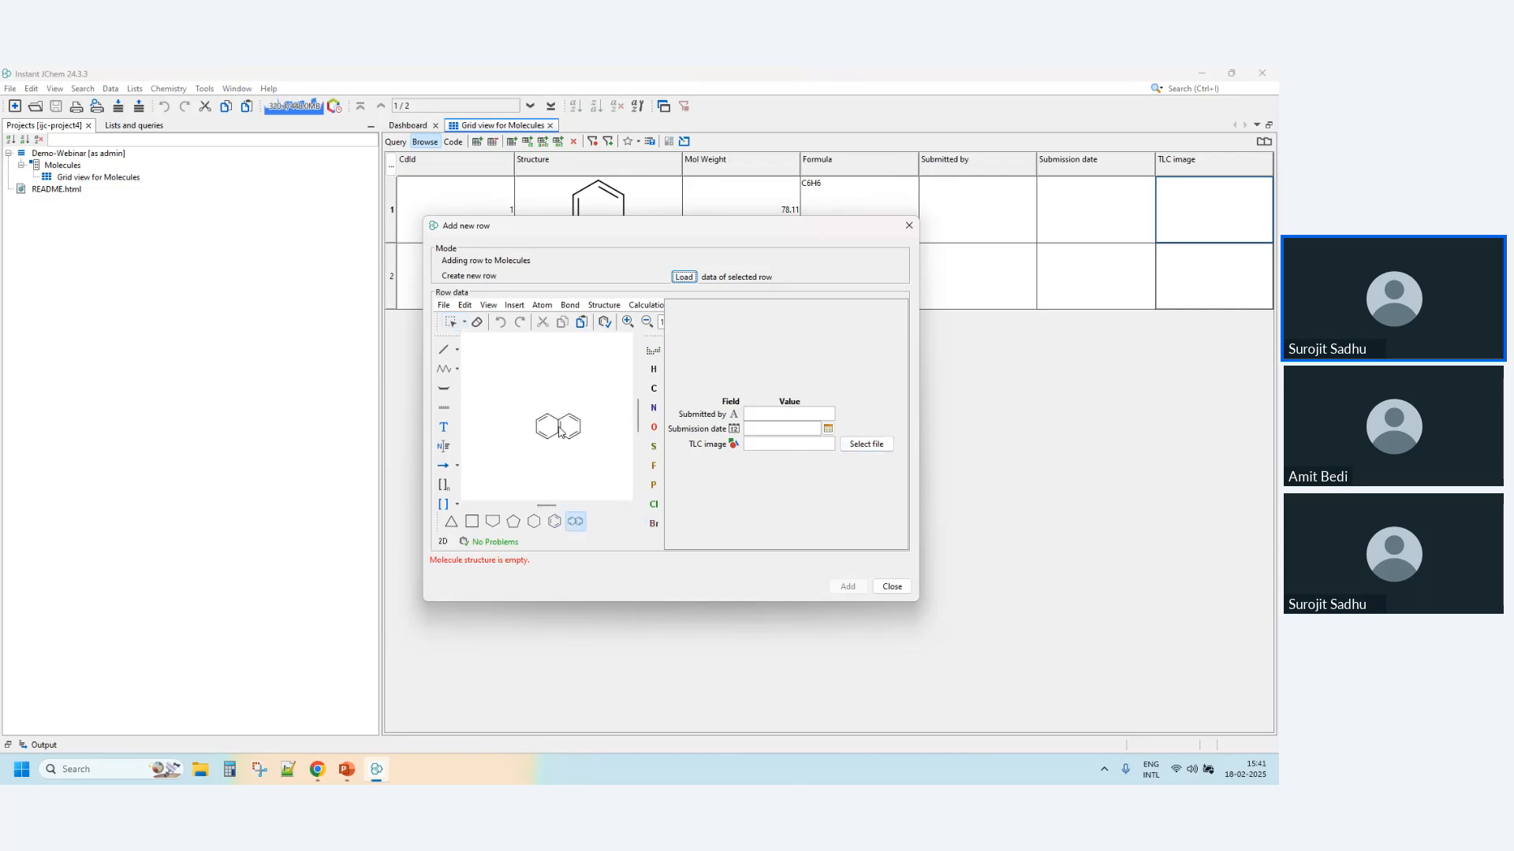
{"action": "left_click", "coordinate": [554, 412]}
{"action": "left_click", "coordinate": [493, 521]}
{"action": "left_click", "coordinate": [576, 412]}
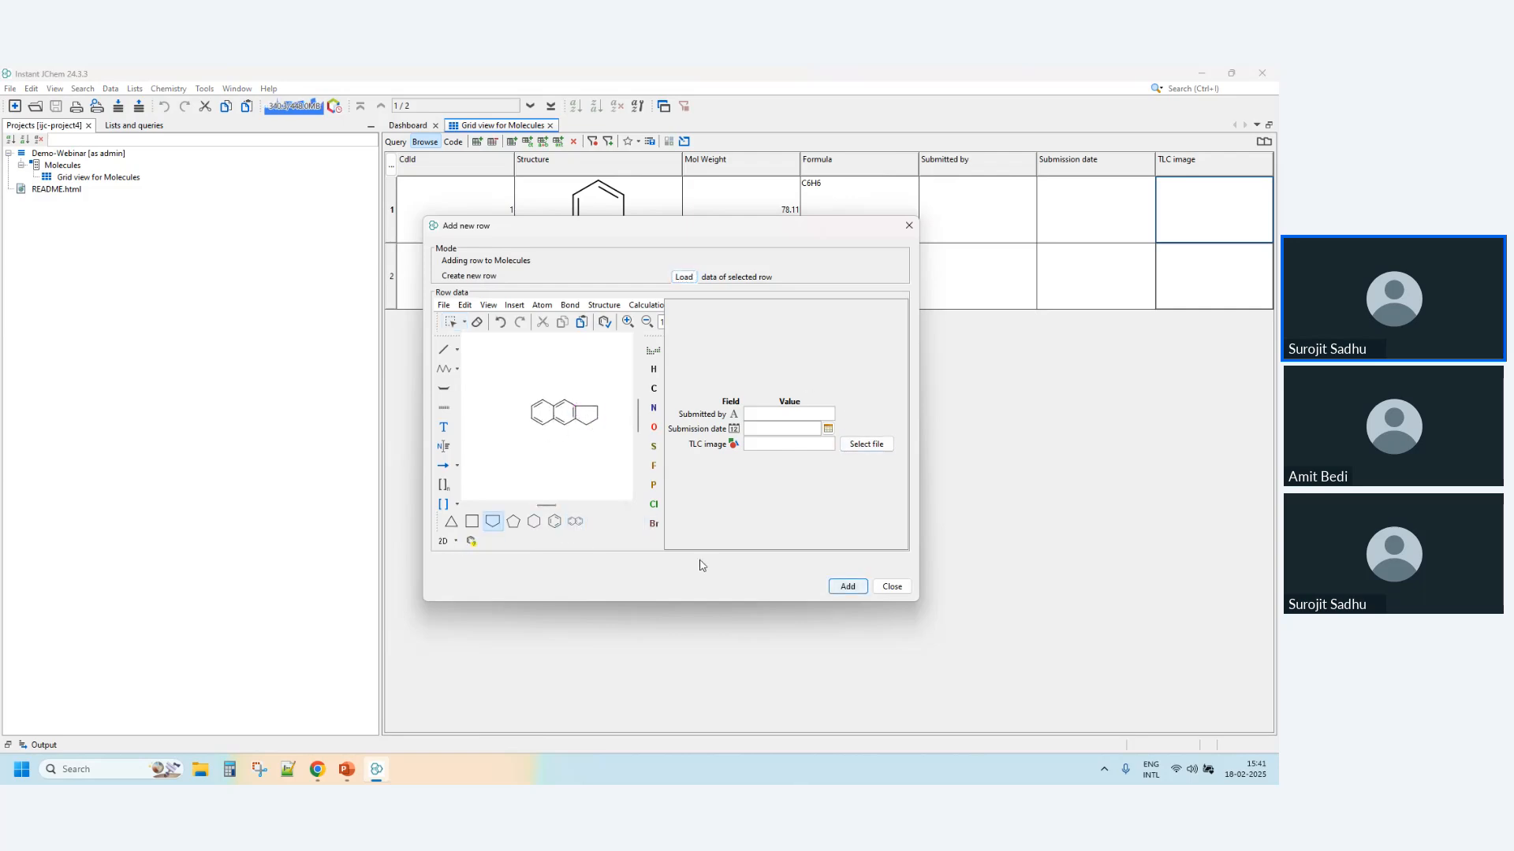
- Enter the submitter's first name and the submission date 12-Feb-2025, and add the row to Molecules
{"action": "left_click", "coordinate": [785, 416]}
{"action": "left_click", "coordinate": [828, 428]}
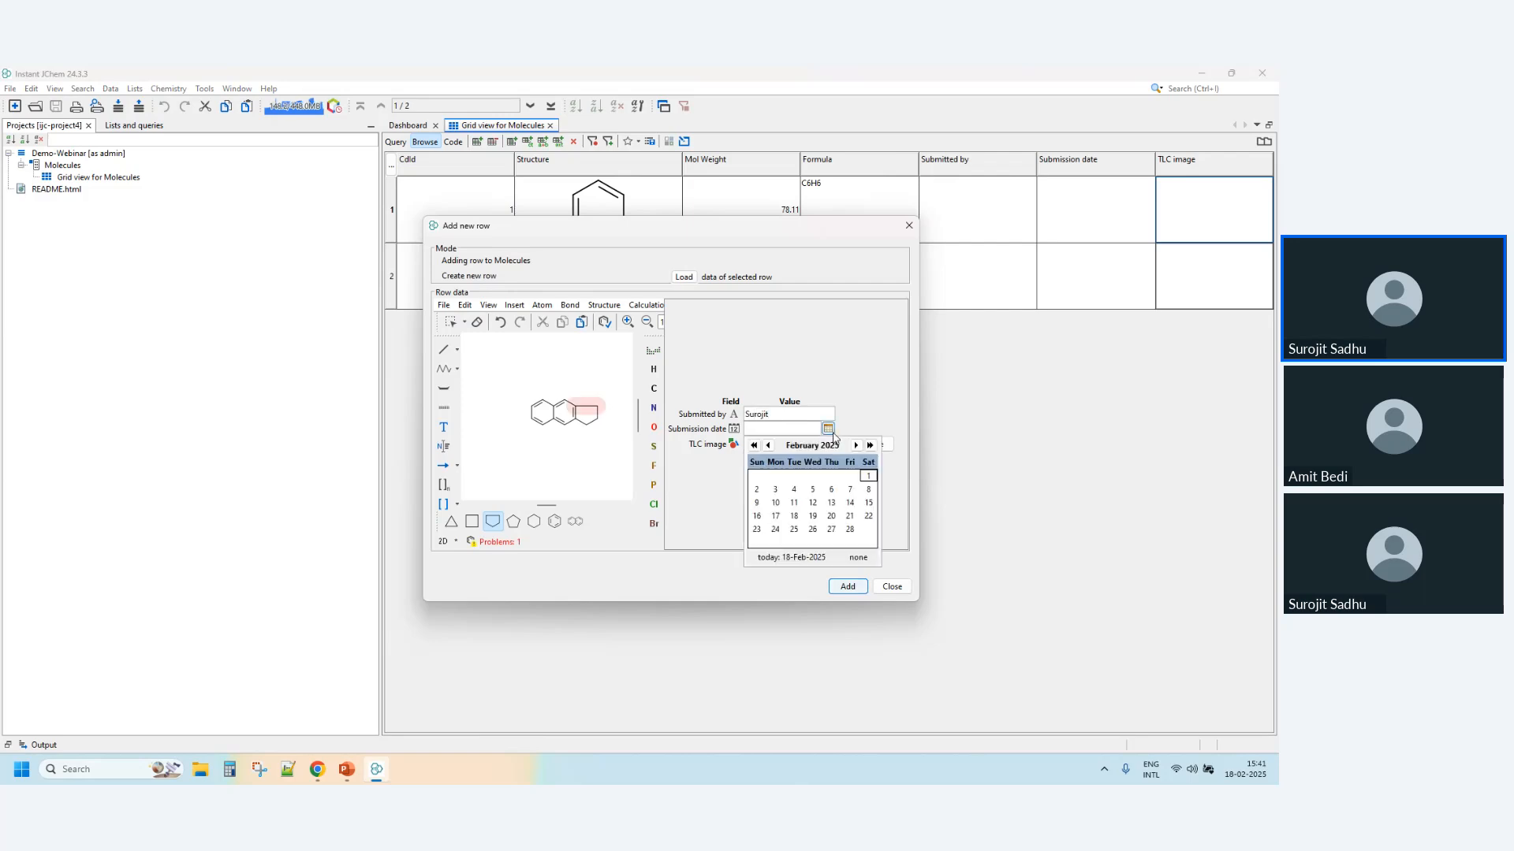
{"action": "left_click", "coordinate": [813, 503]}
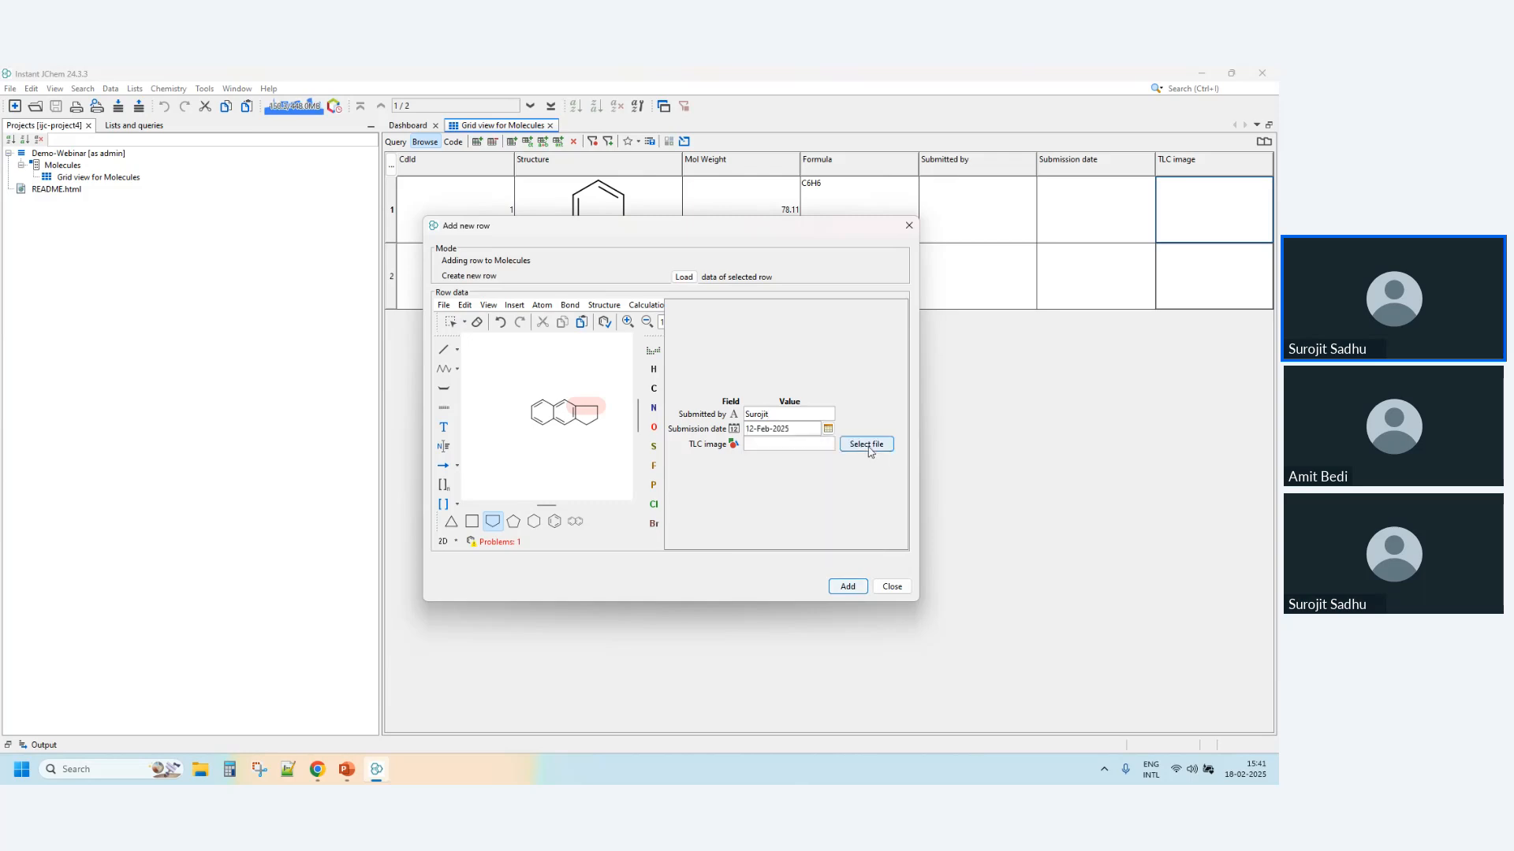
{"action": "left_click", "coordinate": [847, 586]}
{"action": "left_click", "coordinate": [891, 587]}
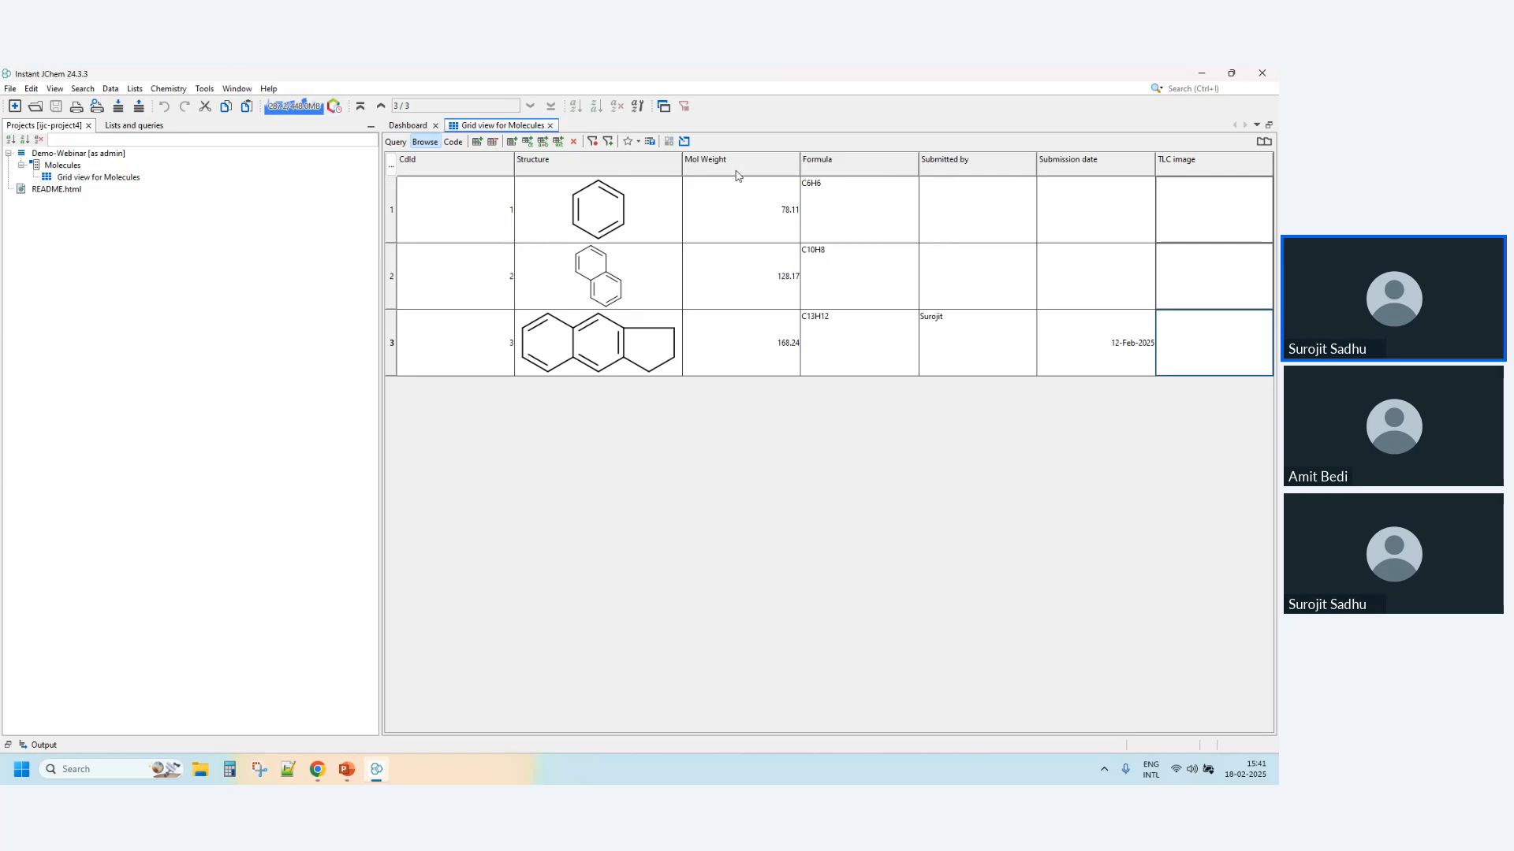
- Start a file import into the Demo-Webinar schema with Structures.mrv, keeping the filter for all structure files
{"action": "left_click", "coordinate": [70, 156]}
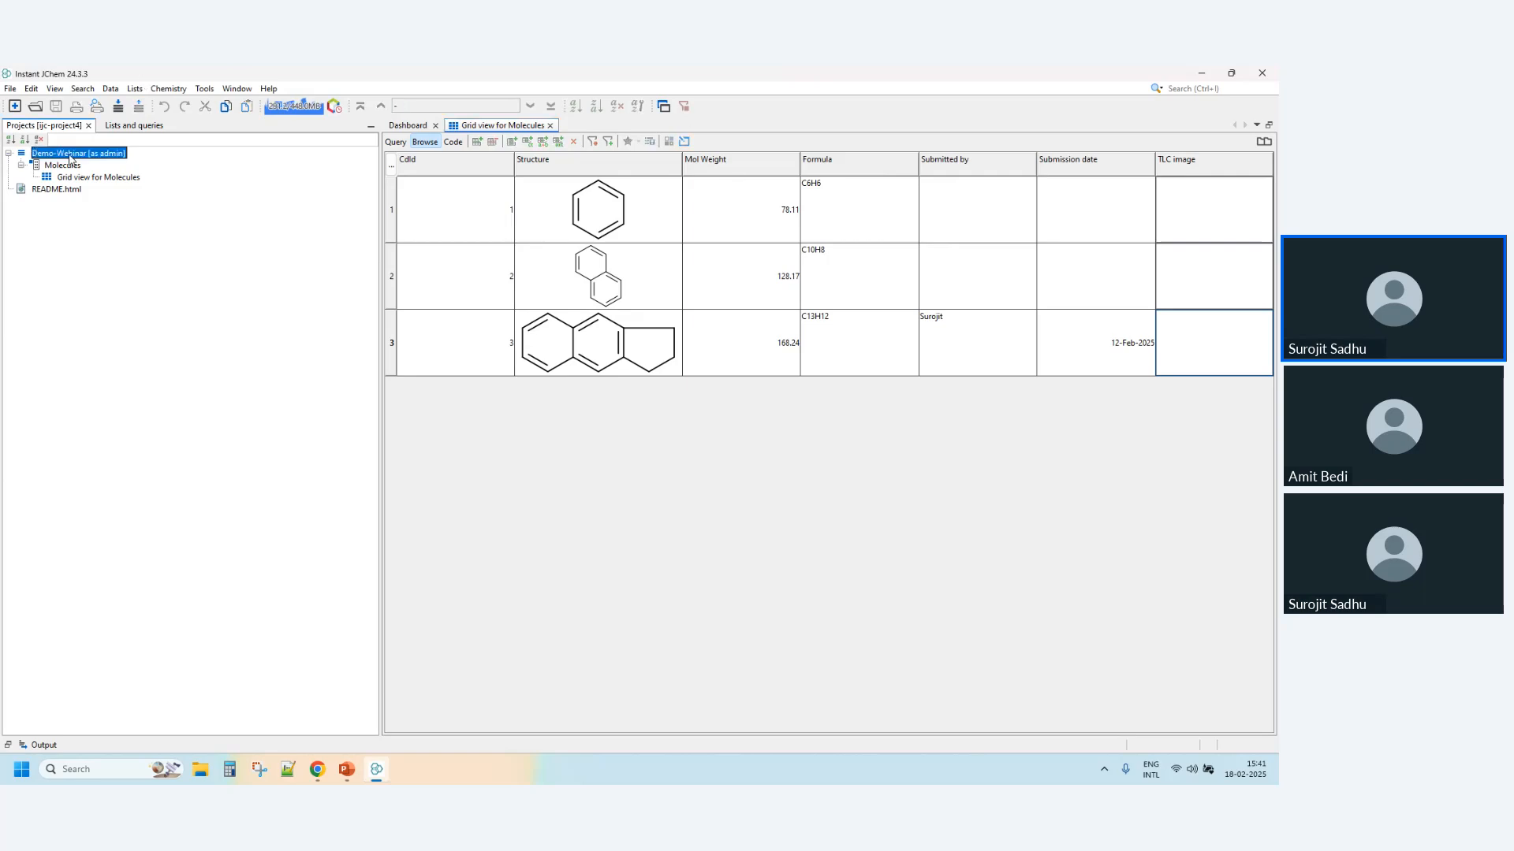
{"action": "right_click", "coordinate": [70, 158]}
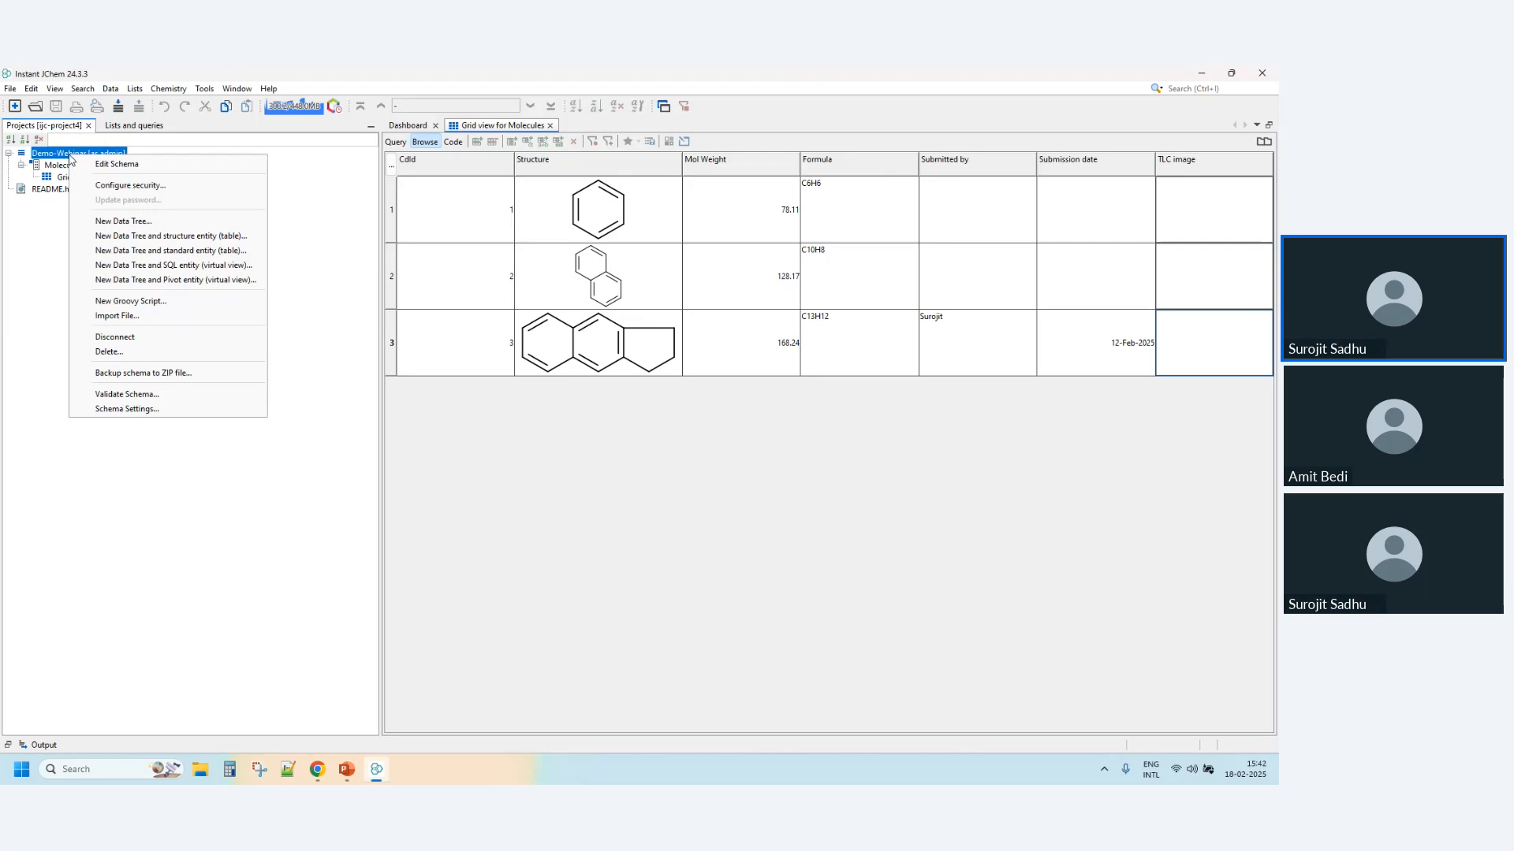
{"action": "left_click", "coordinate": [127, 317]}
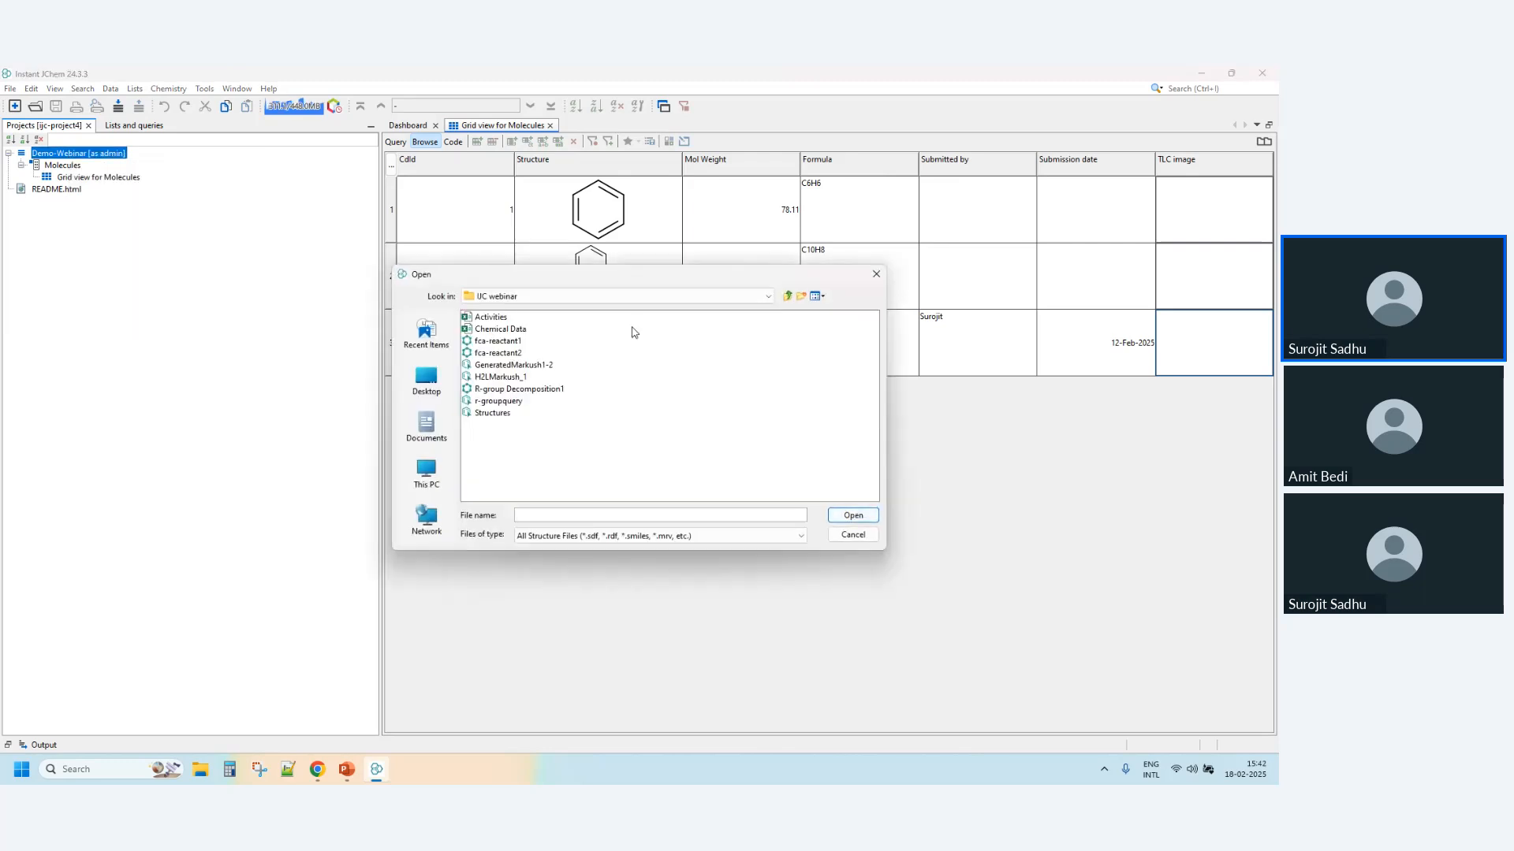
{"action": "left_click", "coordinate": [496, 413]}
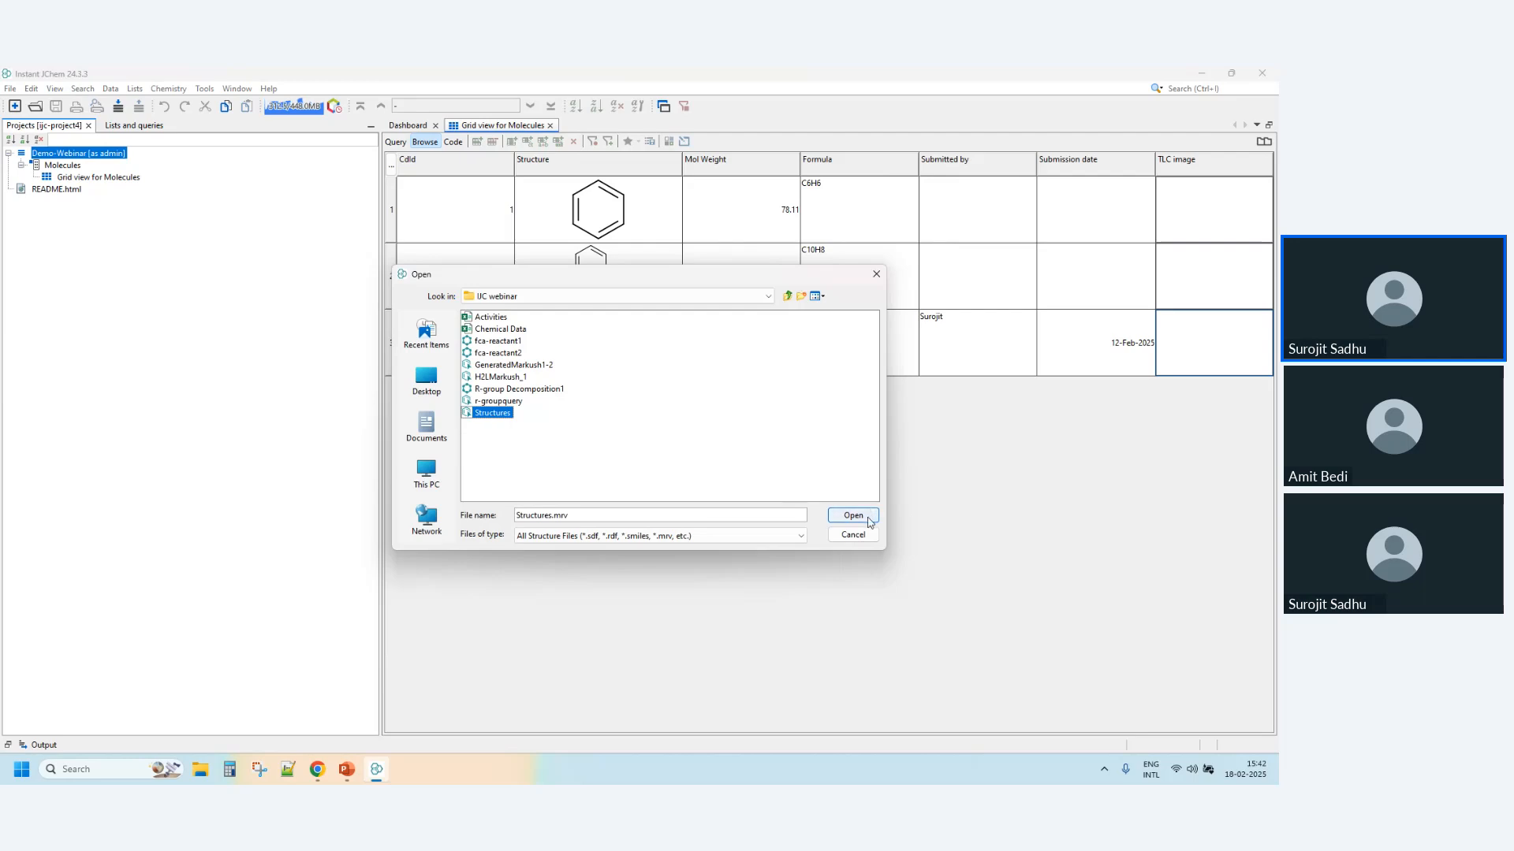
{"action": "left_click", "coordinate": [800, 539]}
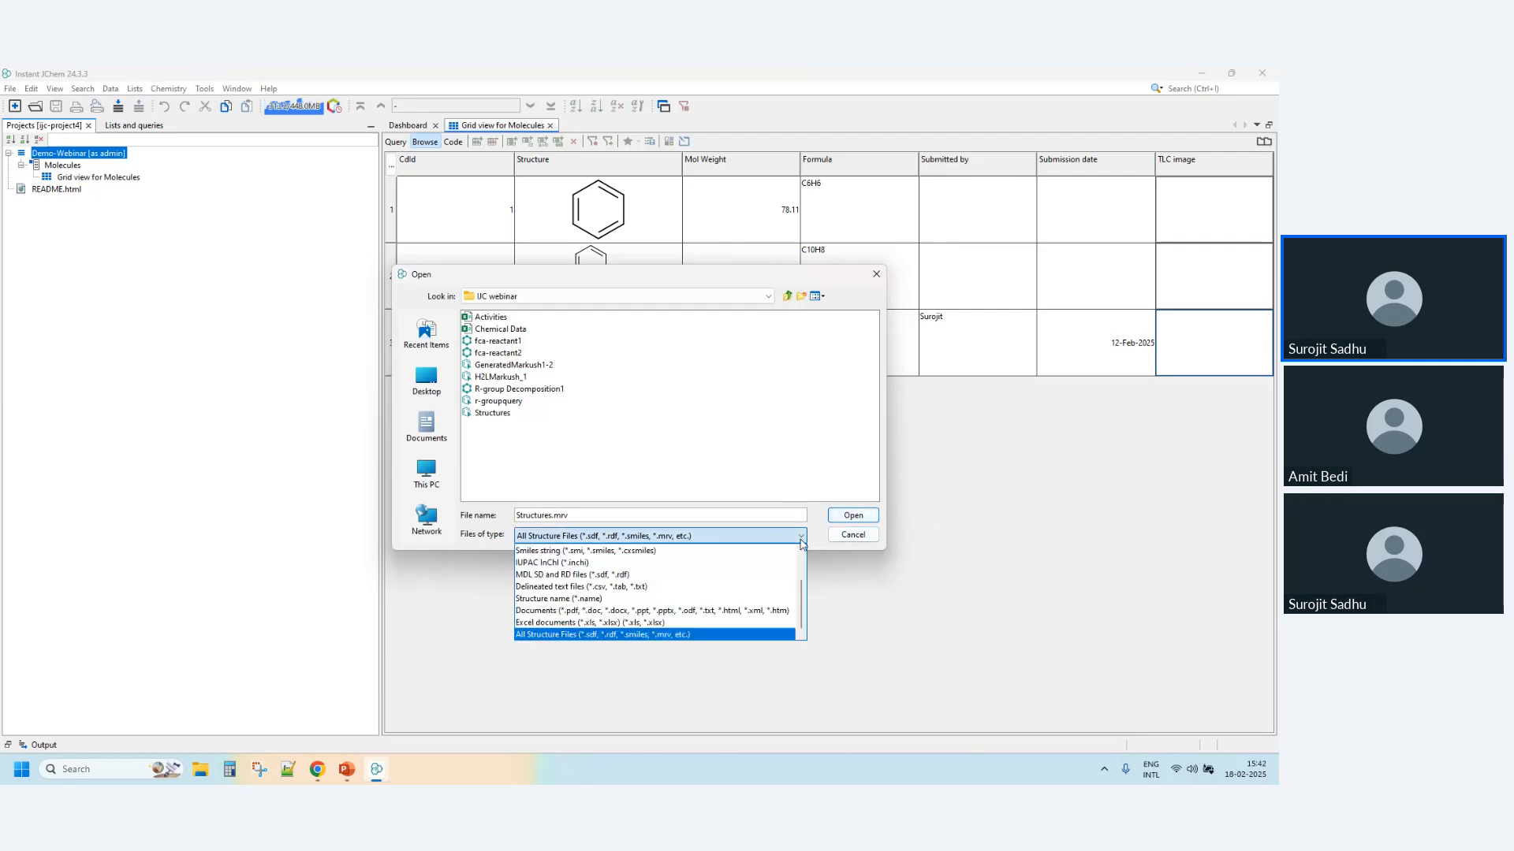
{"action": "left_click", "coordinate": [671, 635]}
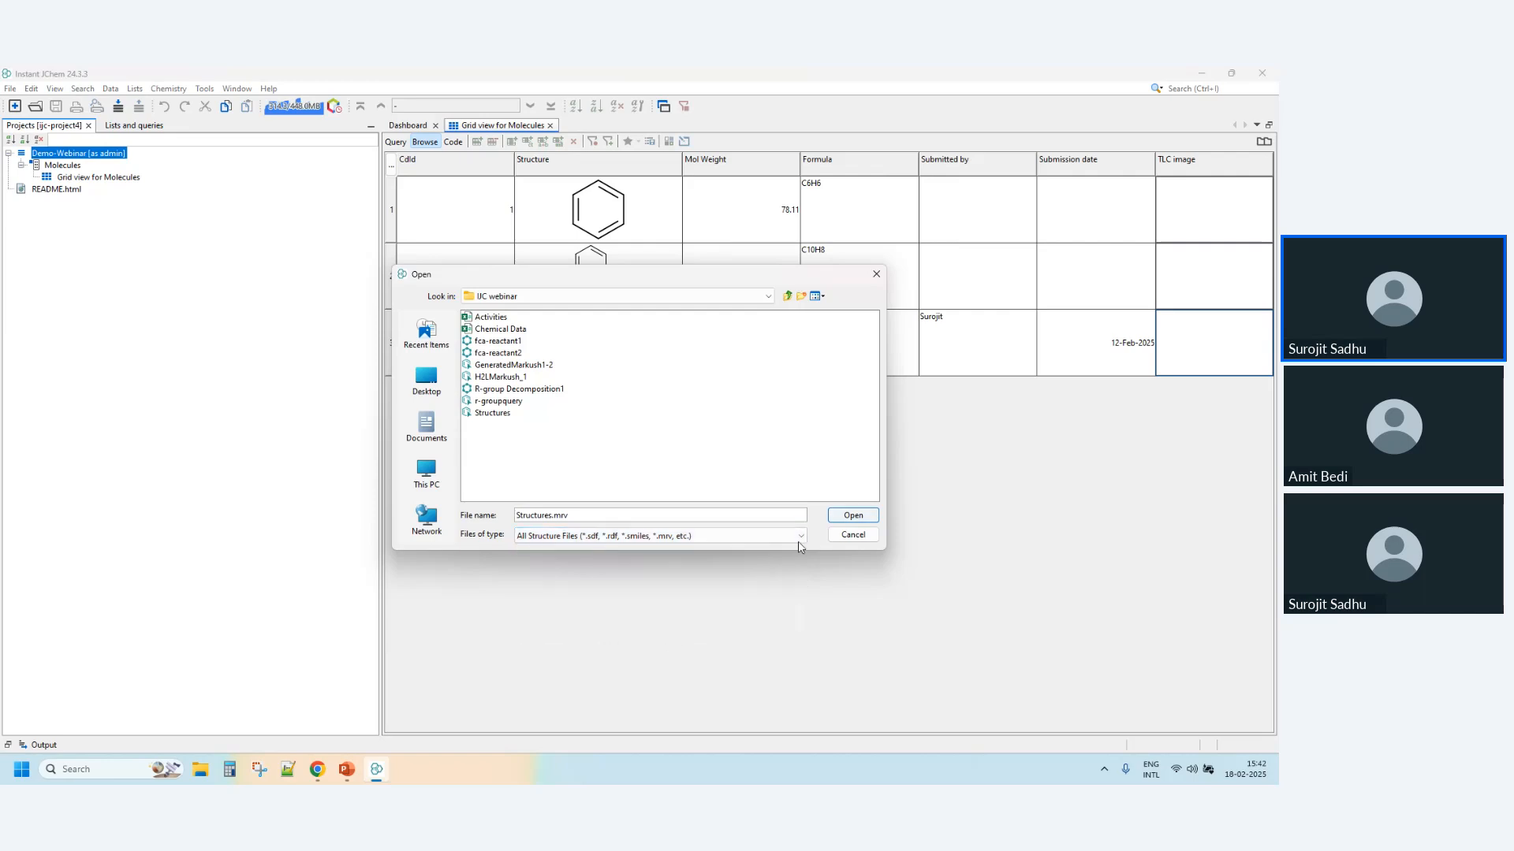
{"action": "left_click", "coordinate": [846, 519]}
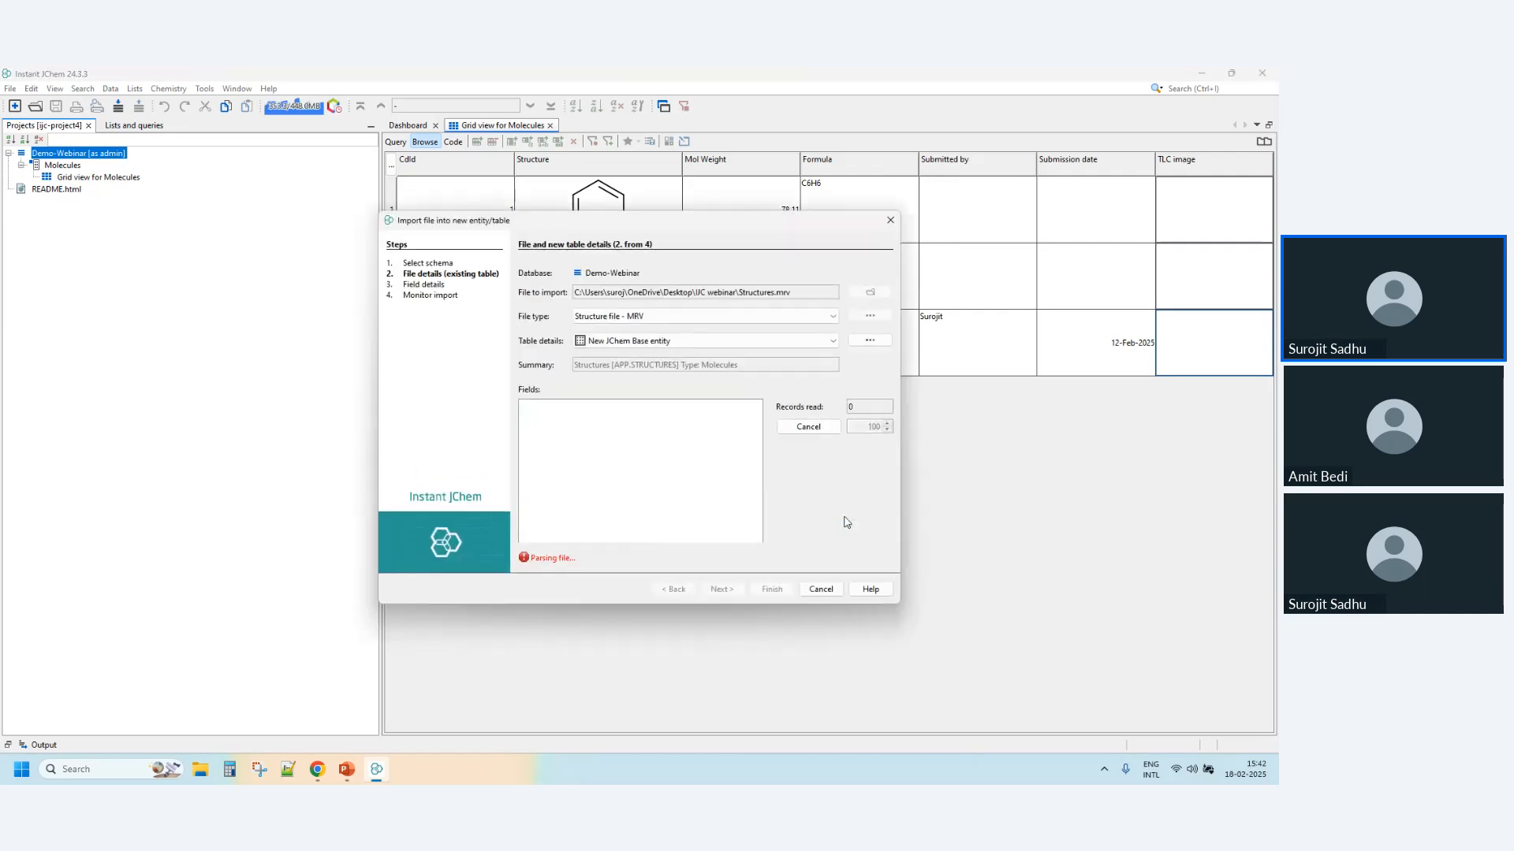
- Review the creation options of the new Structures table and import the file as a new JChem Base entity with the default fields
{"action": "left_click", "coordinate": [870, 340]}
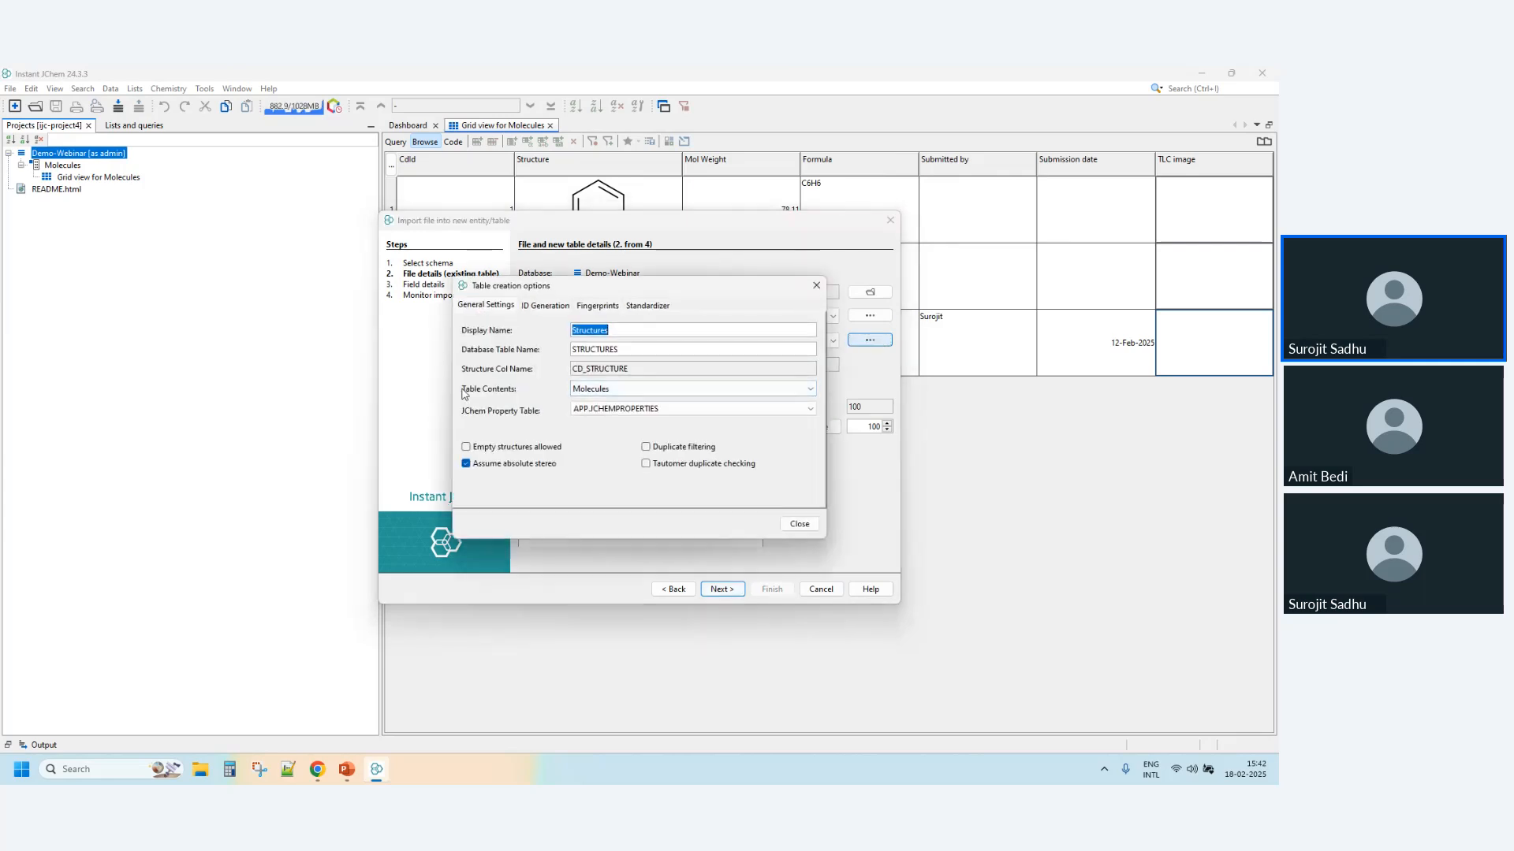
{"action": "left_click", "coordinate": [799, 523]}
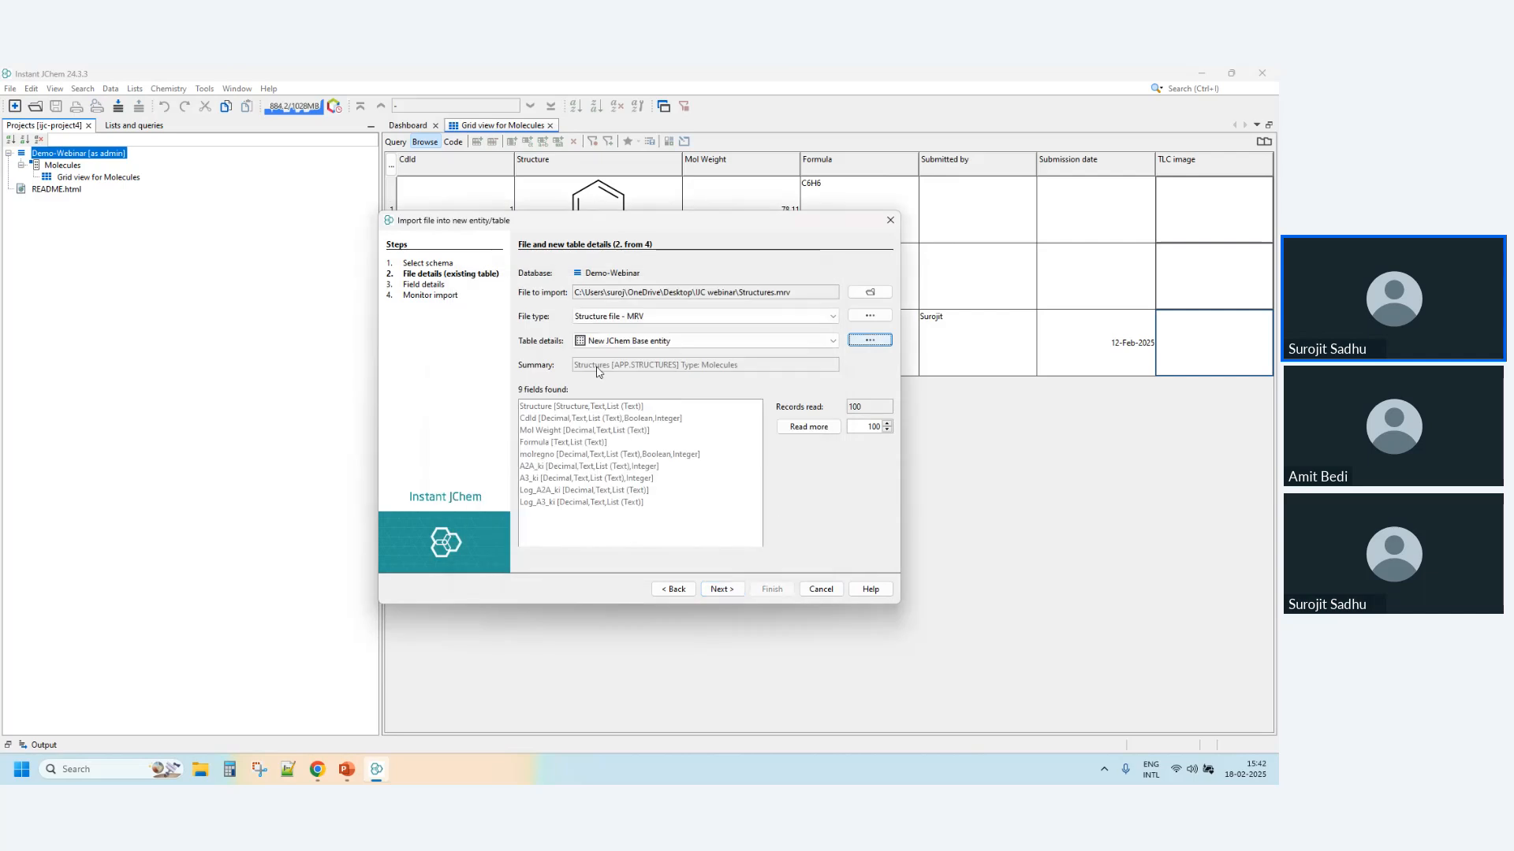
{"action": "left_click", "coordinate": [722, 589]}
{"action": "left_click", "coordinate": [722, 599]}
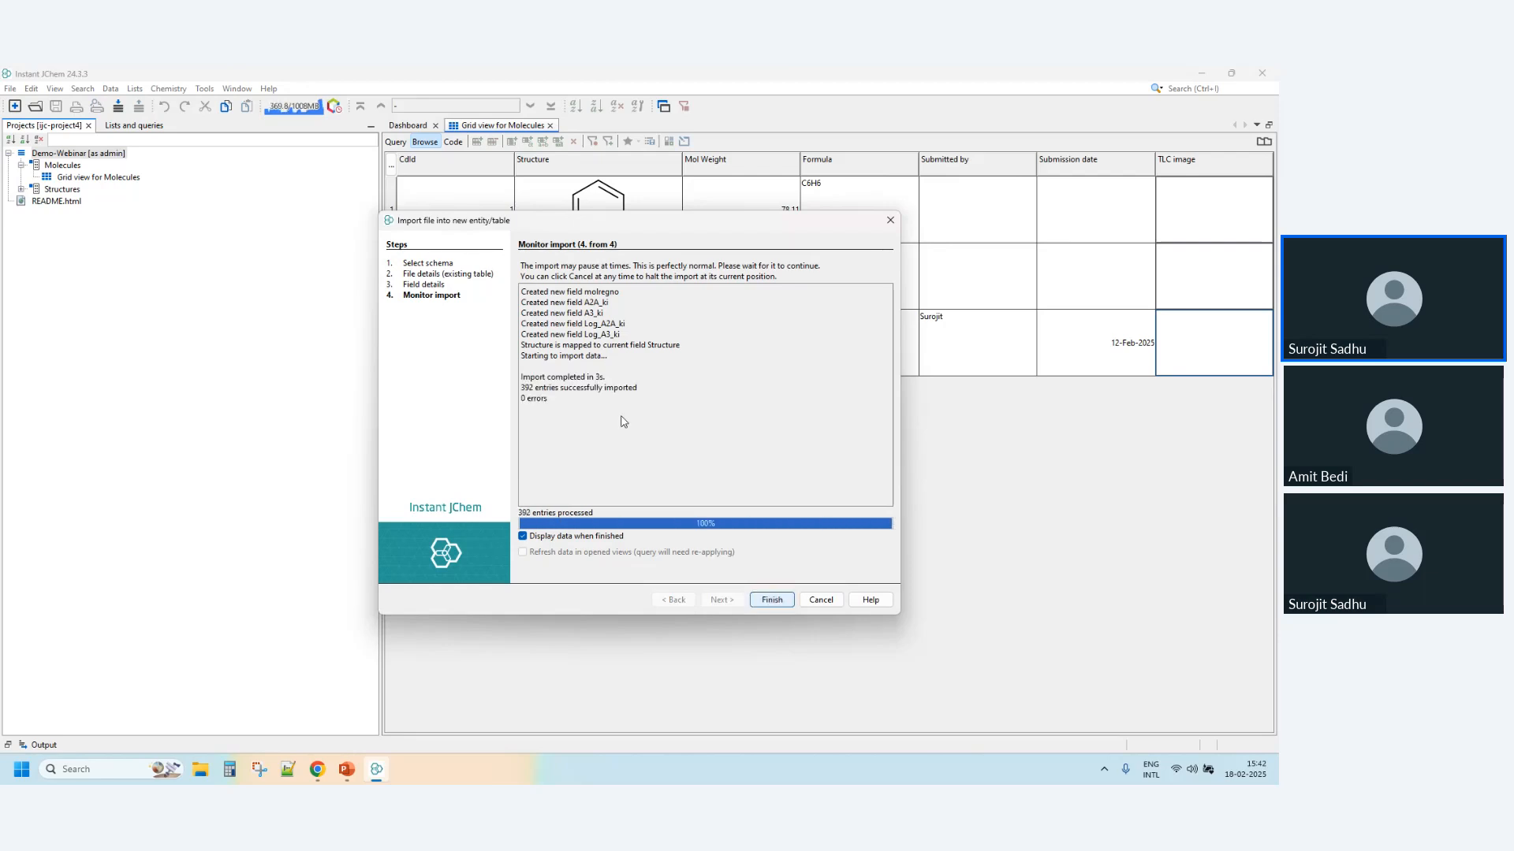
{"action": "left_click", "coordinate": [772, 600]}
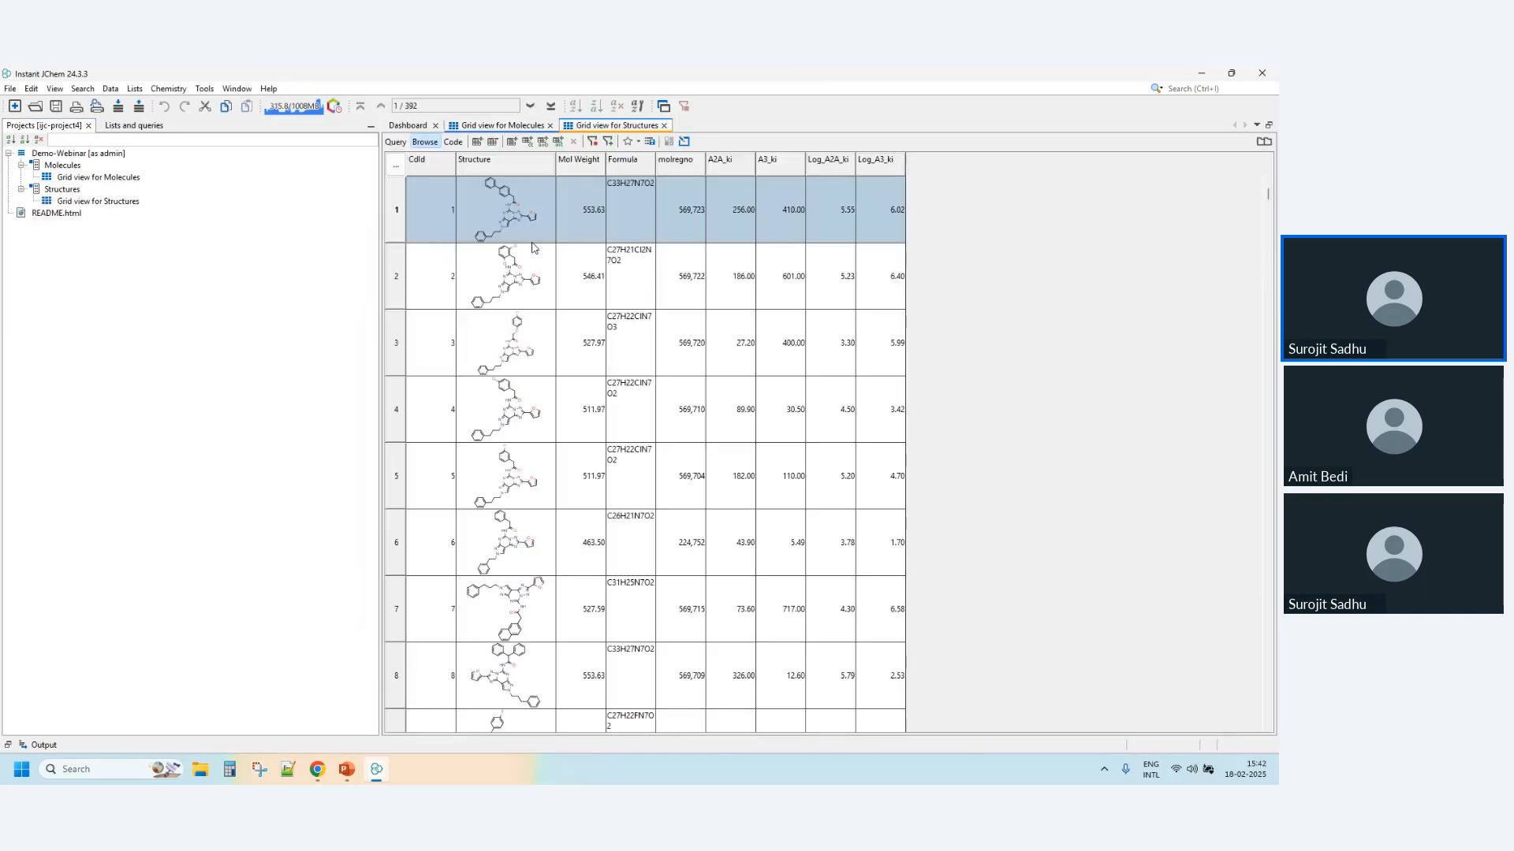
- Open the structure in the first row of the Structures grid for editing and cancel without changes
{"action": "double_click", "coordinate": [509, 205]}
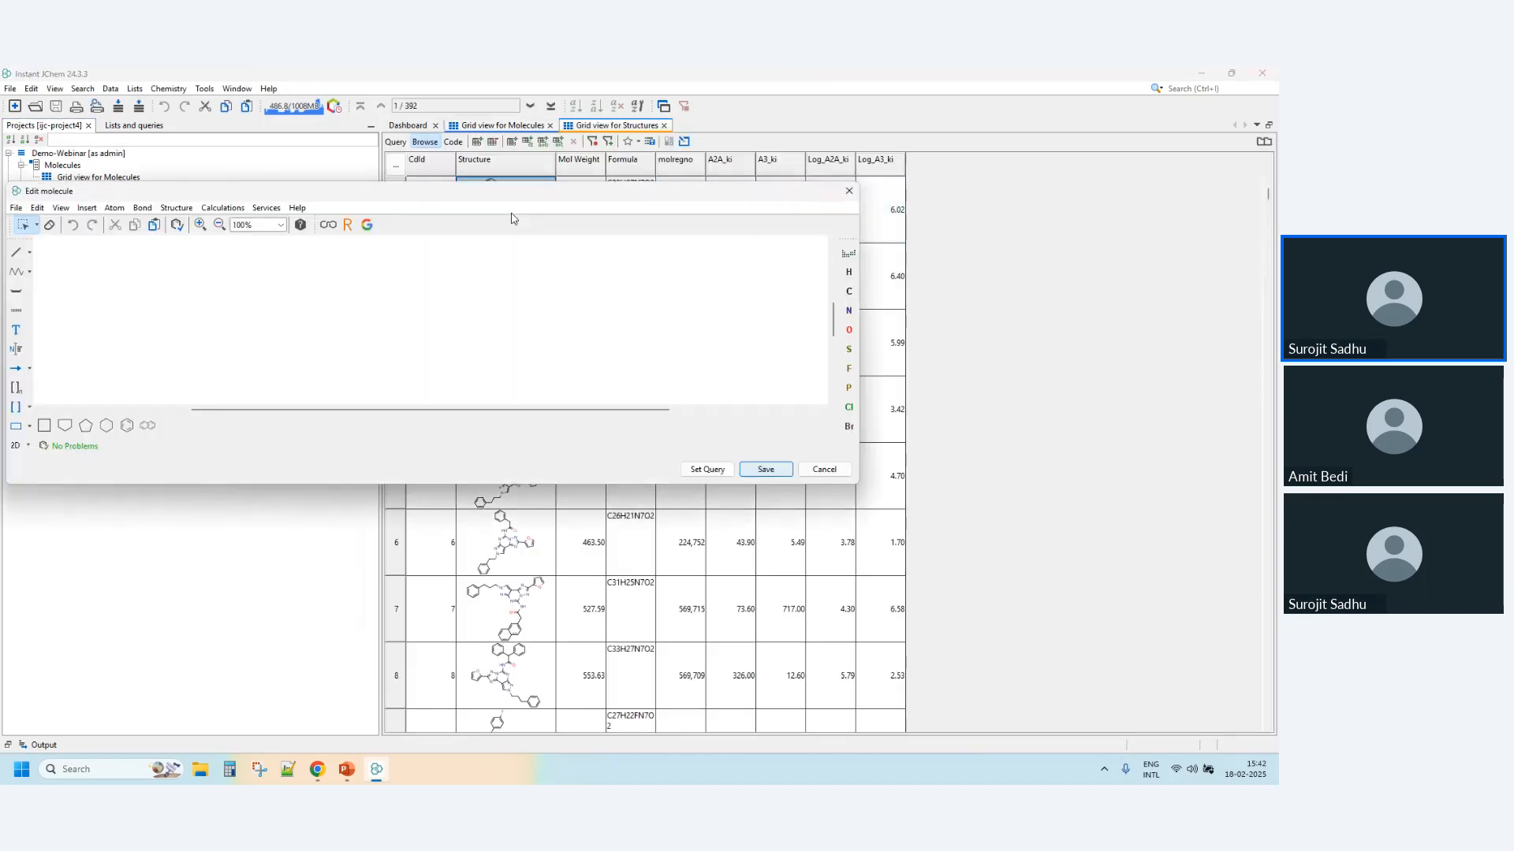
{"action": "left_click", "coordinate": [824, 470]}
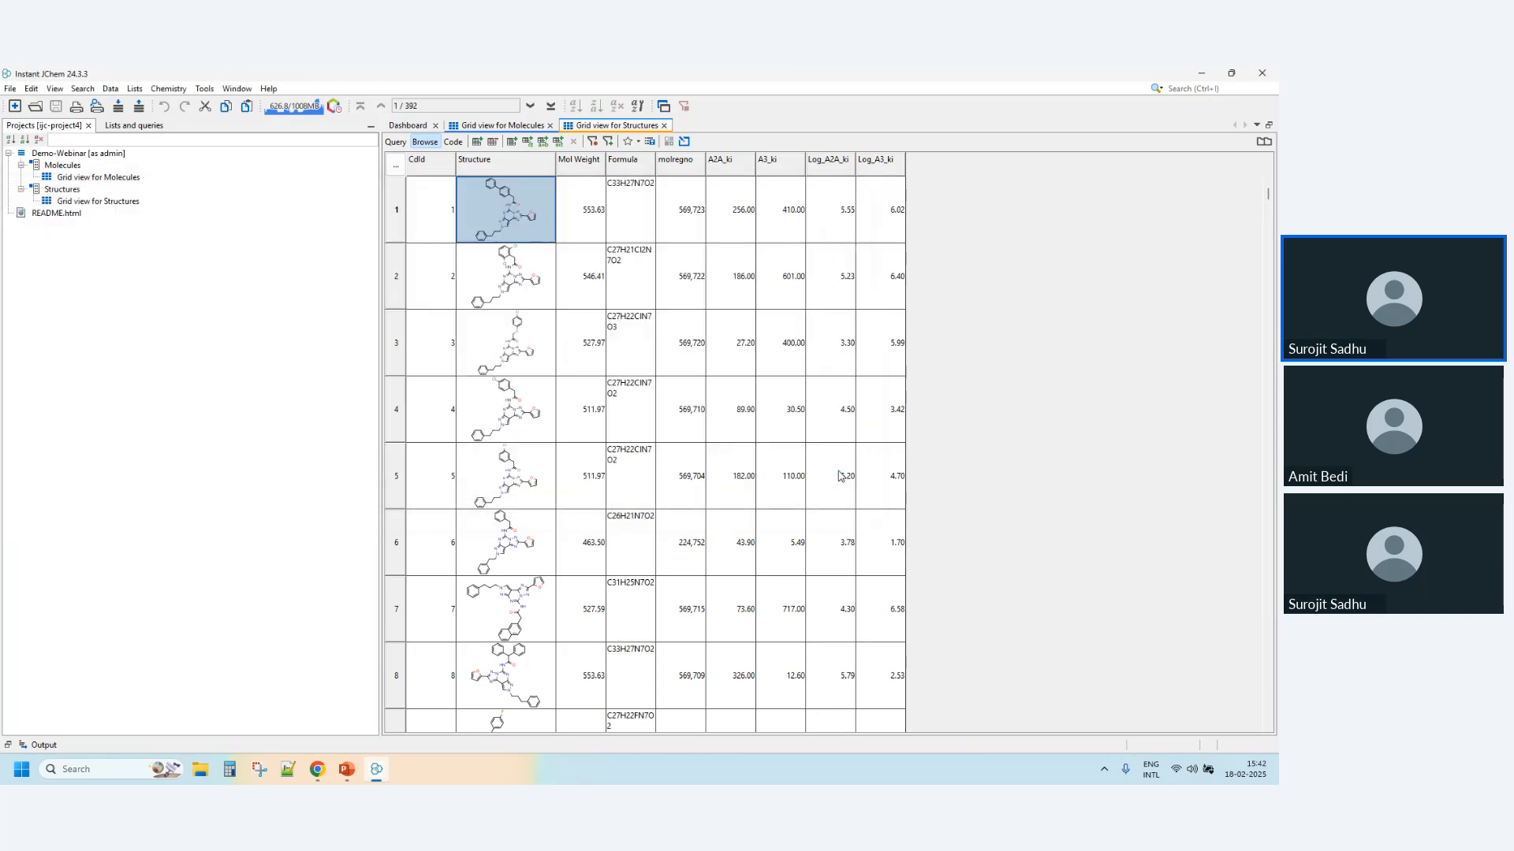
{"action": "left_click", "coordinate": [55, 191]}
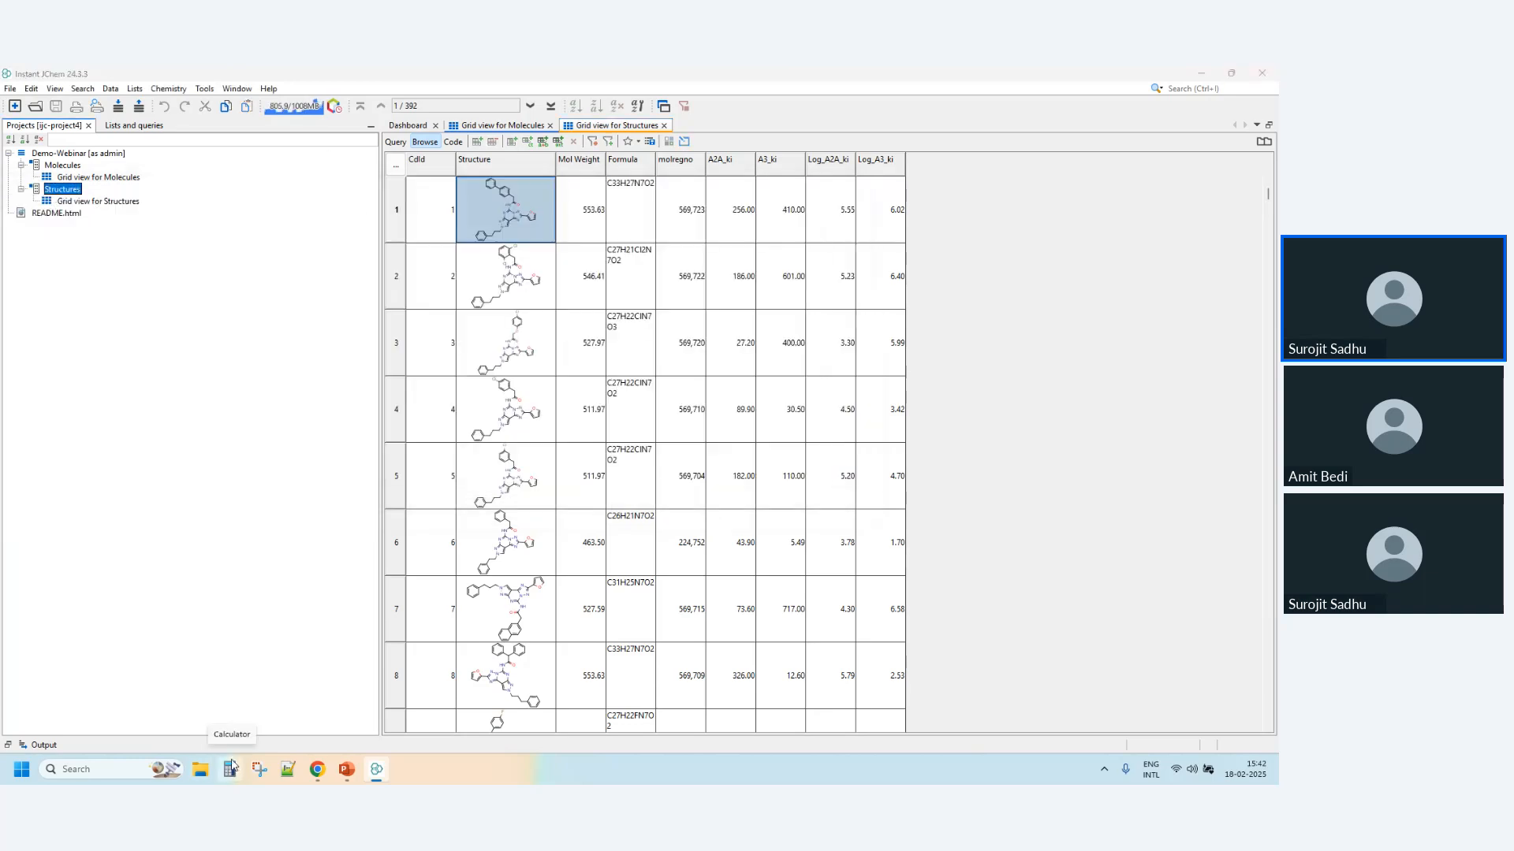
- Open the Activities CSV file from the IJC webinar desktop folder in Excel
{"action": "key", "text": "super+d"}
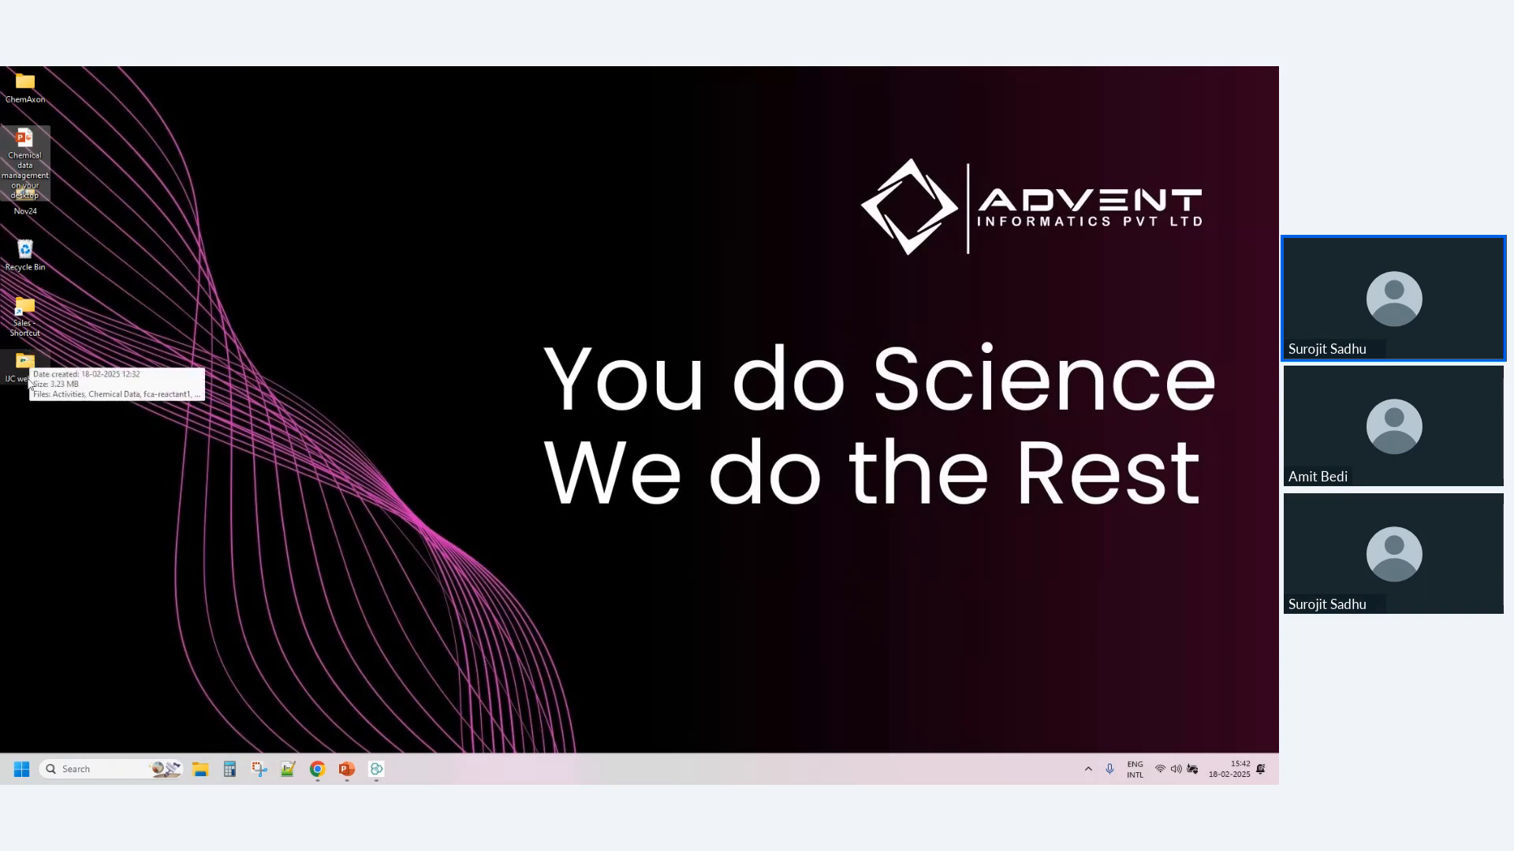
{"action": "left_click", "coordinate": [28, 370]}
{"action": "double_click", "coordinate": [27, 370]}
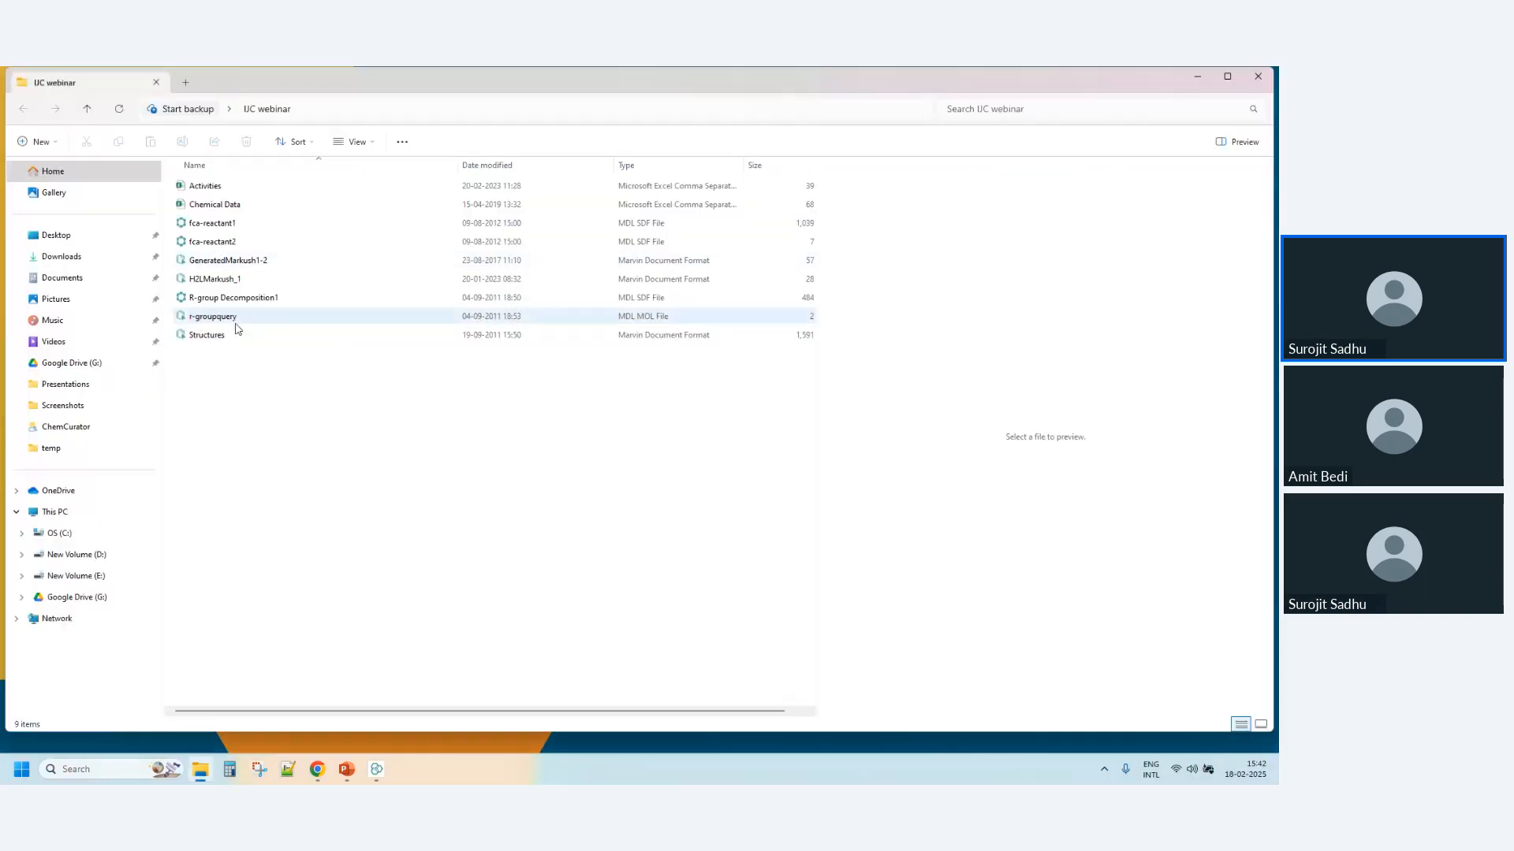
{"action": "left_click", "coordinate": [207, 336]}
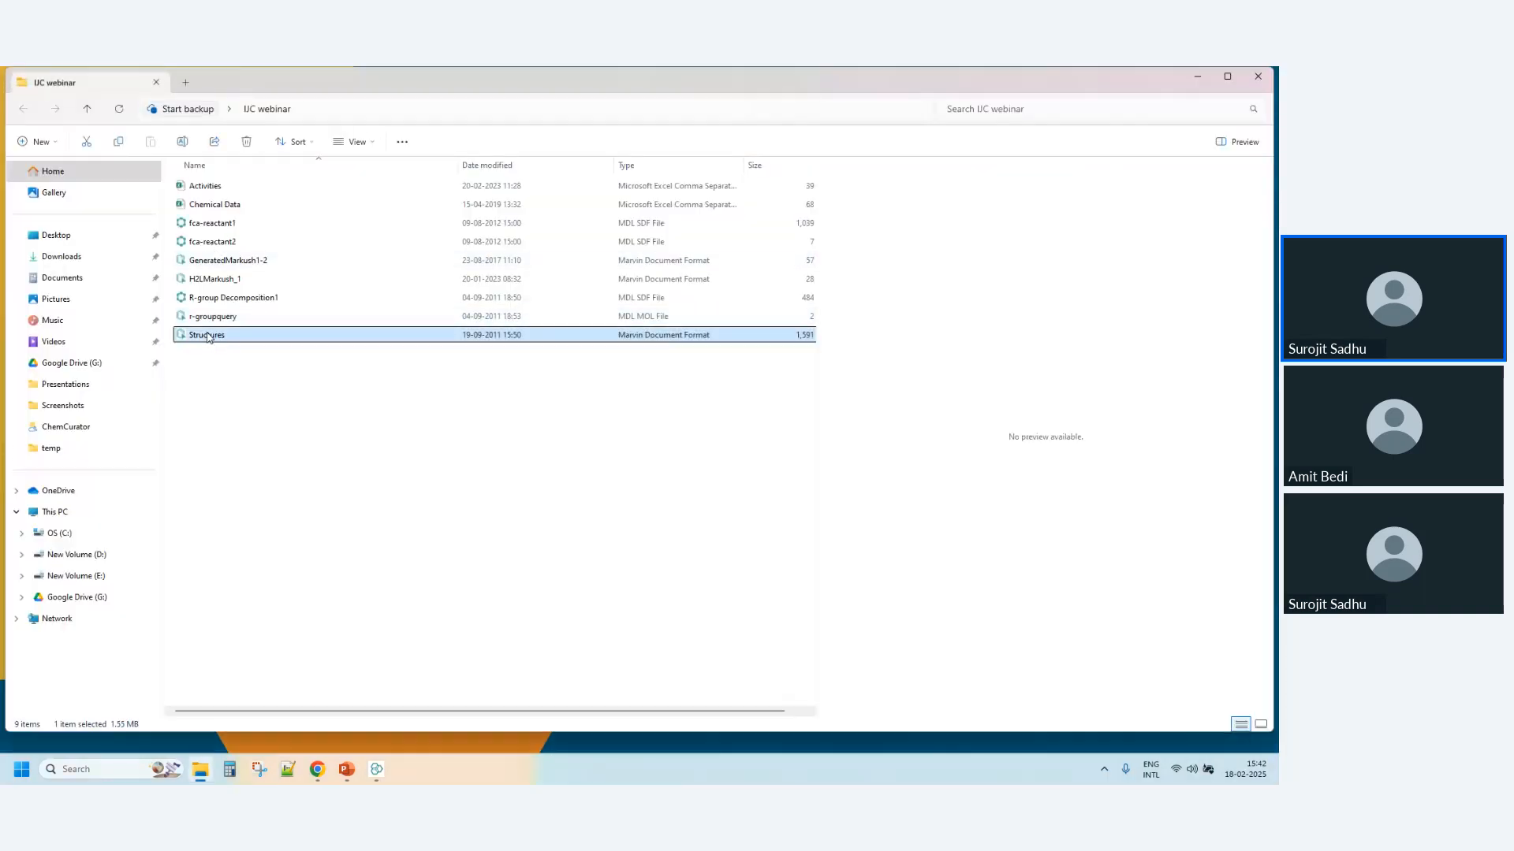
{"action": "left_click", "coordinate": [214, 190]}
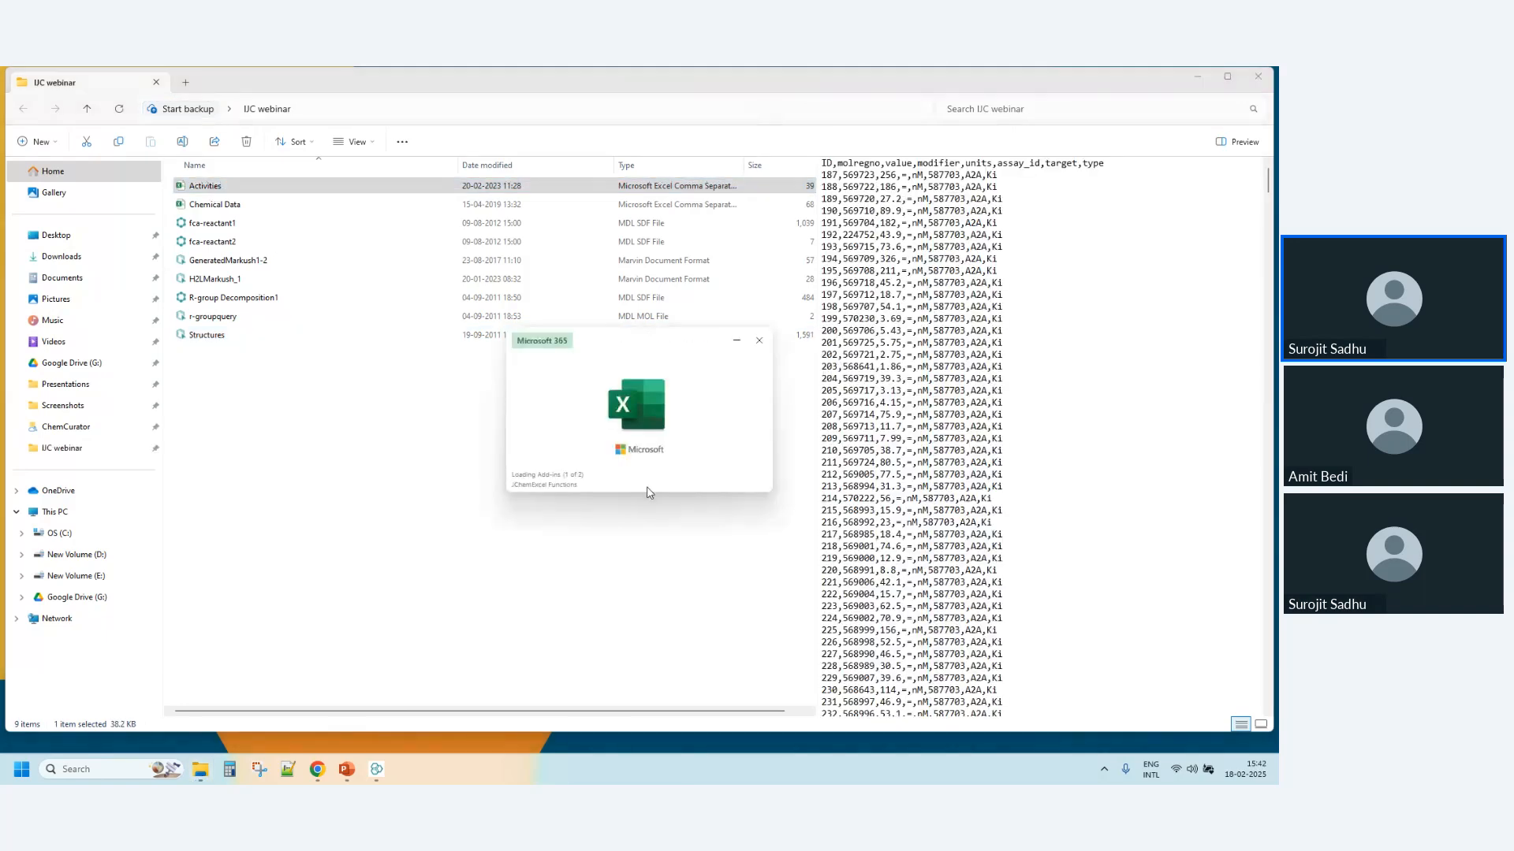
{"action": "left_click", "coordinate": [674, 187]}
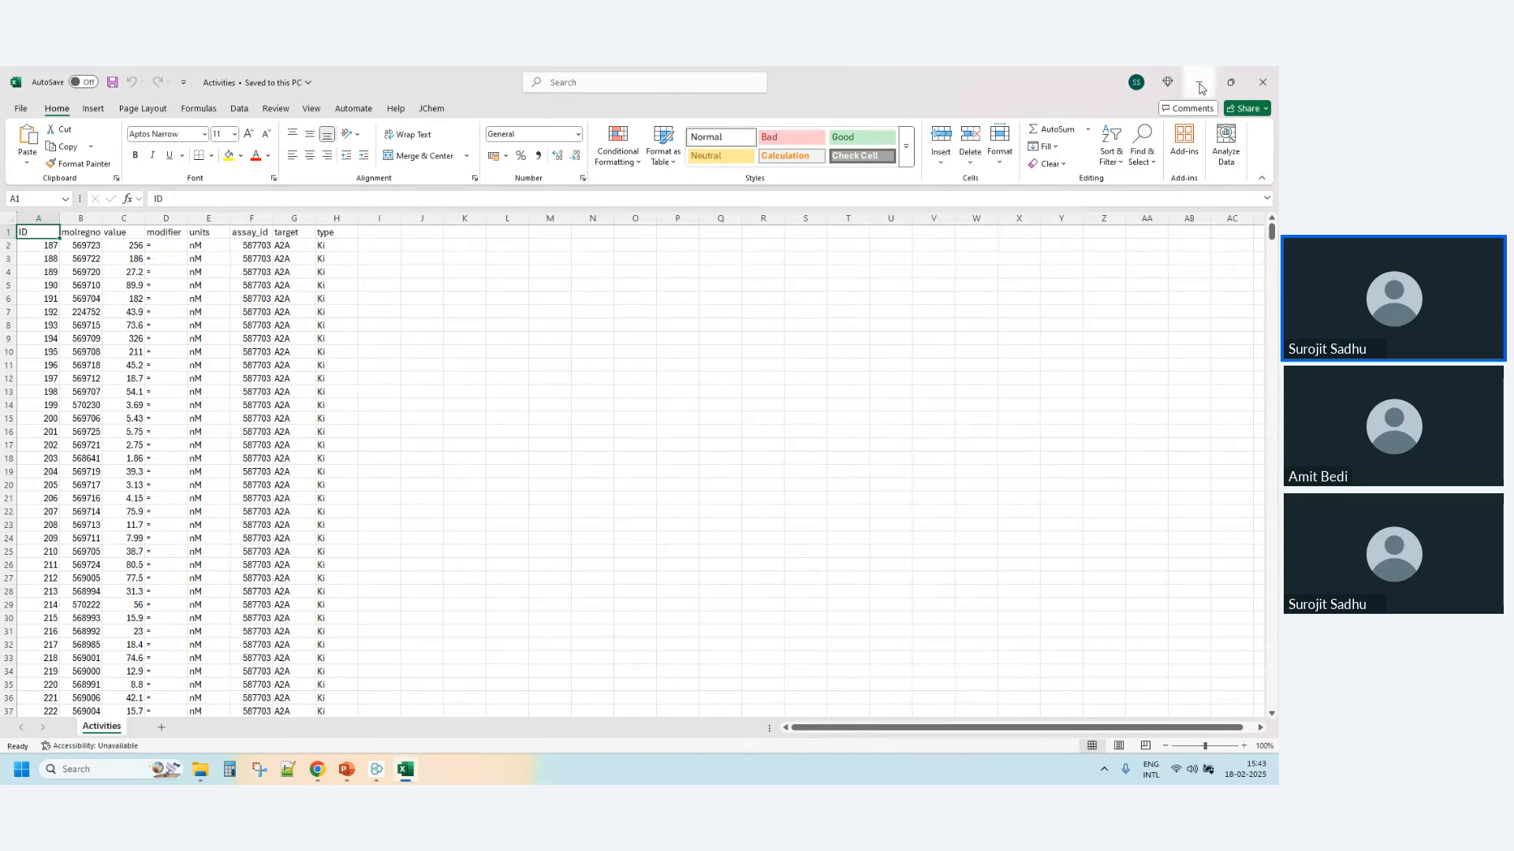
- Examine the Activities sheet down to its last data row and switch back to Instant JChem
{"action": "left_click_drag", "start_coordinate": [1271, 231], "coordinate": [1275, 704]}
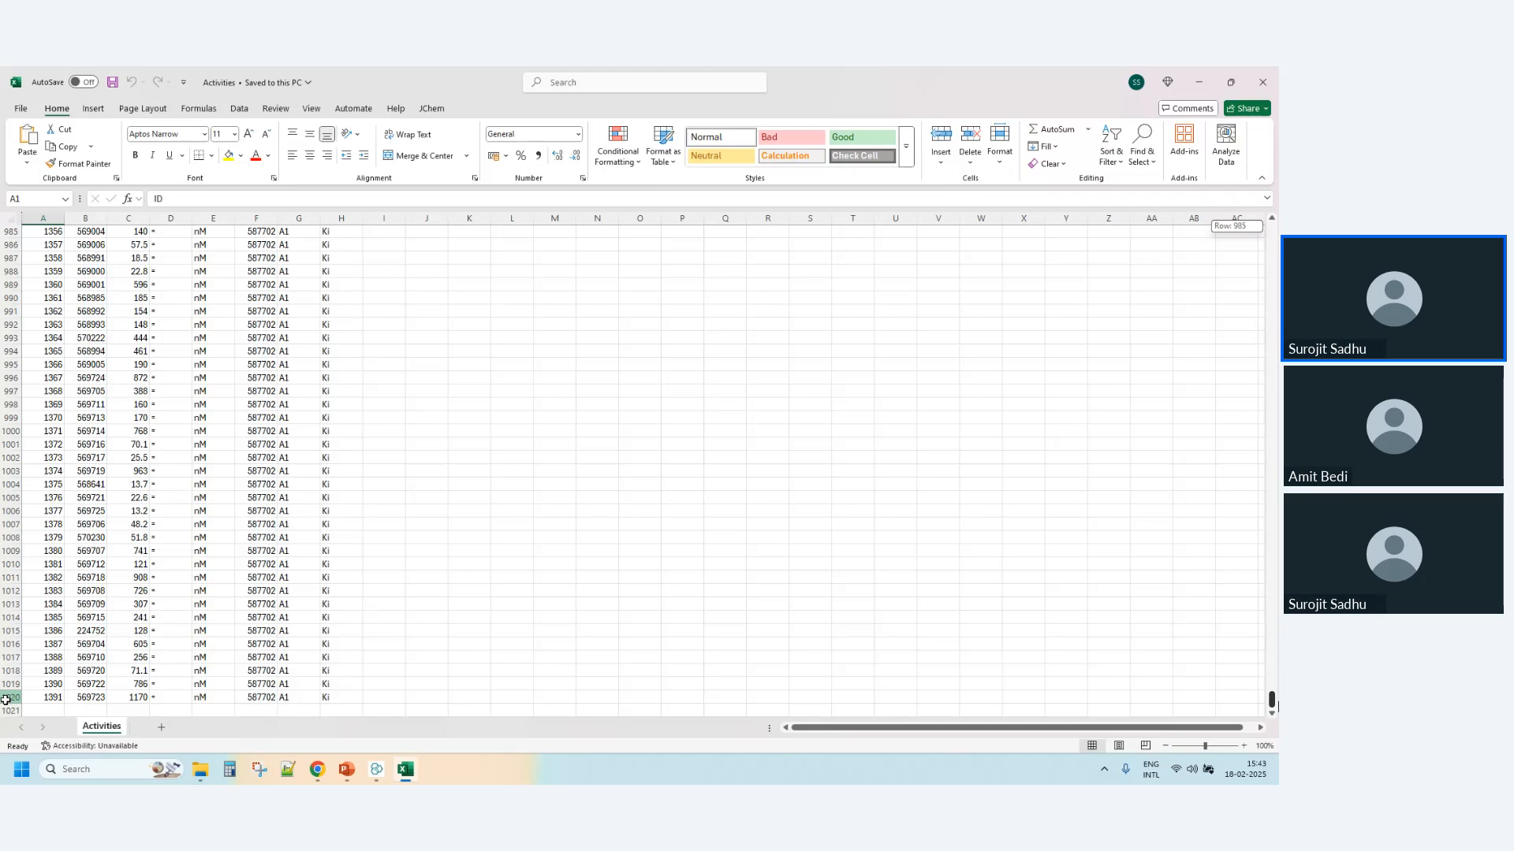
{"action": "left_click", "coordinate": [6, 700]}
{"action": "left_click", "coordinate": [1199, 82]}
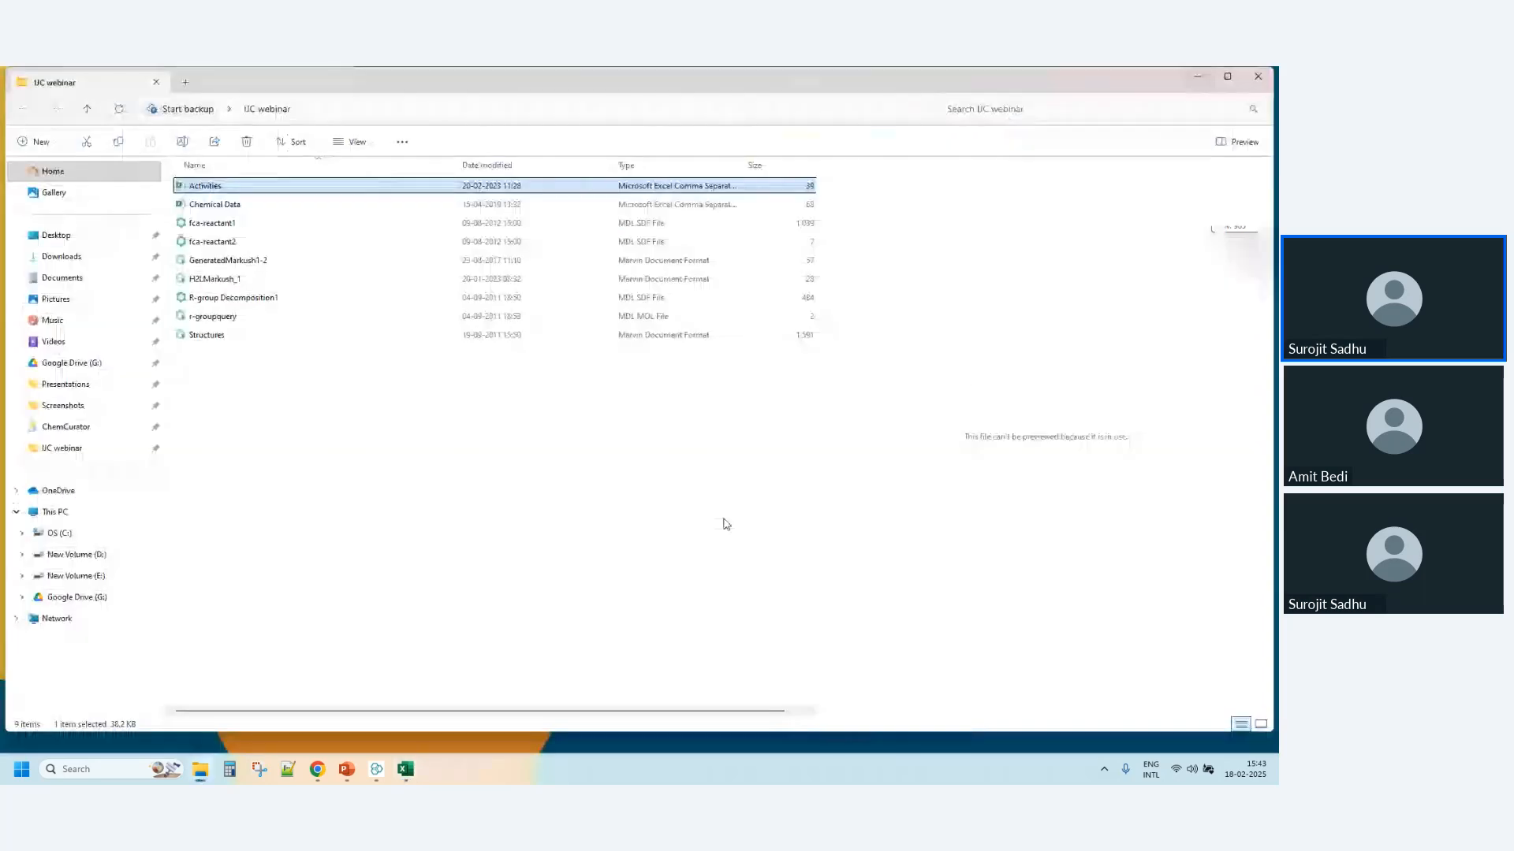
{"action": "left_click", "coordinate": [377, 771]}
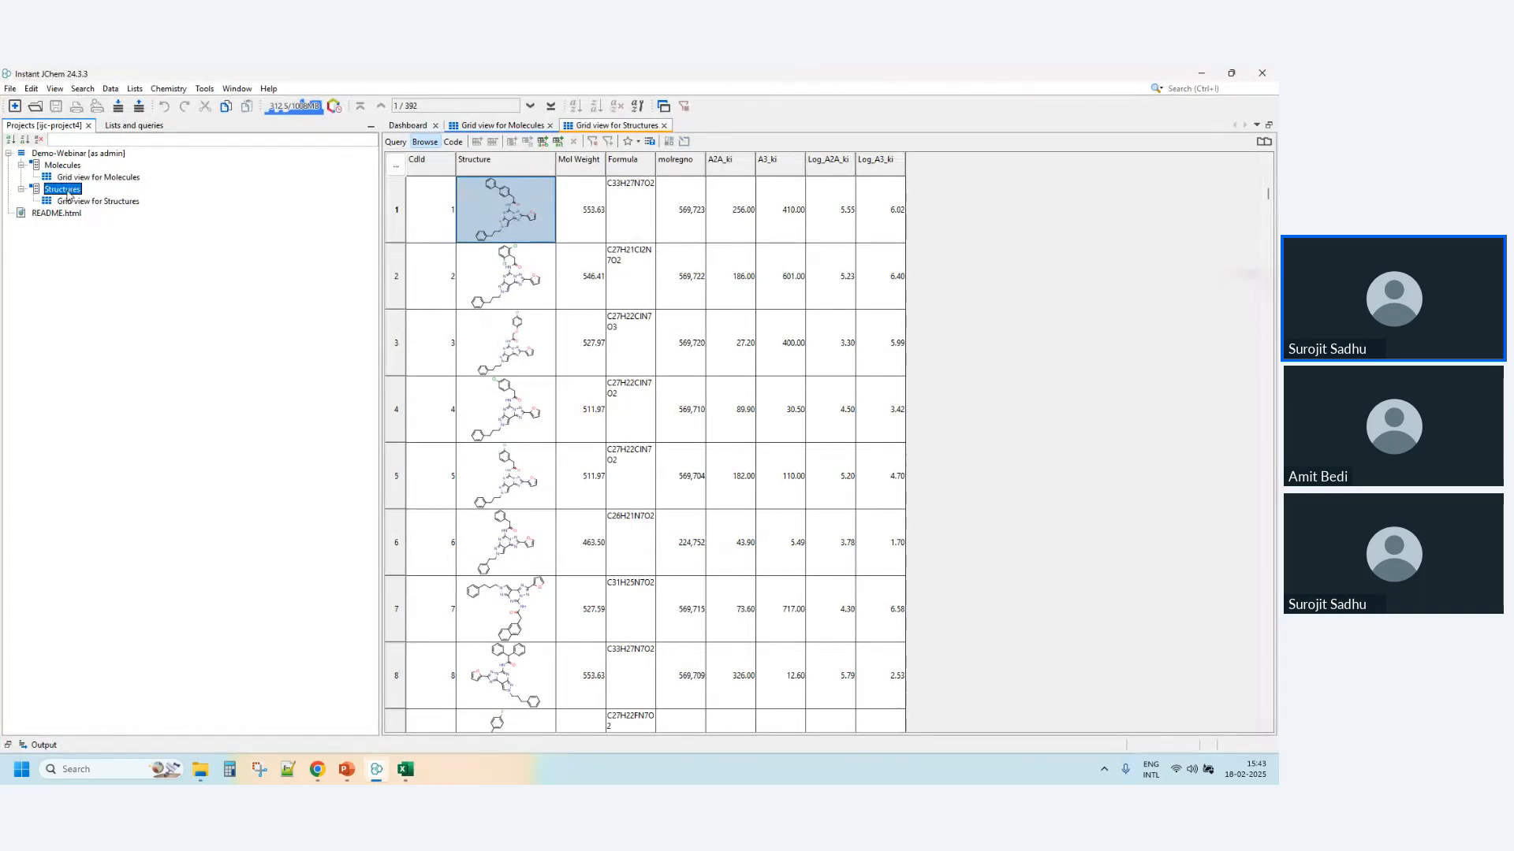
- Start a file import into the Demo-Webinar schema with Activities.csv
{"action": "left_click", "coordinate": [63, 156]}
{"action": "right_click", "coordinate": [63, 155]}
{"action": "left_click", "coordinate": [96, 309]}
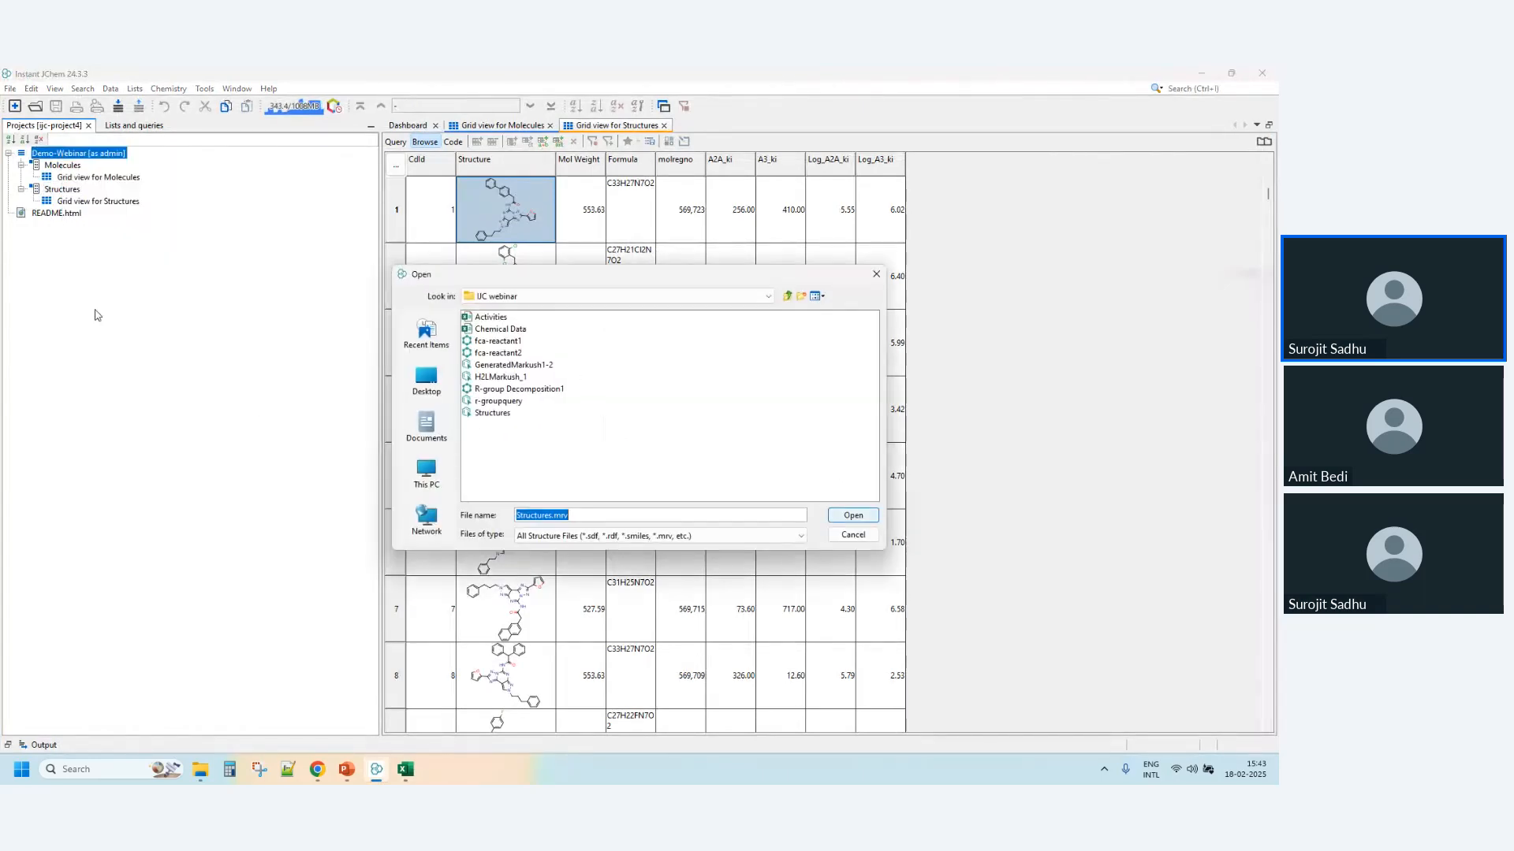
{"action": "left_click", "coordinate": [493, 319]}
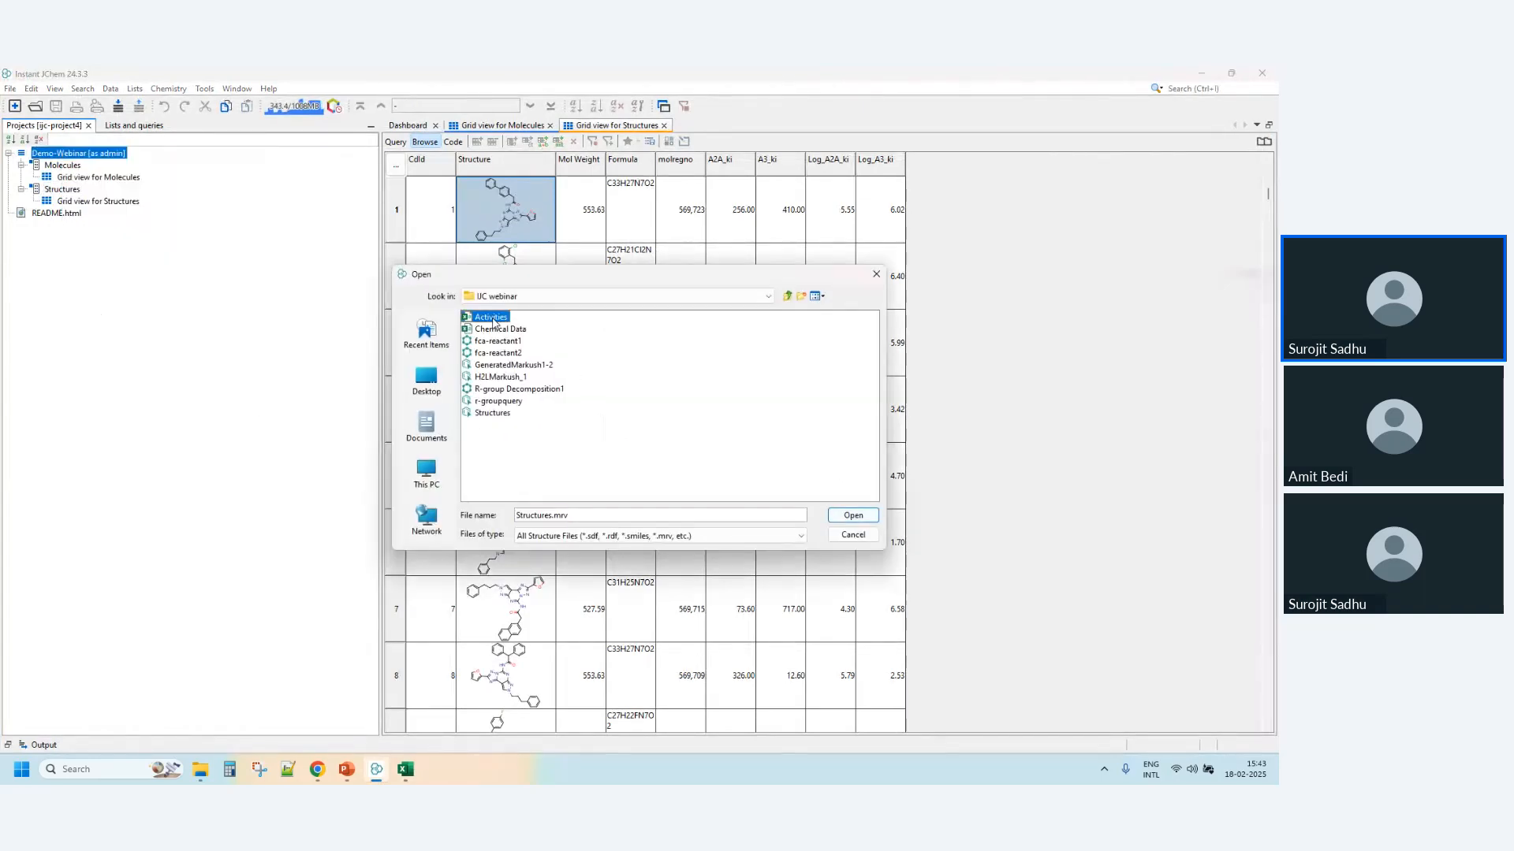
{"action": "left_click", "coordinate": [849, 516]}
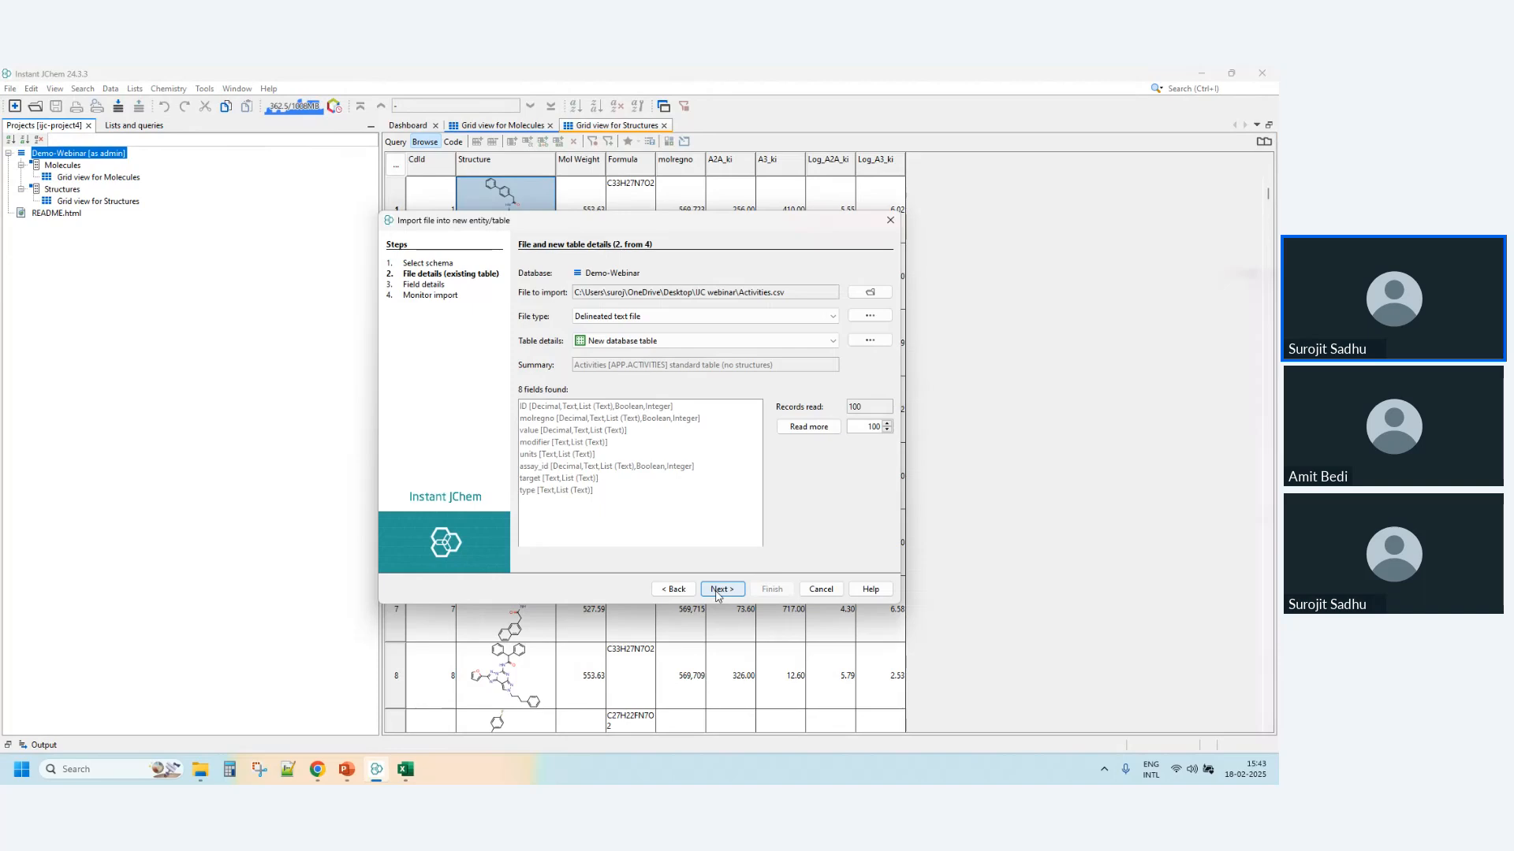
- Import the activities as a new database table with the default options and fields, and increase the row height in its grid view
{"action": "left_click", "coordinate": [871, 341]}
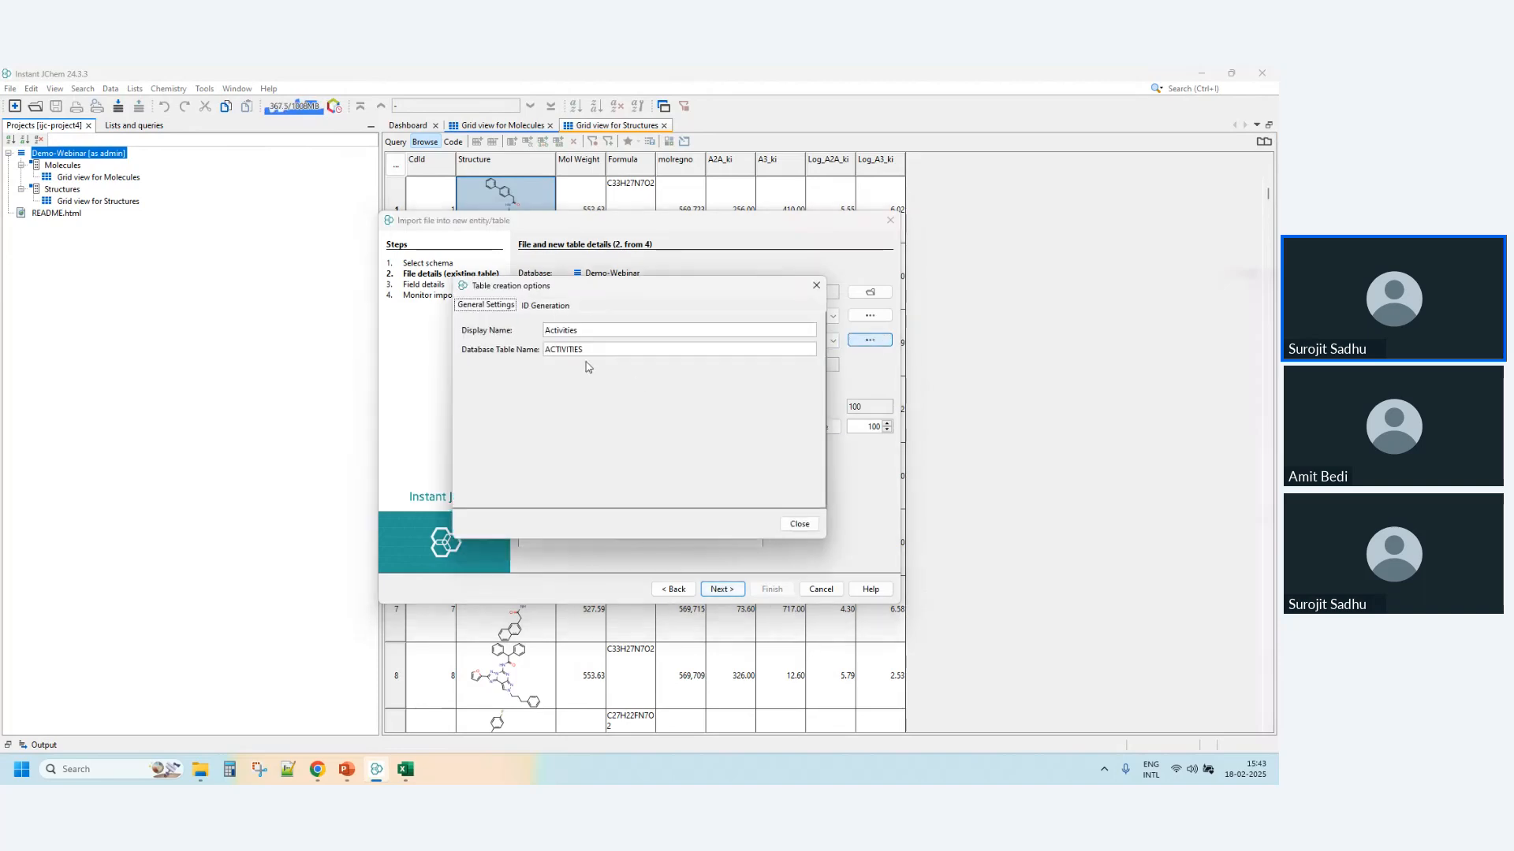
{"action": "left_click", "coordinate": [799, 524]}
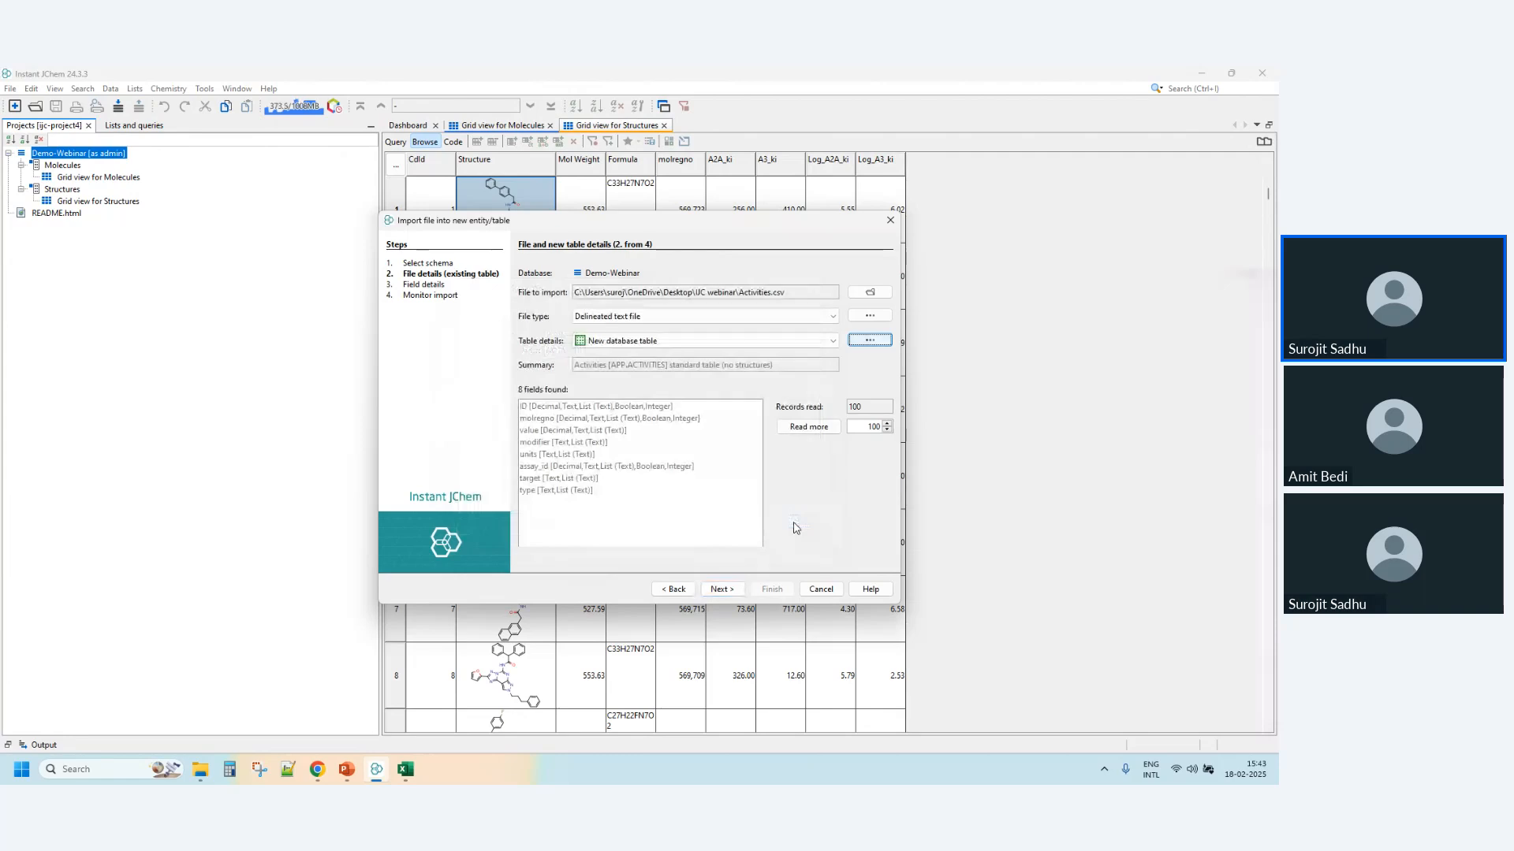
{"action": "left_click", "coordinate": [719, 590]}
{"action": "left_click", "coordinate": [722, 596]}
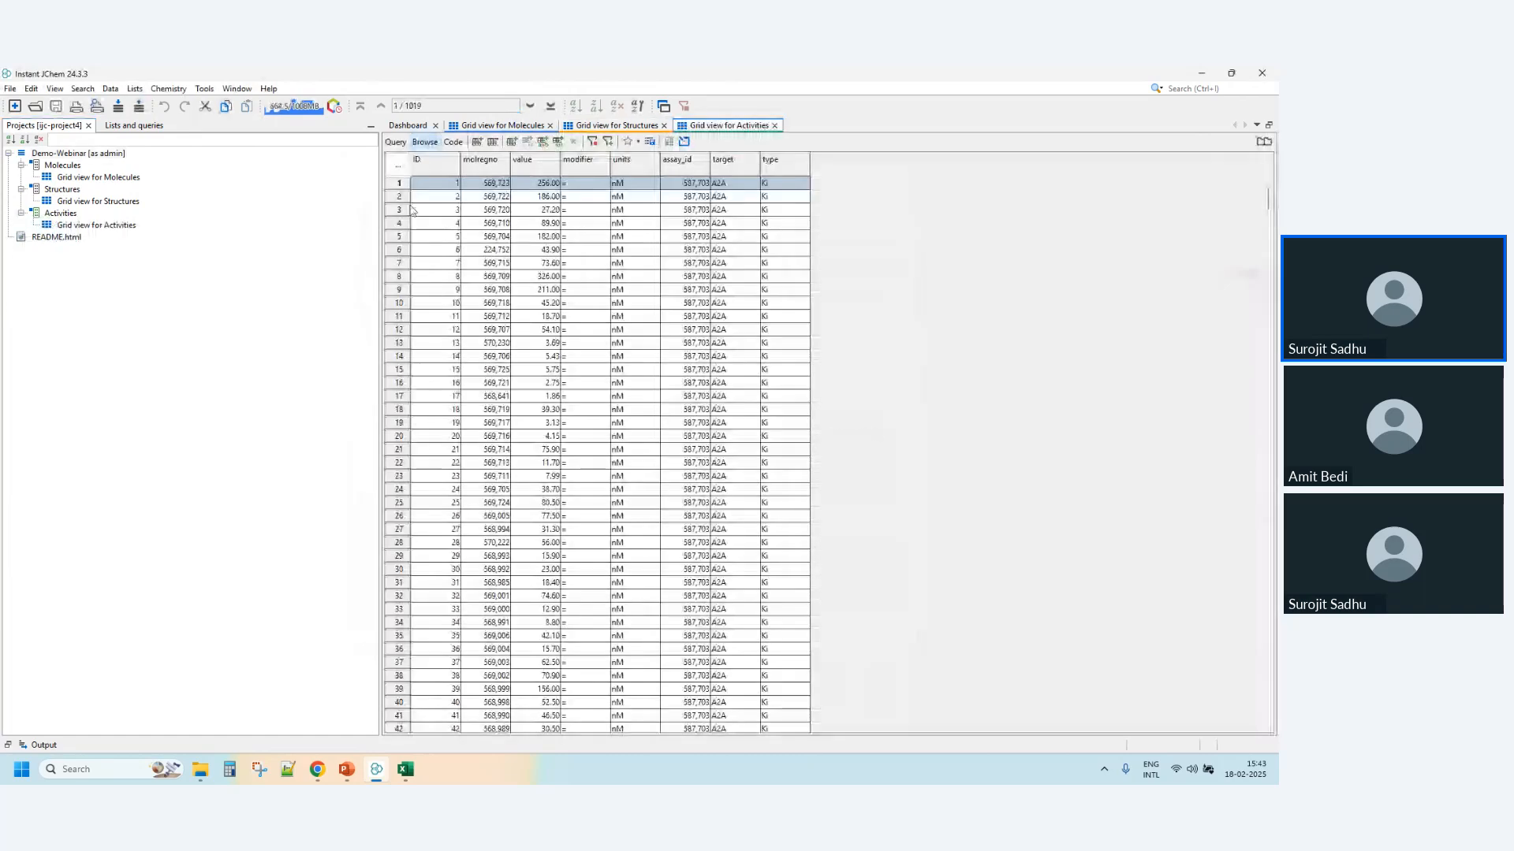
{"action": "left_click_drag", "start_coordinate": [397, 202], "coordinate": [397, 220]}
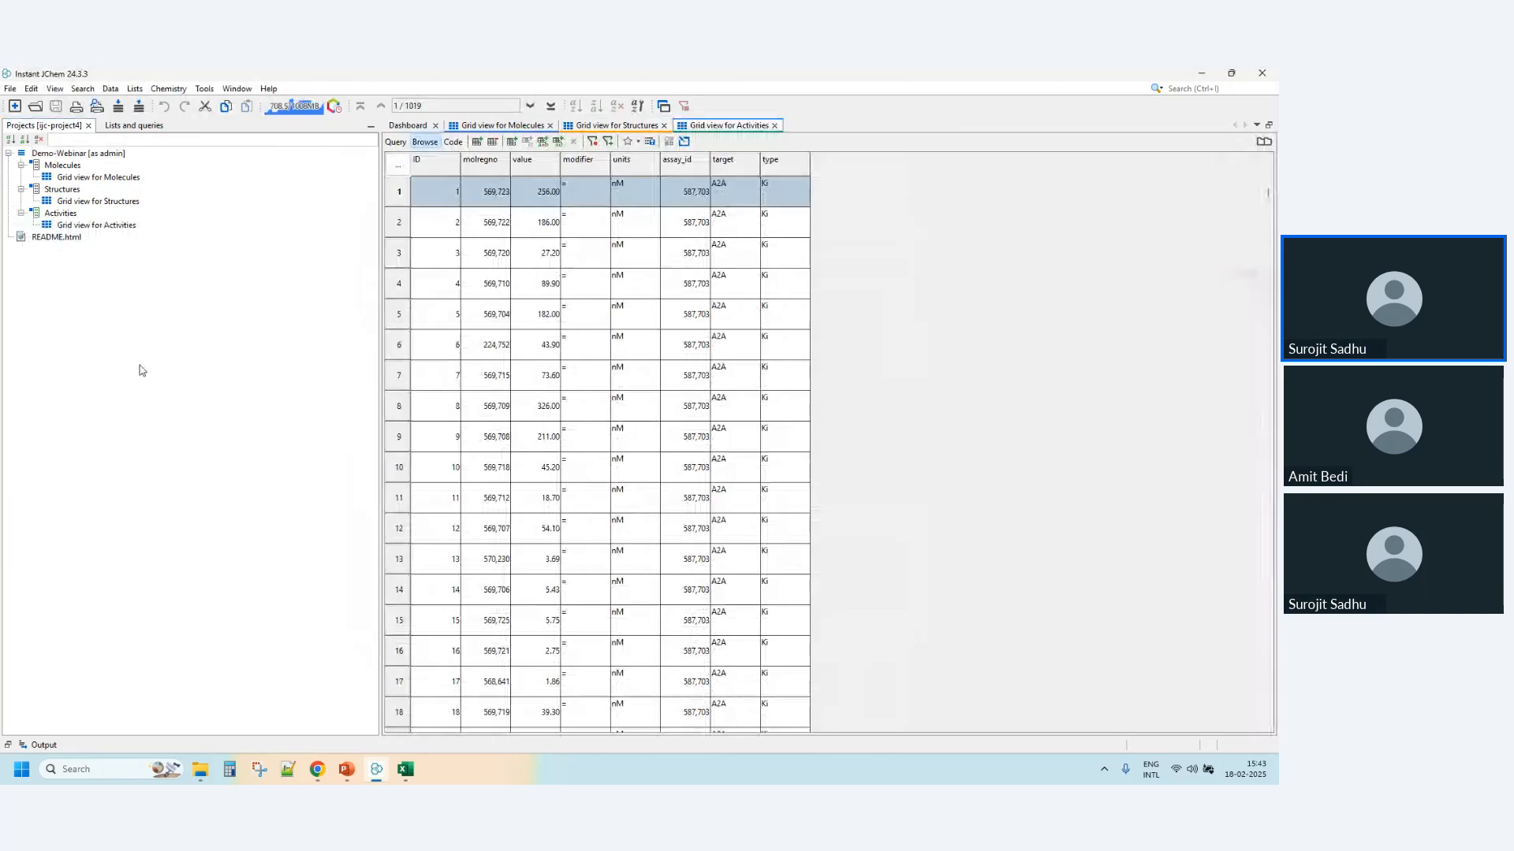
- Open the schema editor for Demo-Webinar and select the Structures entity
{"action": "right_click", "coordinate": [89, 155]}
{"action": "left_click", "coordinate": [167, 197]}
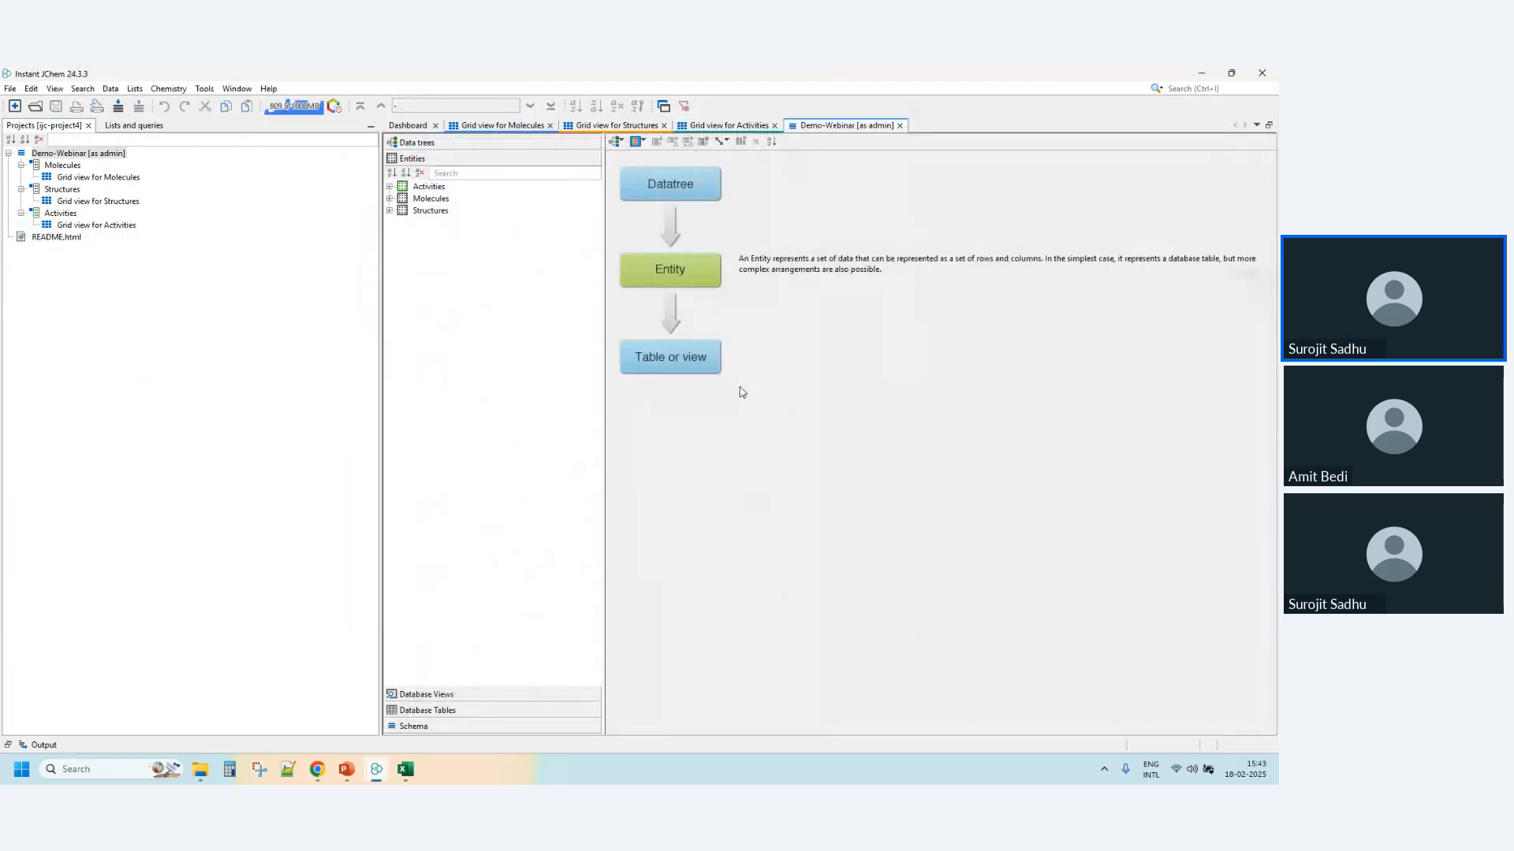
{"action": "left_click", "coordinate": [431, 210]}
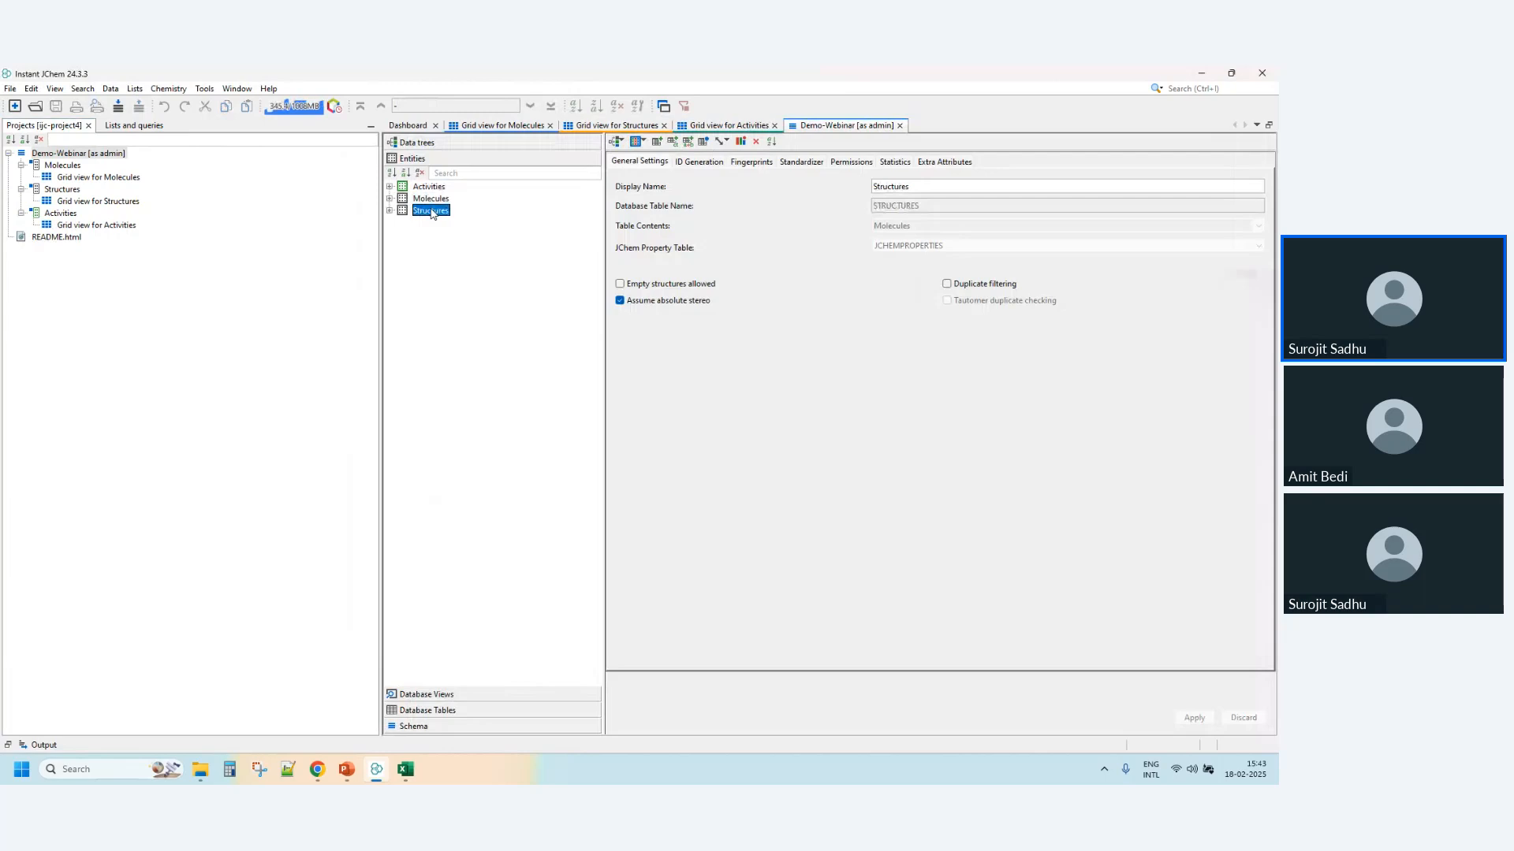
{"action": "right_click", "coordinate": [432, 217]}
{"action": "left_click", "coordinate": [439, 697]}
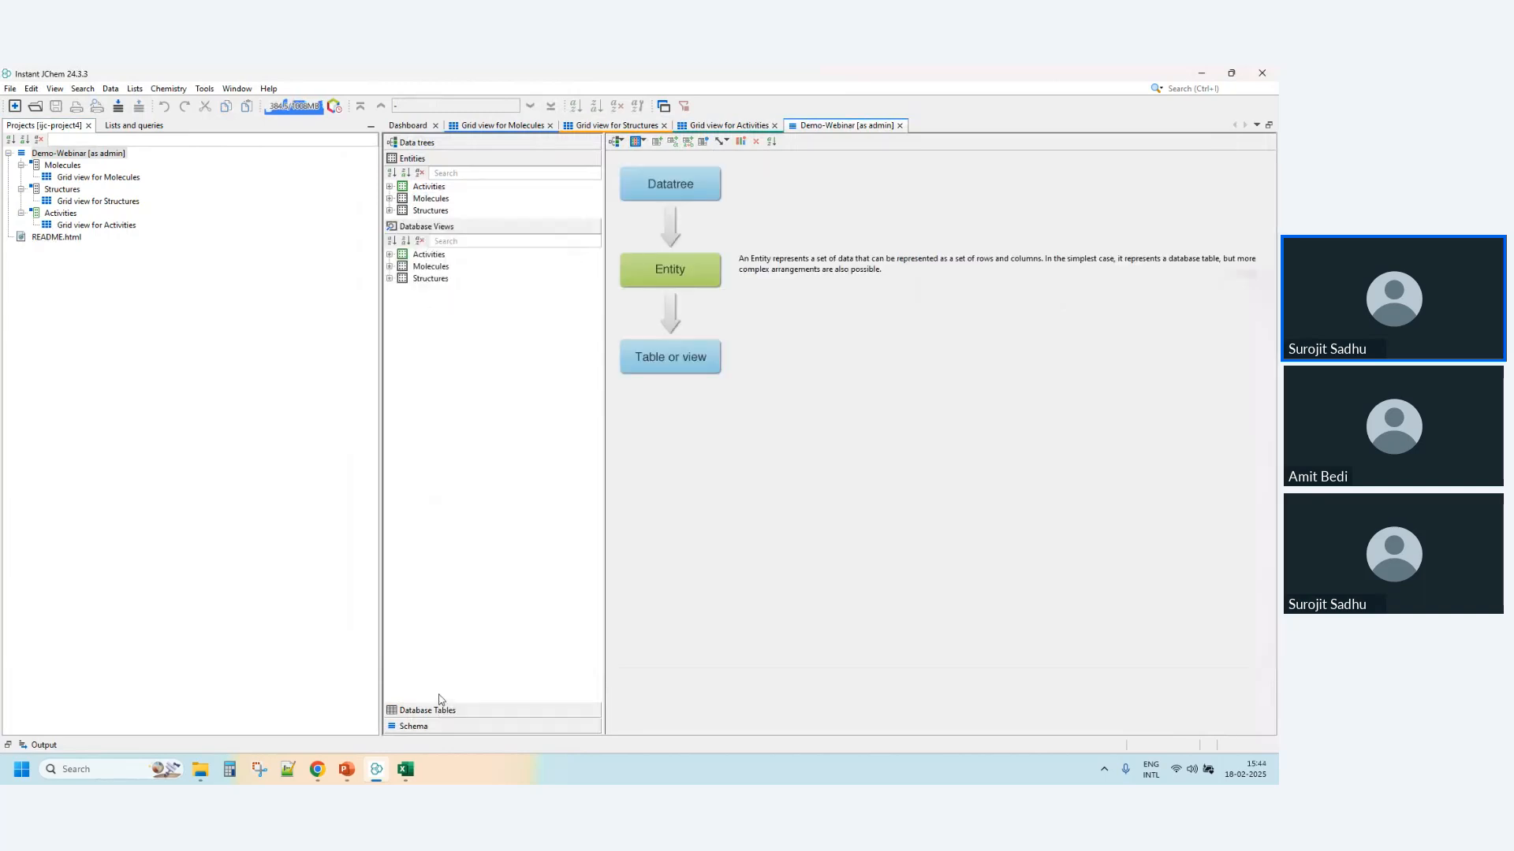
{"action": "left_click", "coordinate": [417, 142]}
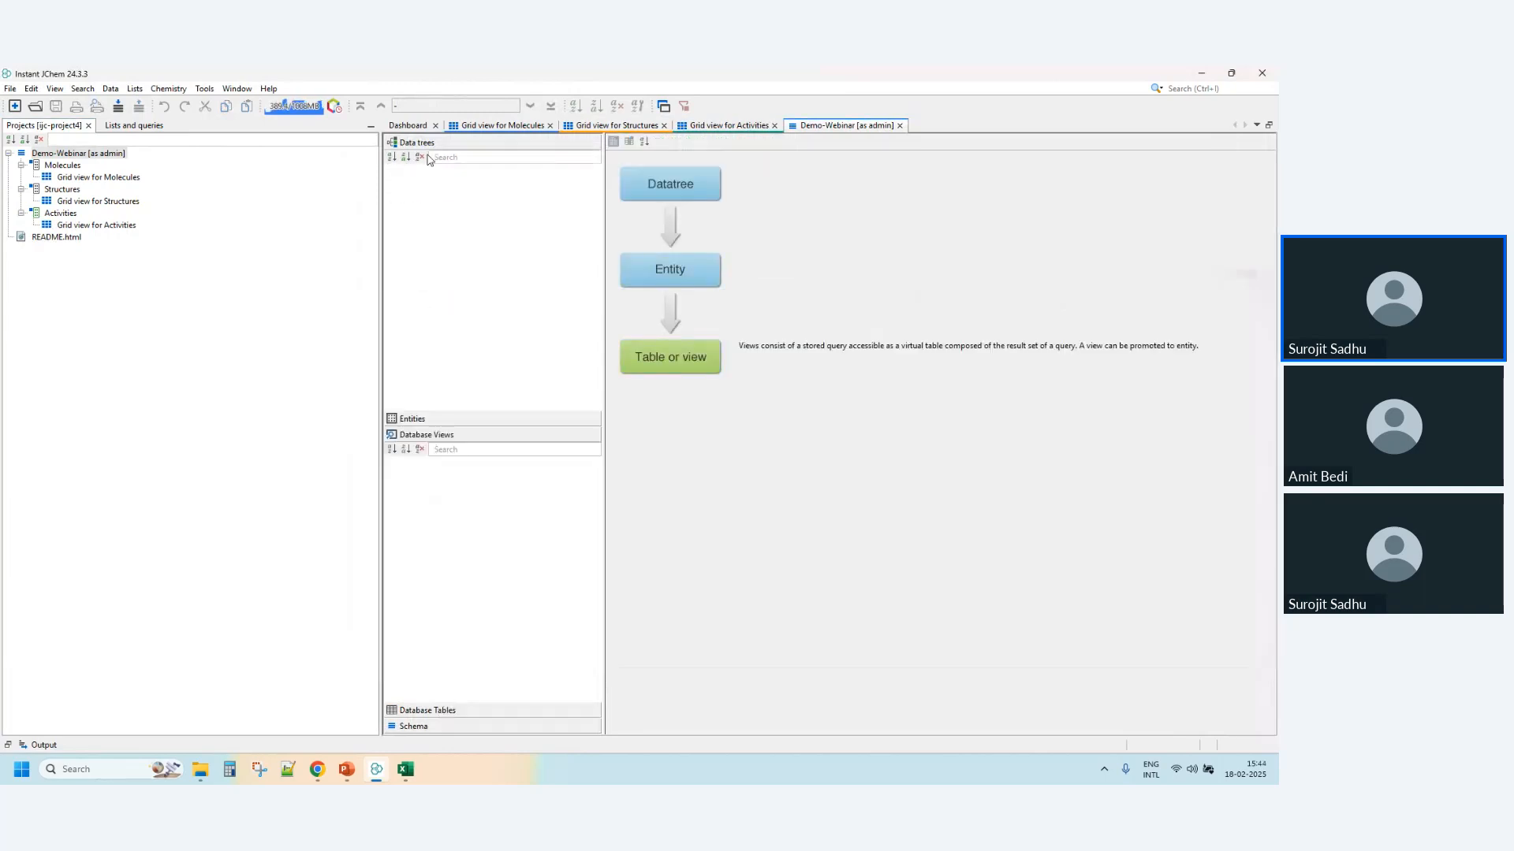
{"action": "right_click", "coordinate": [424, 197]}
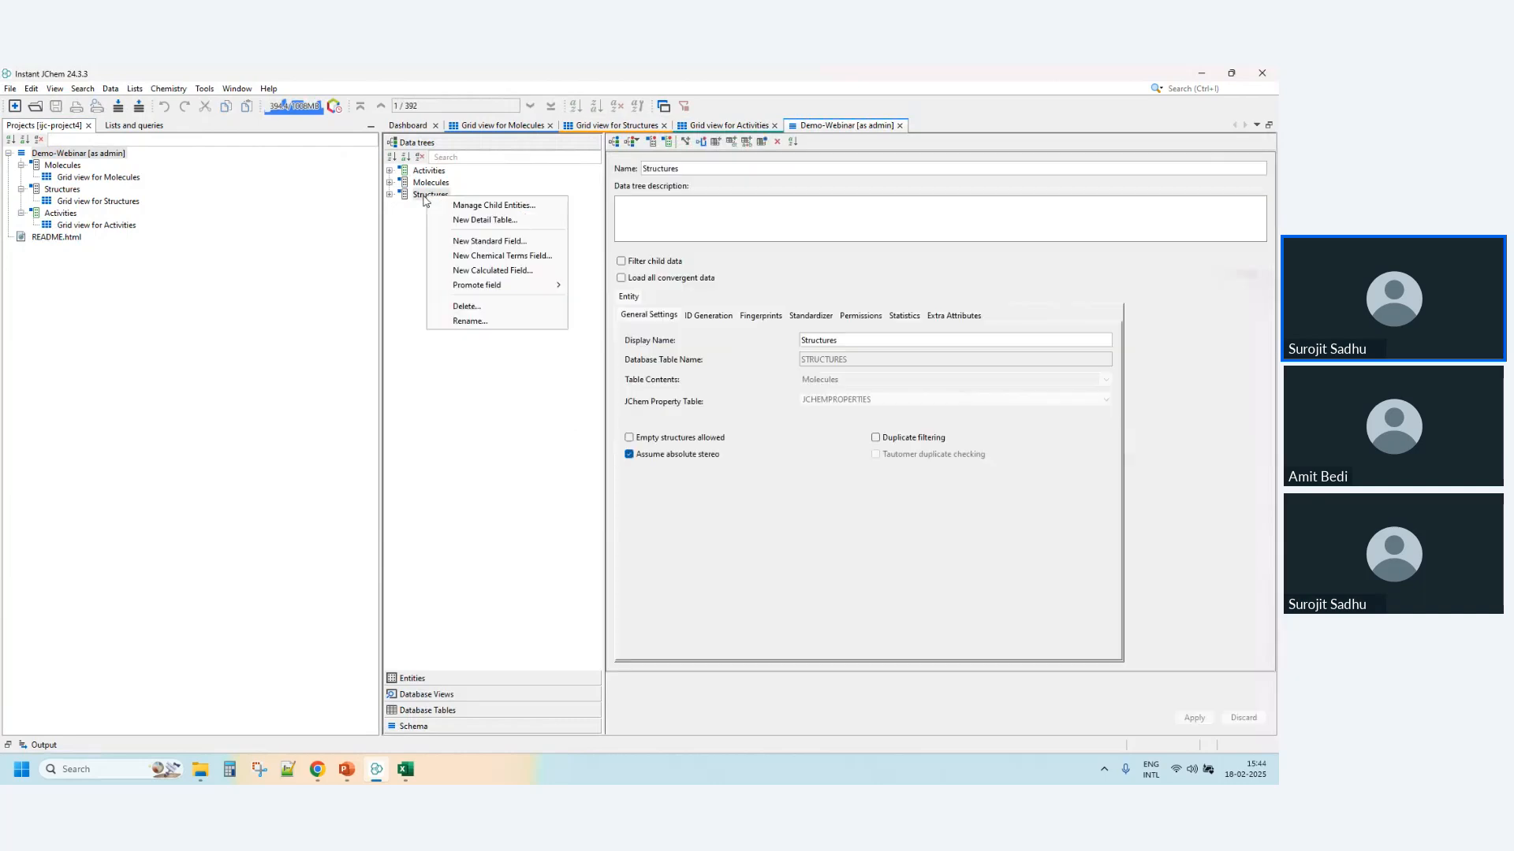
{"action": "mouse_move", "coordinate": [505, 285]}
{"action": "left_click", "coordinate": [497, 524]}
{"action": "left_click", "coordinate": [439, 677]}
- Start a new many-to-one relationship from the Structures entity
{"action": "left_click", "coordinate": [431, 211]}
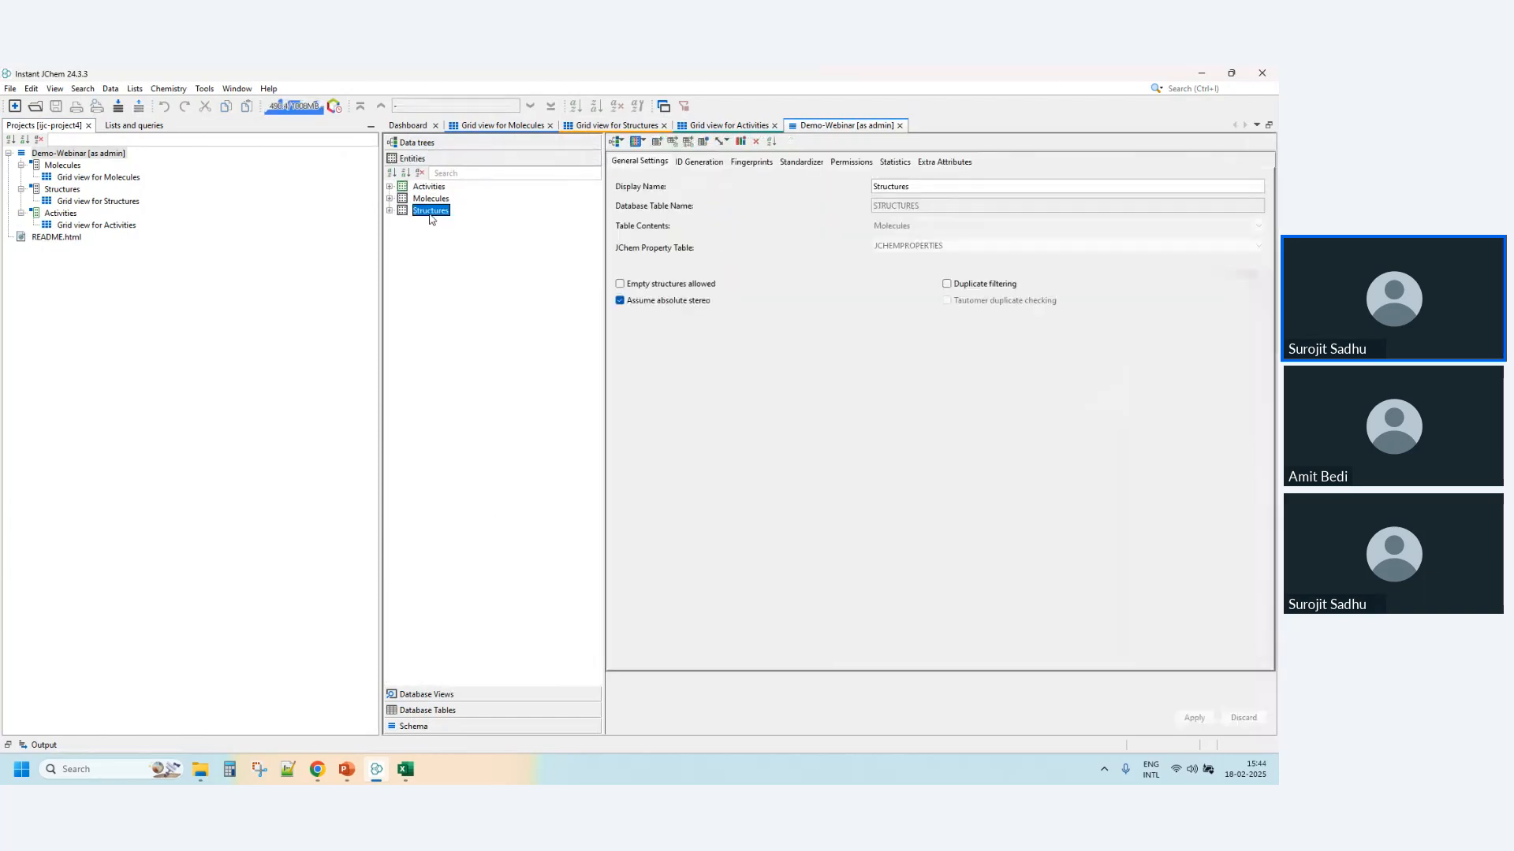
{"action": "right_click", "coordinate": [432, 219]}
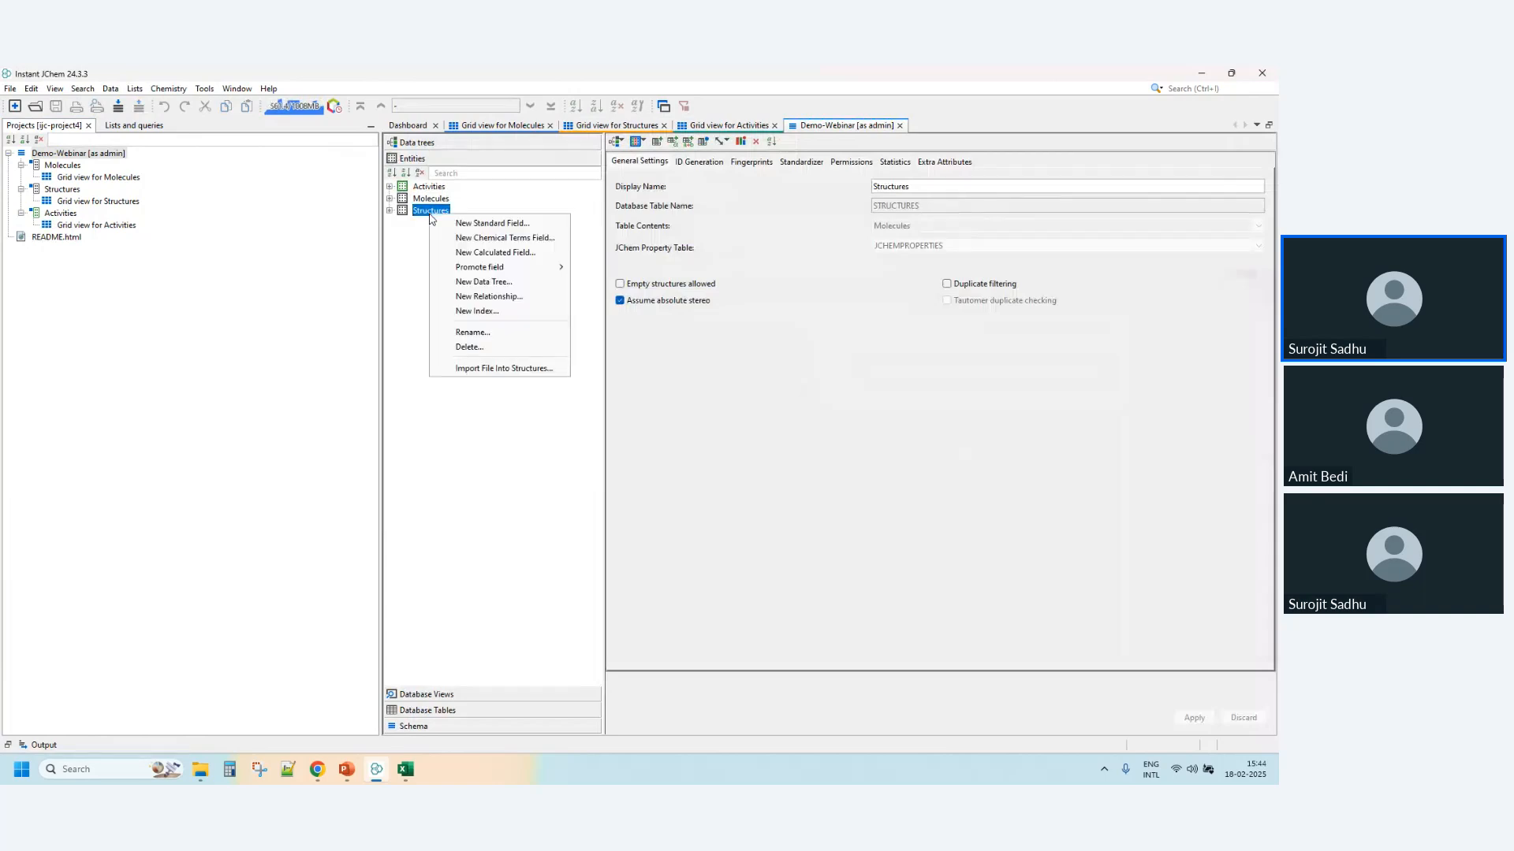
{"action": "left_click", "coordinate": [509, 298]}
{"action": "left_click", "coordinate": [928, 225]}
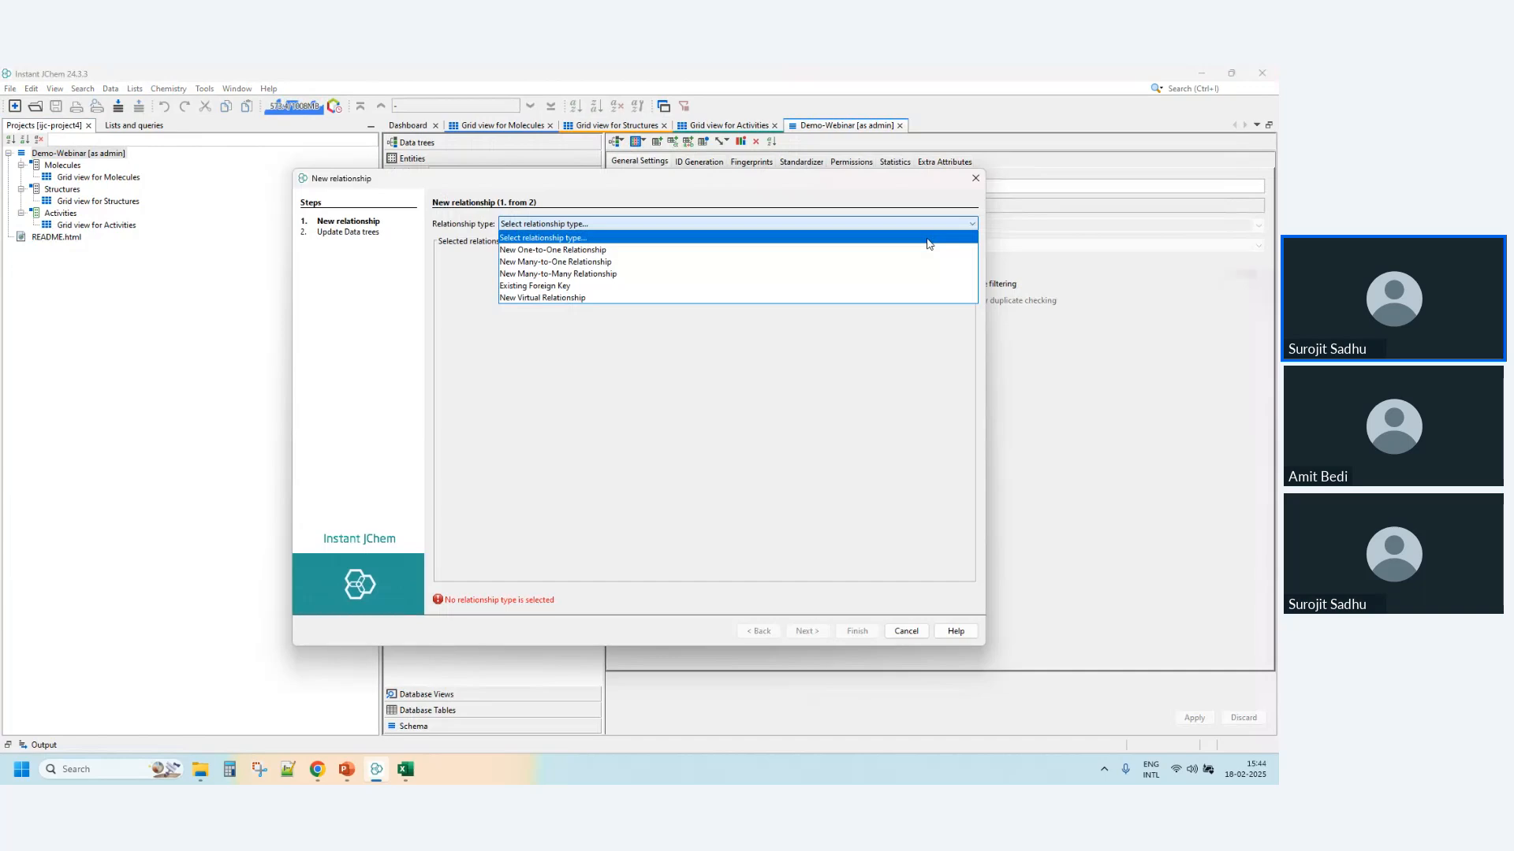
{"action": "left_click", "coordinate": [804, 261]}
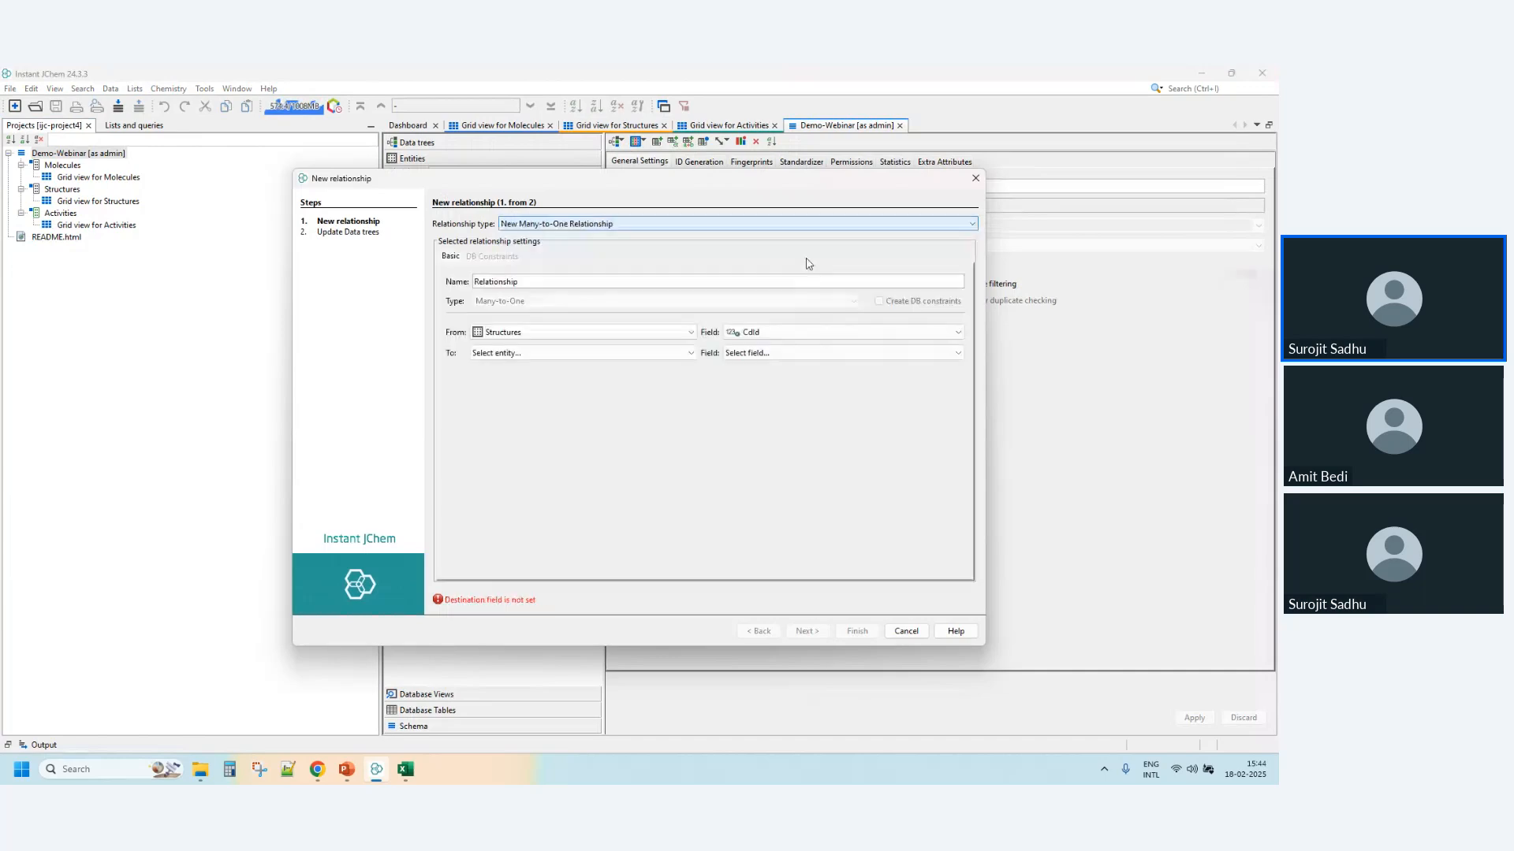
- Set the relationship to link the molregno field of Structures to the molregno field of Activities, without DB constraints
{"action": "left_click", "coordinate": [611, 351]}
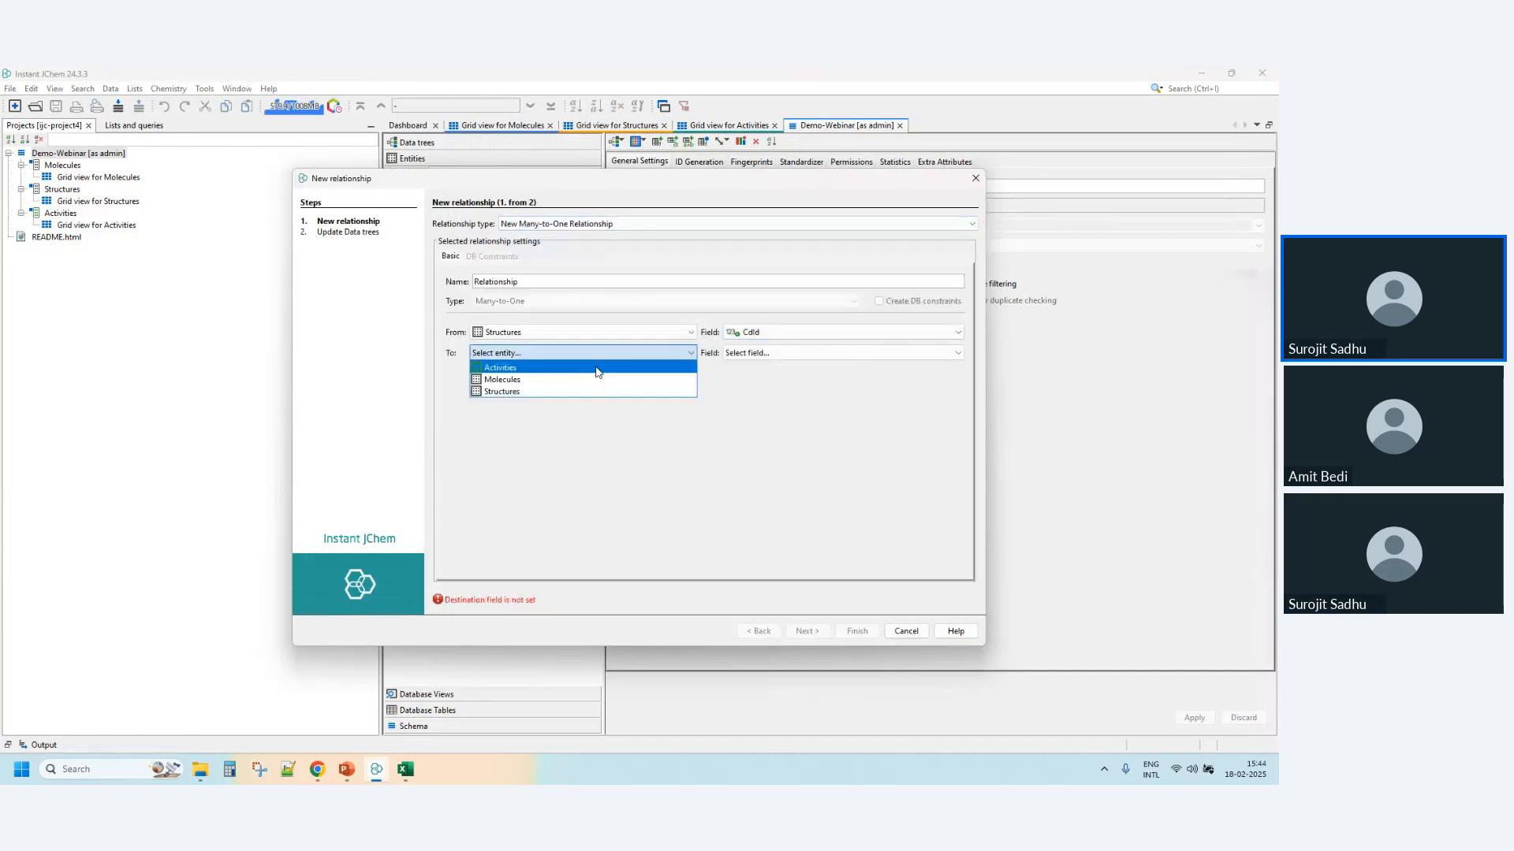
{"action": "left_click", "coordinate": [598, 368]}
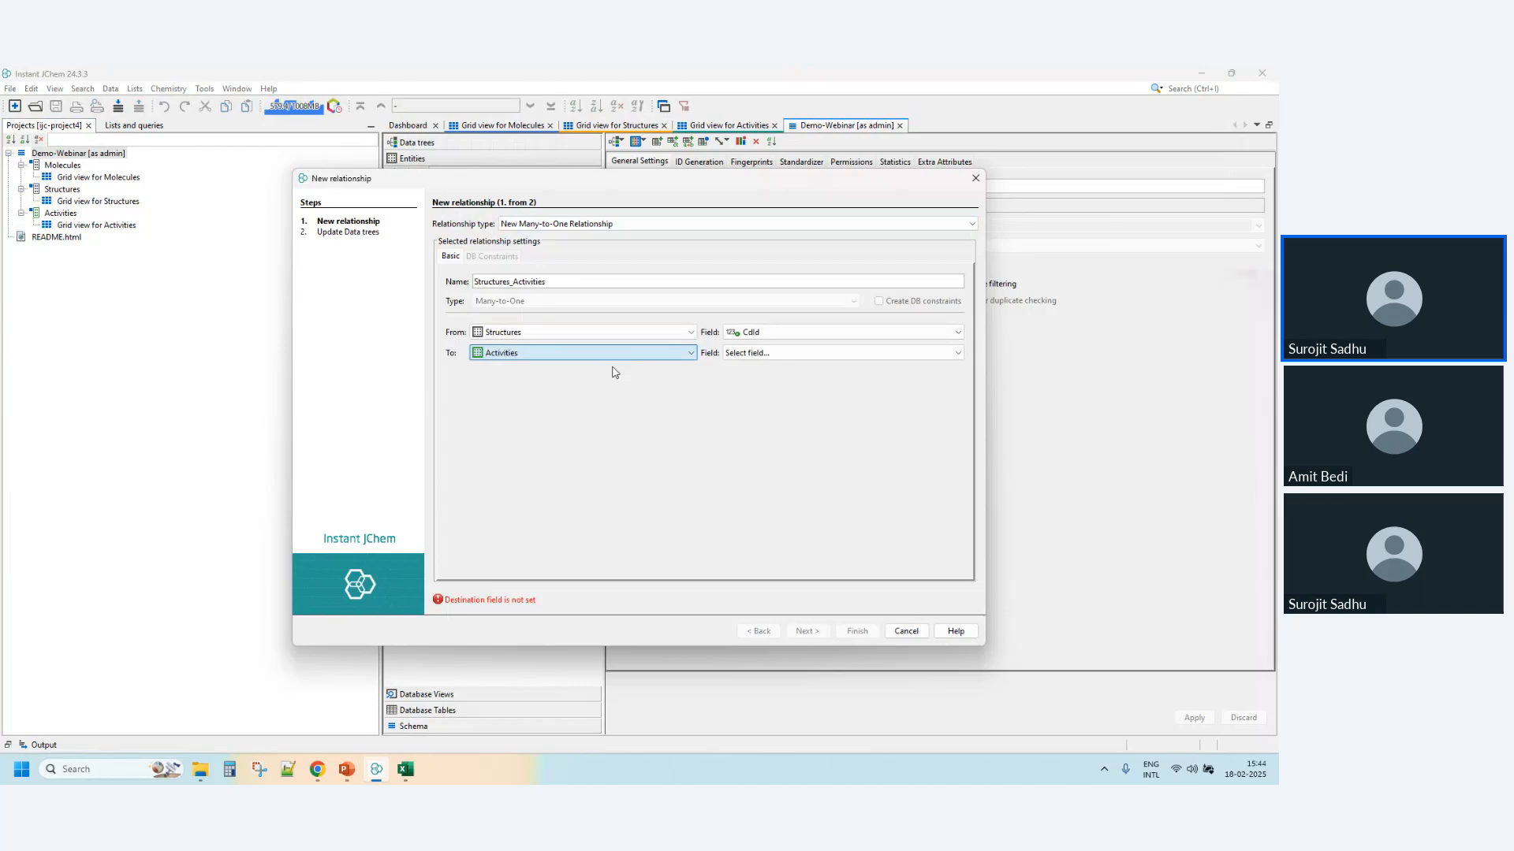
{"action": "left_click", "coordinate": [819, 332]}
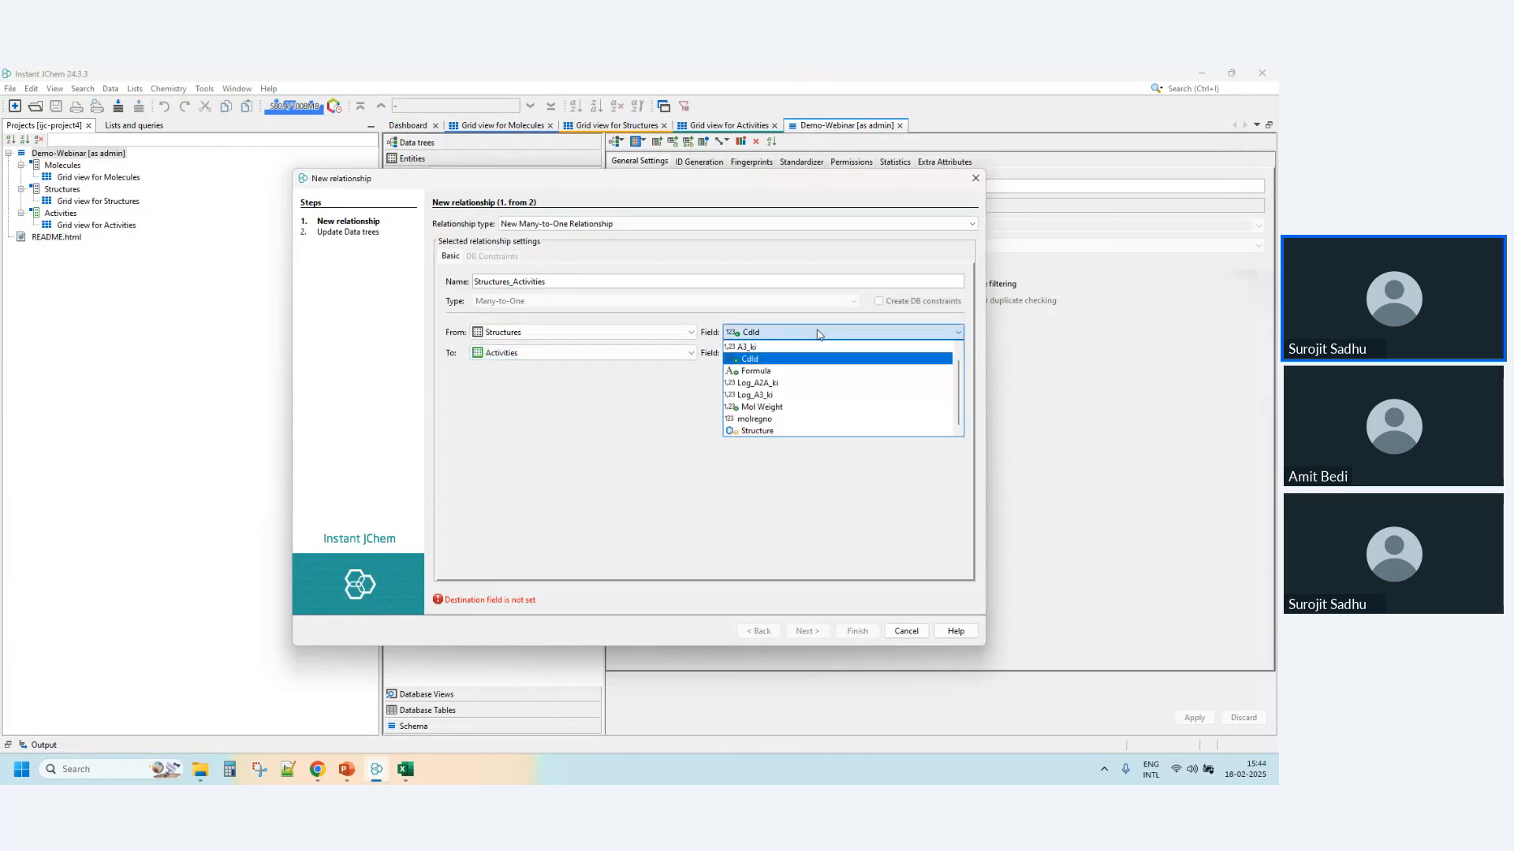
{"action": "left_click", "coordinate": [776, 419]}
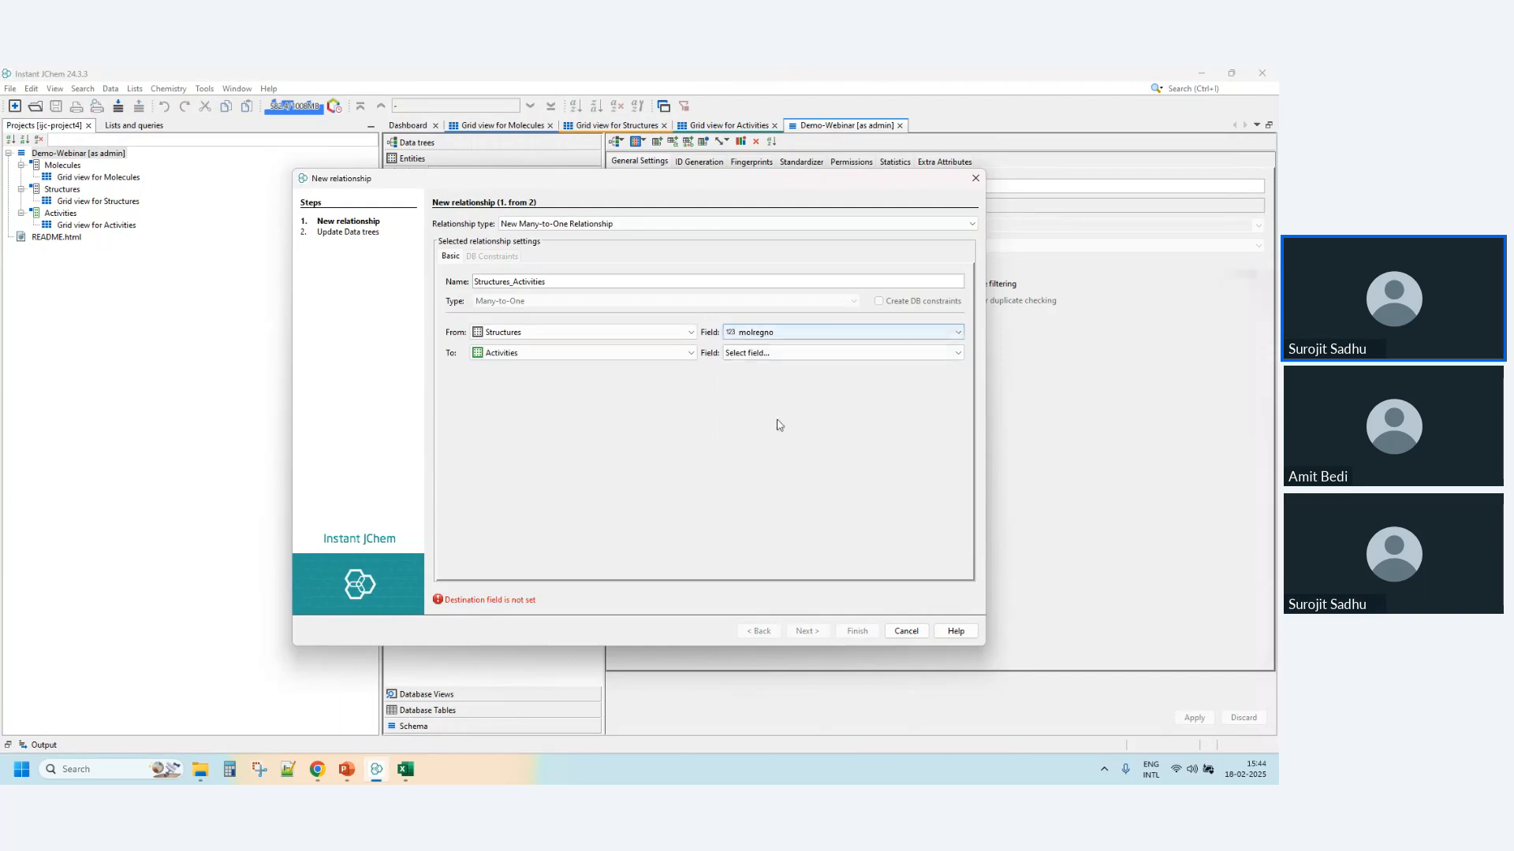
{"action": "left_click", "coordinate": [782, 356]}
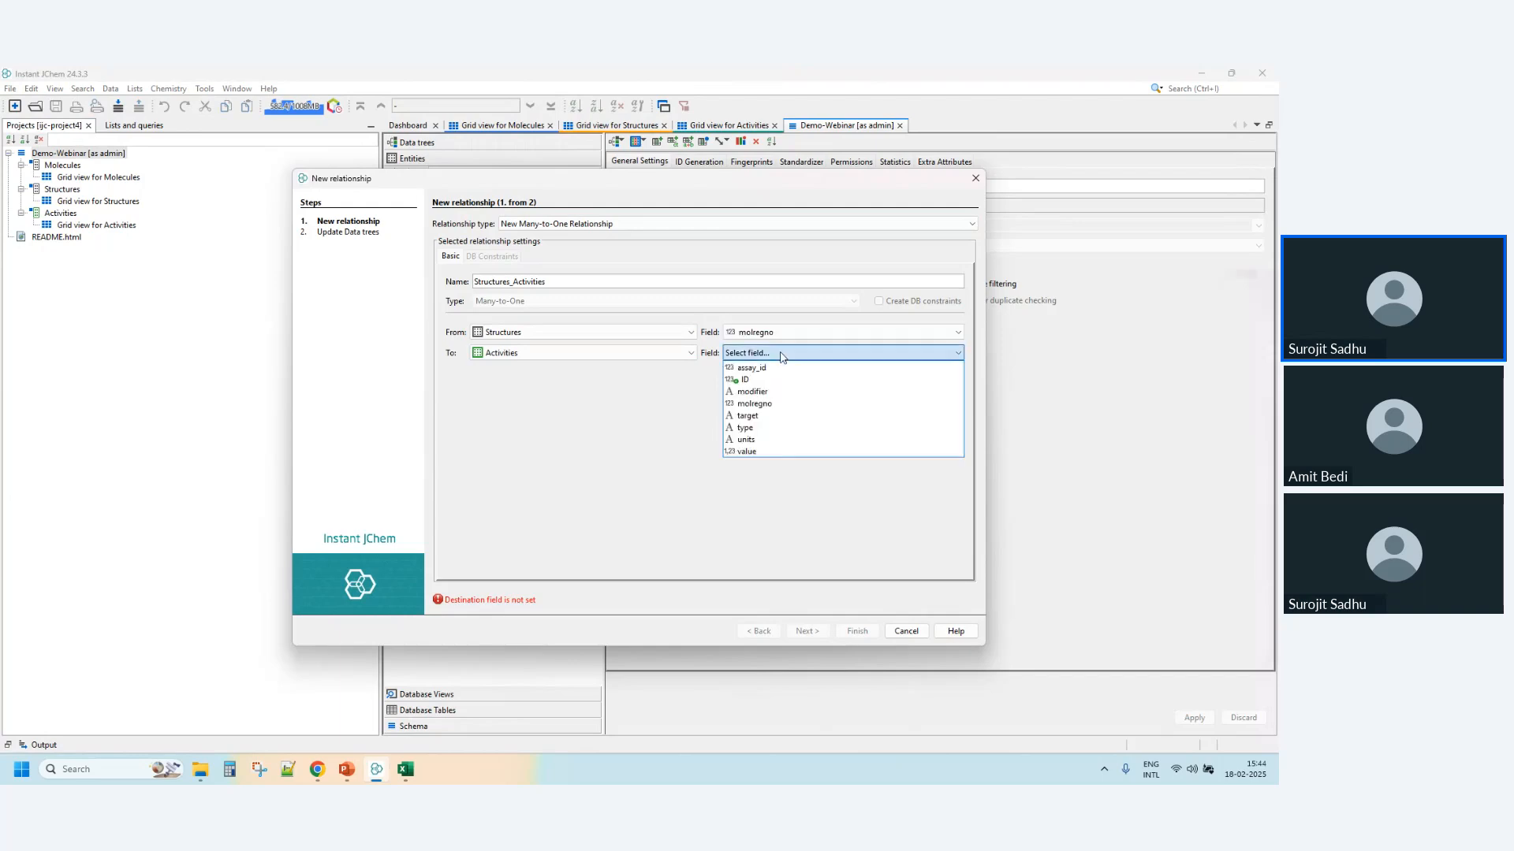
{"action": "left_click", "coordinate": [780, 402]}
{"action": "left_click", "coordinate": [897, 304]}
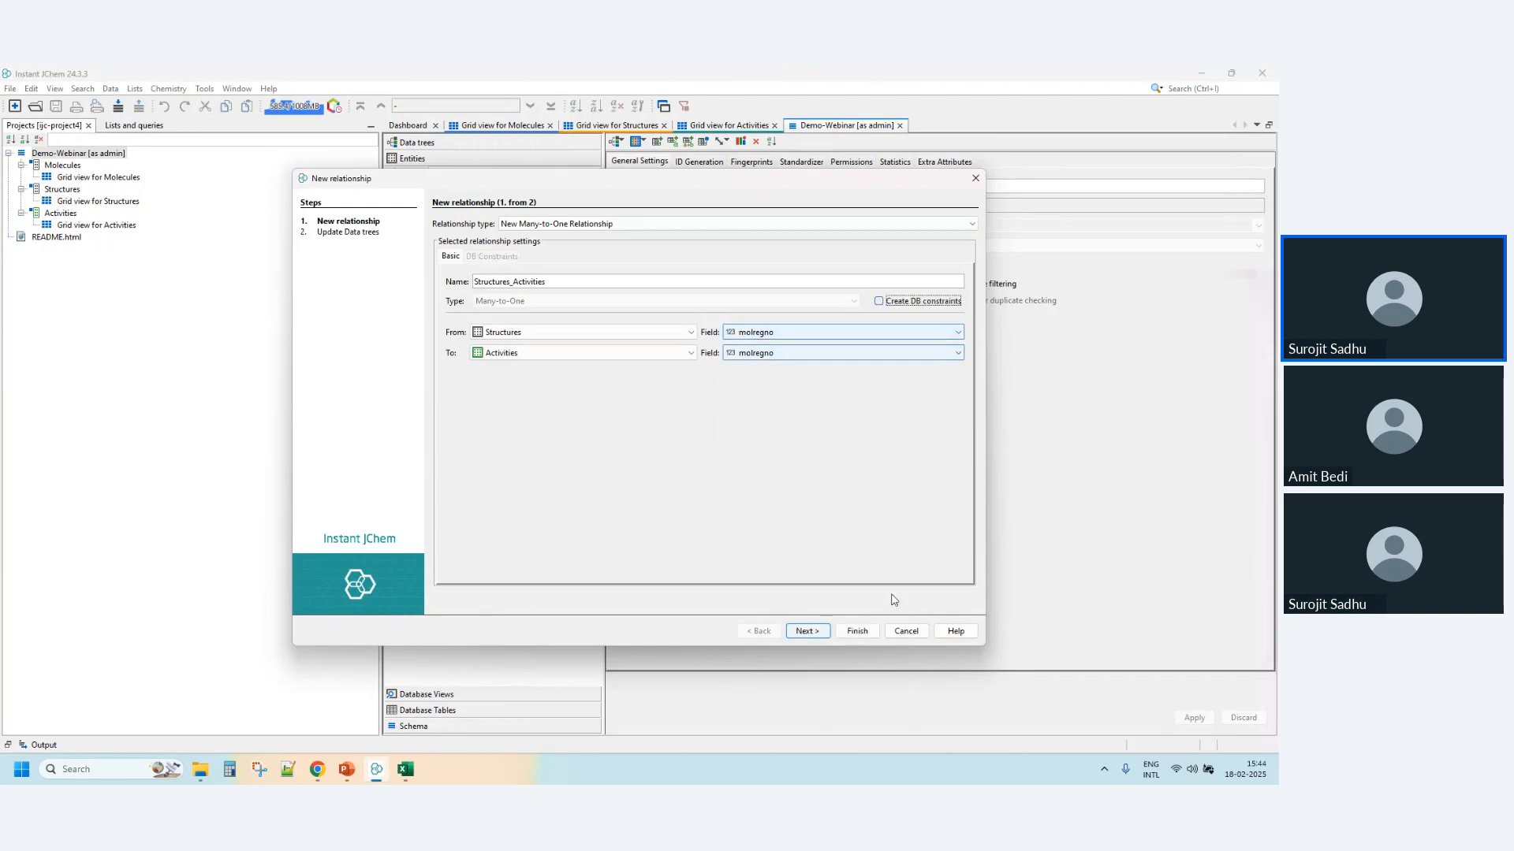
- Add Activities as a child entity of the Structures data tree through the Structures_Activities relationship and finish the wizard
{"action": "left_click", "coordinate": [812, 629]}
{"action": "left_click", "coordinate": [476, 258]}
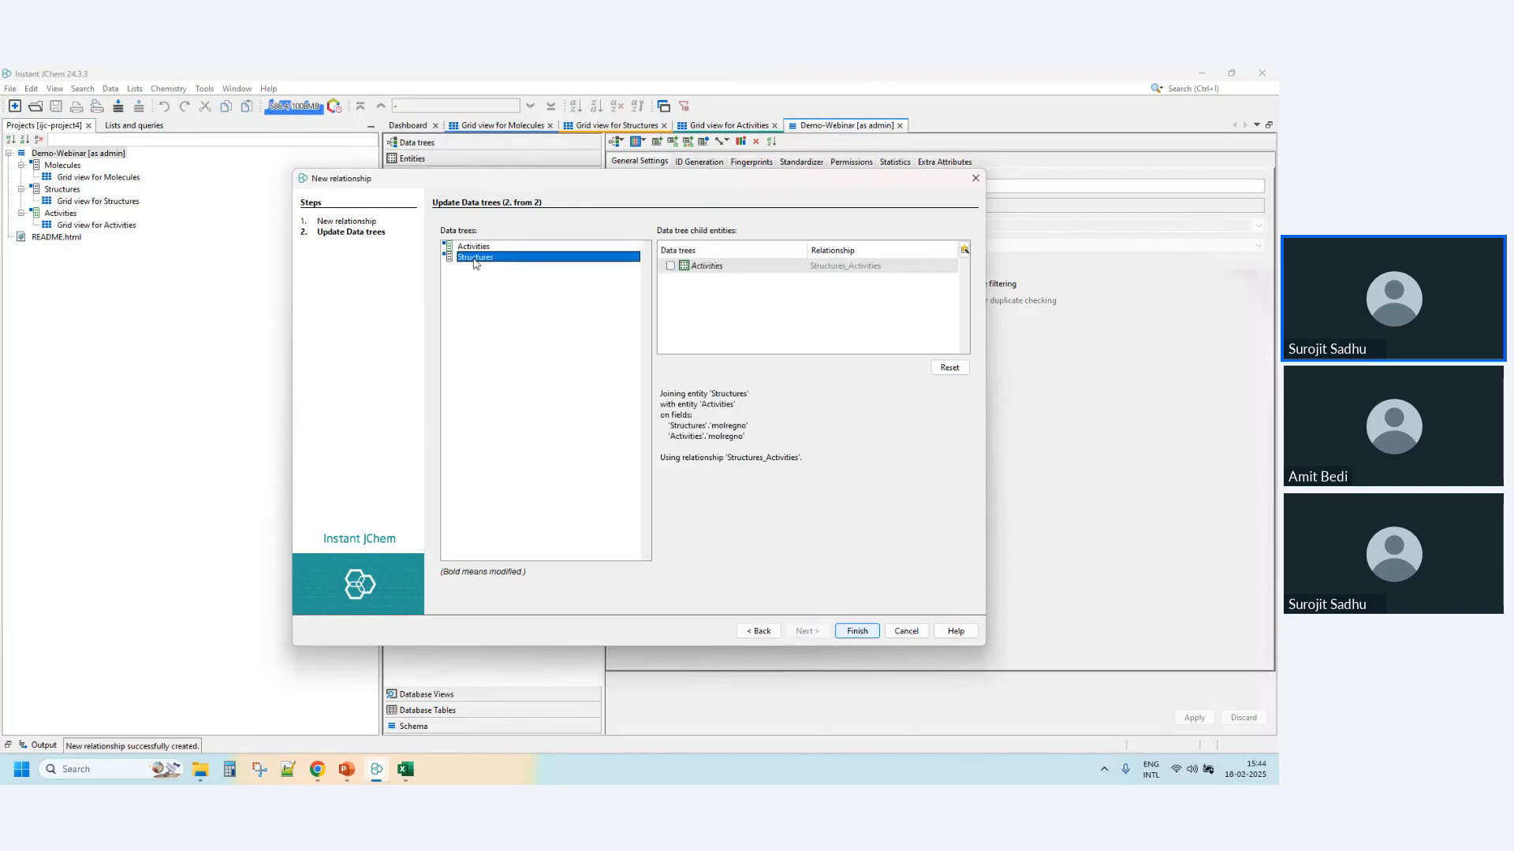
{"action": "left_click", "coordinate": [671, 266]}
{"action": "left_click", "coordinate": [861, 634]}
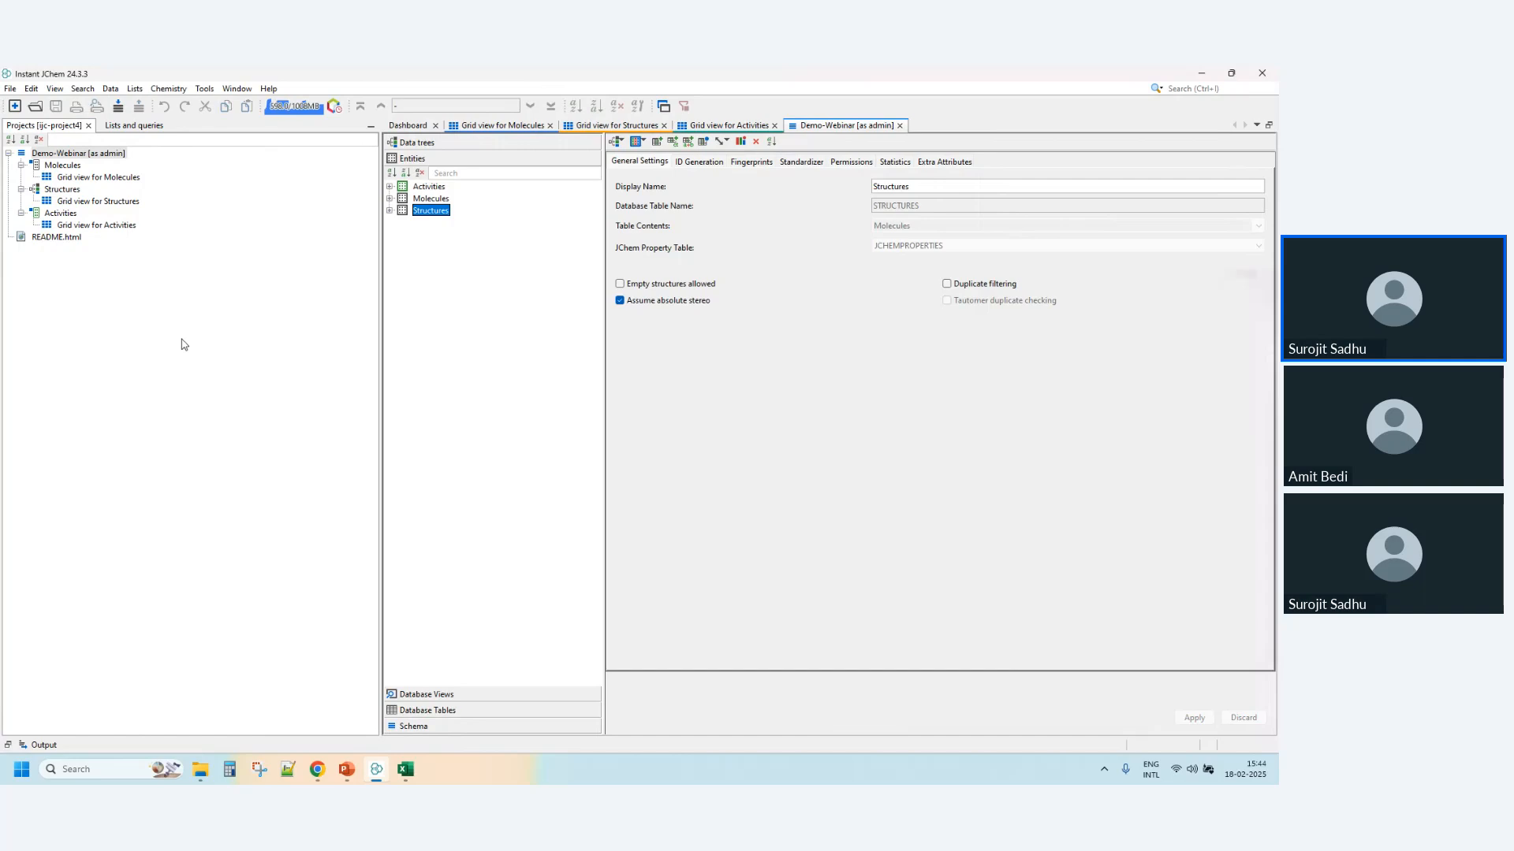
- Create a new form view for the Structures data tree, named Form view for Structures
{"action": "double_click", "coordinate": [118, 201]}
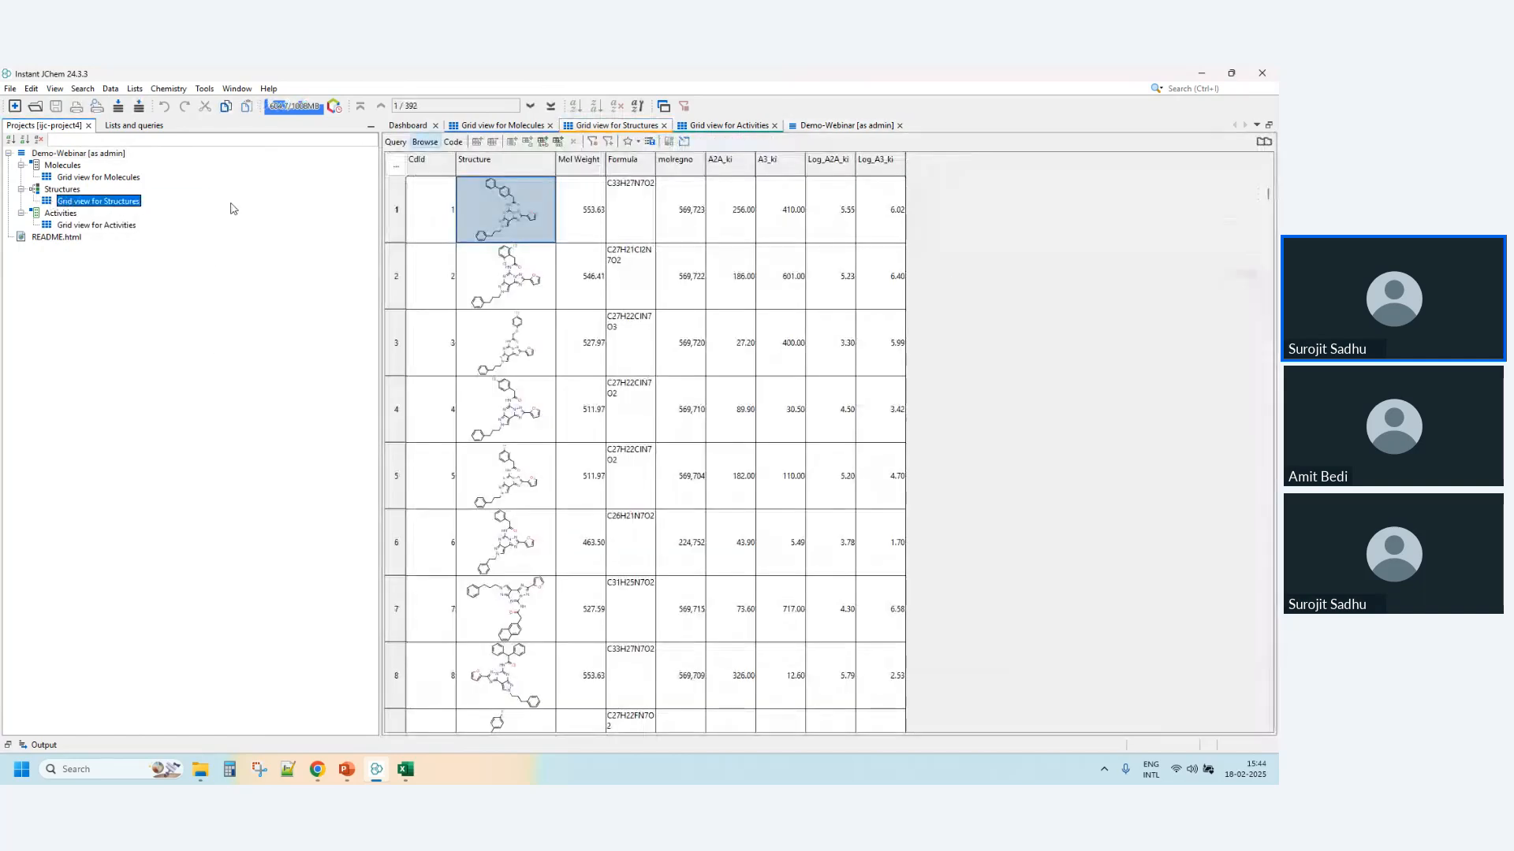
{"action": "left_click", "coordinate": [846, 126]}
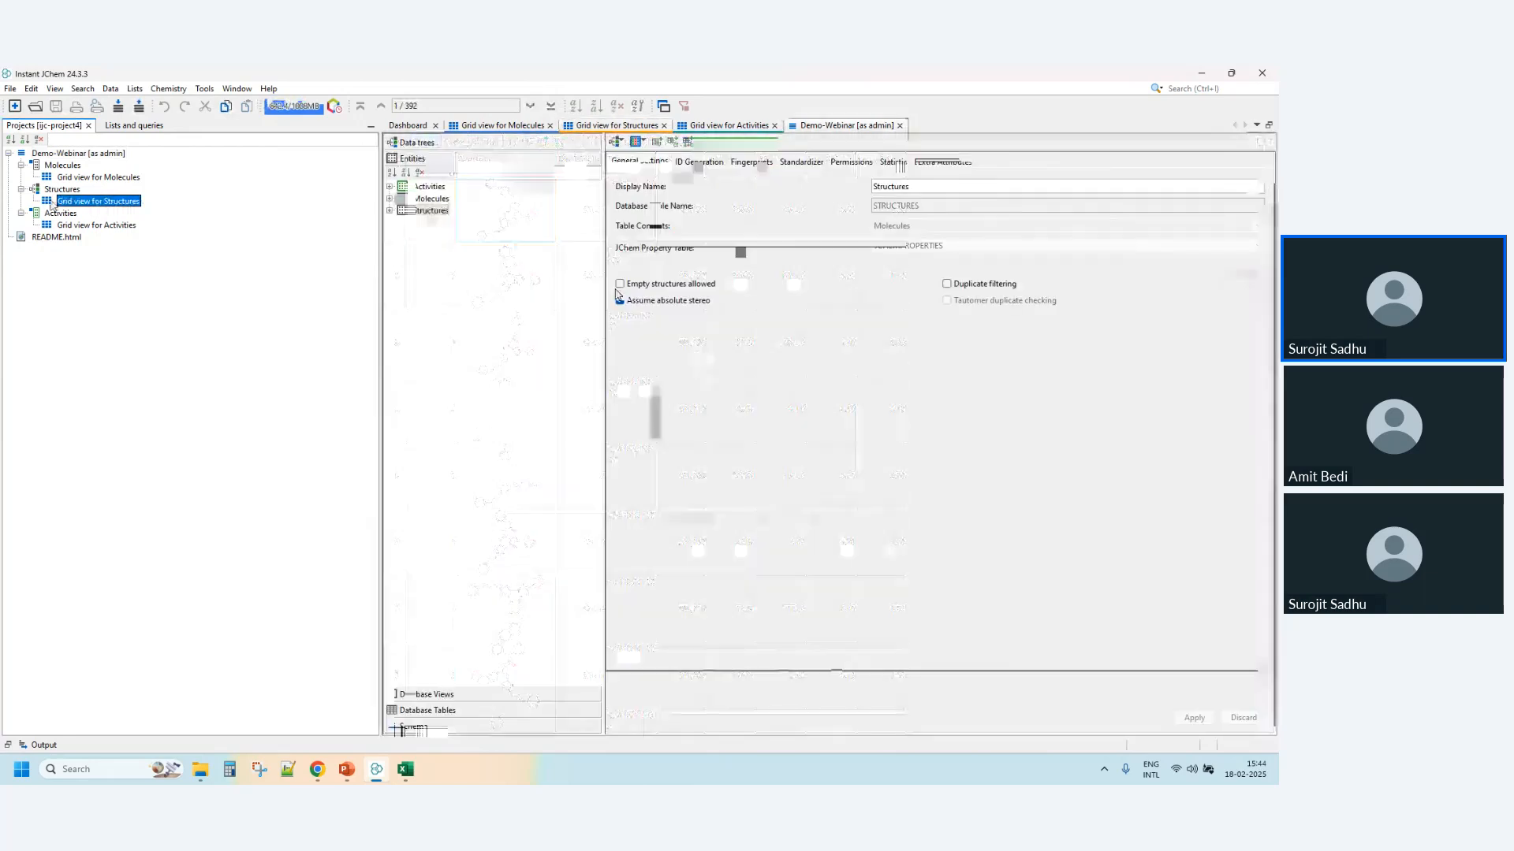
{"action": "right_click", "coordinate": [55, 191]}
{"action": "left_click", "coordinate": [107, 202]}
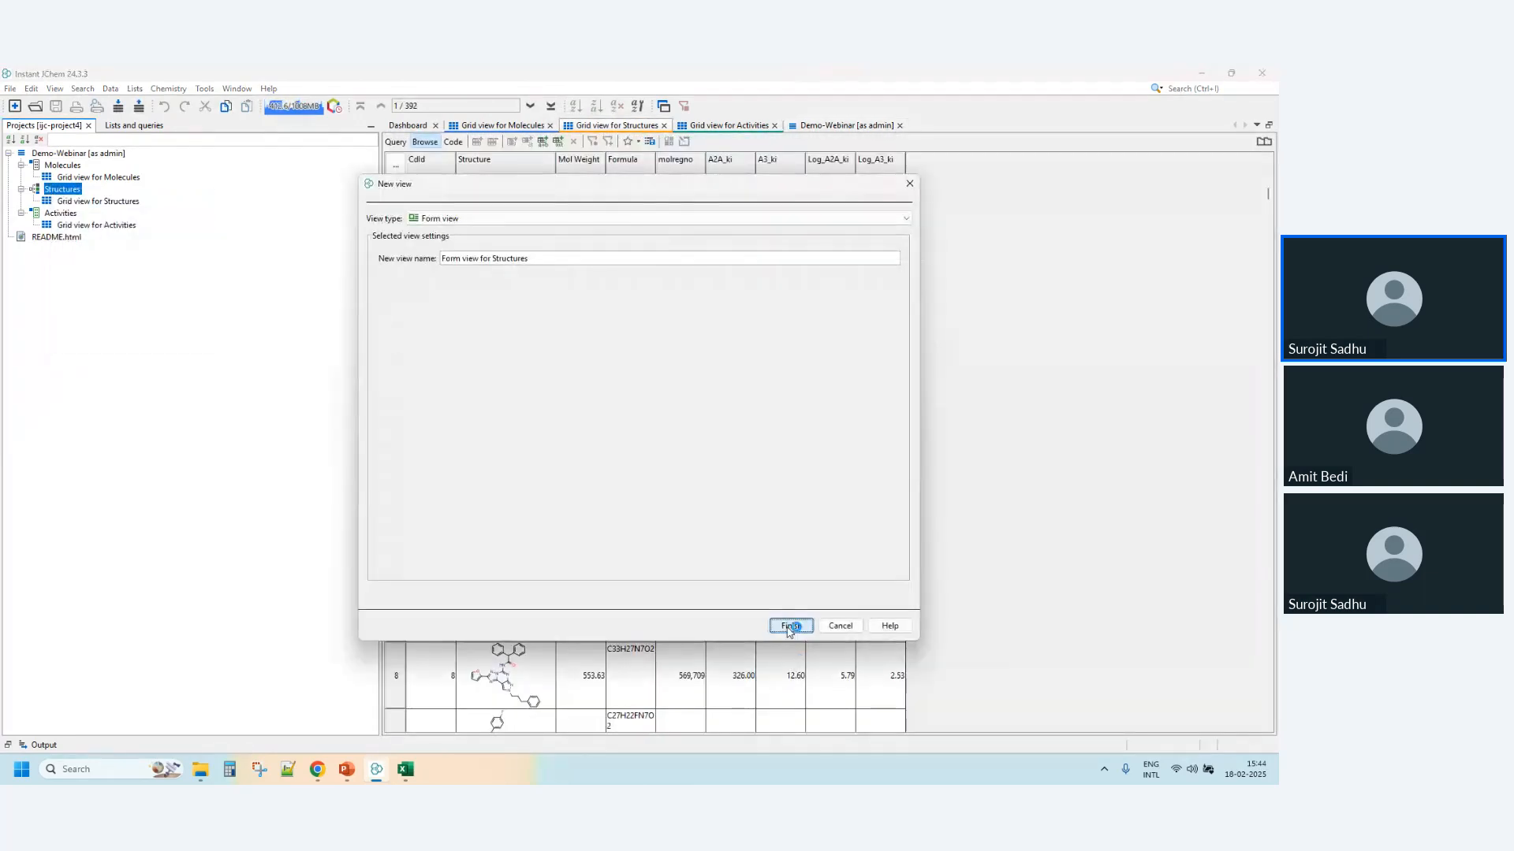
{"action": "left_click", "coordinate": [788, 629]}
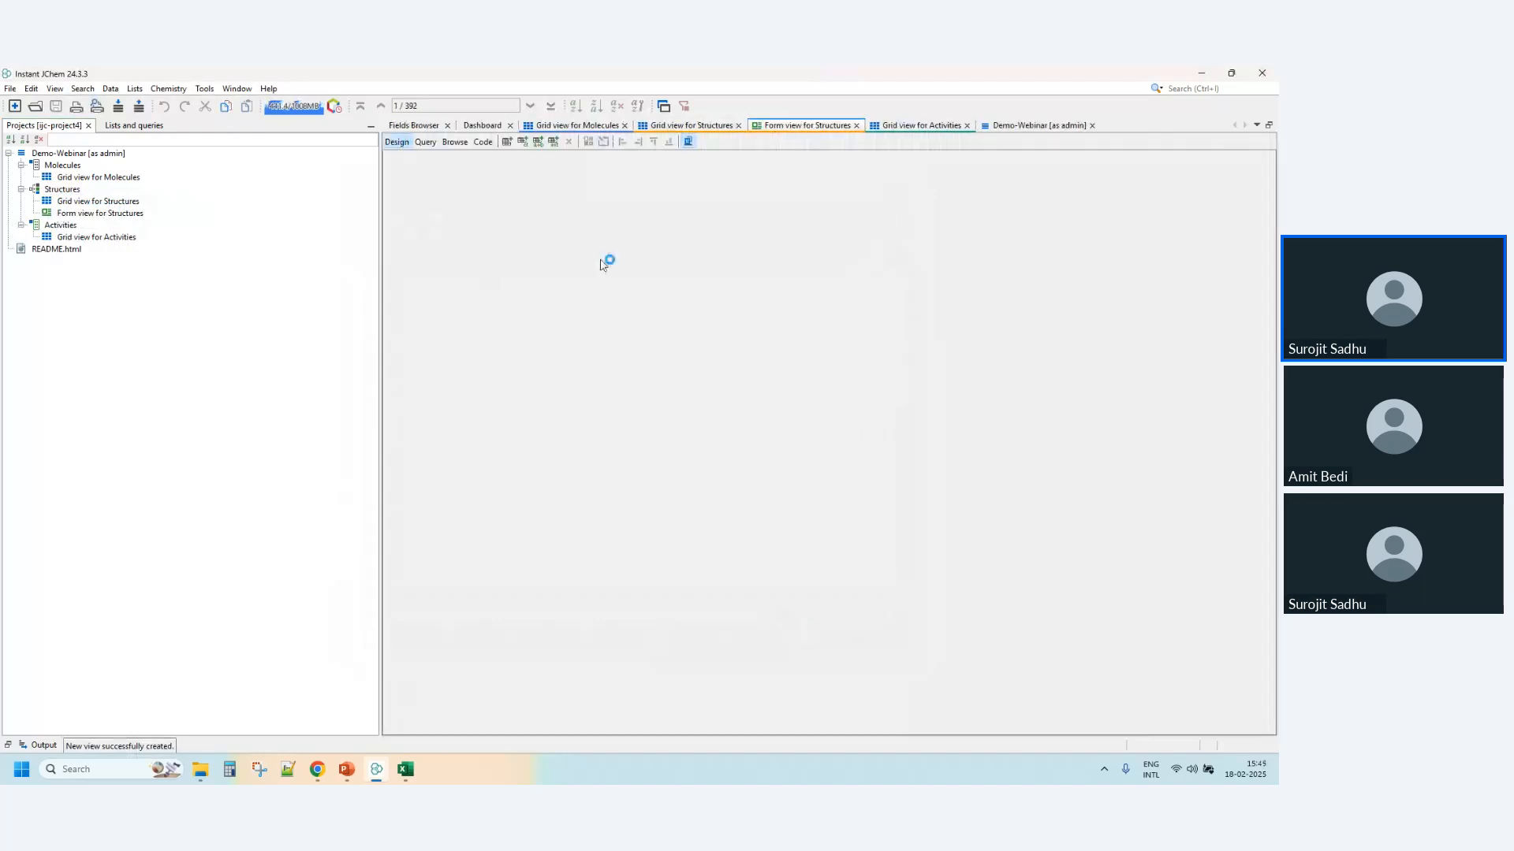
- Add a molecule pane bound to the Structure field and place it in the form's upper-left corner
{"action": "right_click", "coordinate": [601, 264]}
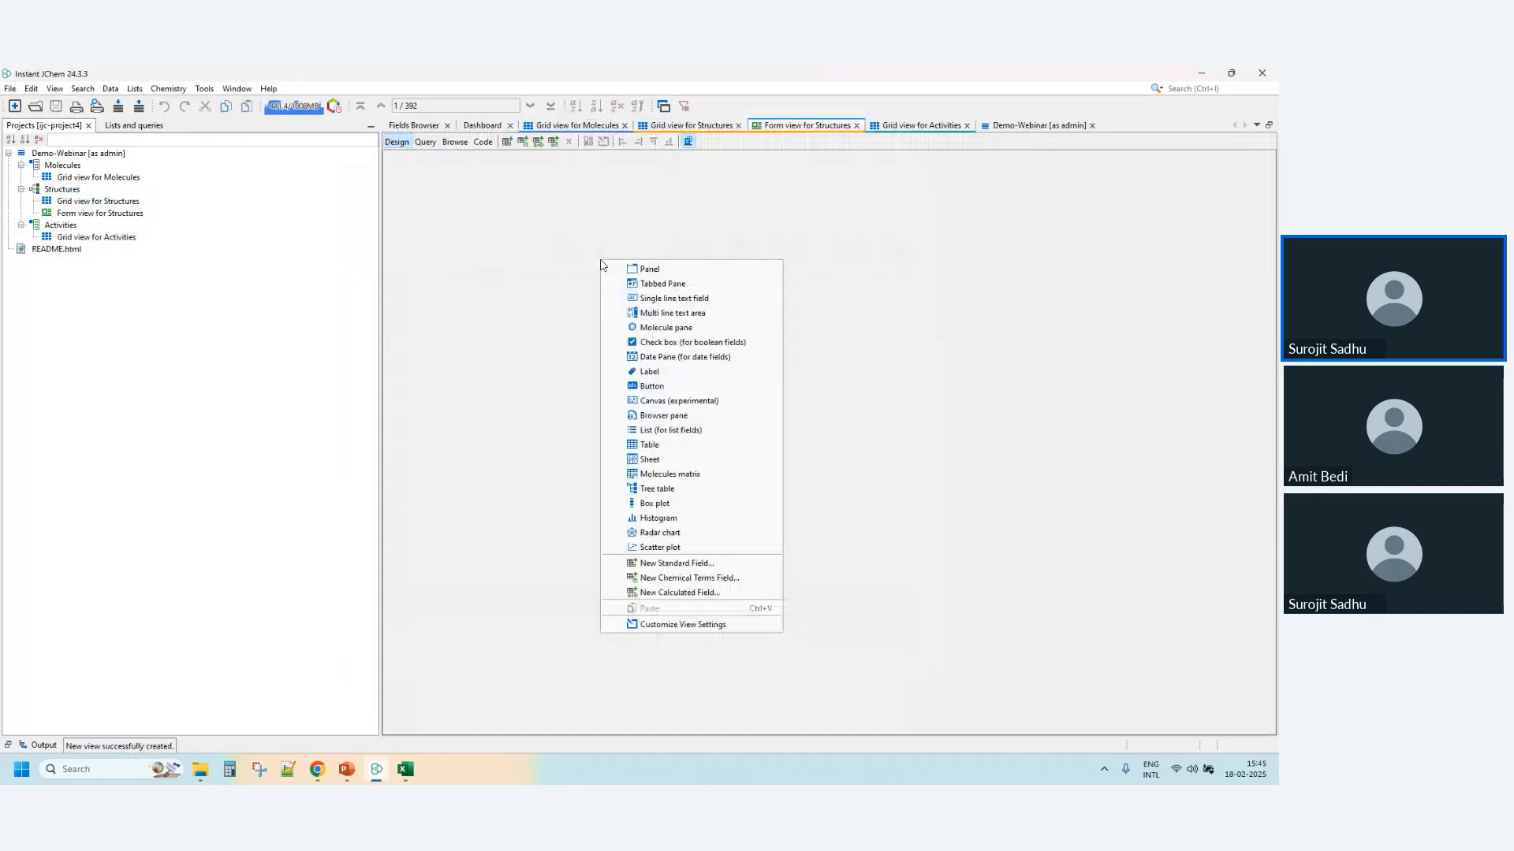
{"action": "left_click", "coordinate": [639, 329]}
{"action": "key", "text": "Return"}
{"action": "left_click_drag", "start_coordinate": [670, 363], "coordinate": [460, 244]}
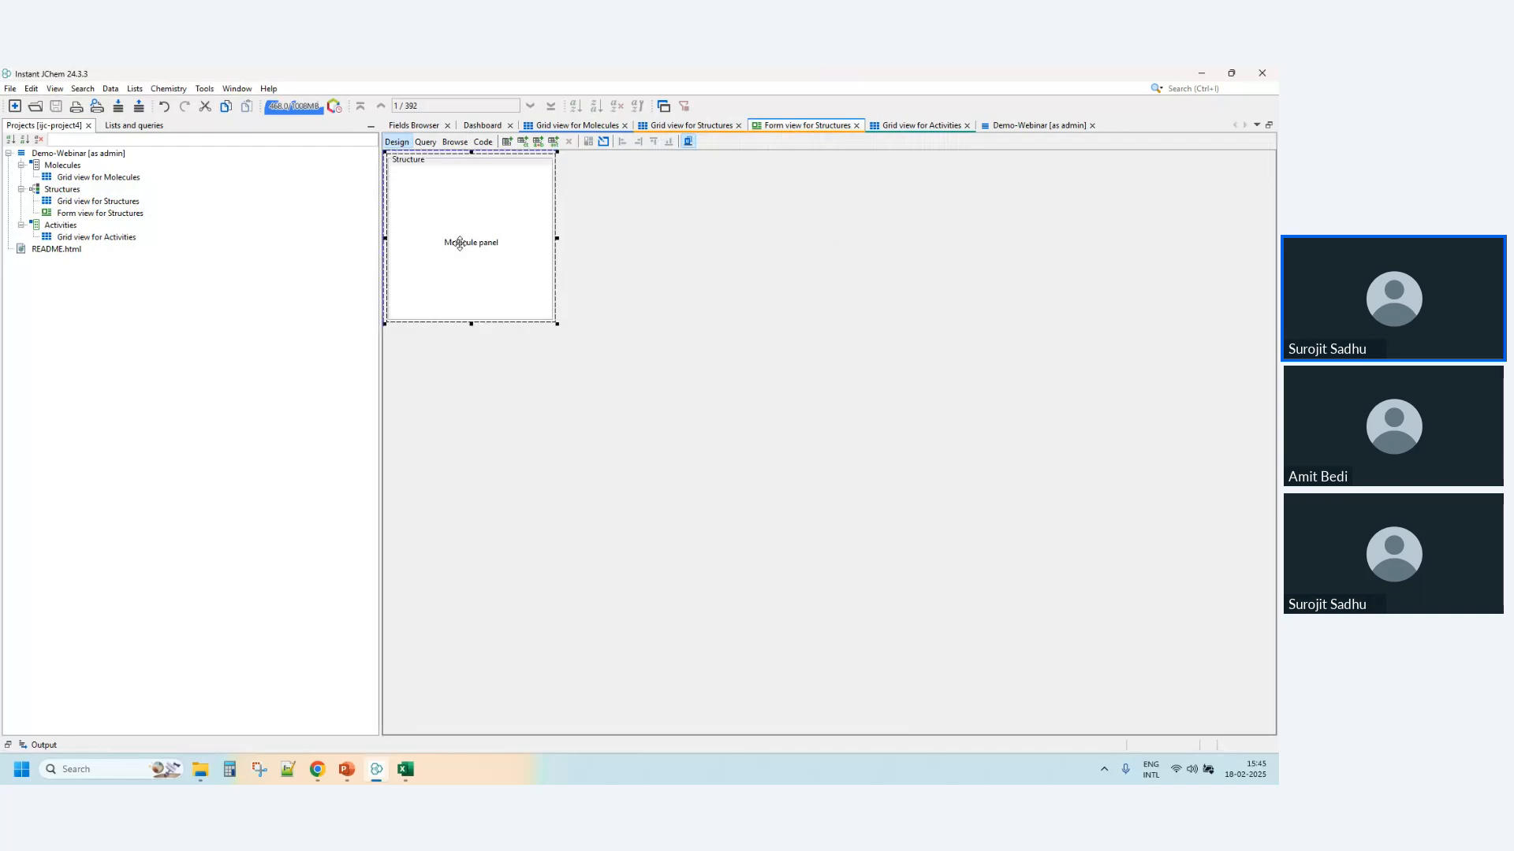
- Add a table bound to all Activities fields from ID to type and place it directly below the molecule pane
{"action": "right_click", "coordinate": [809, 335]}
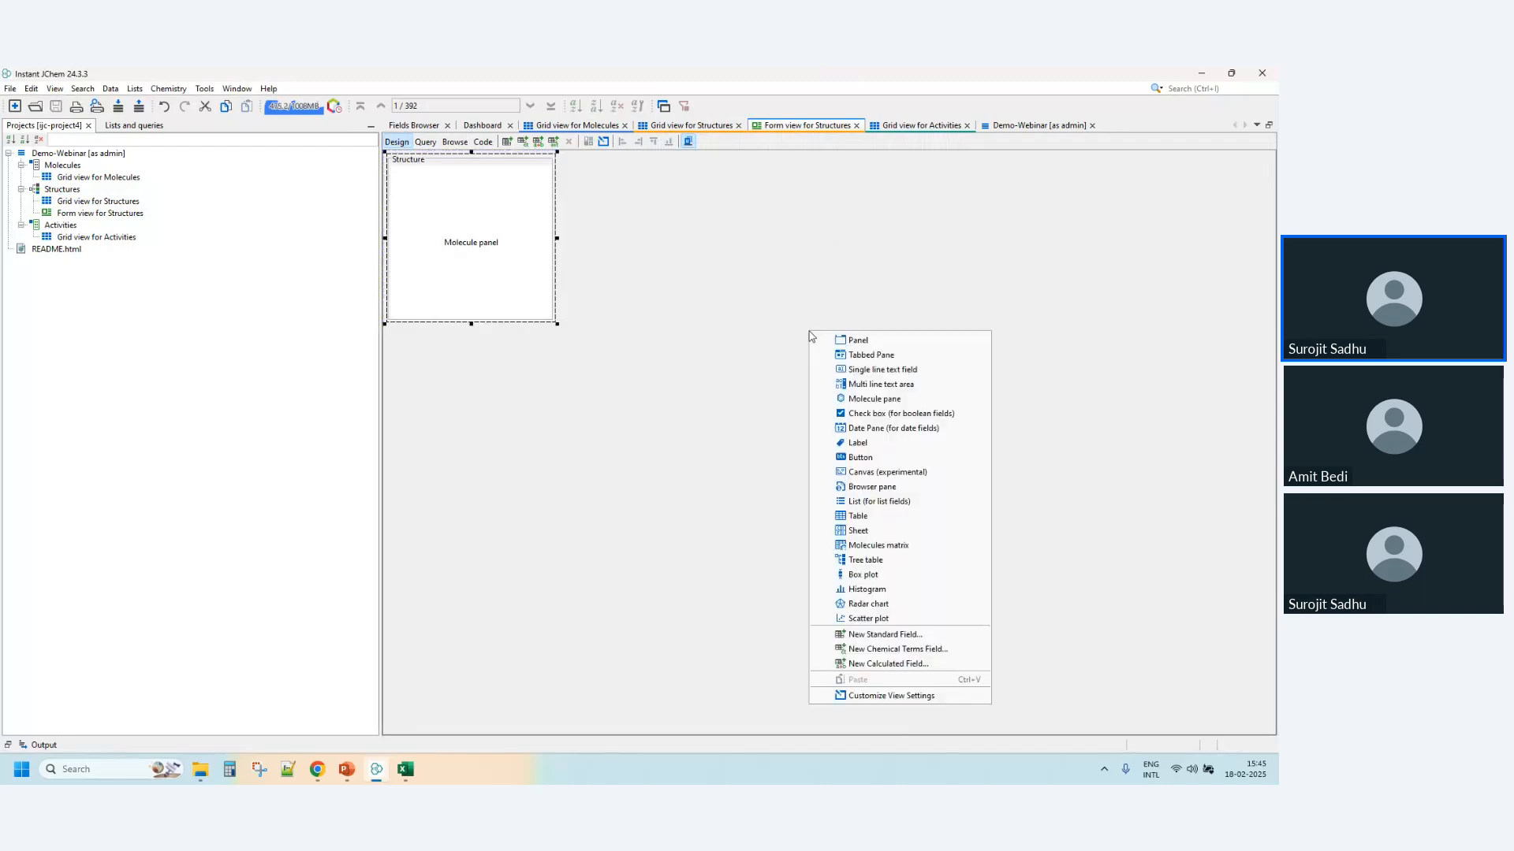
{"action": "left_click", "coordinate": [875, 518]}
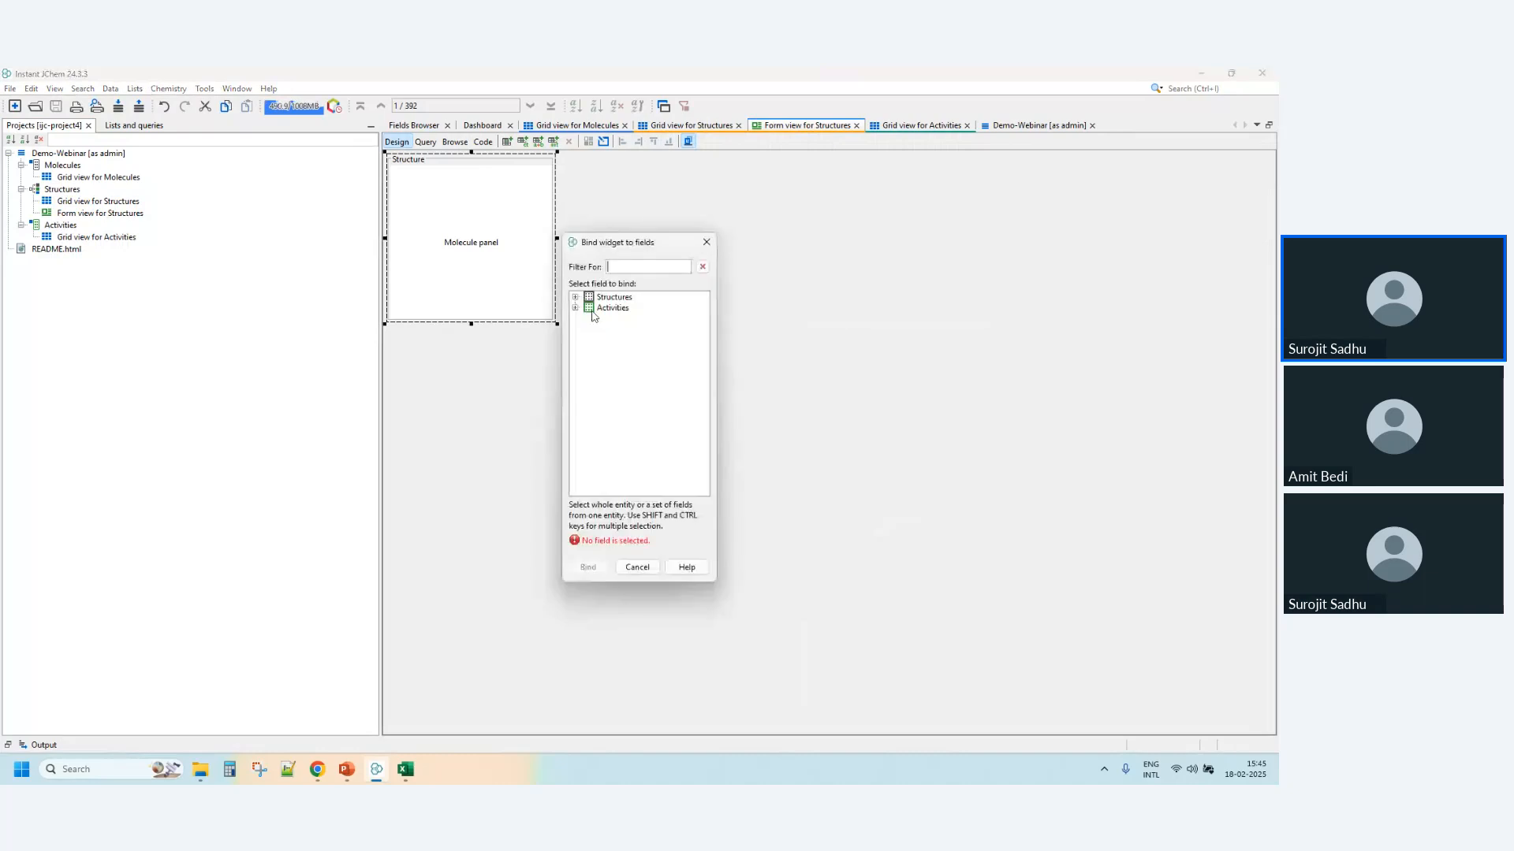
{"action": "left_click", "coordinate": [575, 308]}
{"action": "left_click", "coordinate": [616, 320]}
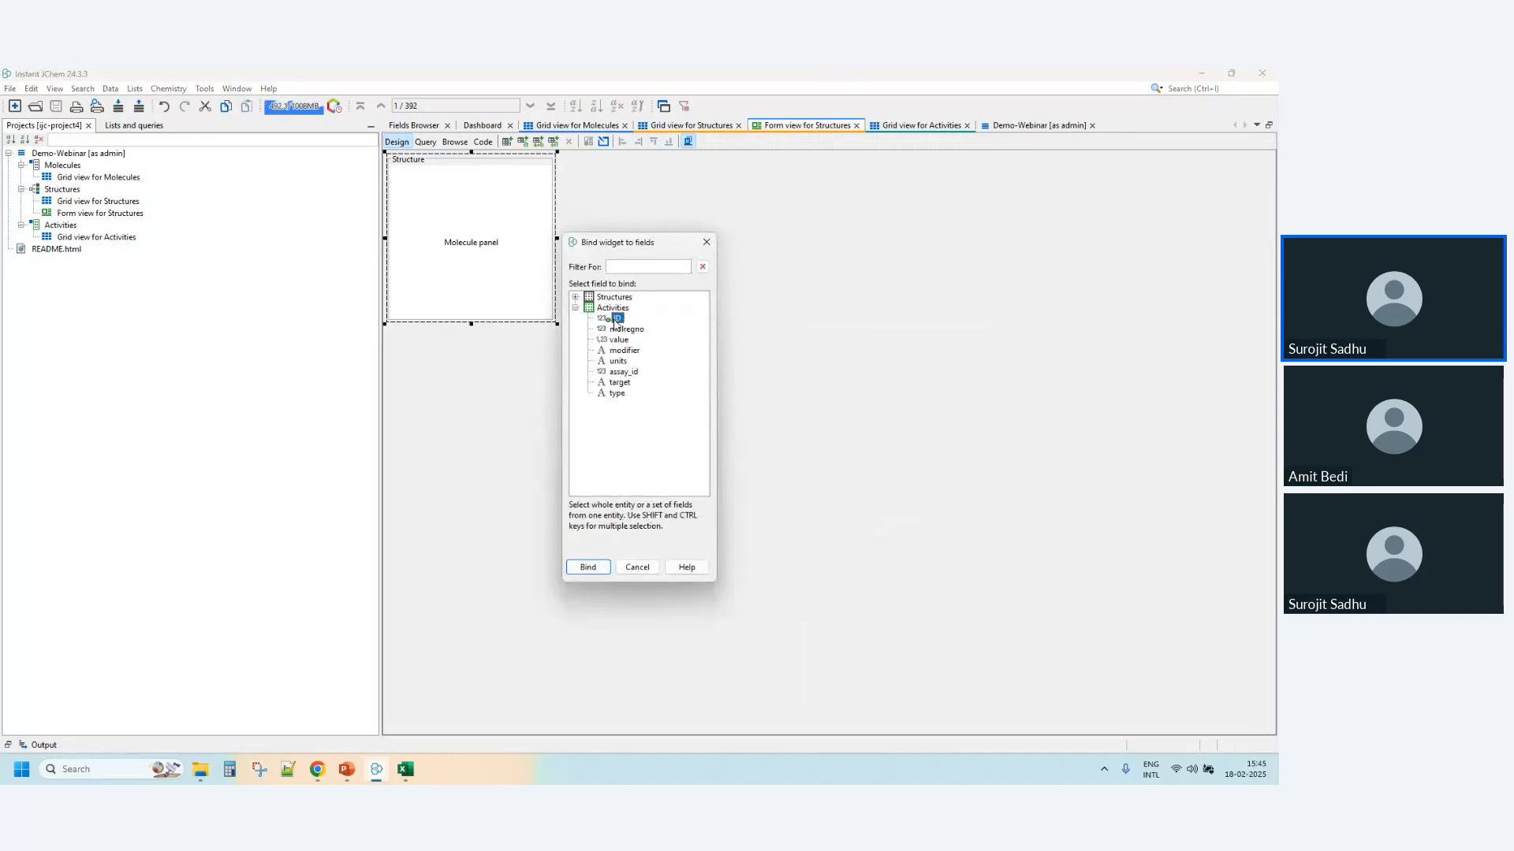
{"action": "left_click", "coordinate": [617, 394], "text": "shift"}
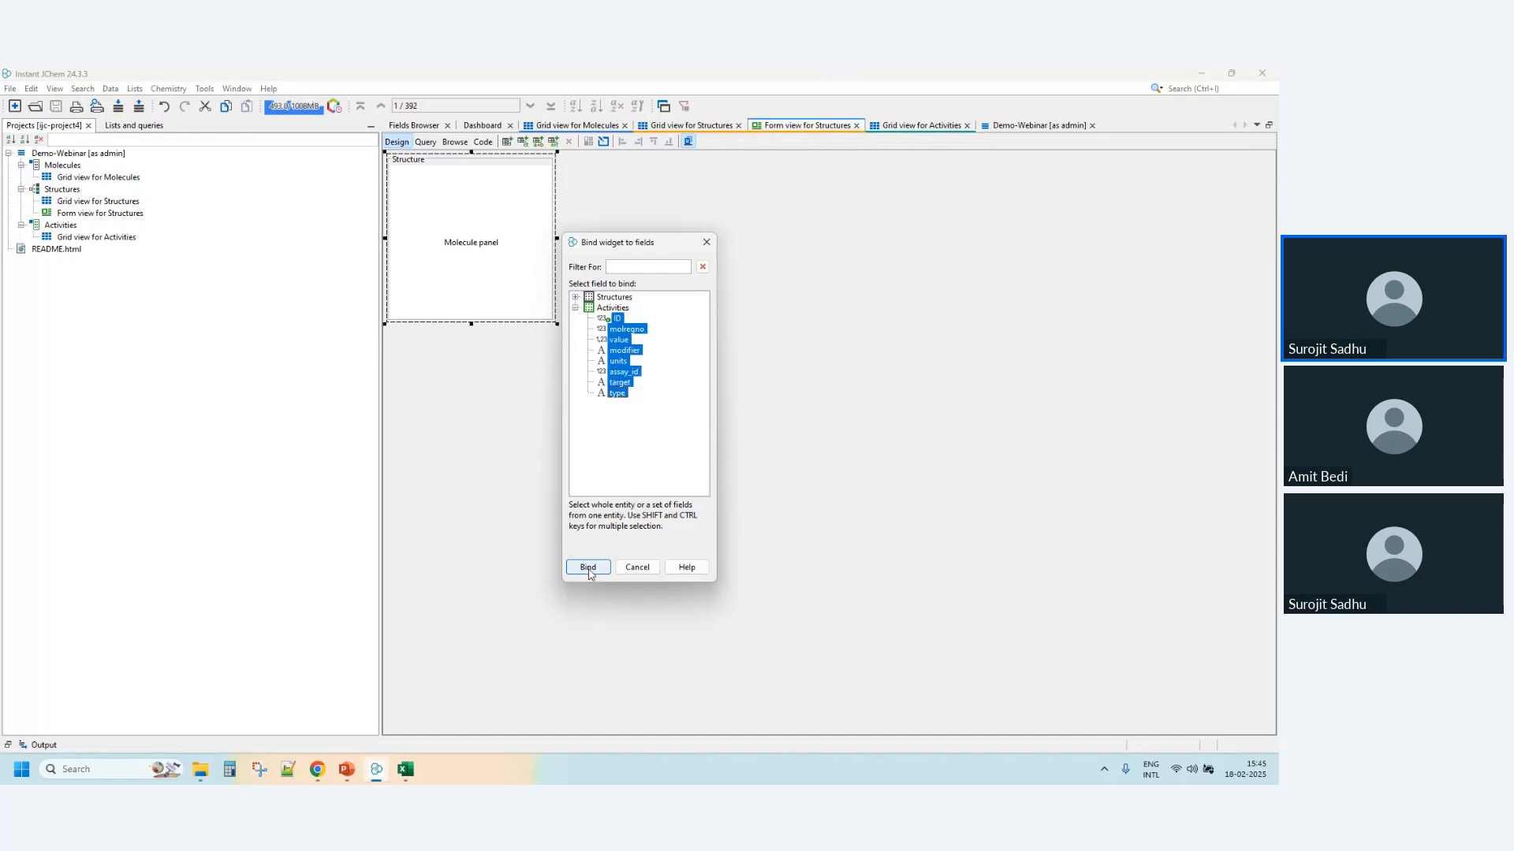
{"action": "left_click", "coordinate": [588, 568]}
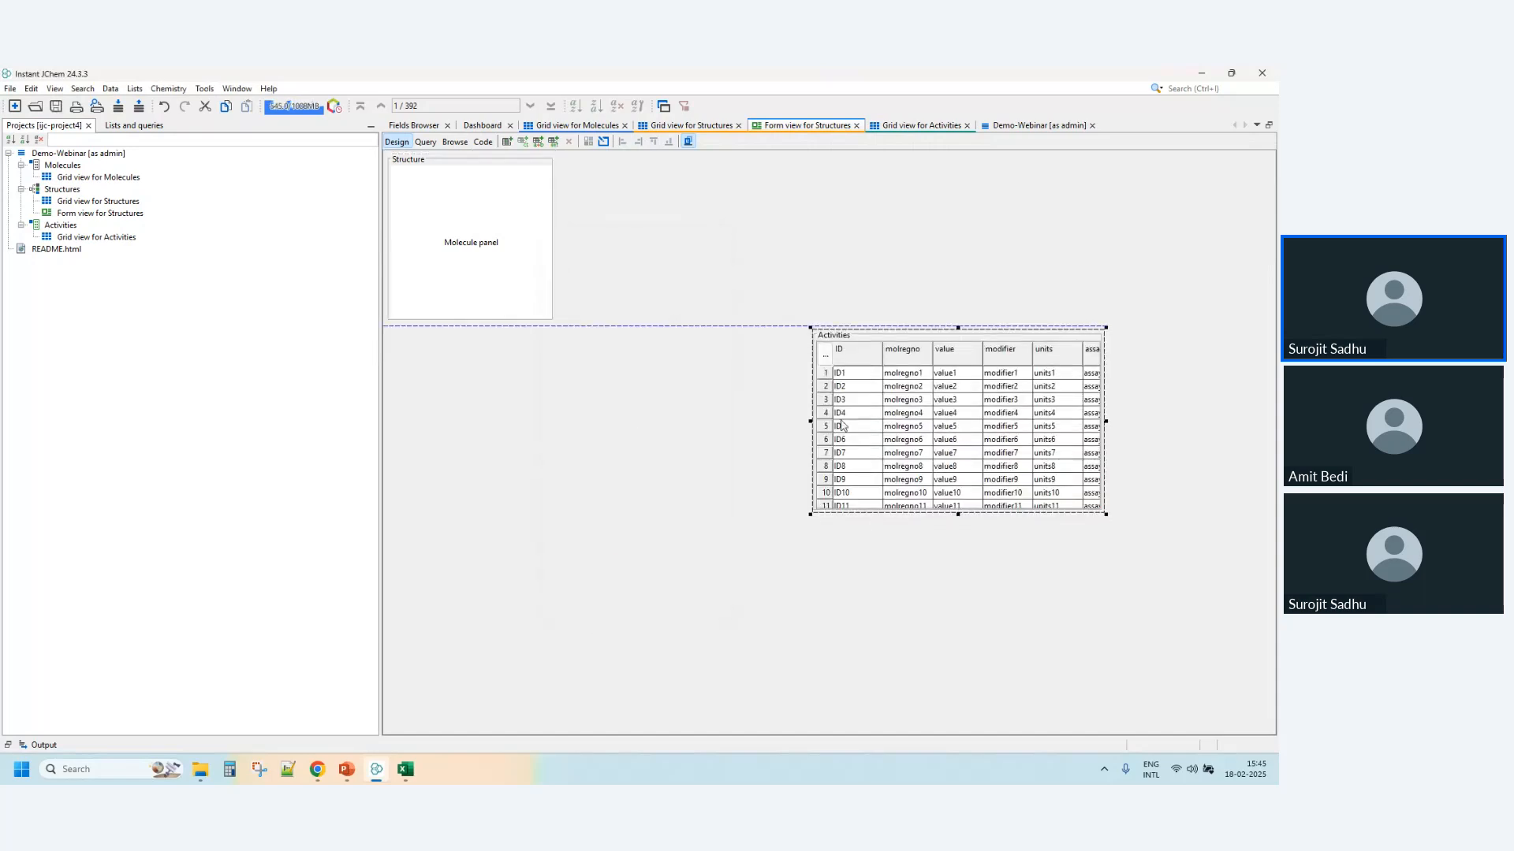
{"action": "left_click_drag", "start_coordinate": [842, 425], "coordinate": [384, 412]}
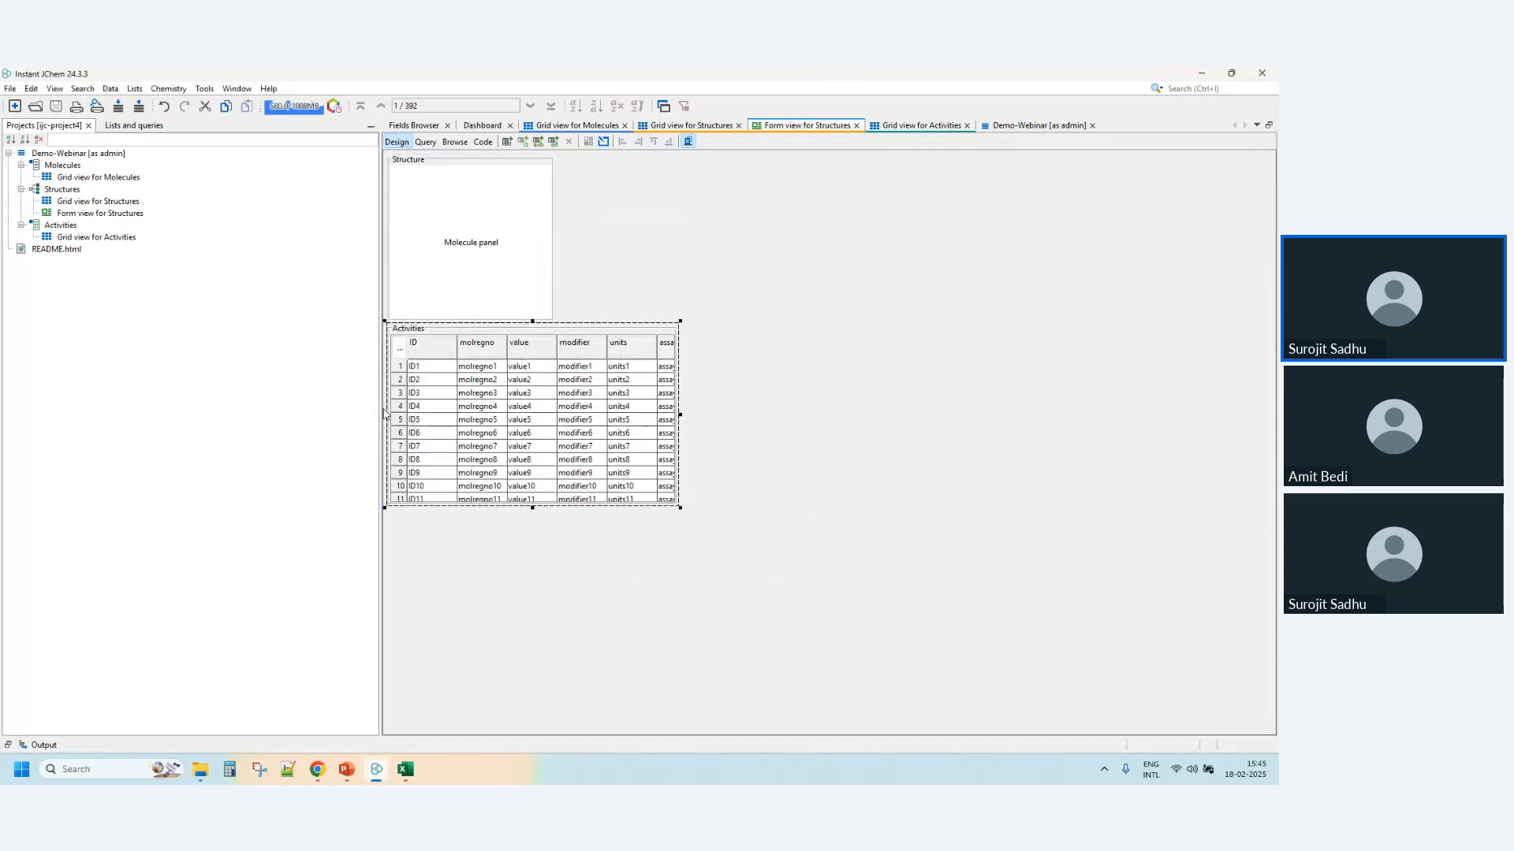
- Add a table of the Structures fields from Mol Weight onward and place it just right of the molecule pane
{"action": "right_click", "coordinate": [632, 246]}
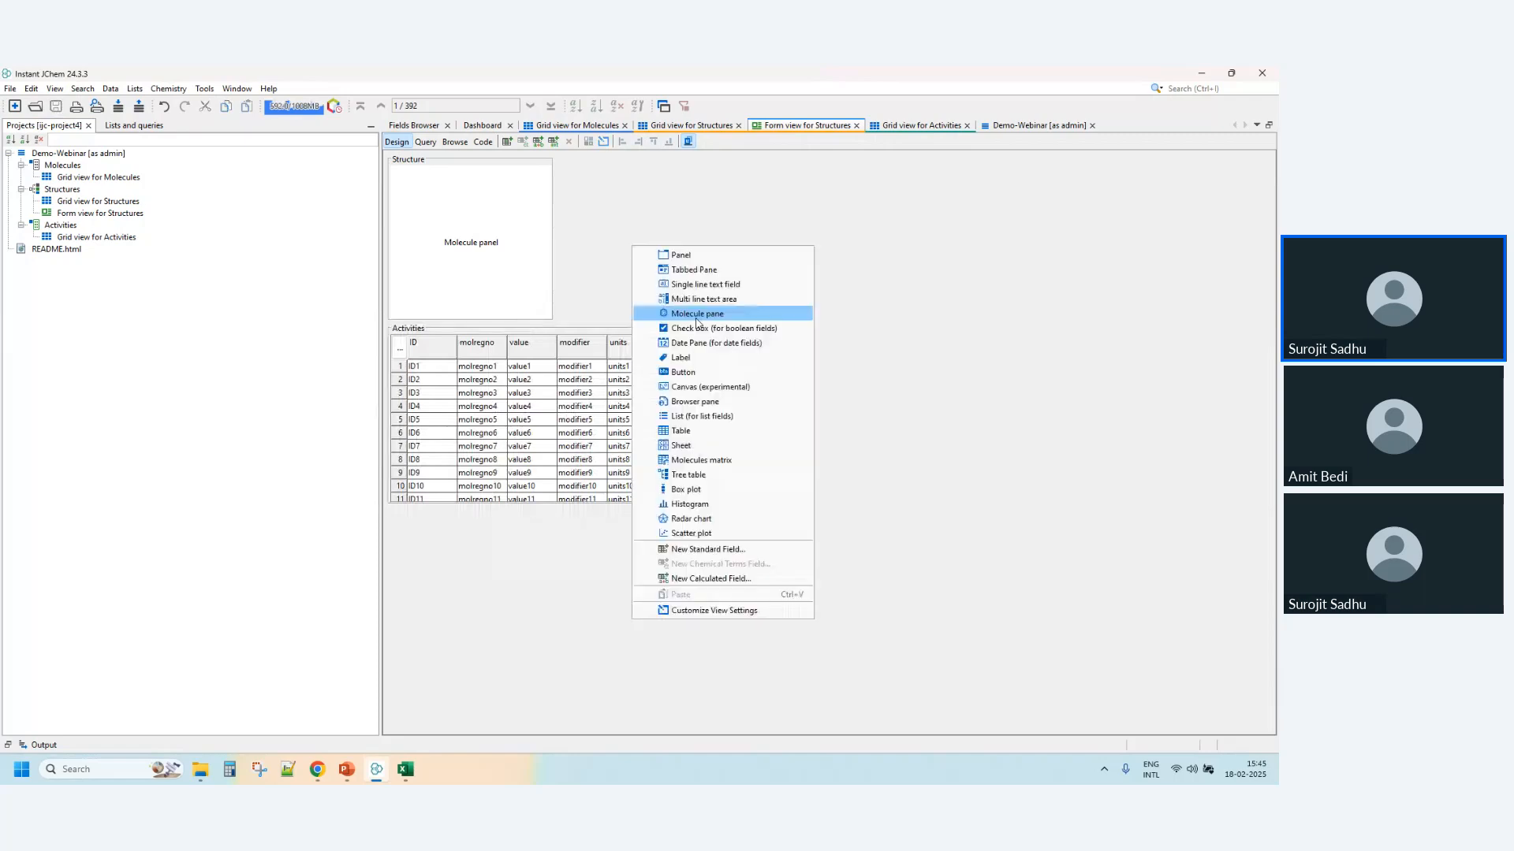
{"action": "left_click", "coordinate": [682, 446]}
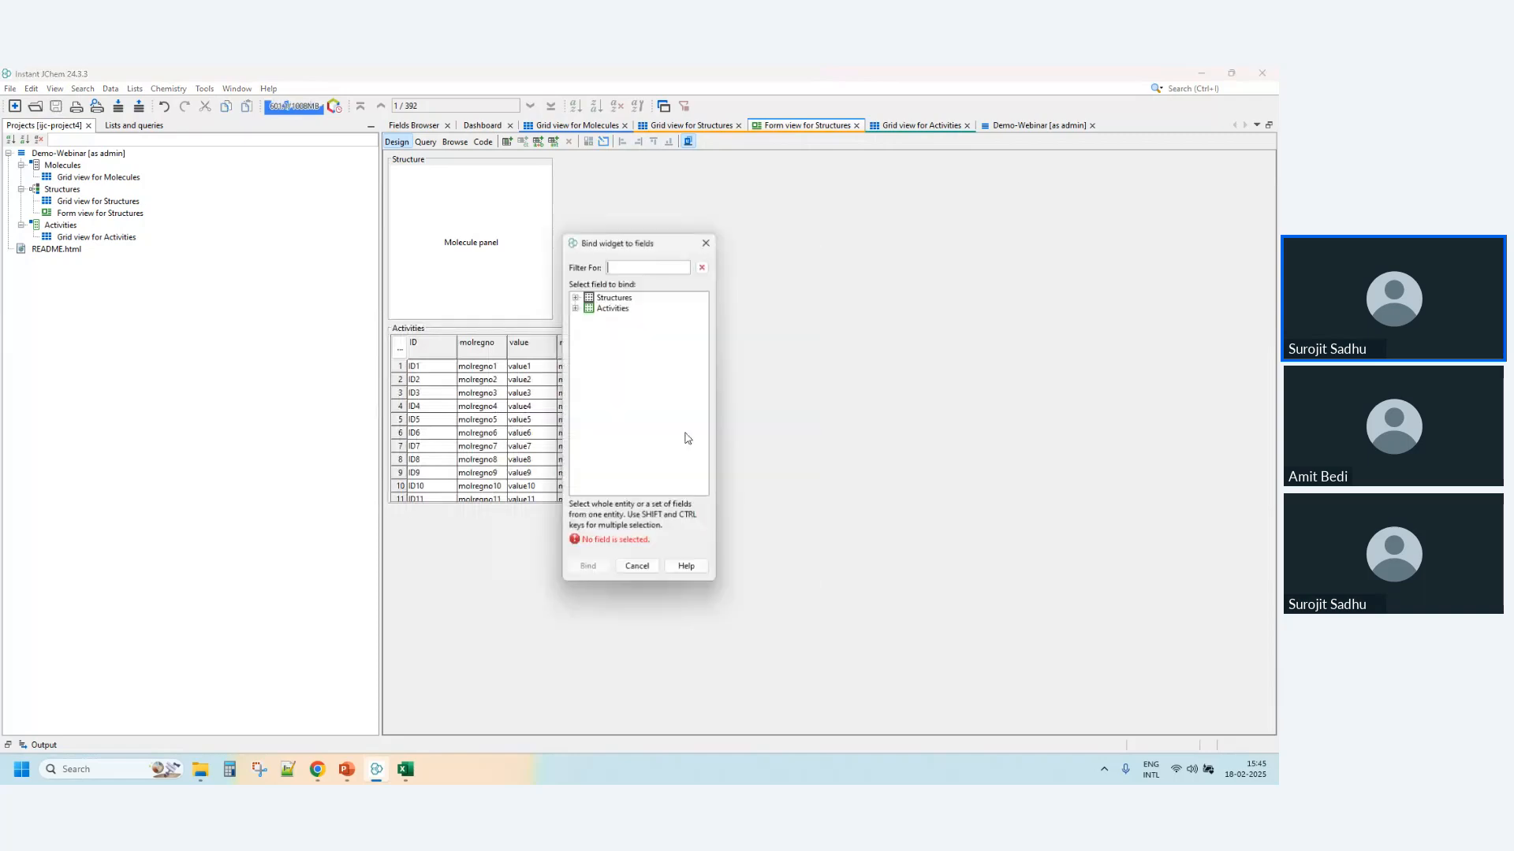
{"action": "left_click", "coordinate": [627, 393], "text": "shift"}
{"action": "key", "text": "Return"}
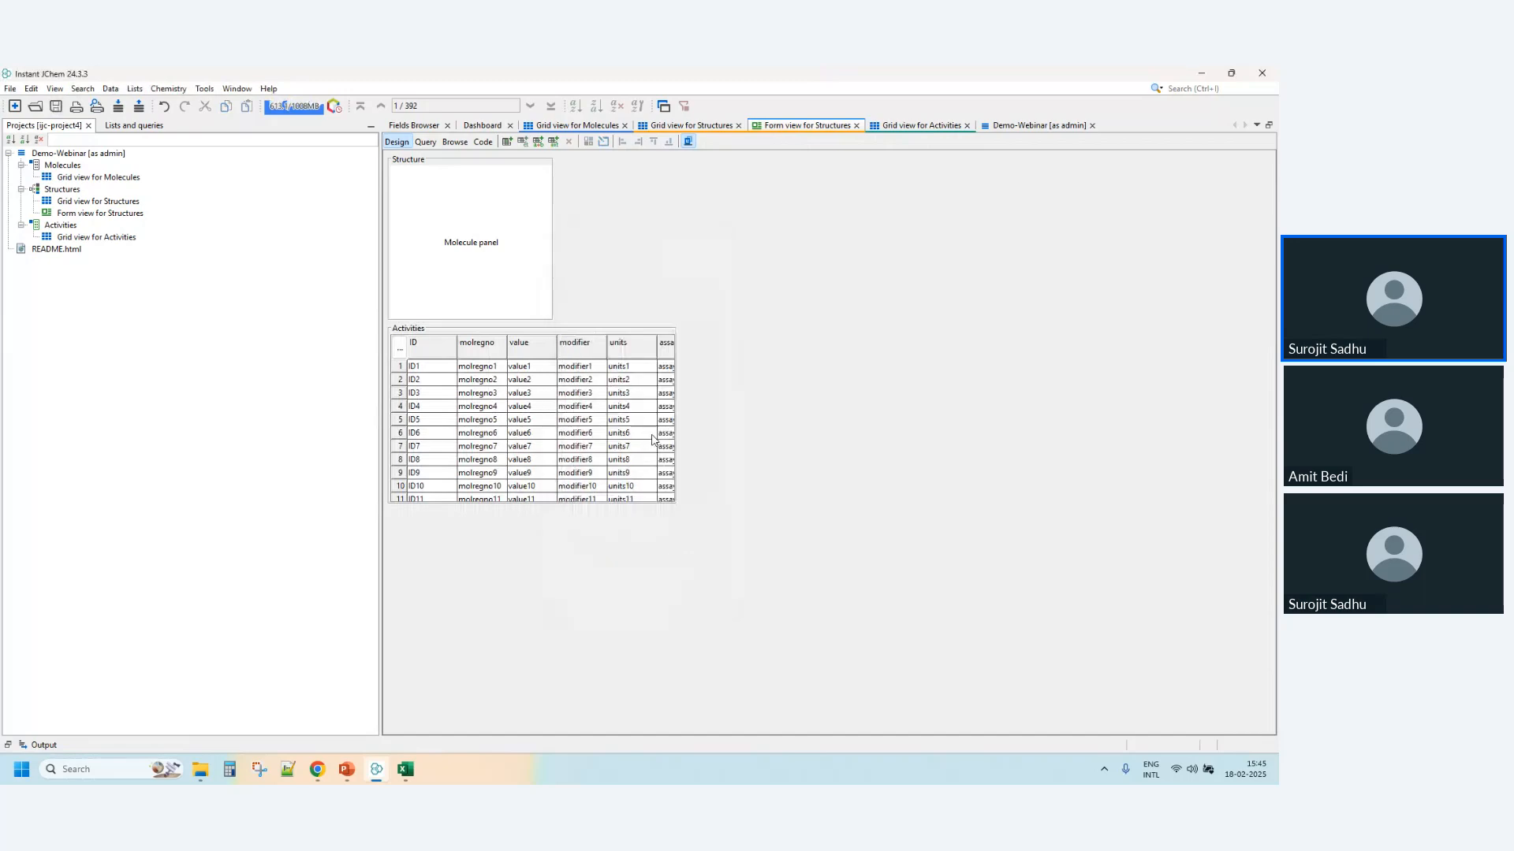
{"action": "left_click_drag", "start_coordinate": [721, 355], "coordinate": [668, 233]}
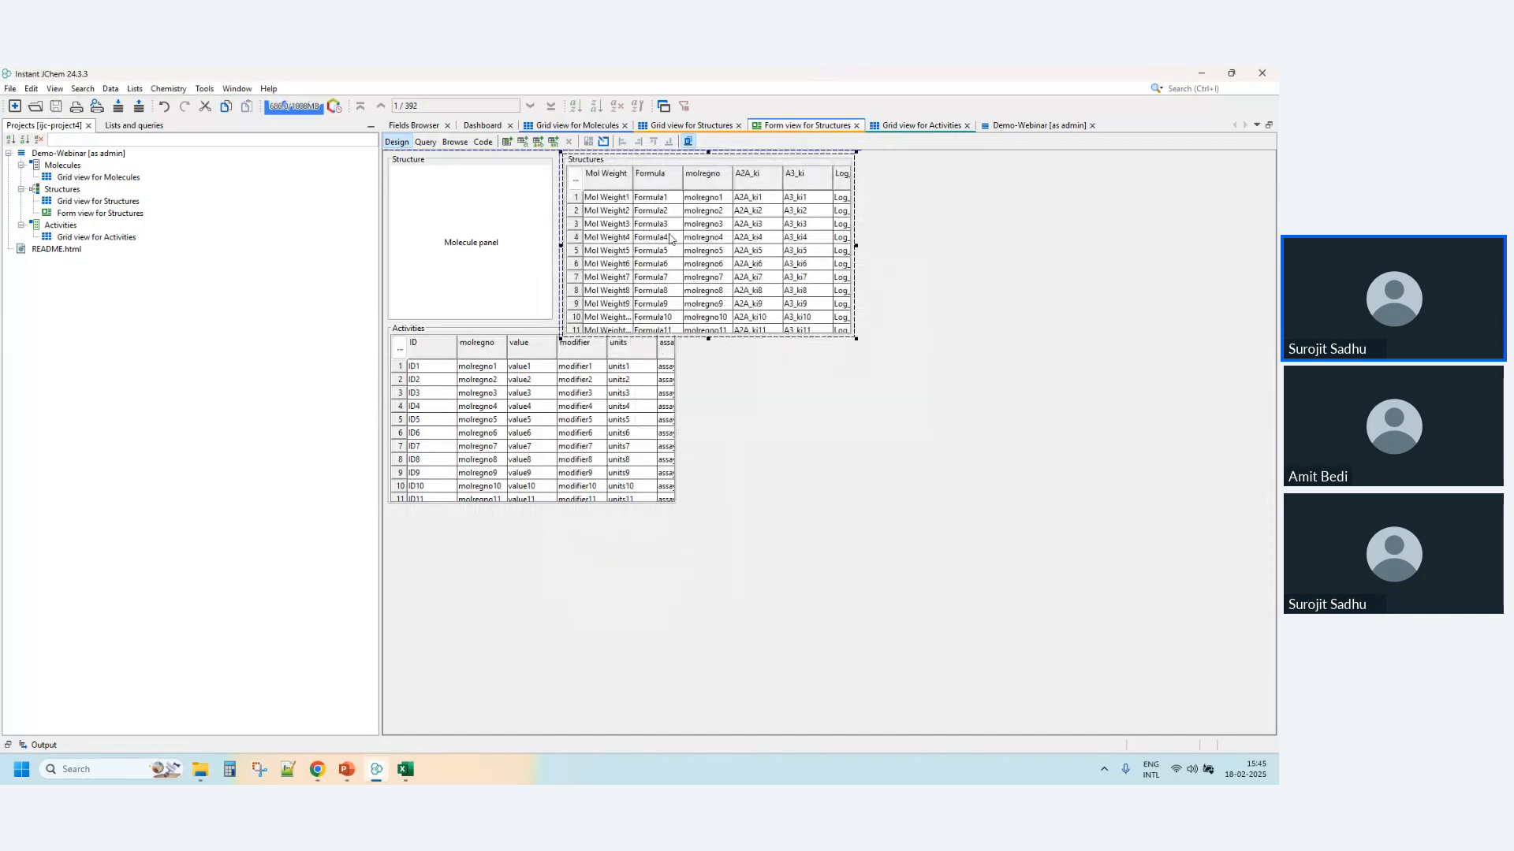
- Widen the Activities table until its right edge lines up with the Structures table
{"action": "left_click", "coordinate": [662, 414]}
{"action": "left_click_drag", "start_coordinate": [676, 413], "coordinate": [855, 414]}
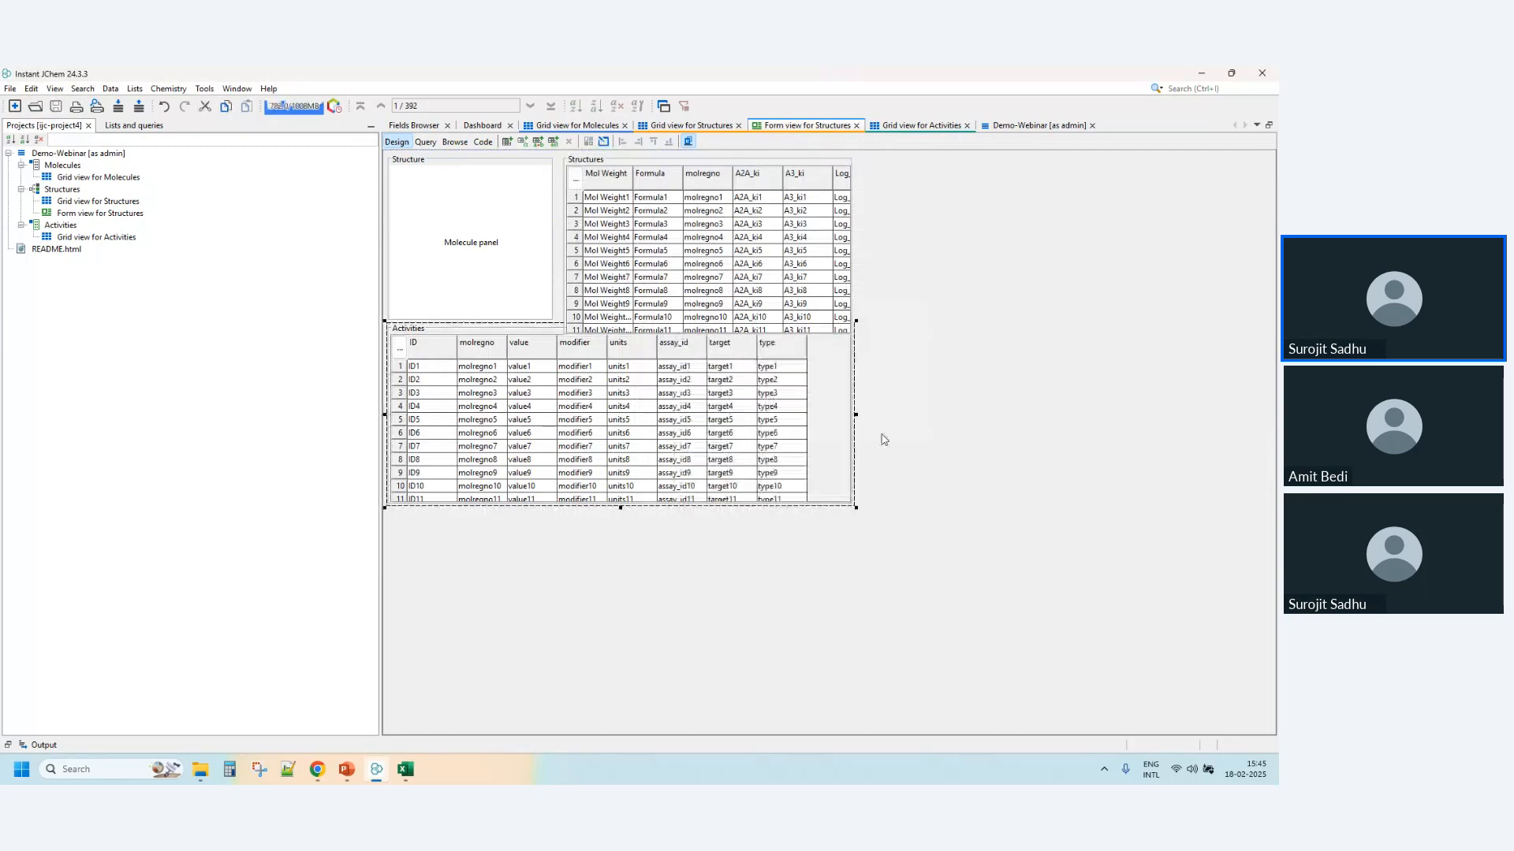
{"action": "left_click", "coordinate": [884, 439]}
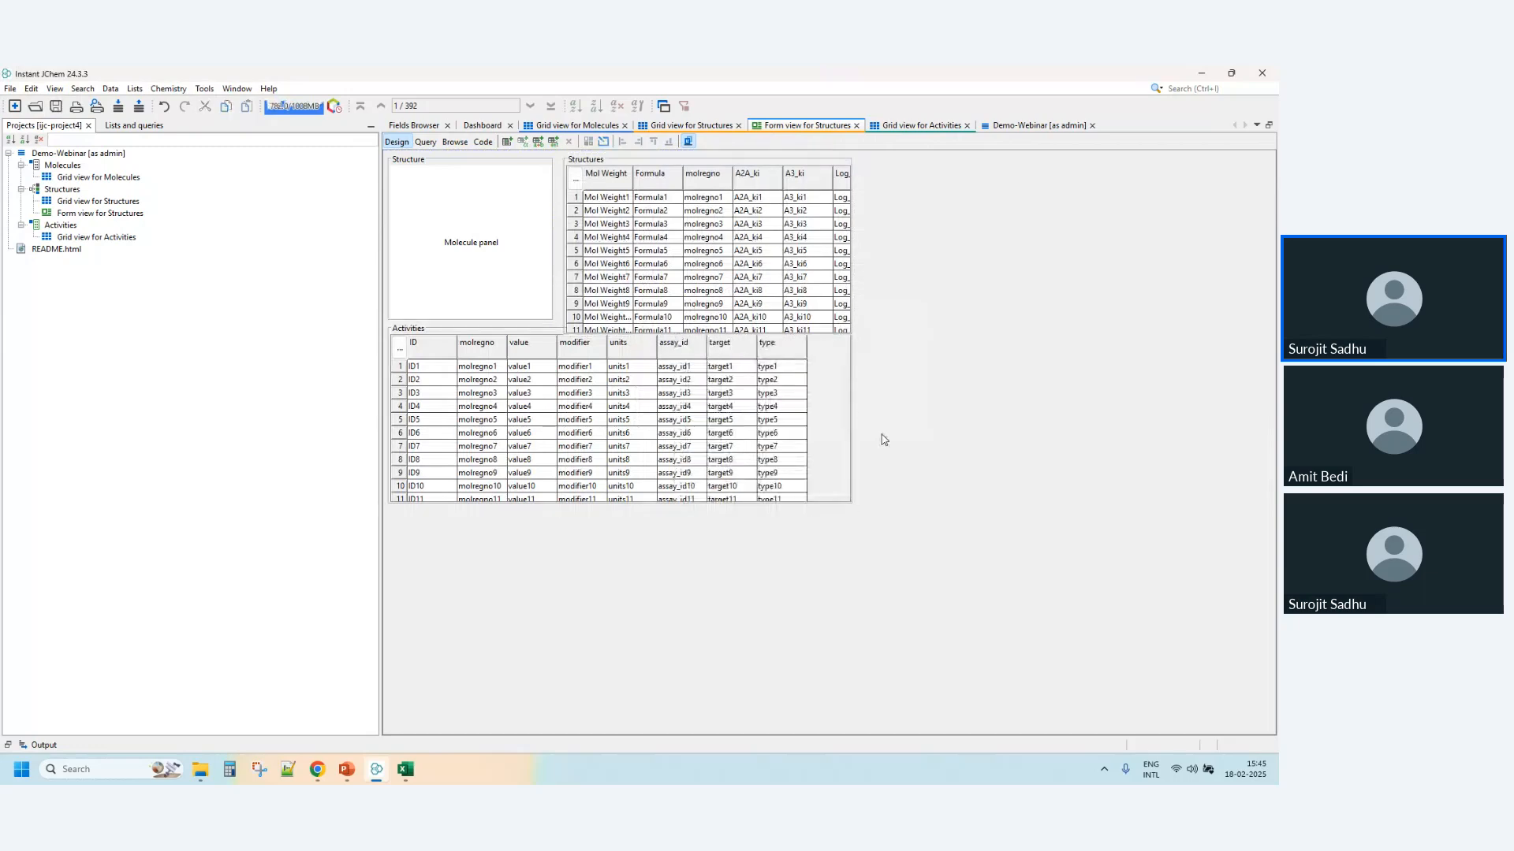
- Add a tabbed pane to the right of the Activities table and name its first tab Chem
{"action": "right_click", "coordinate": [884, 439]}
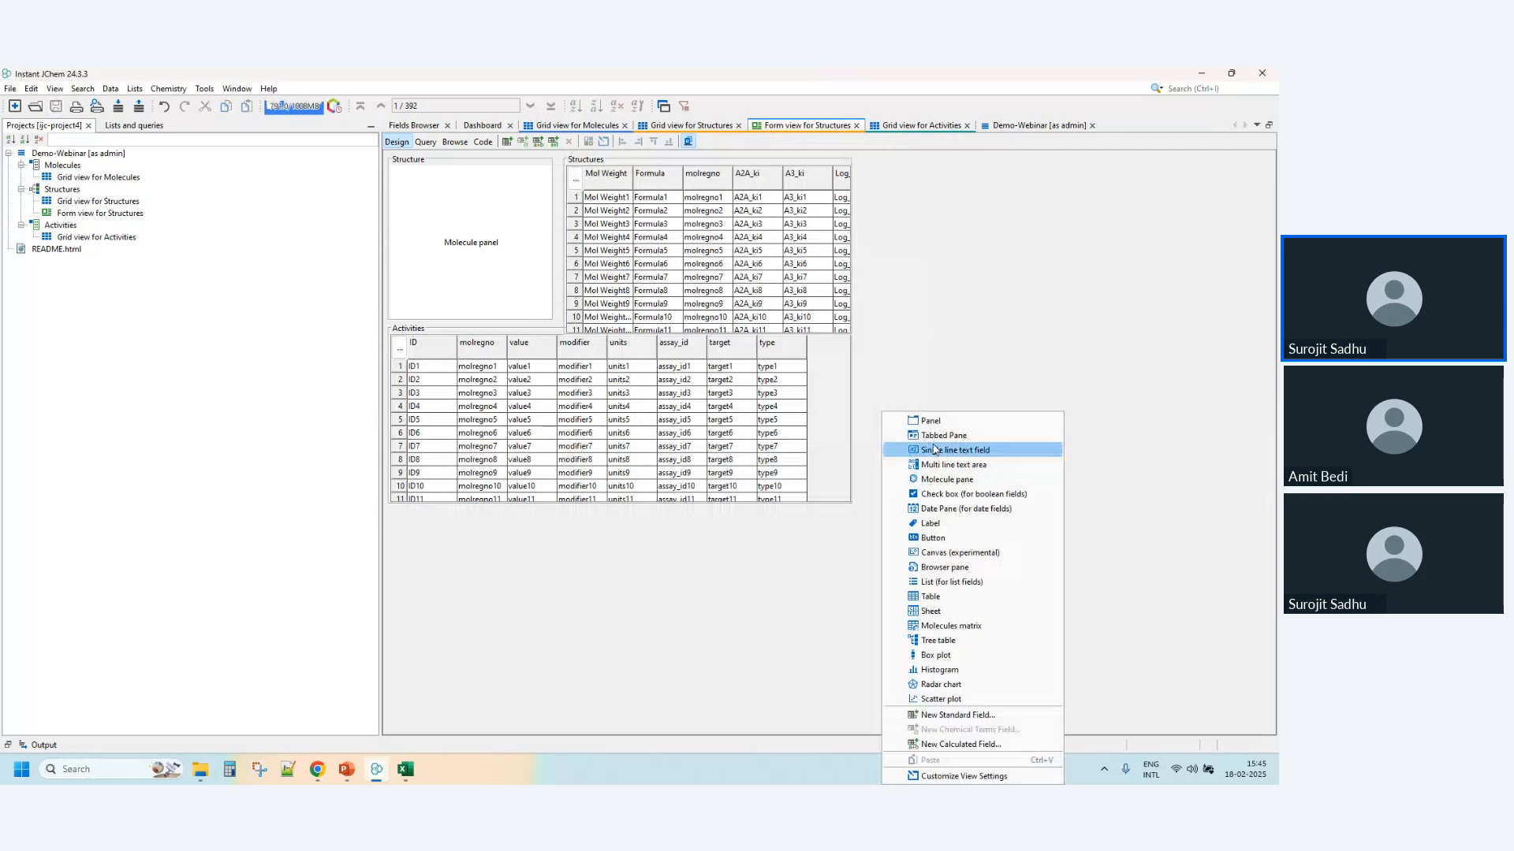
{"action": "left_click", "coordinate": [935, 435]}
{"action": "double_click", "coordinate": [915, 448]}
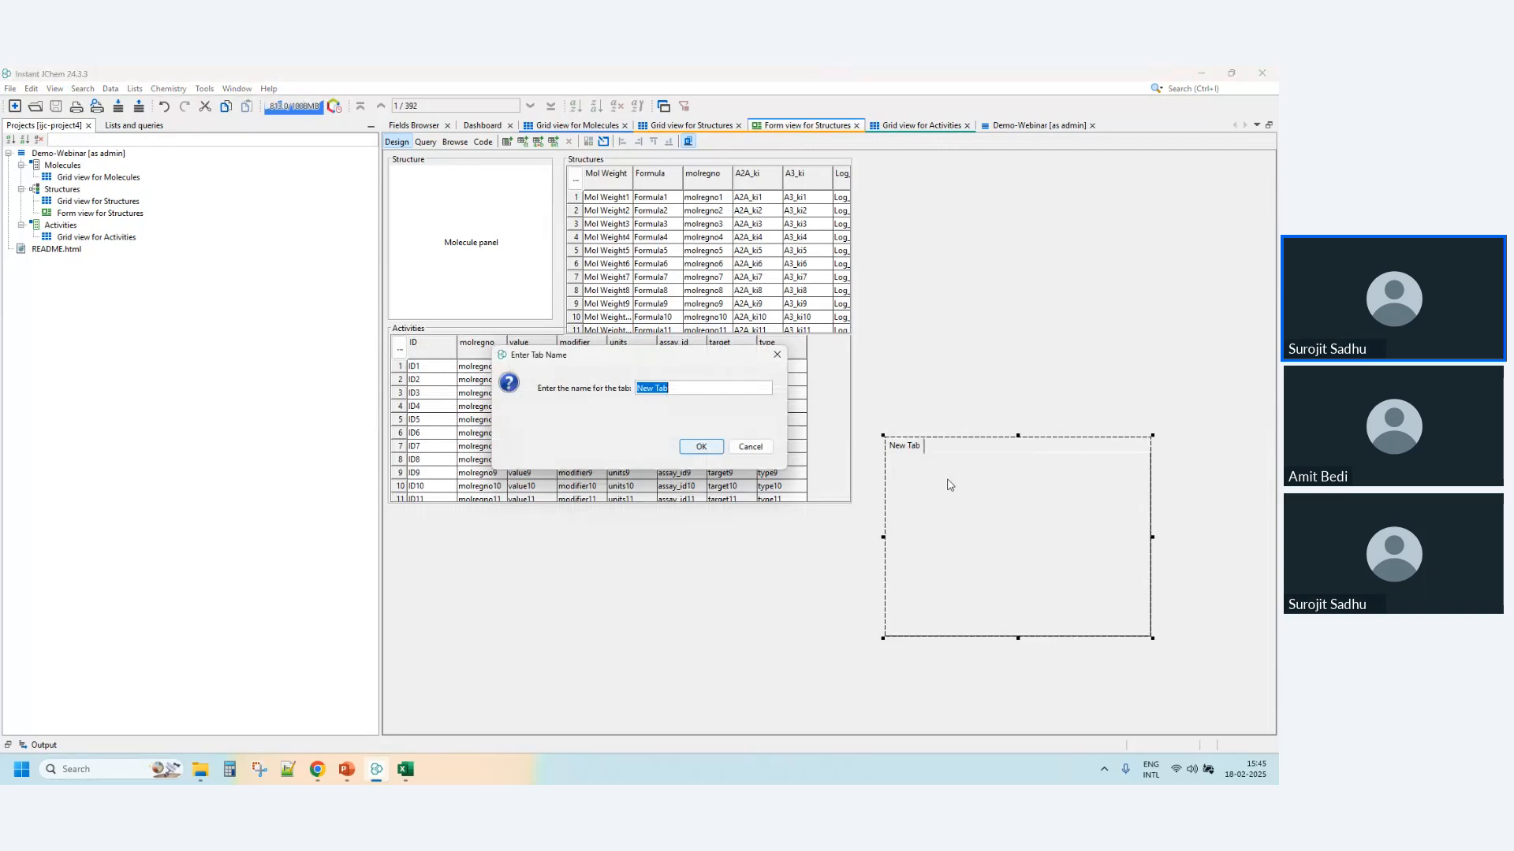
{"action": "type", "text": "Chem"}
{"action": "left_click", "coordinate": [701, 447]}
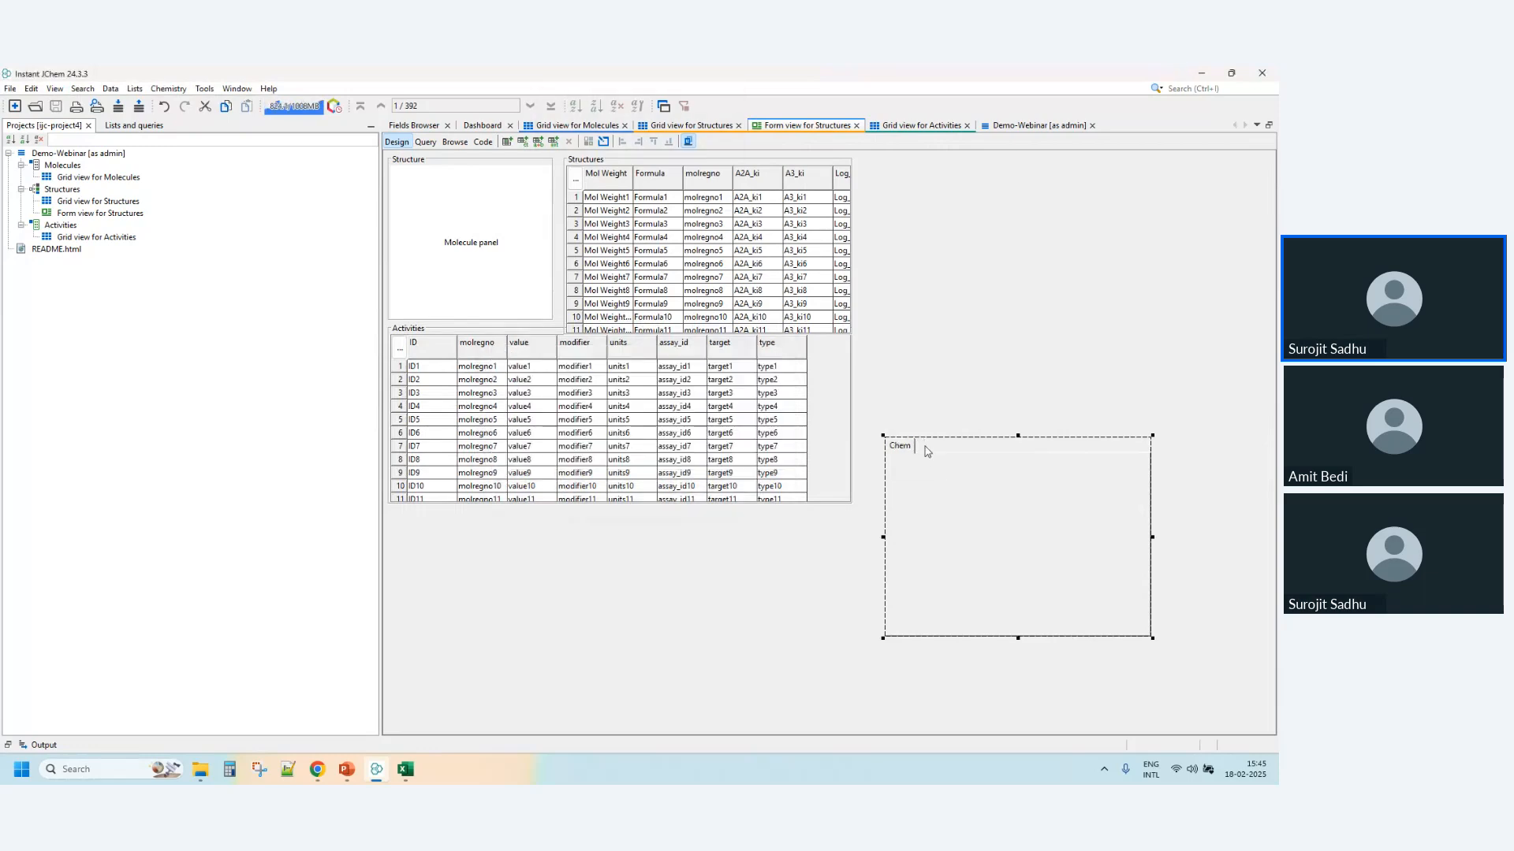
- Add a second tab named Assay to the tabbed pane
{"action": "left_click", "coordinate": [884, 509]}
{"action": "right_click", "coordinate": [903, 467]}
{"action": "left_click", "coordinate": [900, 457]}
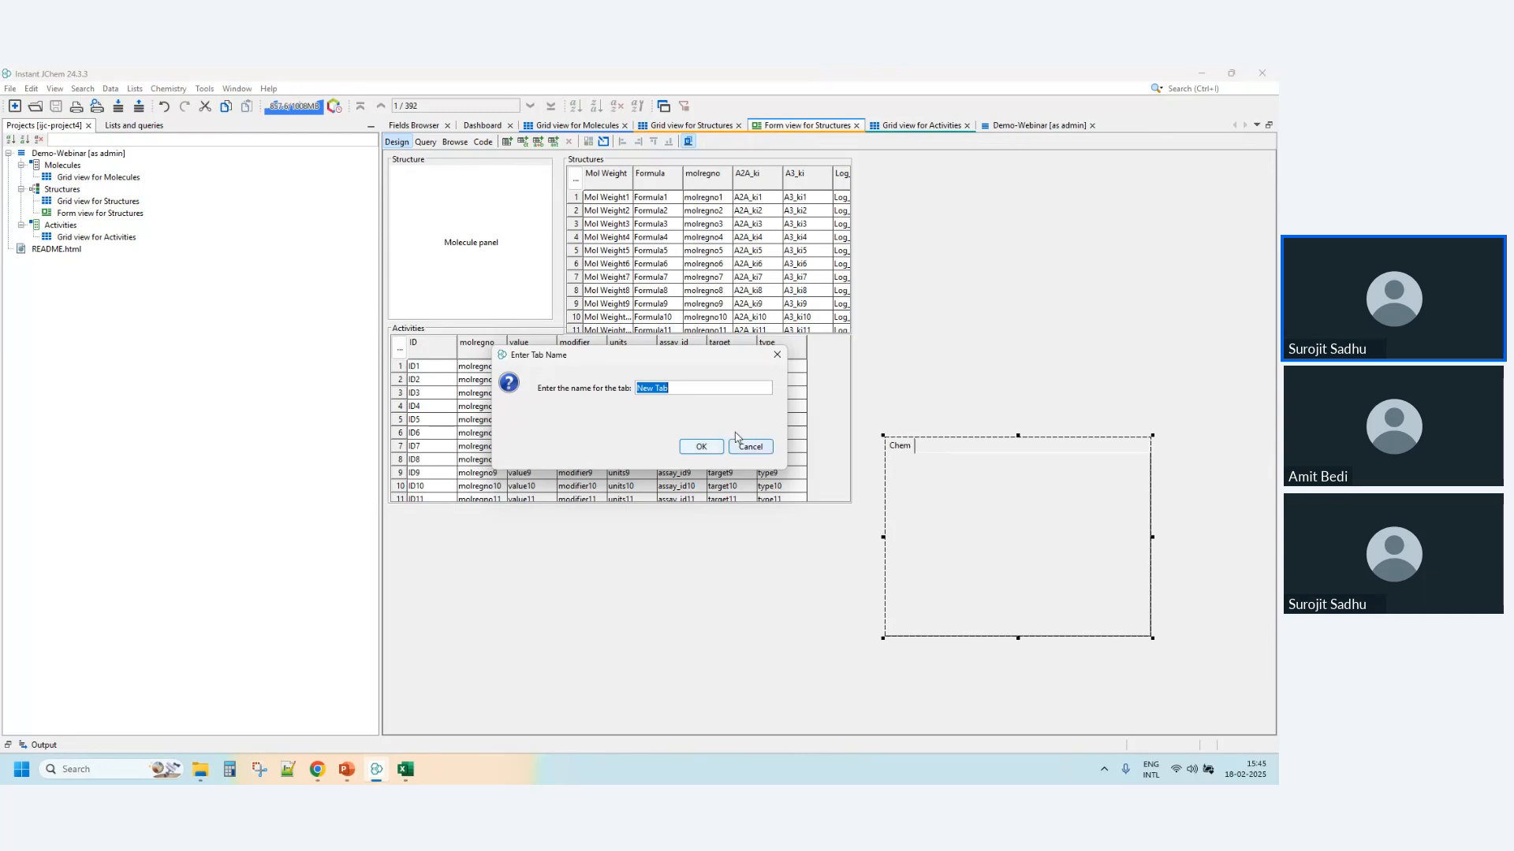
{"action": "type", "text": "Assay"}
{"action": "left_click", "coordinate": [704, 448]}
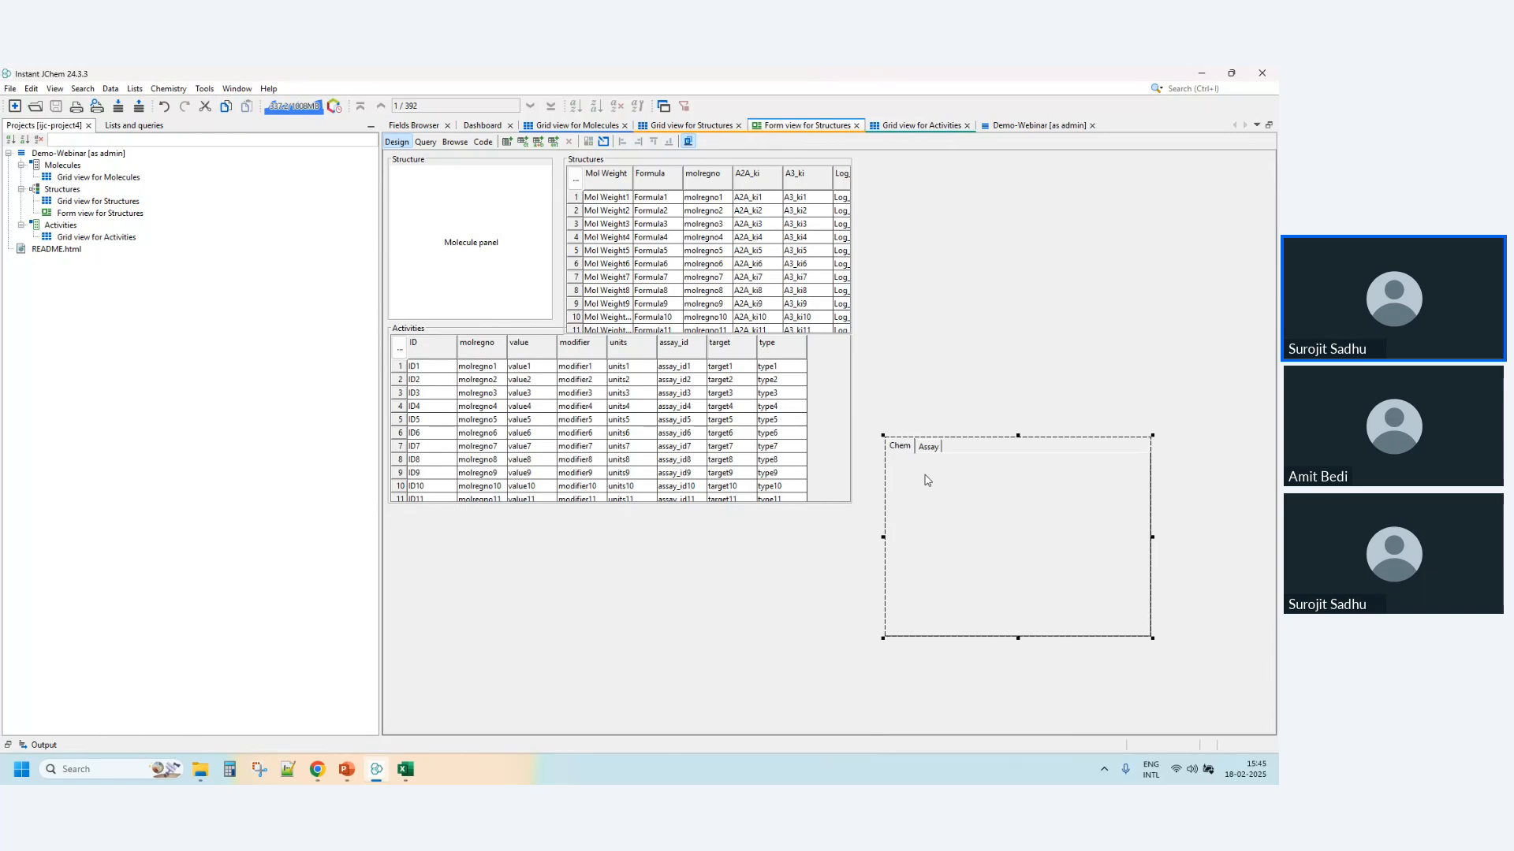
- Insert a table on the Chem tab bound to the Structures fields from Mol Weight through Log_A3_ki
{"action": "right_click", "coordinate": [938, 517]}
{"action": "left_click", "coordinate": [1010, 602]}
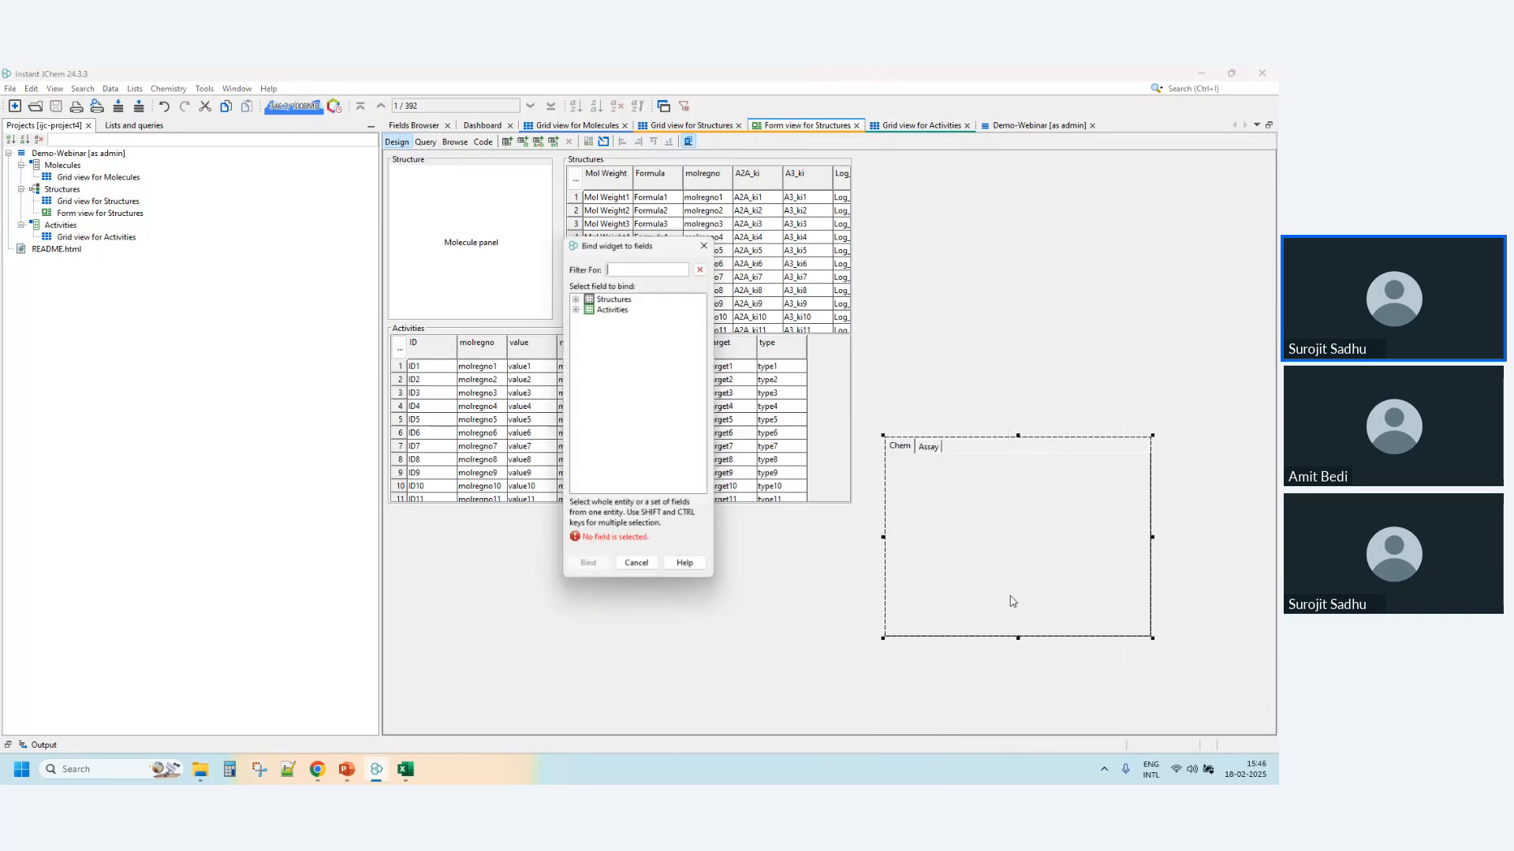
{"action": "left_click", "coordinate": [575, 298]}
{"action": "left_click", "coordinate": [625, 329]}
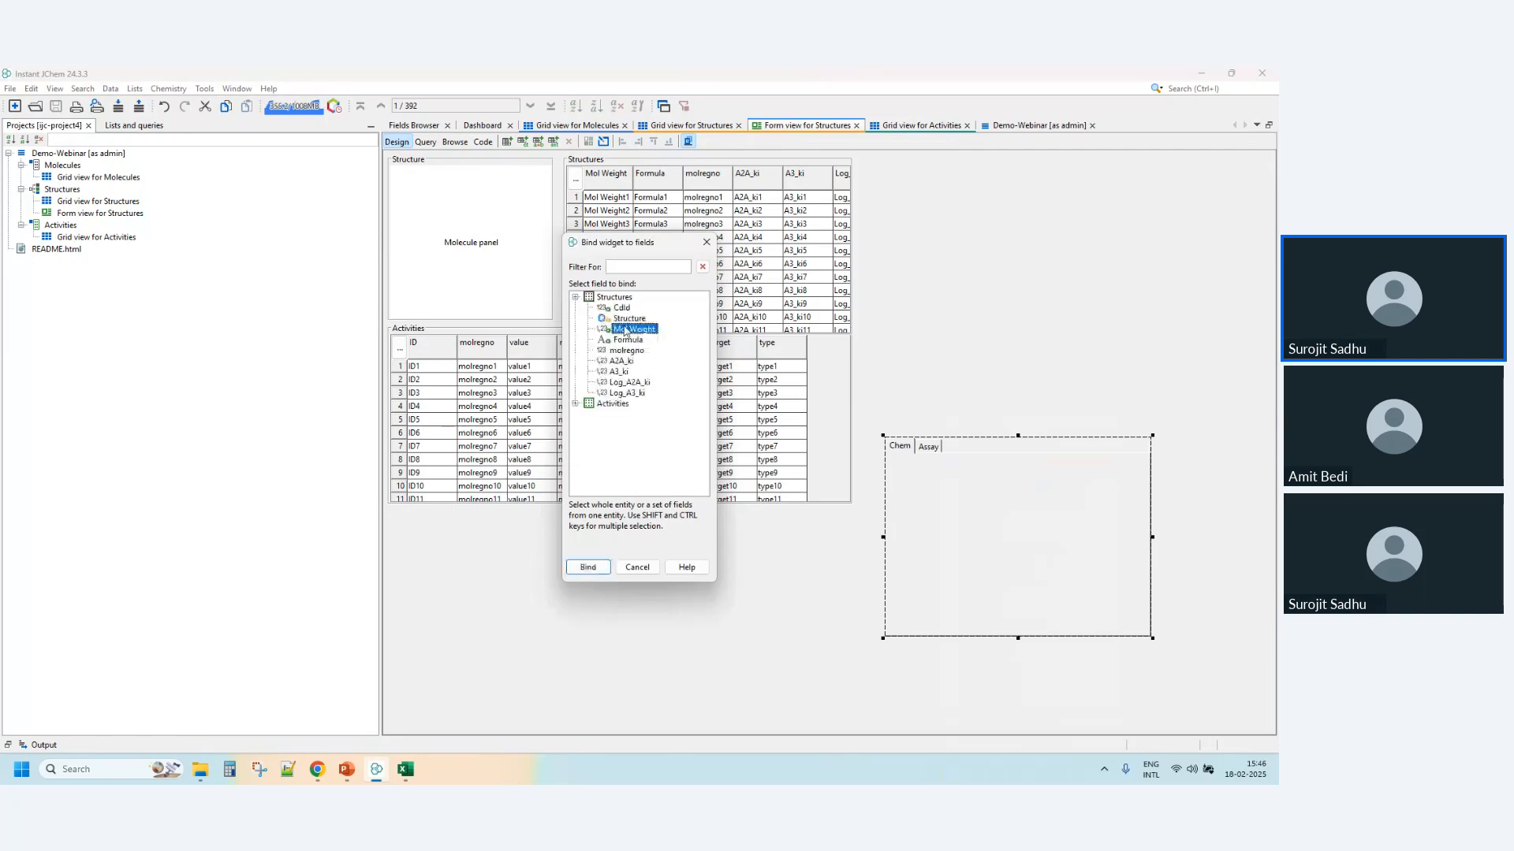
{"action": "left_click", "coordinate": [627, 393], "text": "shift"}
{"action": "left_click", "coordinate": [589, 567]}
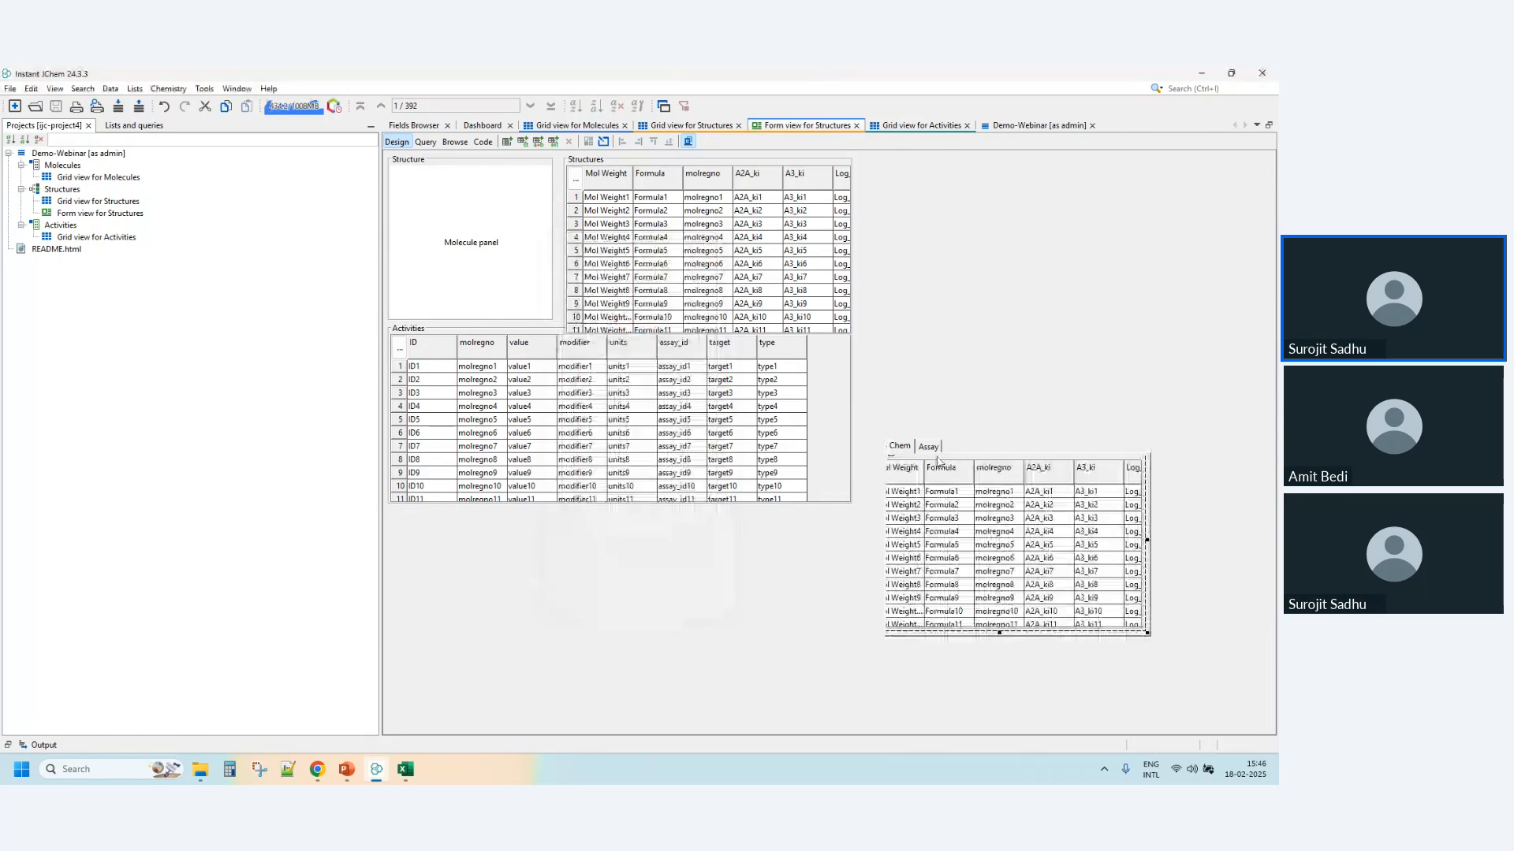
- Insert a table on the Assay tab bound to the Activities fields from molregno through type
{"action": "right_click", "coordinate": [938, 461]}
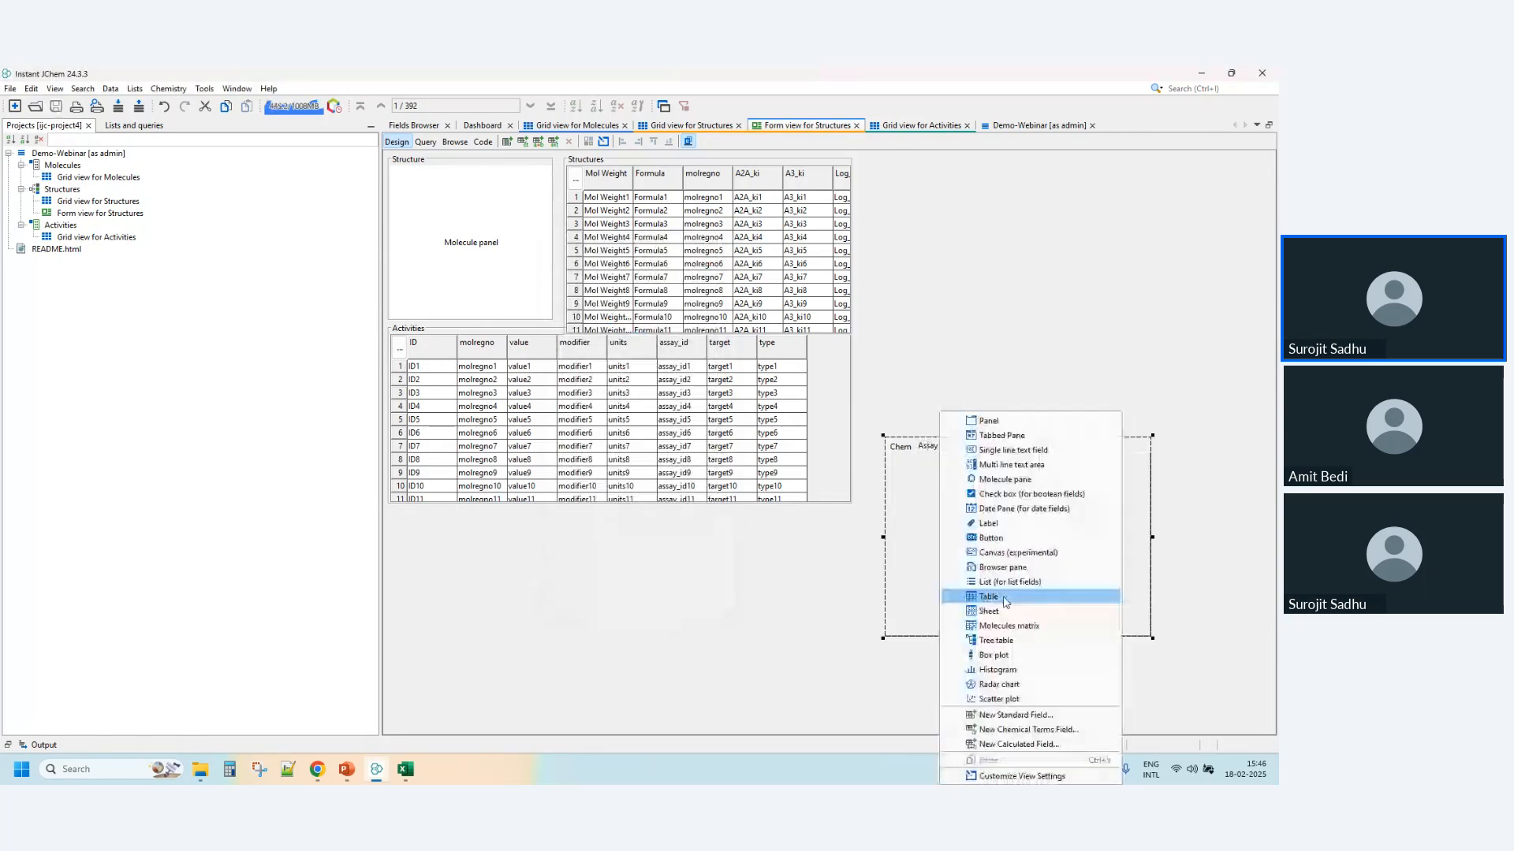
{"action": "left_click", "coordinate": [993, 597]}
{"action": "left_click", "coordinate": [627, 328]}
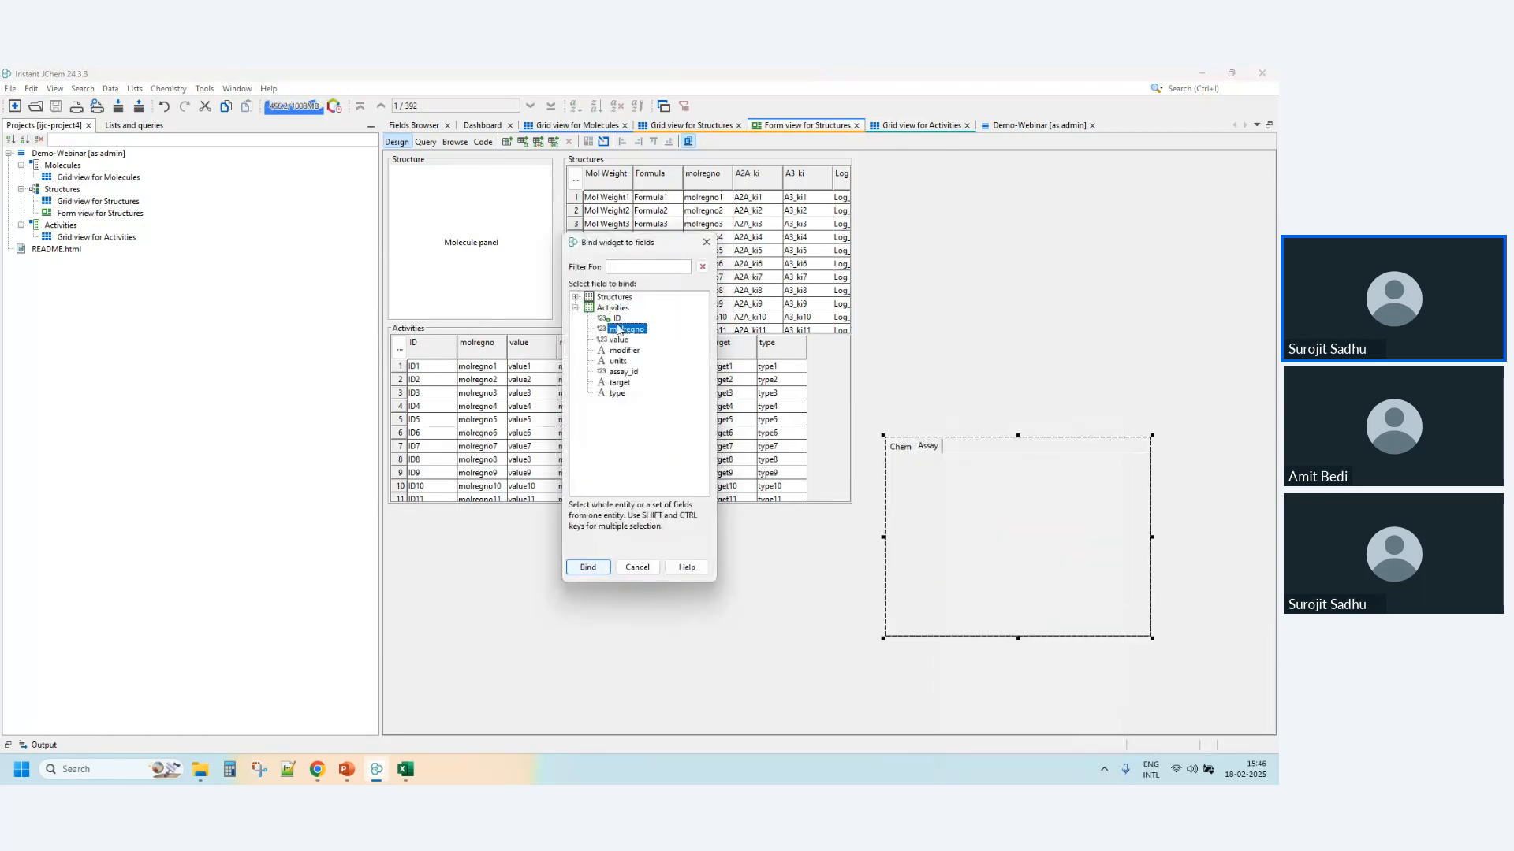
{"action": "left_click", "coordinate": [619, 393], "text": "shift"}
{"action": "left_click", "coordinate": [588, 567]}
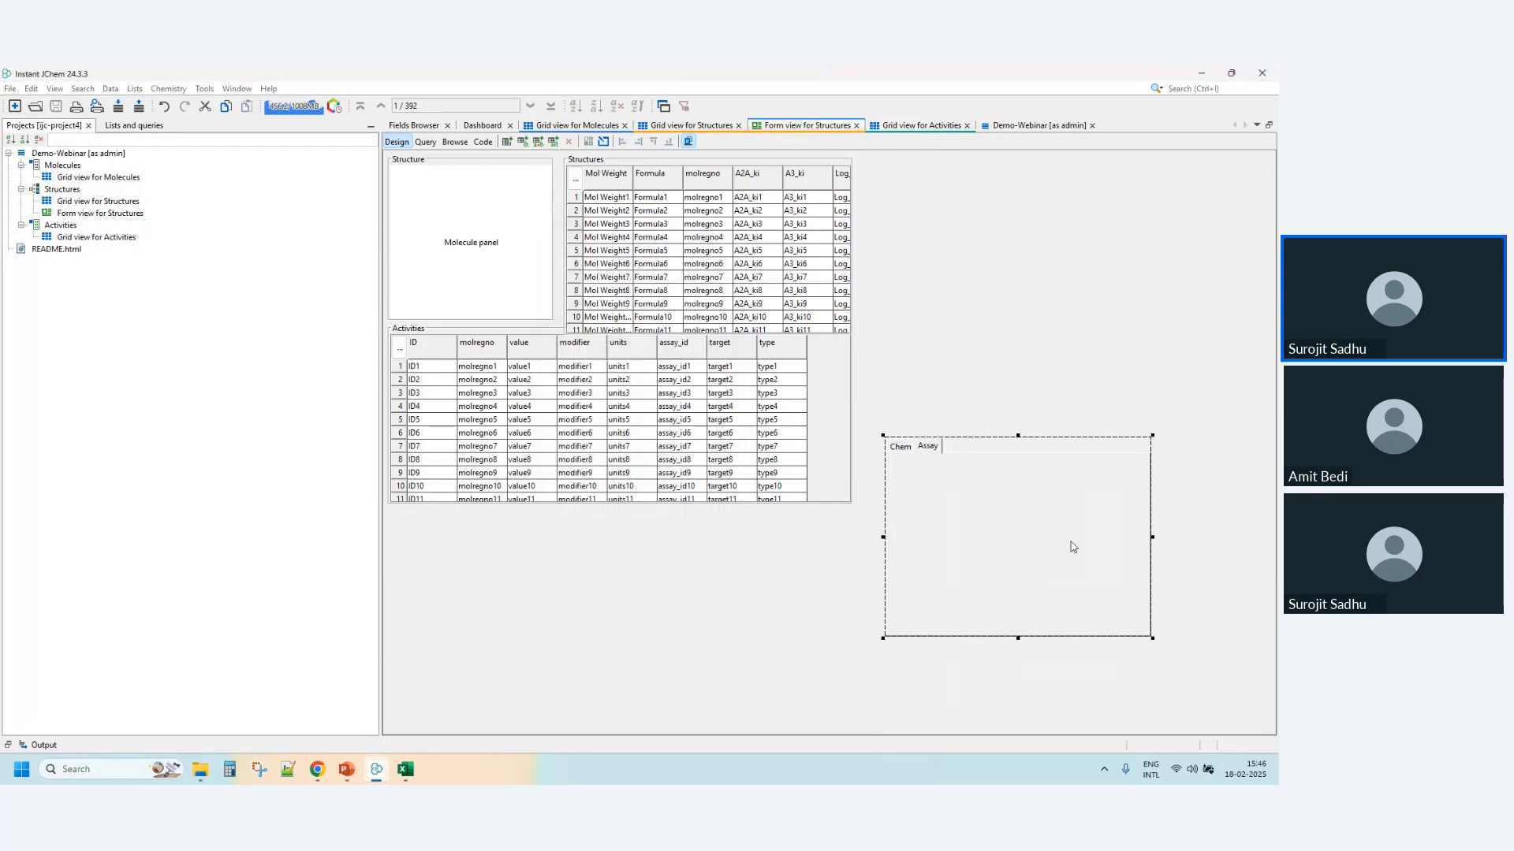
- Widen the tabbed pane almost to the form's right edge and shift the Activities table fully inside the Assay tab
{"action": "left_click_drag", "start_coordinate": [1149, 526], "coordinate": [1150, 527]}
{"action": "left_click", "coordinate": [1194, 521]}
{"action": "left_click", "coordinate": [1142, 534]}
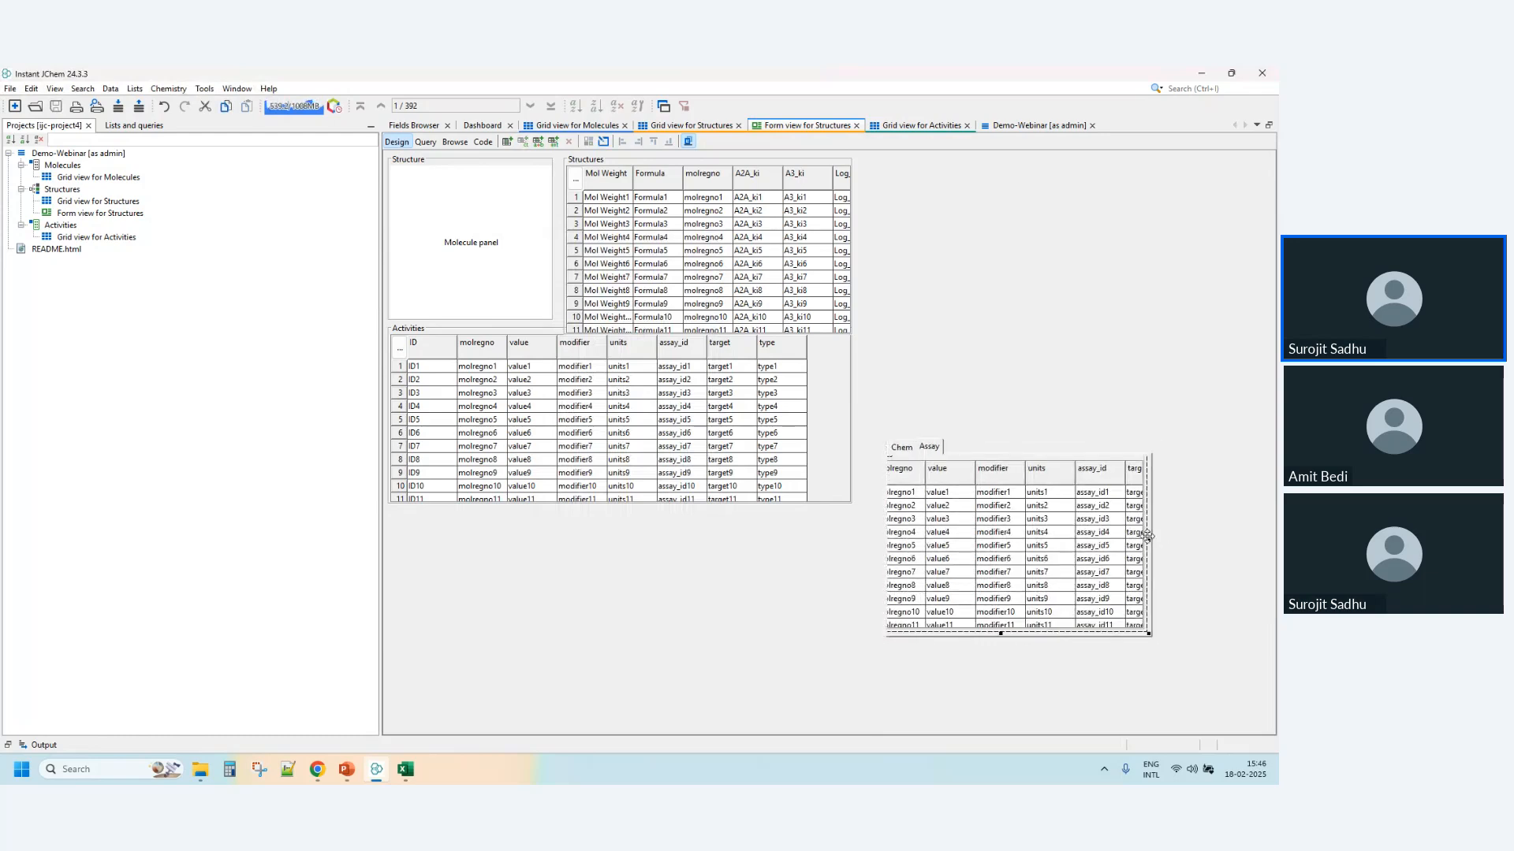
{"action": "left_click_drag", "start_coordinate": [1153, 543], "coordinate": [1269, 543]}
{"action": "left_click_drag", "start_coordinate": [1079, 553], "coordinate": [1116, 564]}
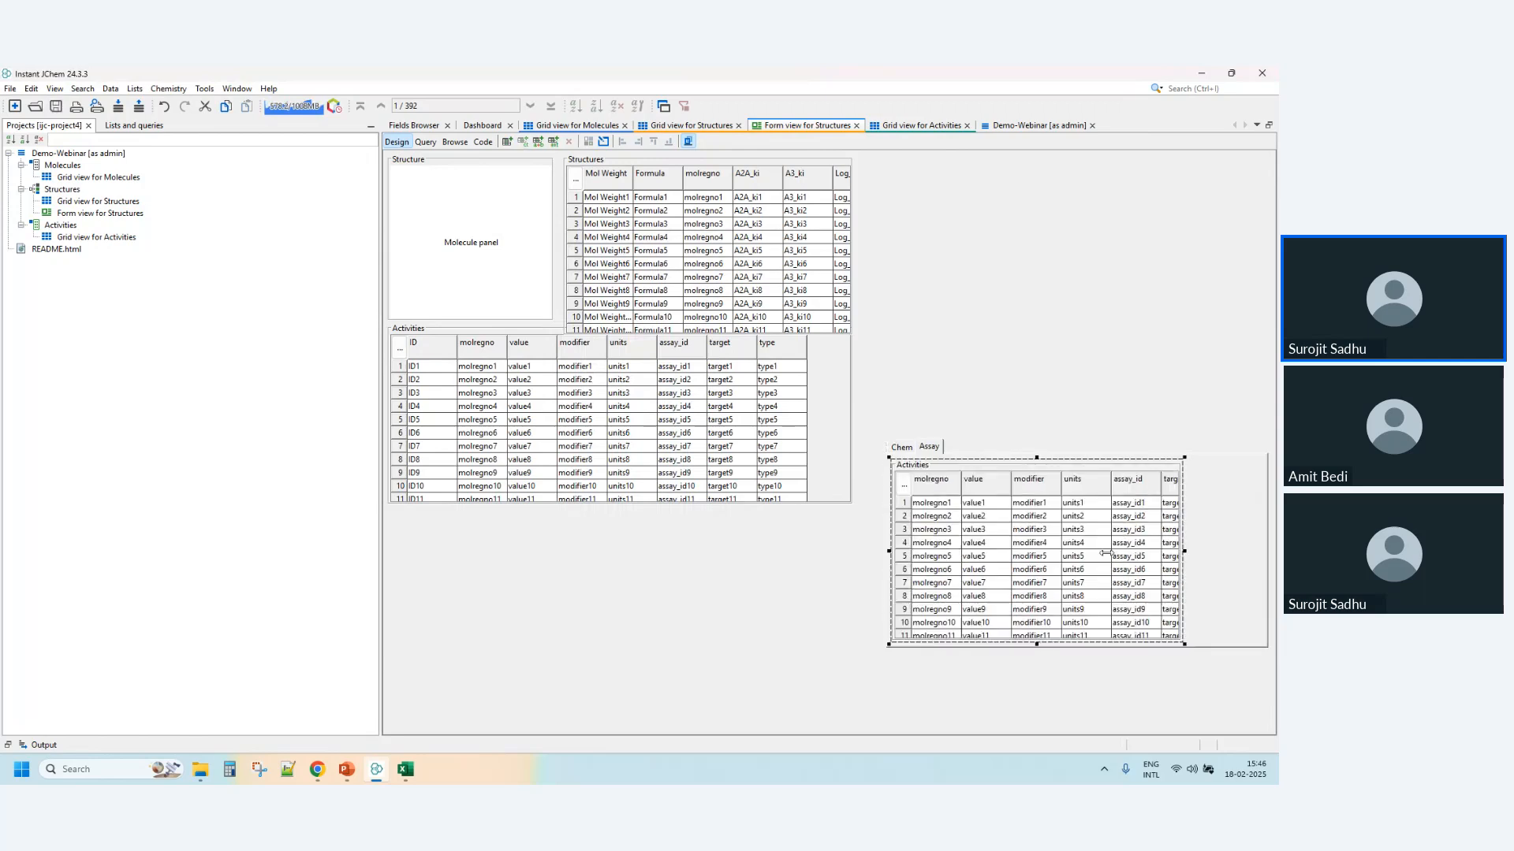
{"action": "left_click", "coordinate": [1191, 564]}
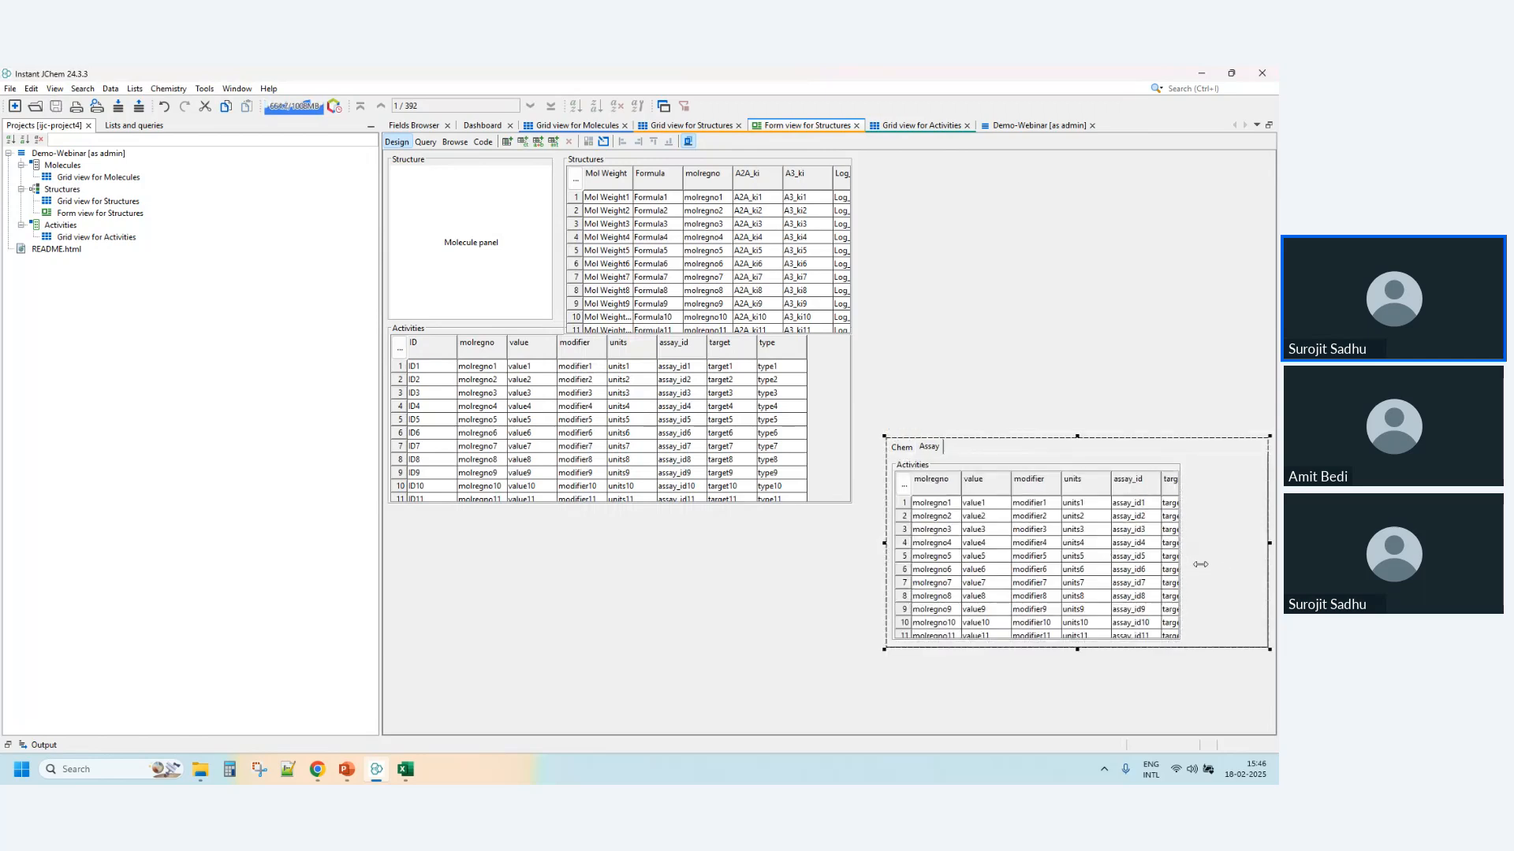
{"action": "left_click", "coordinate": [1190, 558]}
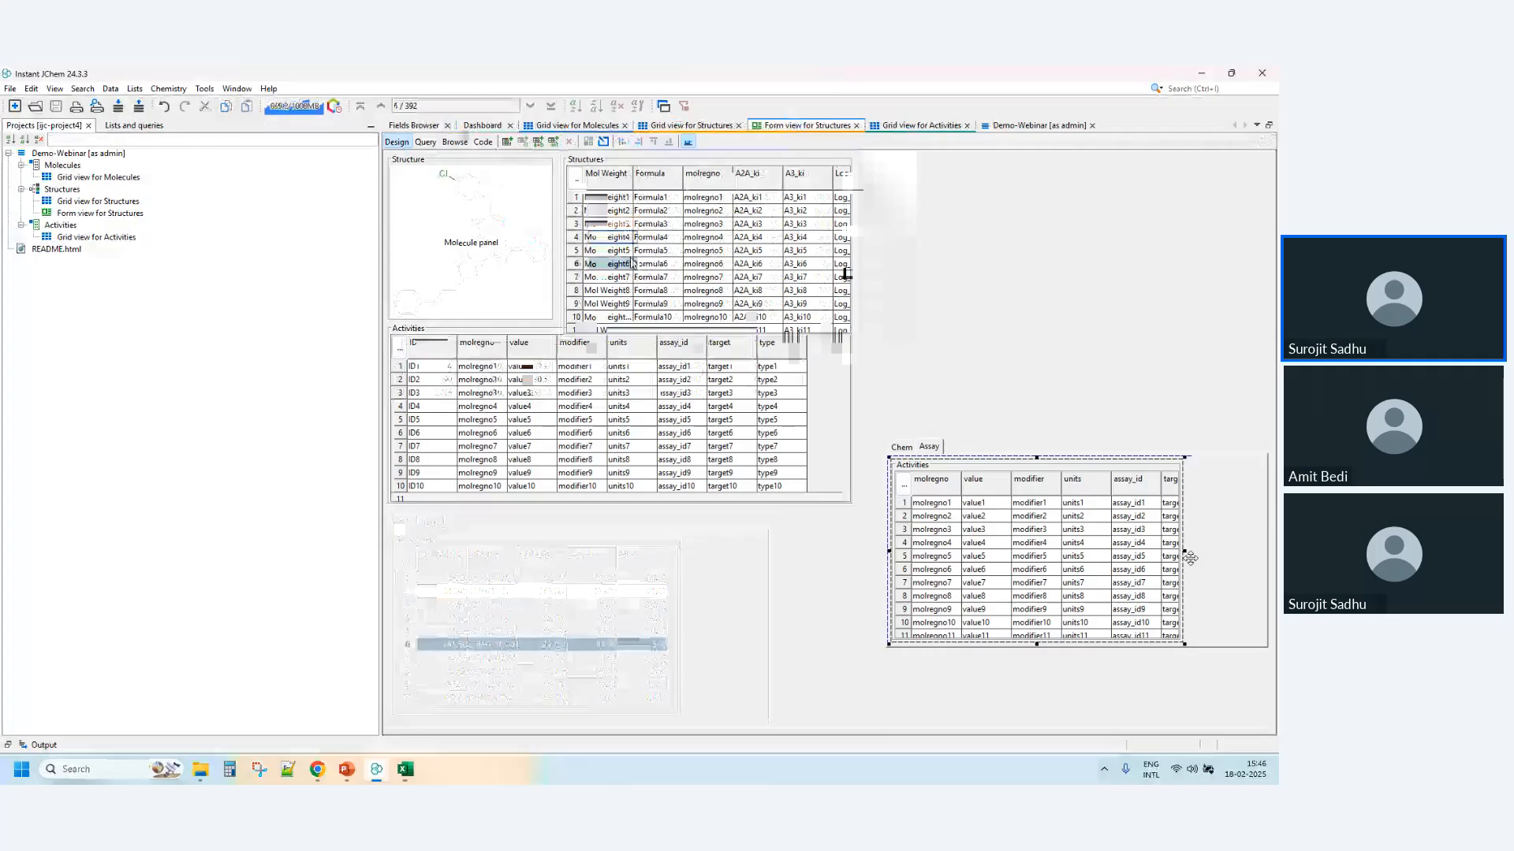
- Browse several rows of the form's Structures table to check the linked molecule pane and Activities table
{"action": "left_click", "coordinate": [634, 276]}
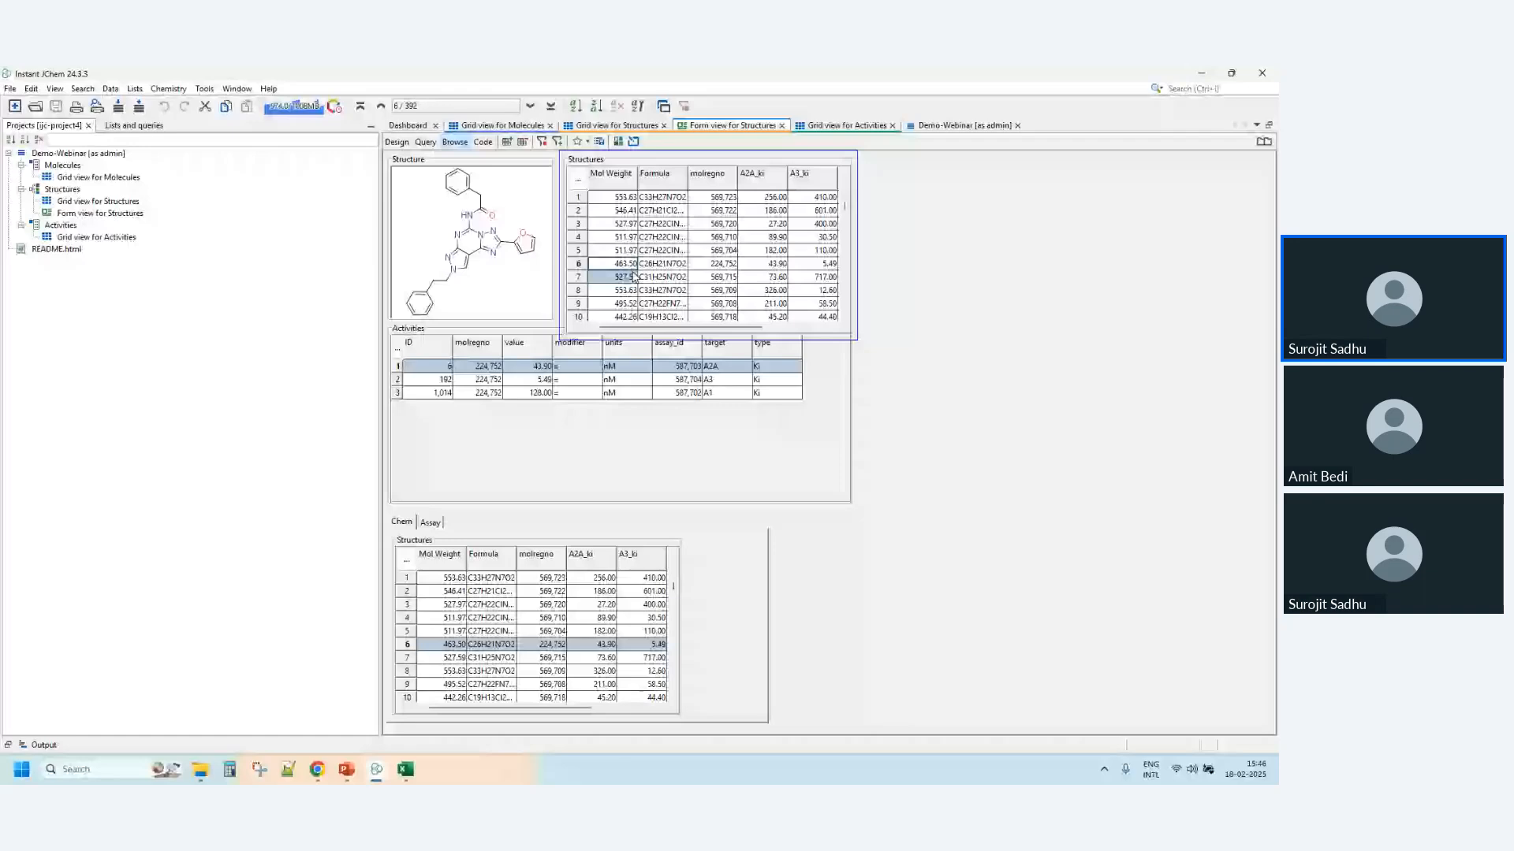
{"action": "left_click", "coordinate": [623, 303]}
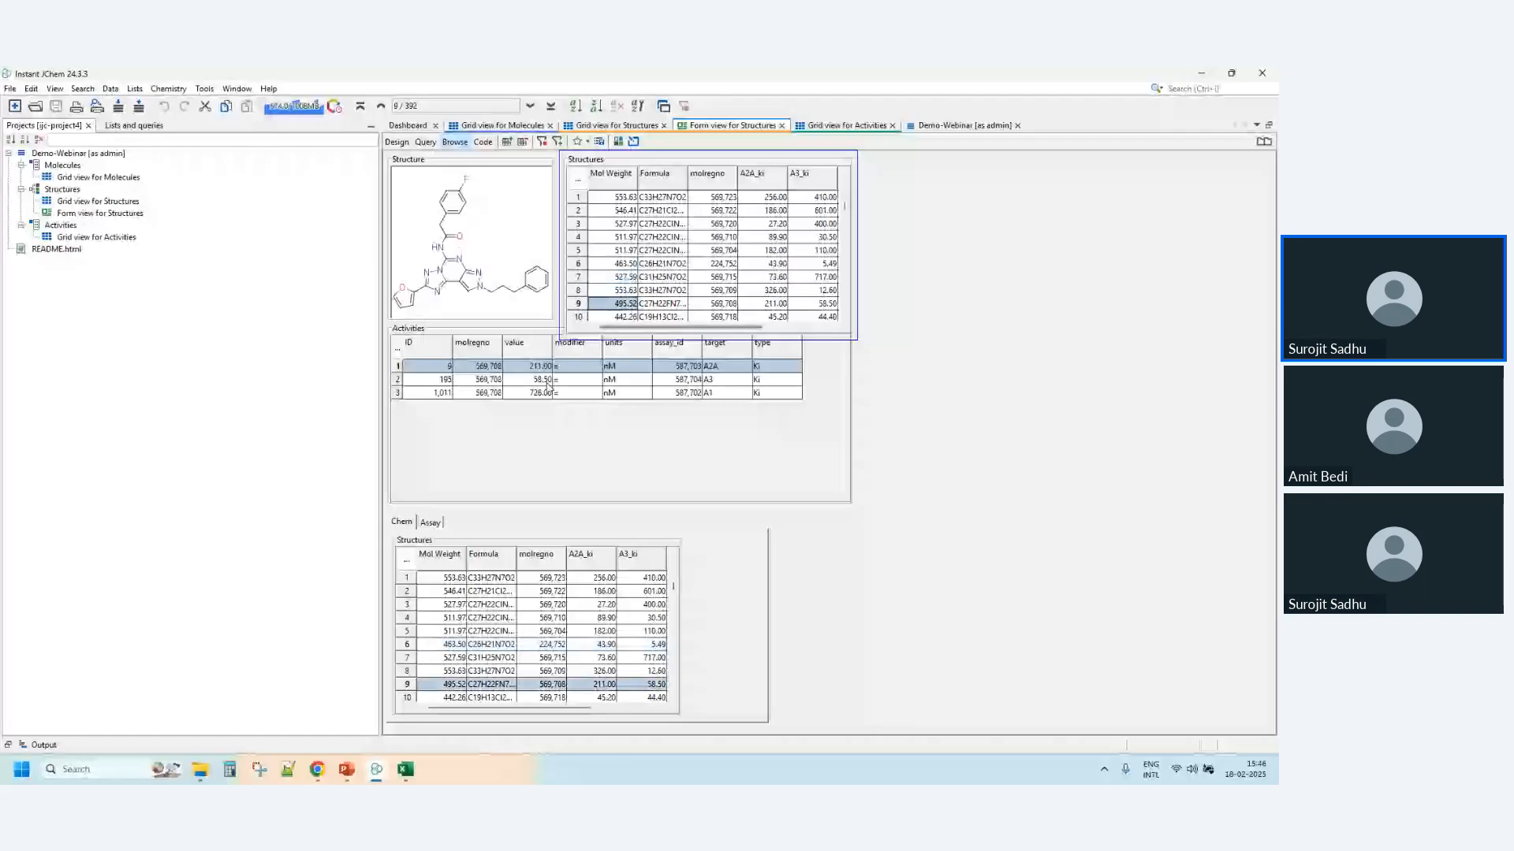
- Create a new IJC project with a local database and demo data, named ijc-project5, closing already opened projects
{"action": "left_click", "coordinate": [14, 108]}
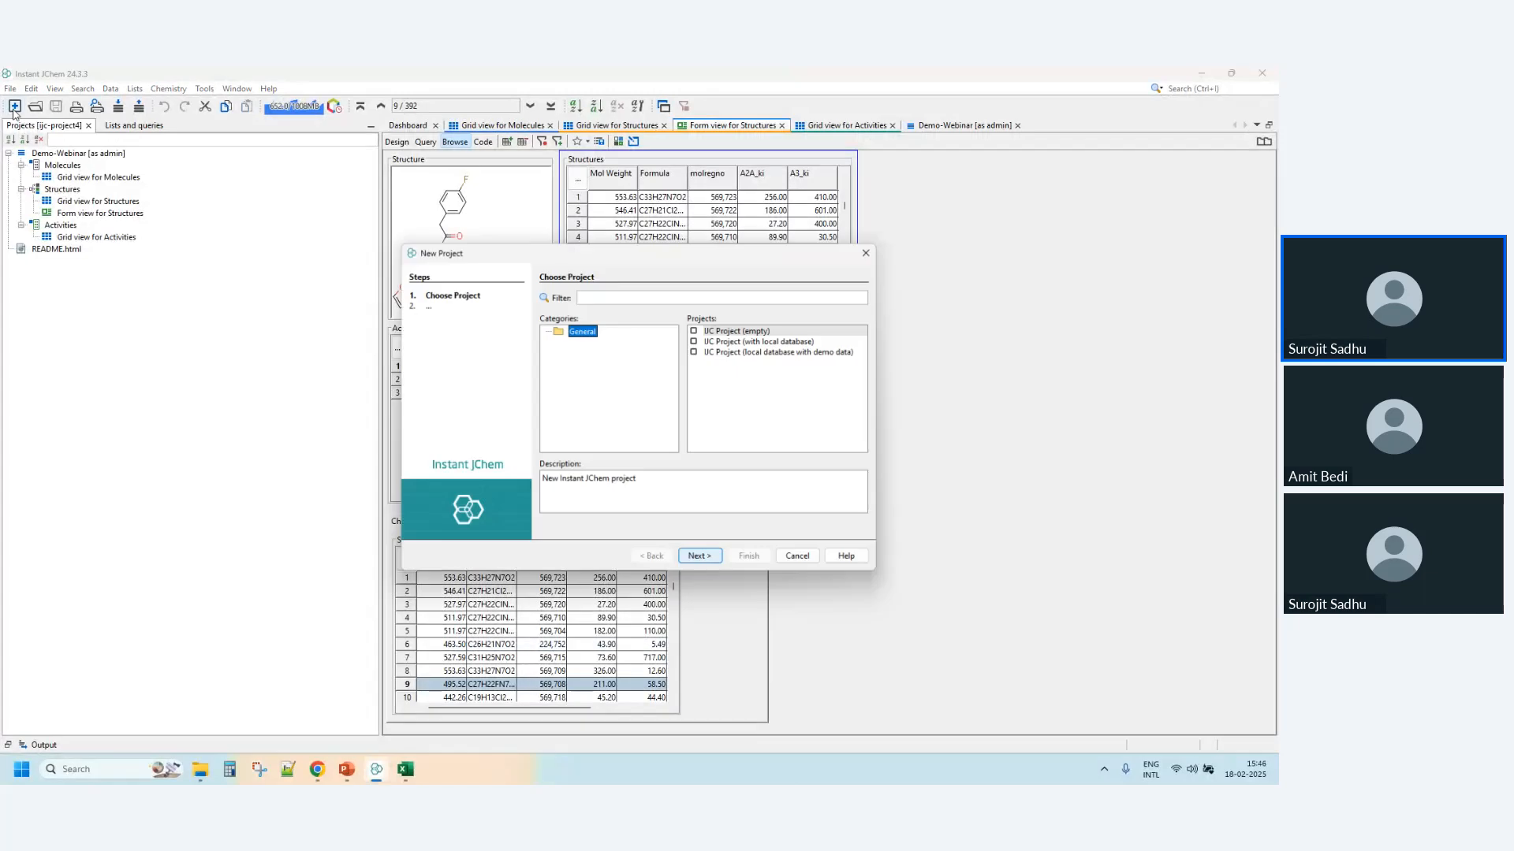
{"action": "double_click", "coordinate": [807, 352]}
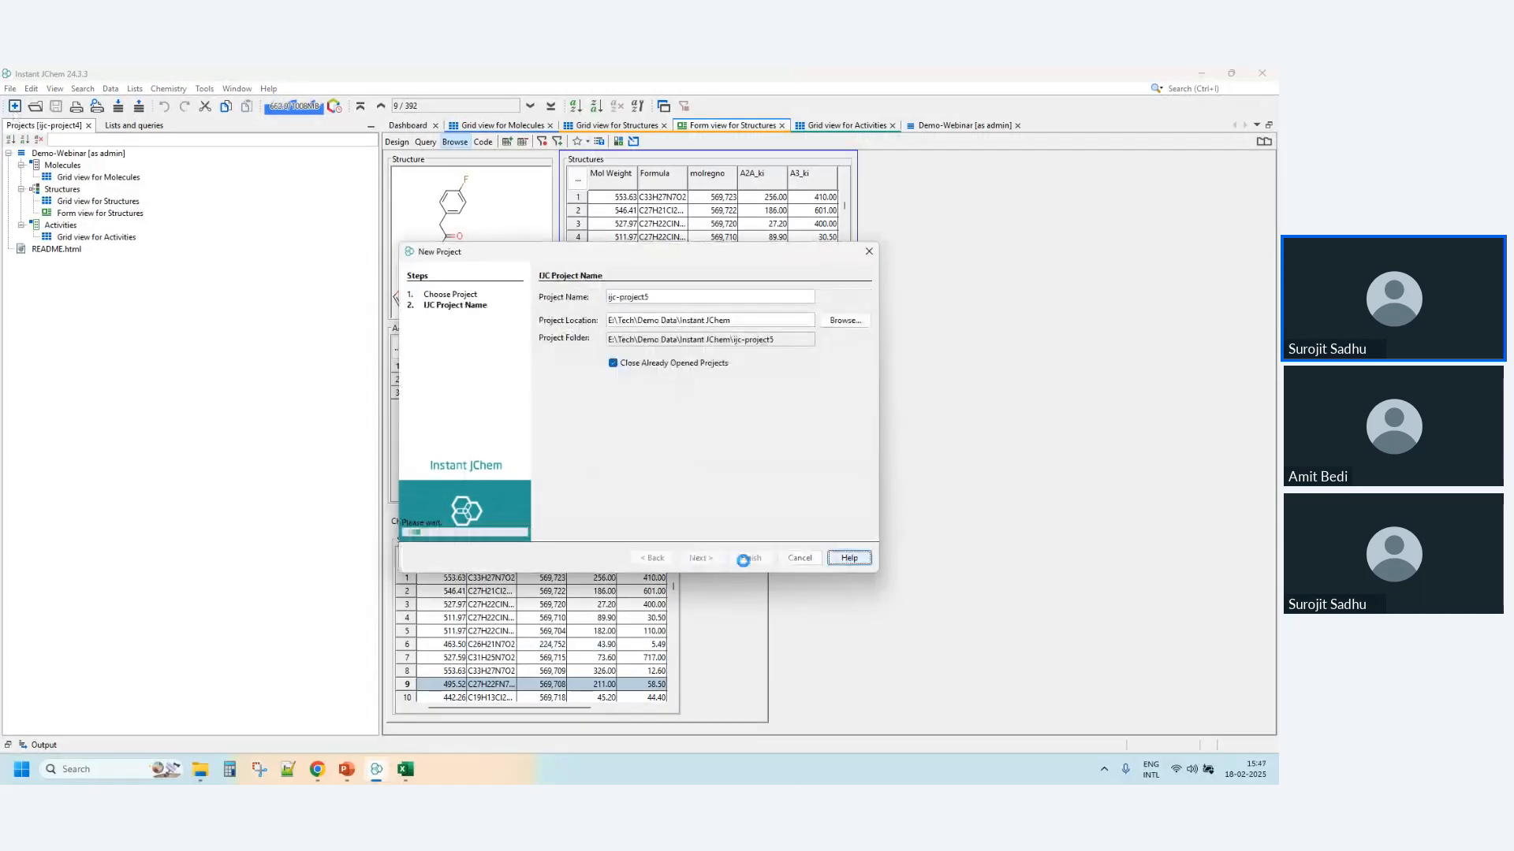
{"action": "left_click", "coordinate": [751, 557]}
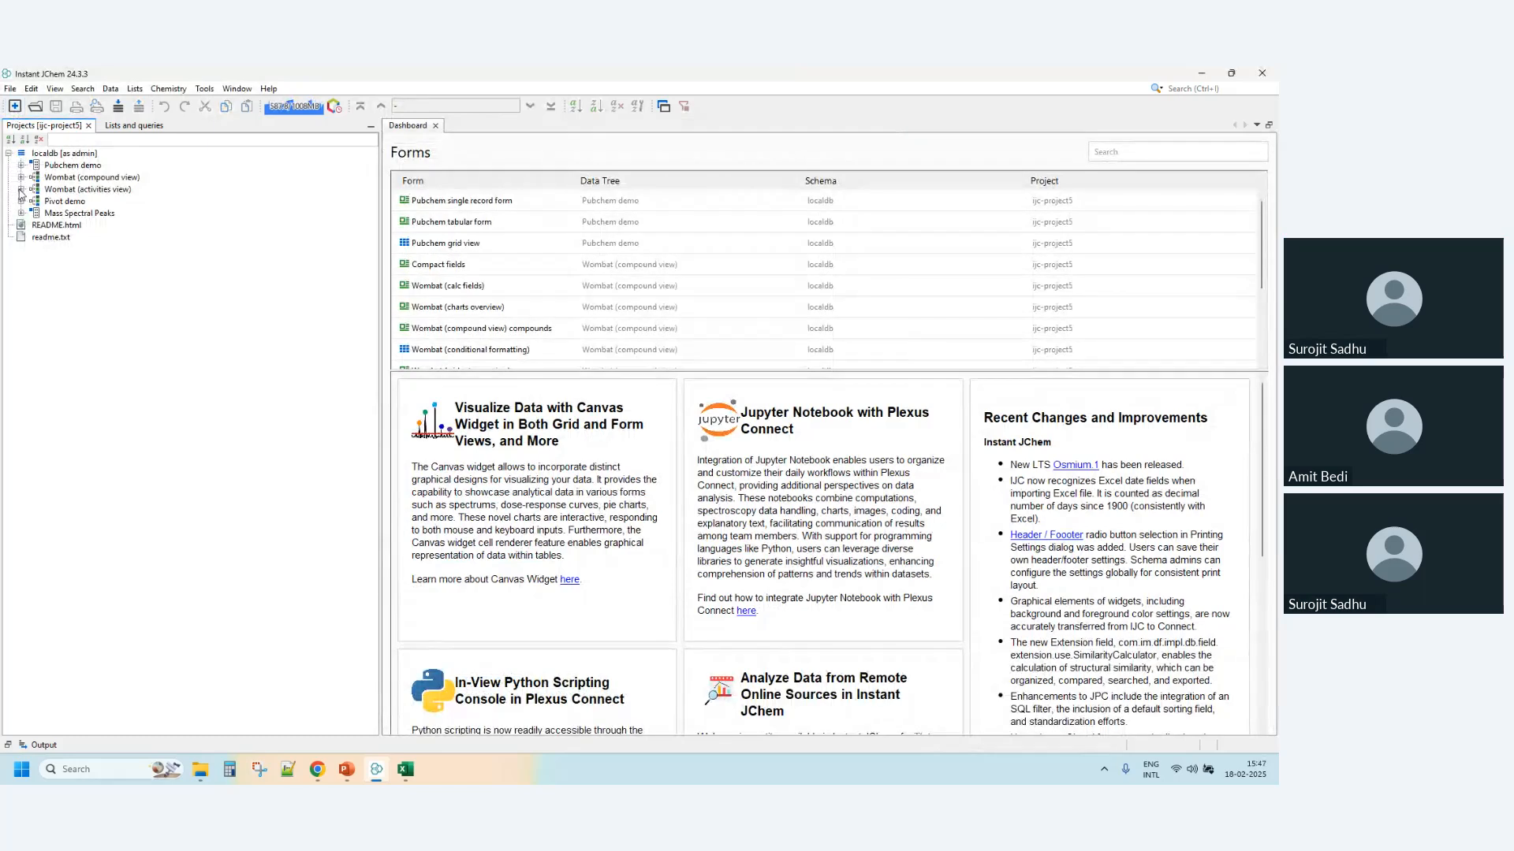
- Open the Wombat activities form from the activities view data tree and step through its records
{"action": "left_click", "coordinate": [21, 189]}
{"action": "double_click", "coordinate": [88, 201]}
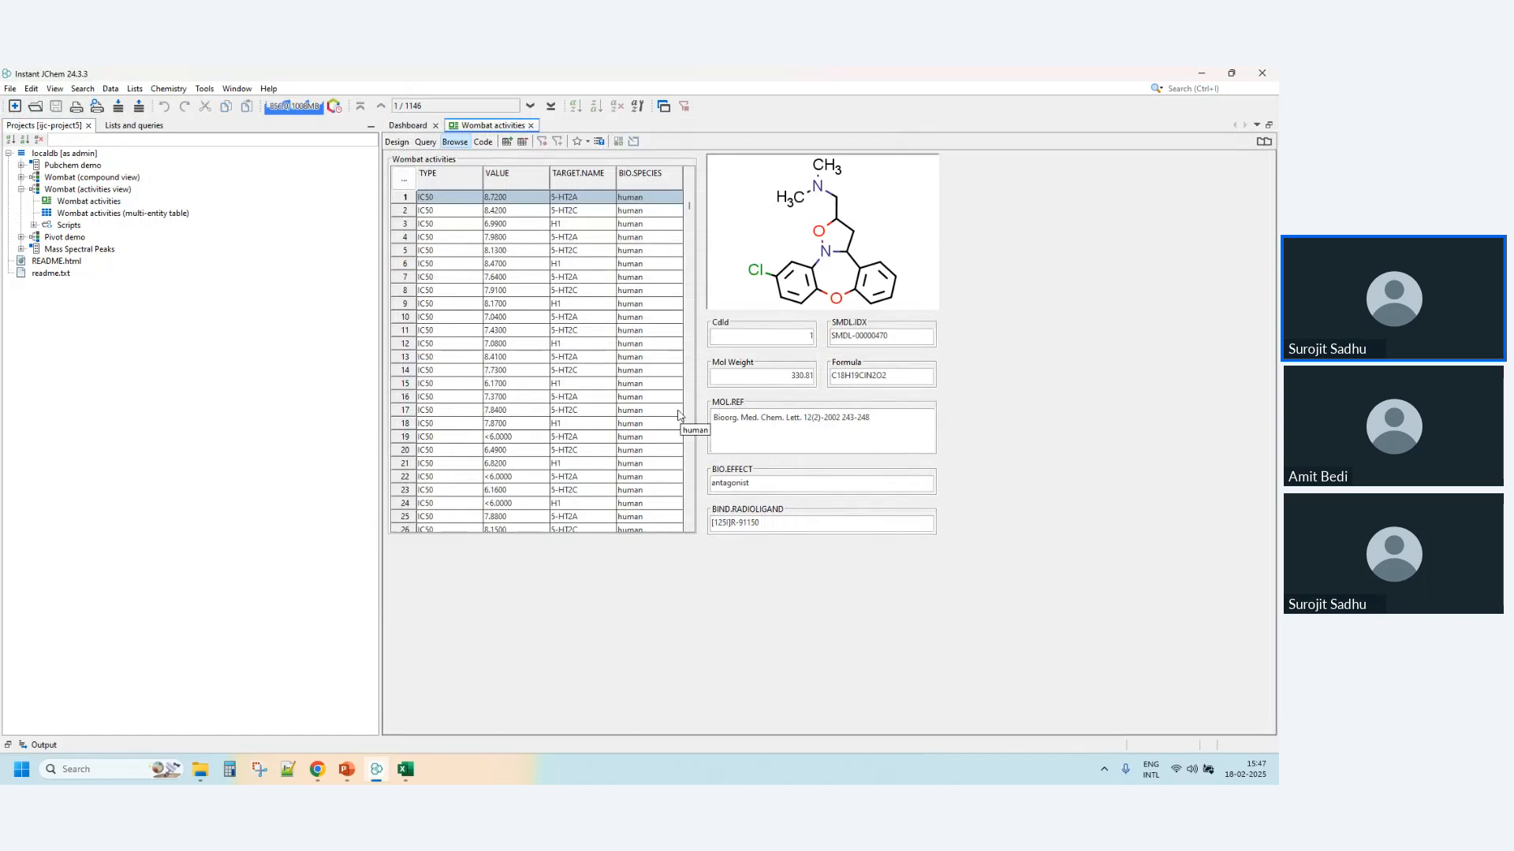
{"action": "left_click", "coordinate": [441, 212]}
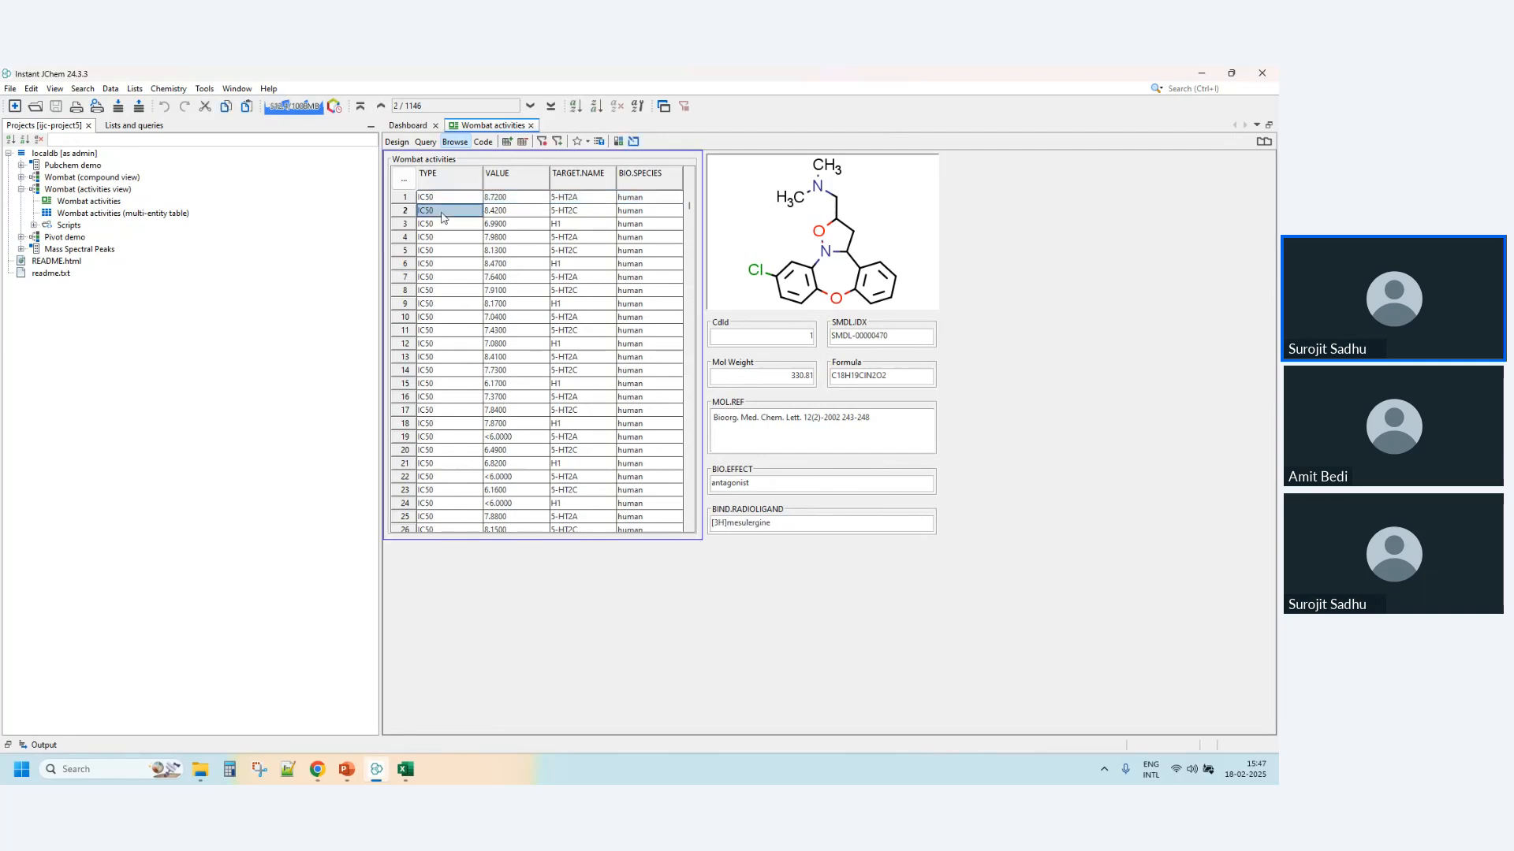
{"action": "key", "text": "Down"}
{"action": "key", "text": "Down"}
{"action": "key", "text": "Down"}
{"action": "key", "text": "Down"}
{"action": "key", "text": "Down"}
{"action": "key", "text": "Down"}
{"action": "key", "text": "Down"}
{"action": "key", "text": "Down"}
{"action": "key", "text": "Down"}
{"action": "key", "text": "Down"}
{"action": "key", "text": "Down"}
{"action": "key", "text": "Down"}
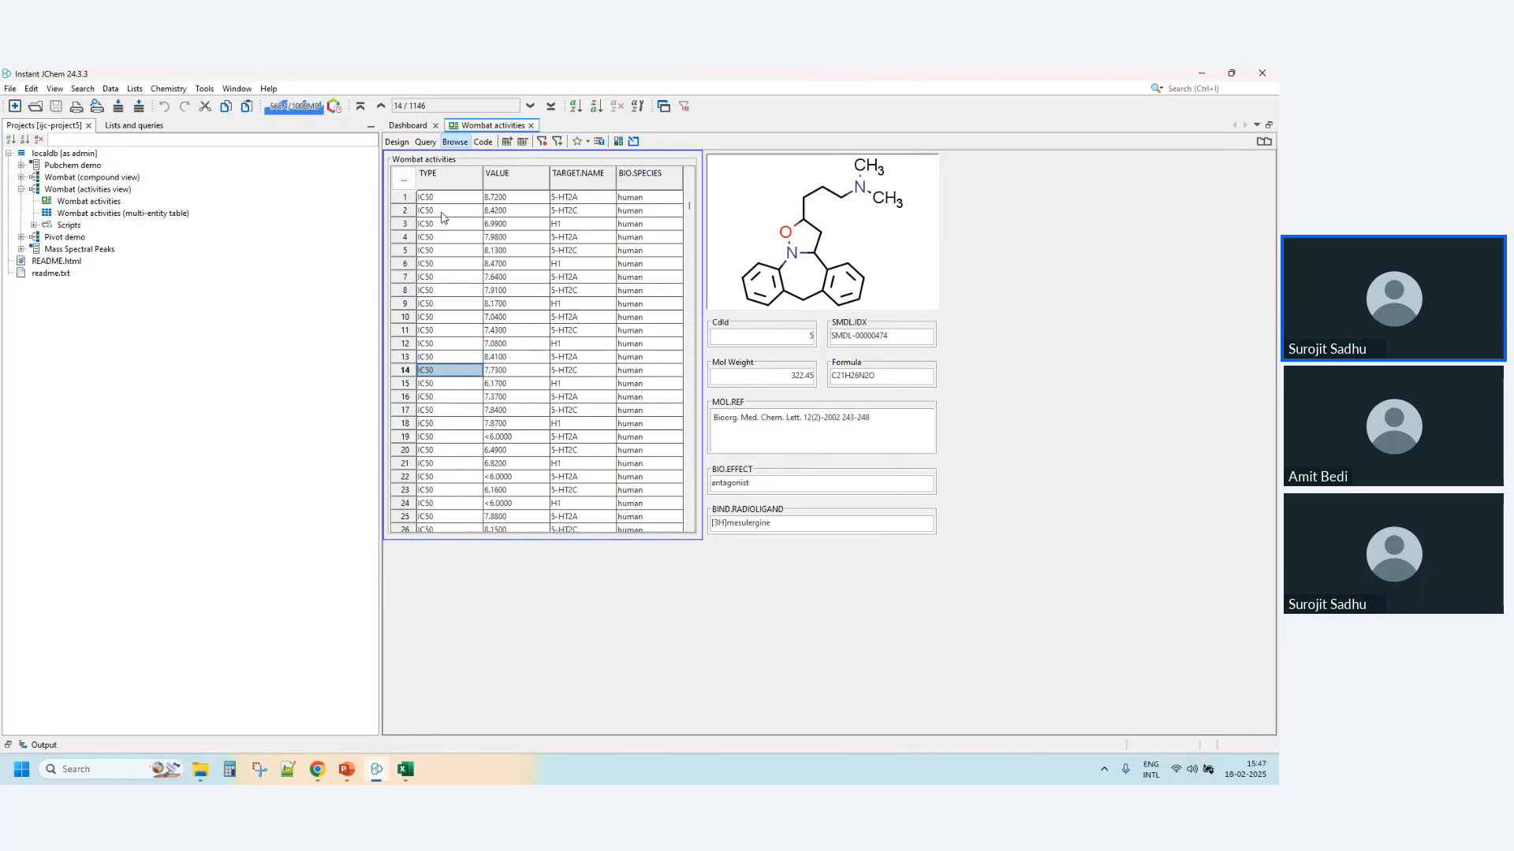
- Open the Wombat (compound view) compounds form and step forward through its compound records
{"action": "left_click", "coordinate": [21, 177]}
{"action": "left_click", "coordinate": [119, 216]}
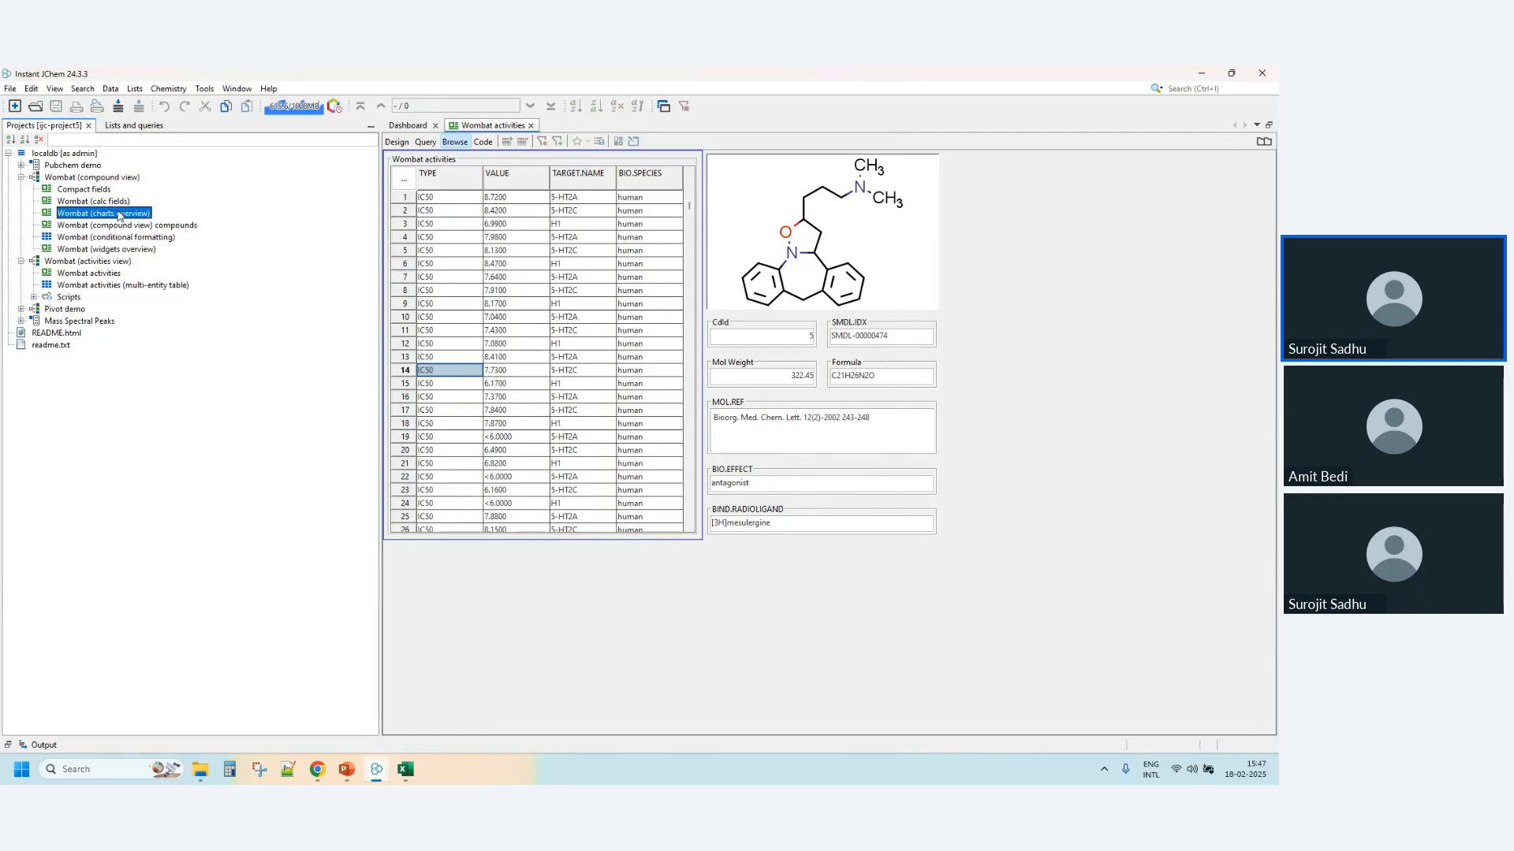
{"action": "double_click", "coordinate": [139, 227]}
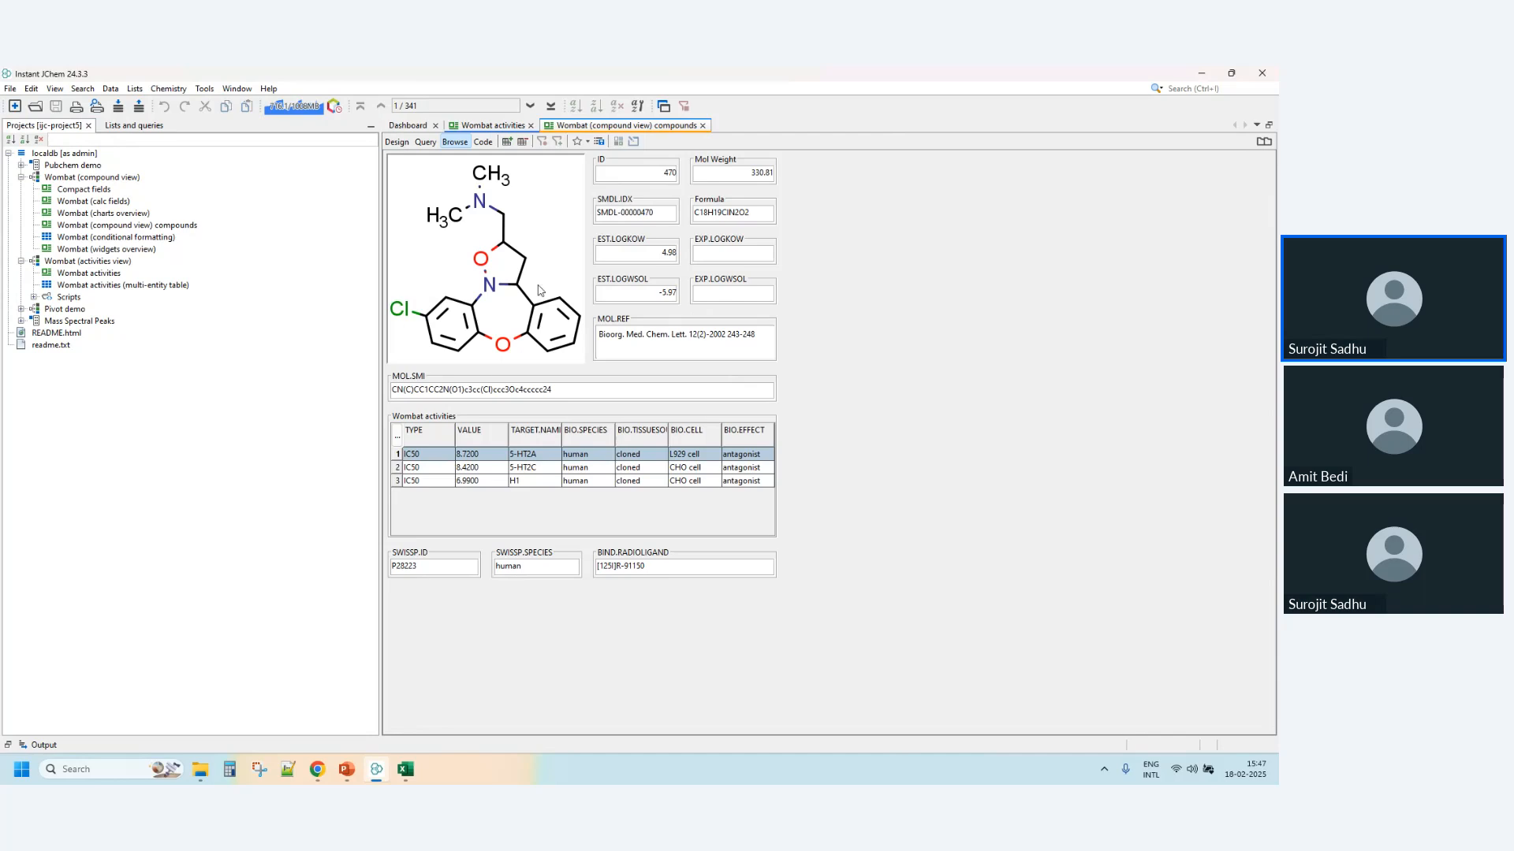
{"action": "left_click", "coordinate": [531, 110]}
{"action": "left_click", "coordinate": [530, 111]}
{"action": "left_click", "coordinate": [531, 110]}
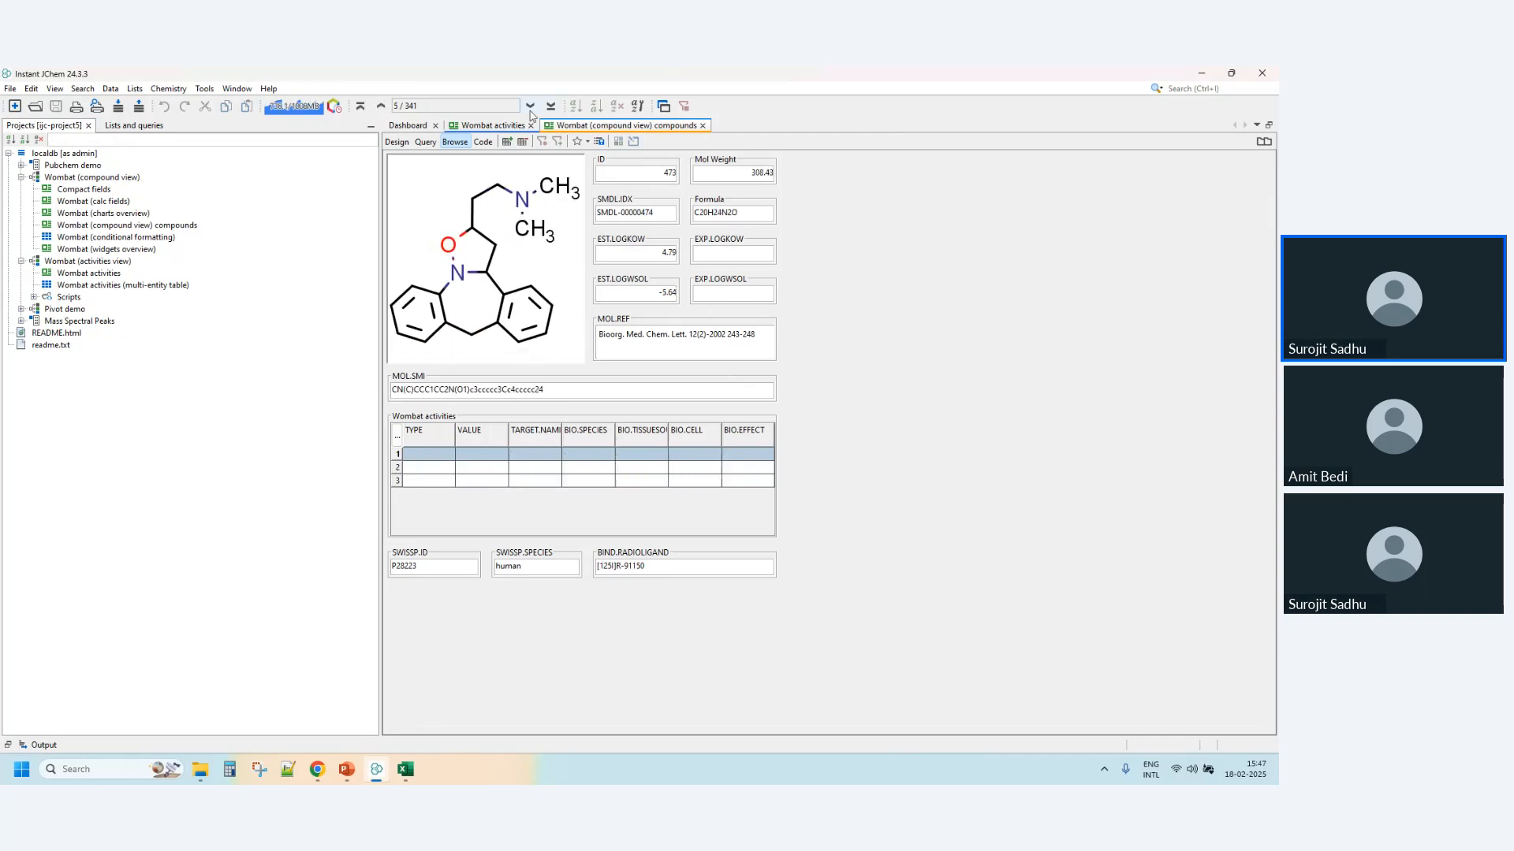
{"action": "left_click", "coordinate": [530, 111]}
{"action": "left_click", "coordinate": [531, 110]}
{"action": "left_click", "coordinate": [531, 111]}
{"action": "left_click", "coordinate": [530, 110]}
{"action": "left_click", "coordinate": [531, 111]}
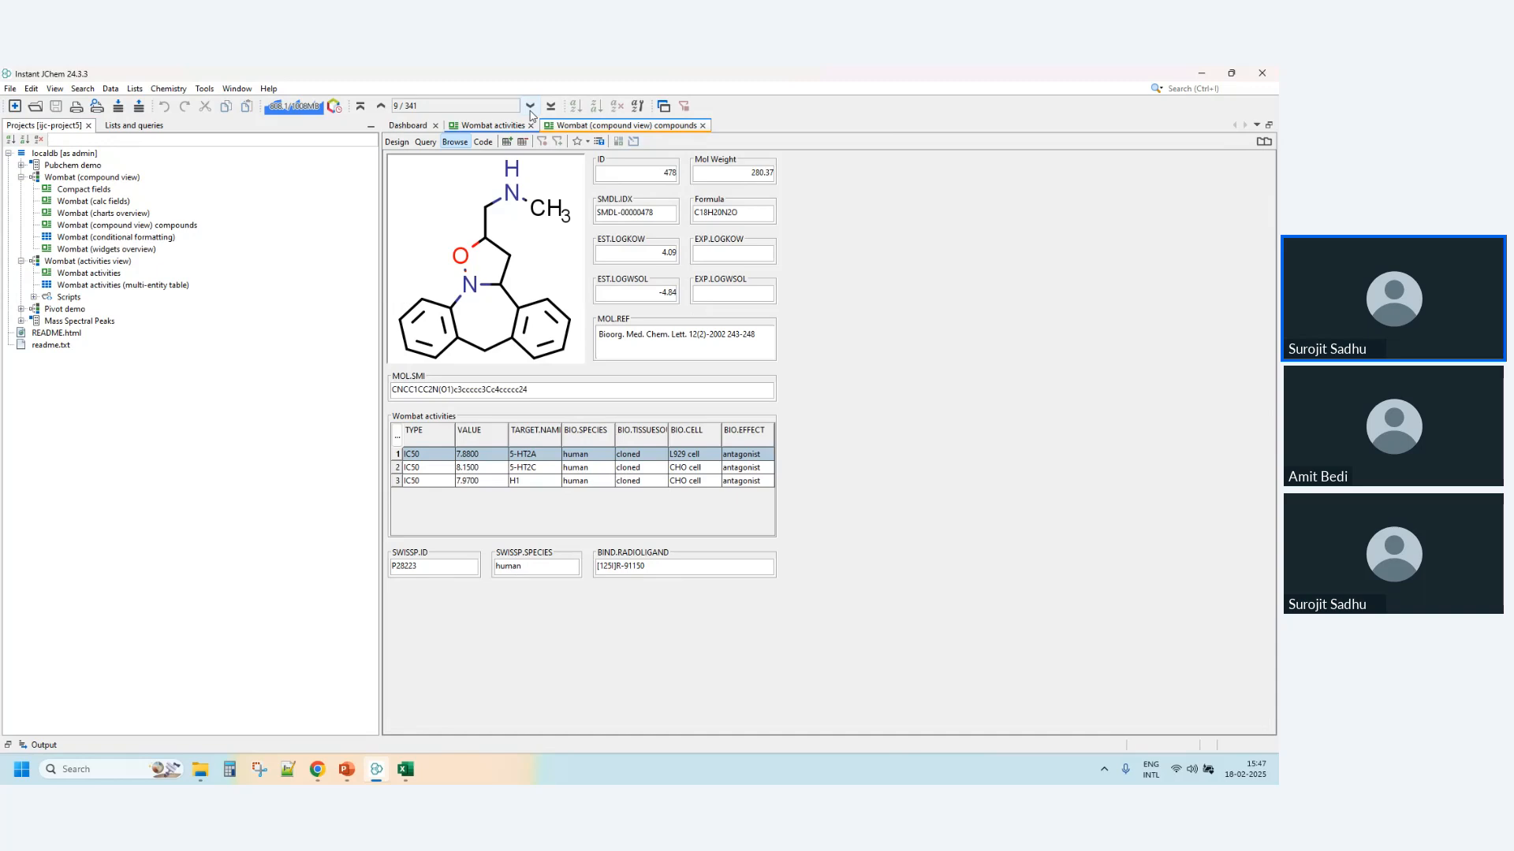
- View the Wombat (charts overview) form and the Pubchem single record form
{"action": "double_click", "coordinate": [87, 214]}
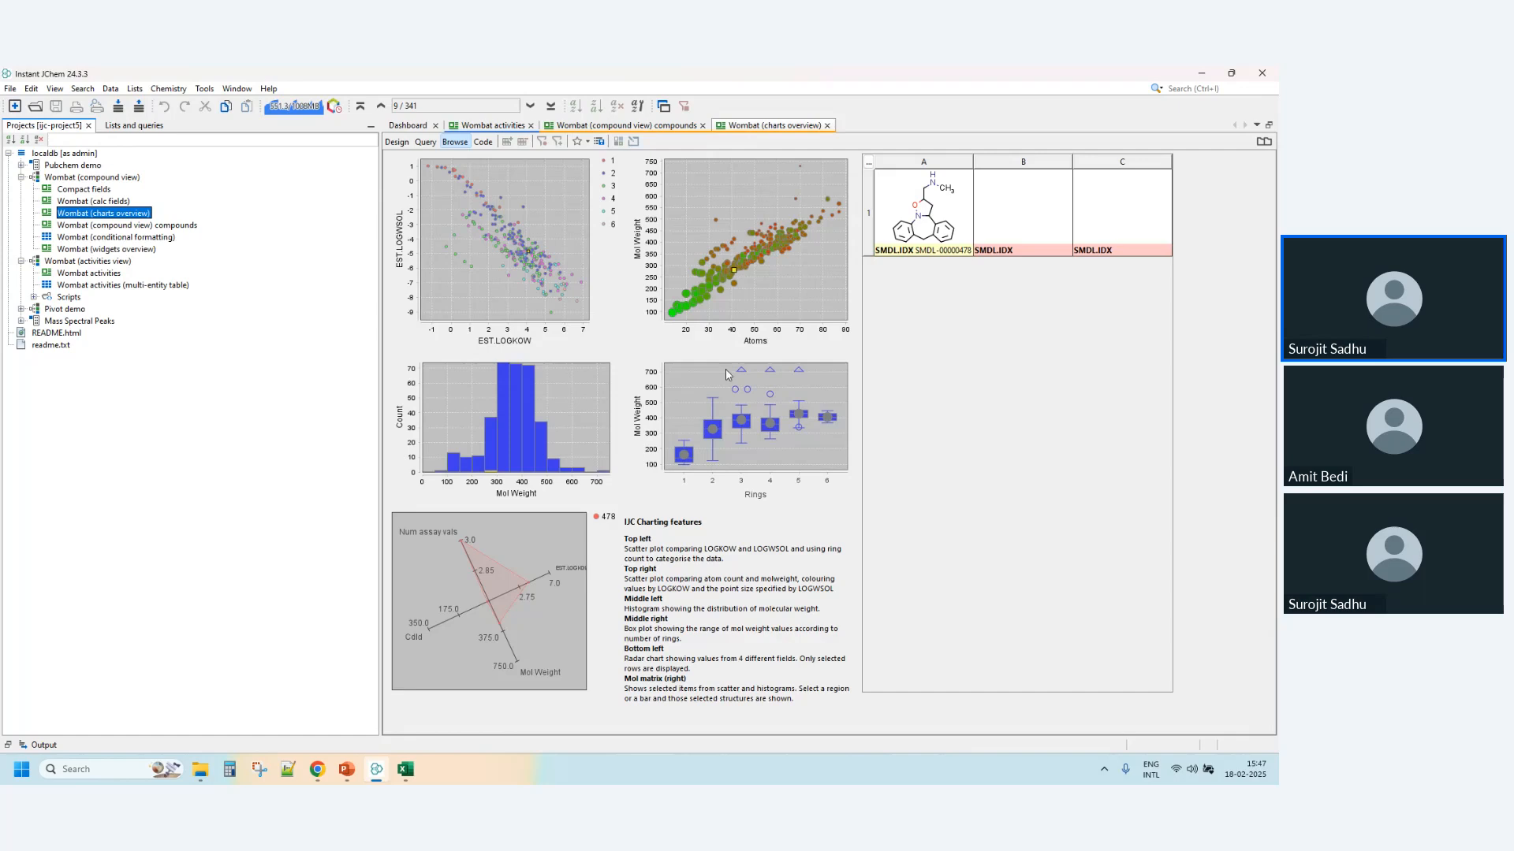
{"action": "left_click", "coordinate": [21, 165]}
{"action": "double_click", "coordinate": [101, 178]}
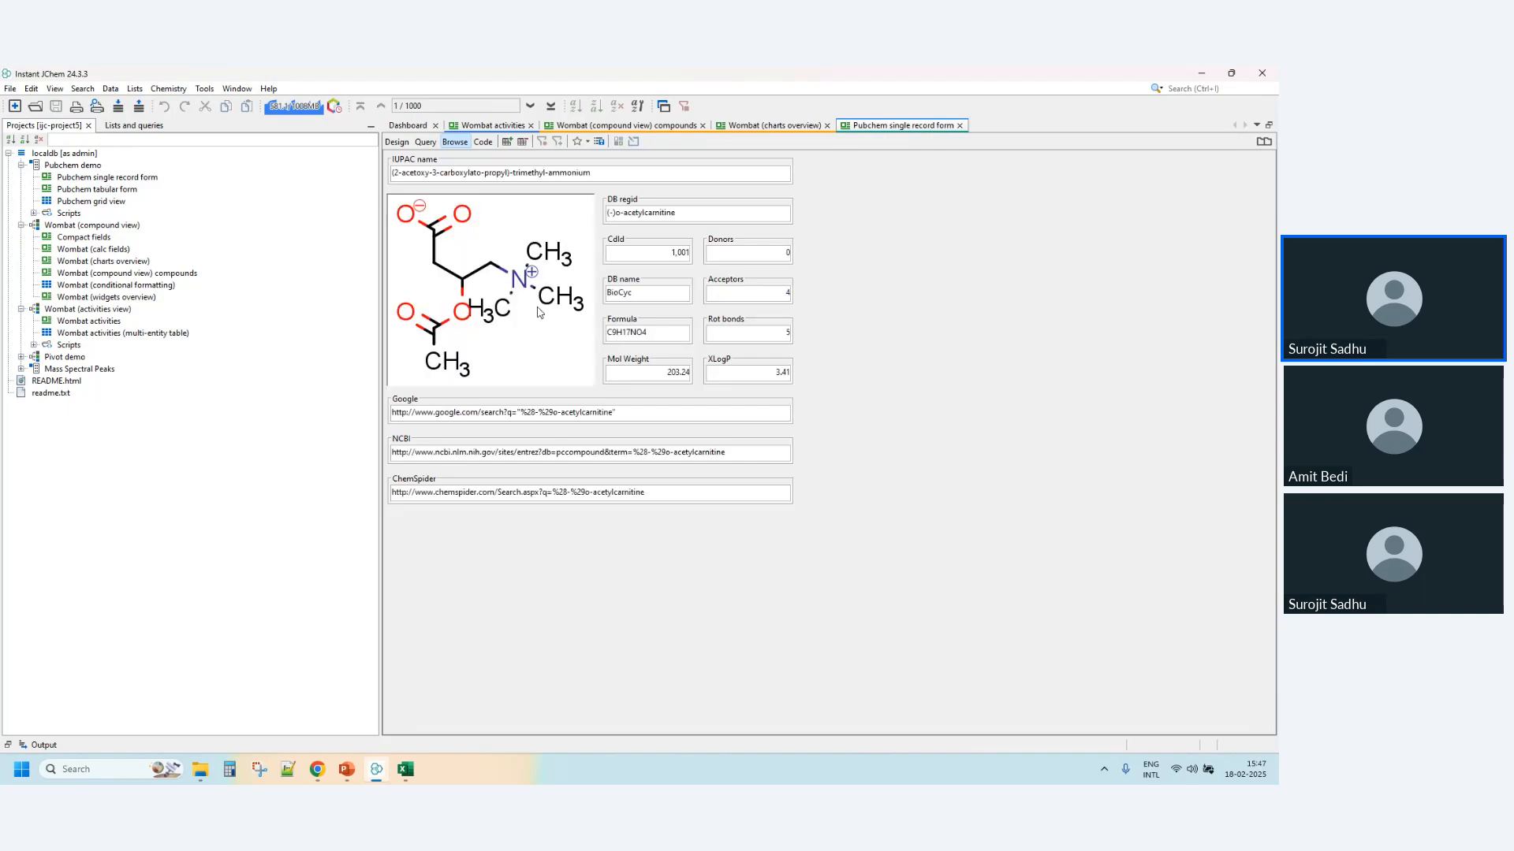
- Open the Pubchem grid view in query mode, with the project tree narrowed to give the grid more room
{"action": "double_click", "coordinate": [84, 202]}
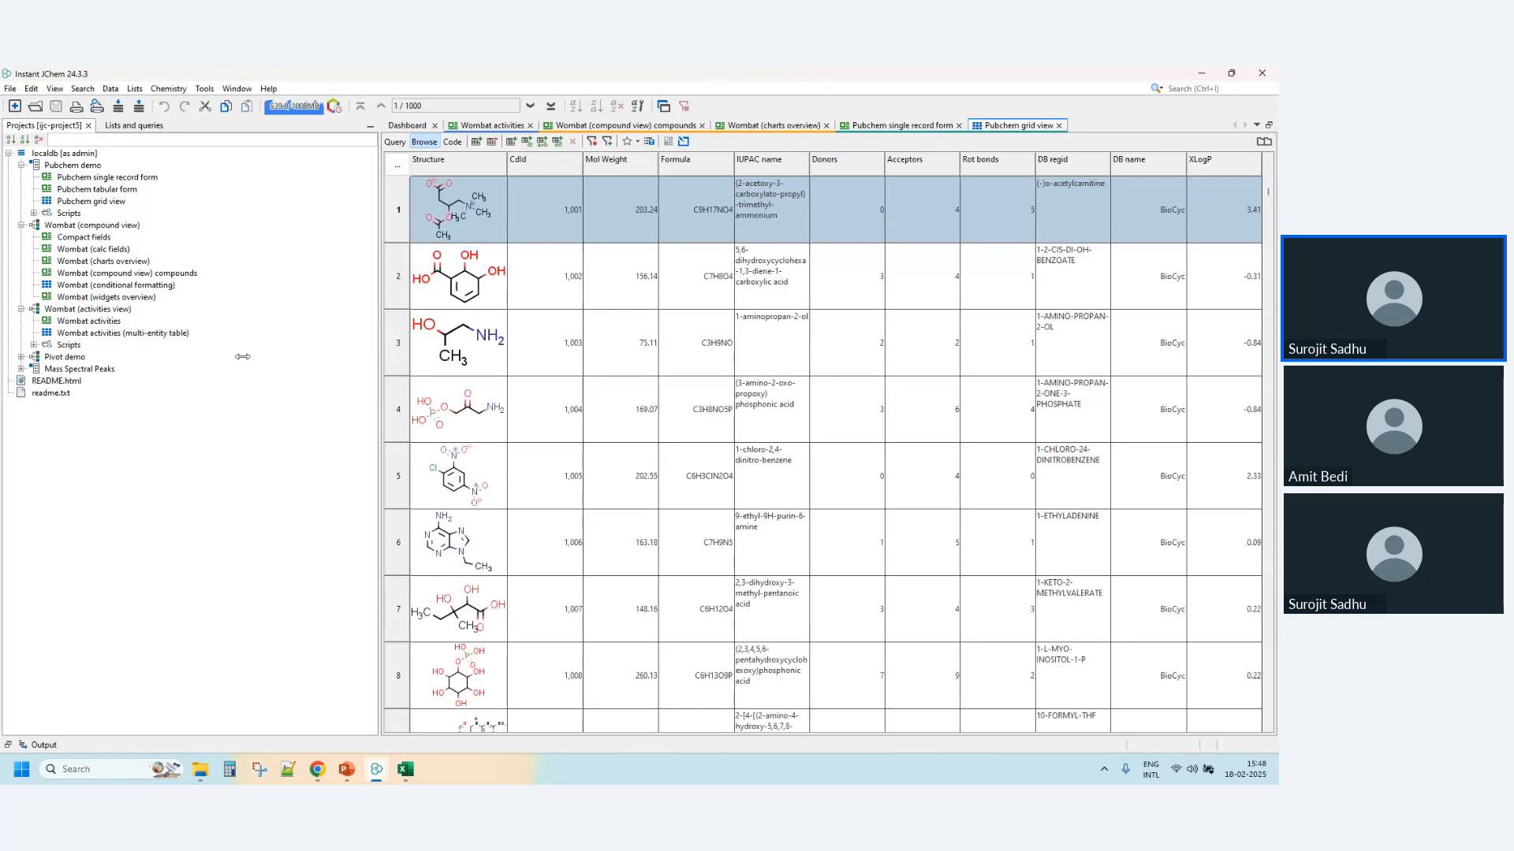
{"action": "left_click_drag", "start_coordinate": [242, 357], "coordinate": [243, 359]}
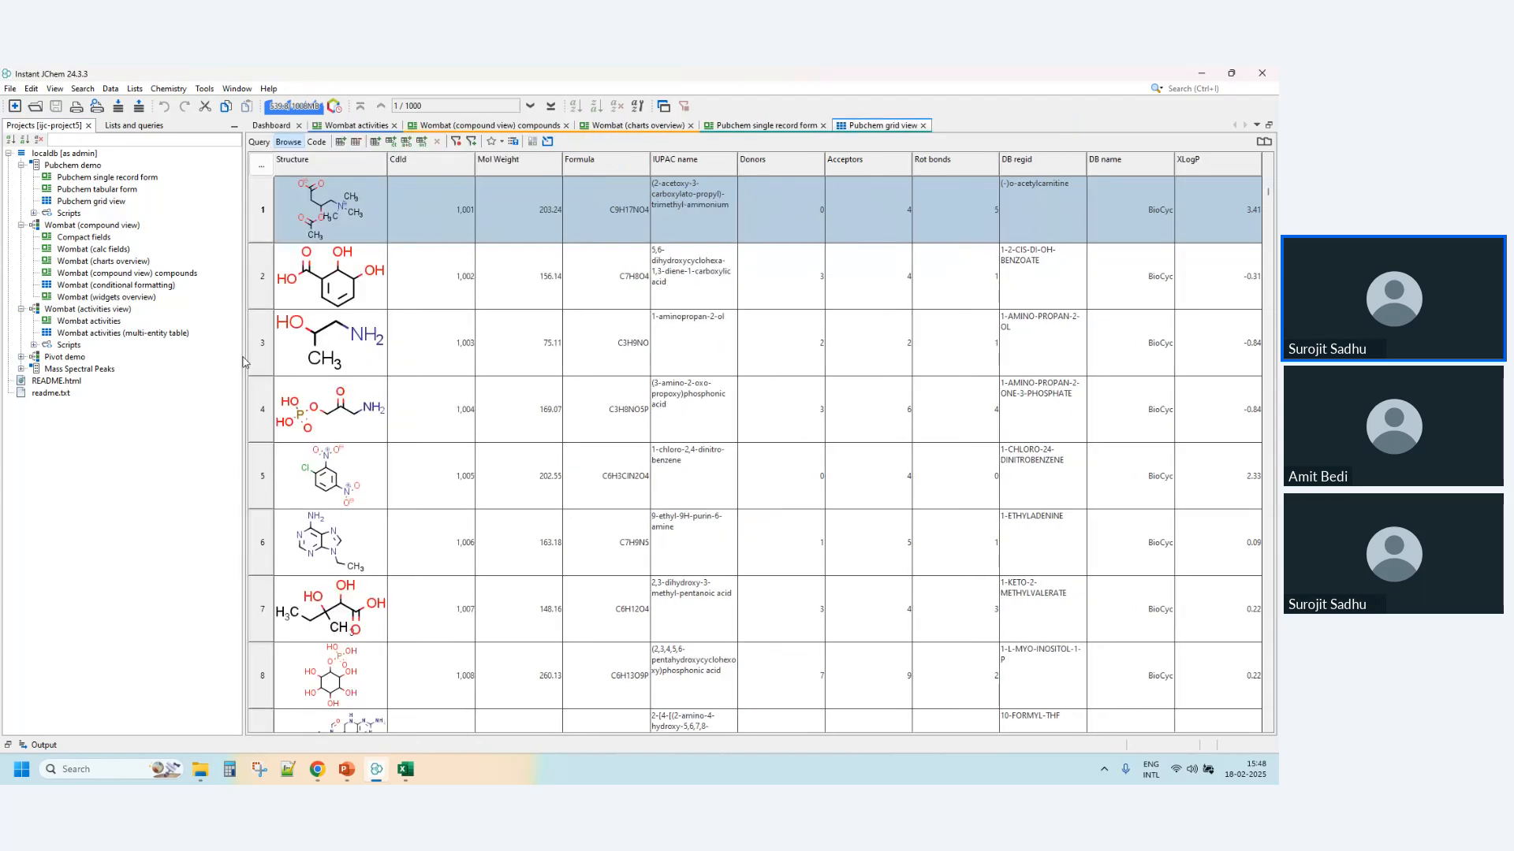
{"action": "left_click", "coordinate": [260, 142]}
- Sketch a pyridine ring from a benzene template and a nitrogen atom, and set it as the Structure substructure query
{"action": "double_click", "coordinate": [318, 213]}
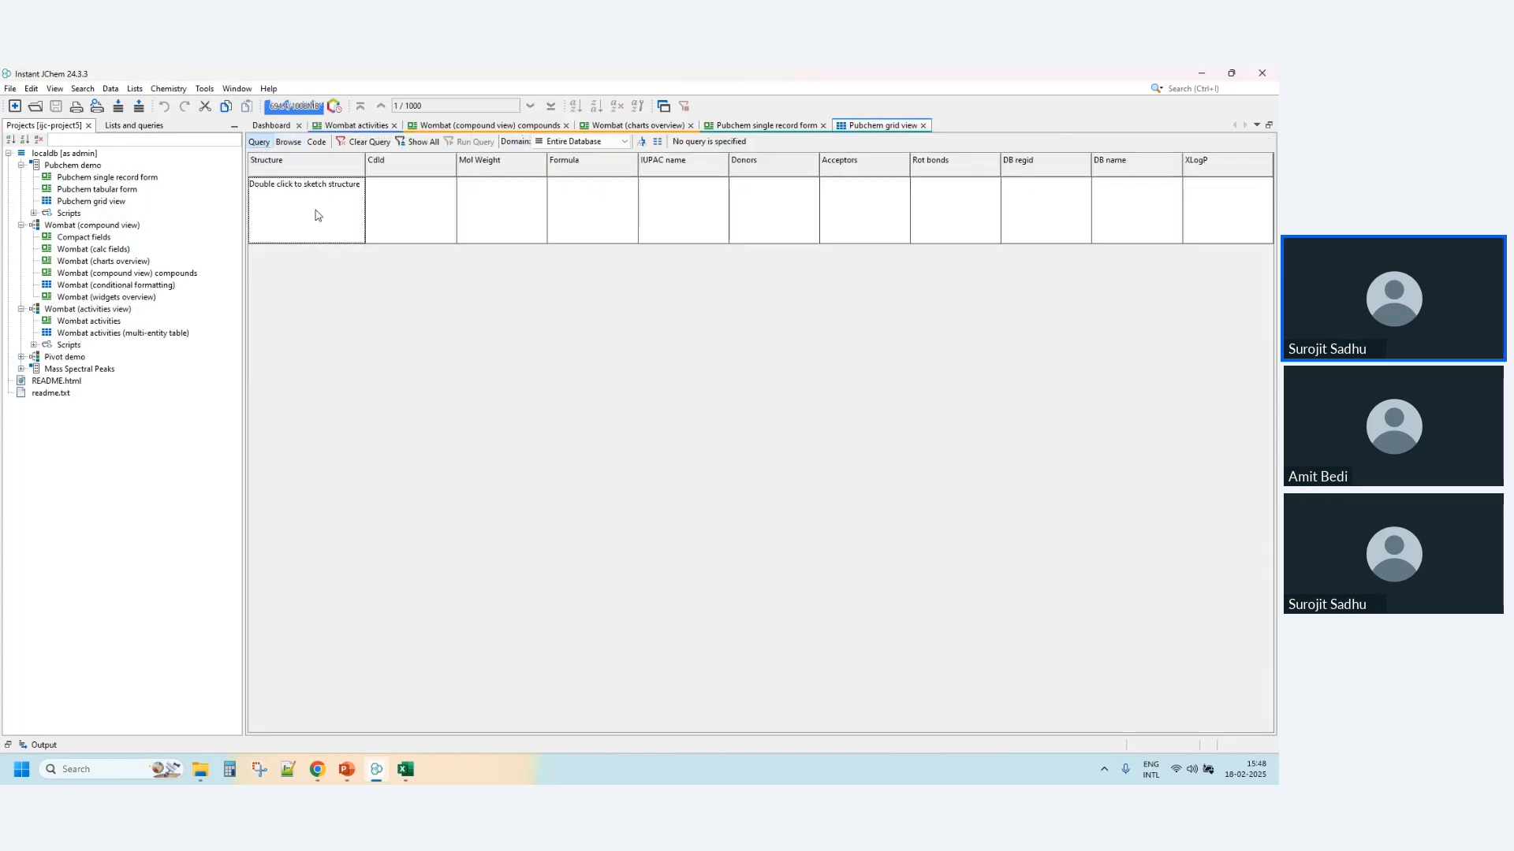
{"action": "left_click", "coordinate": [127, 426]}
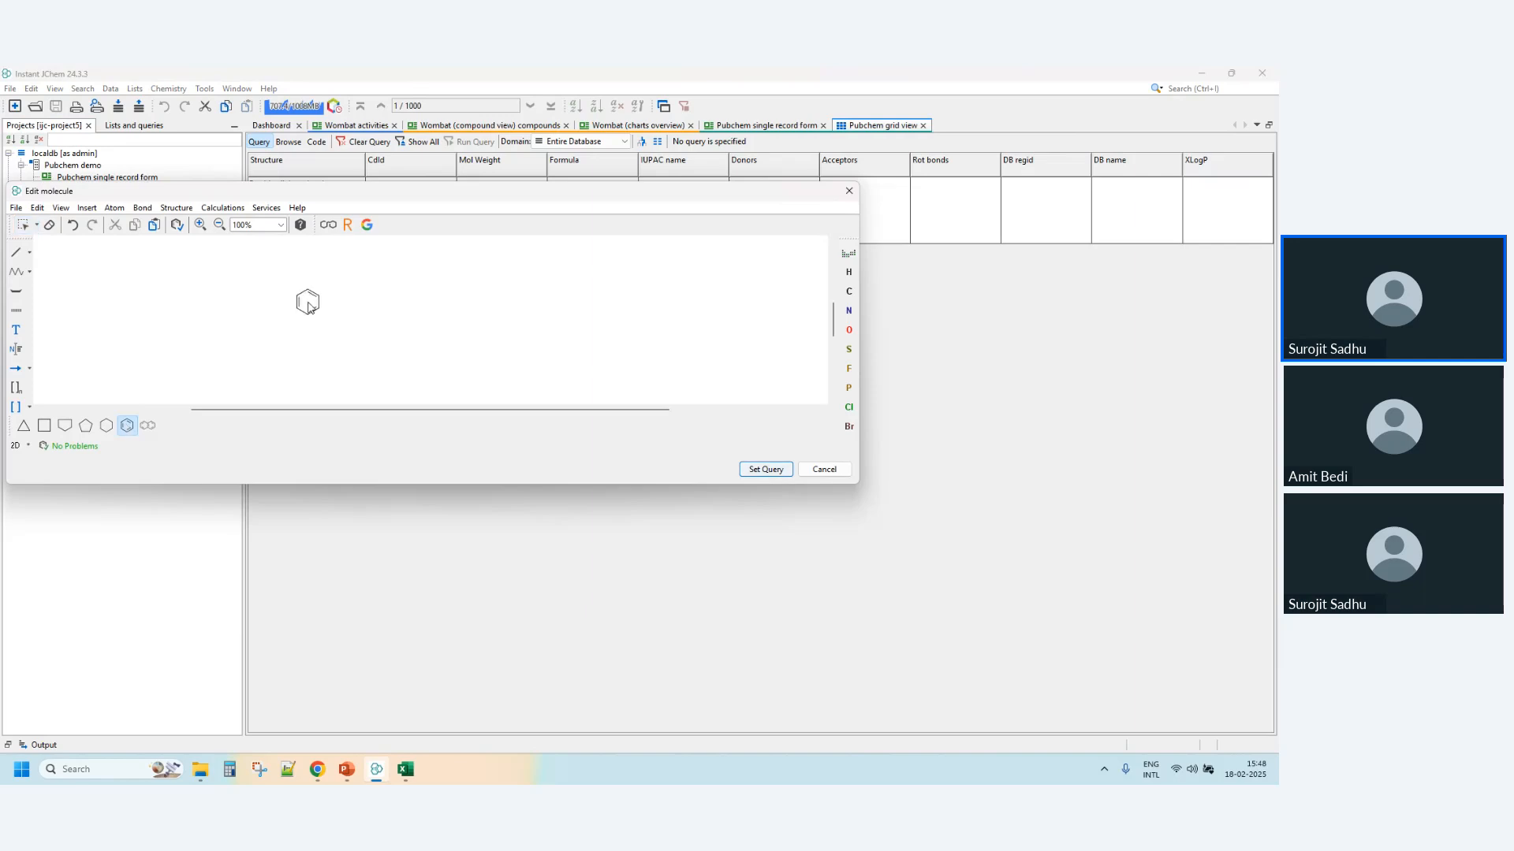
{"action": "left_click", "coordinate": [308, 303]}
{"action": "left_click", "coordinate": [849, 310]}
{"action": "left_click", "coordinate": [307, 315]}
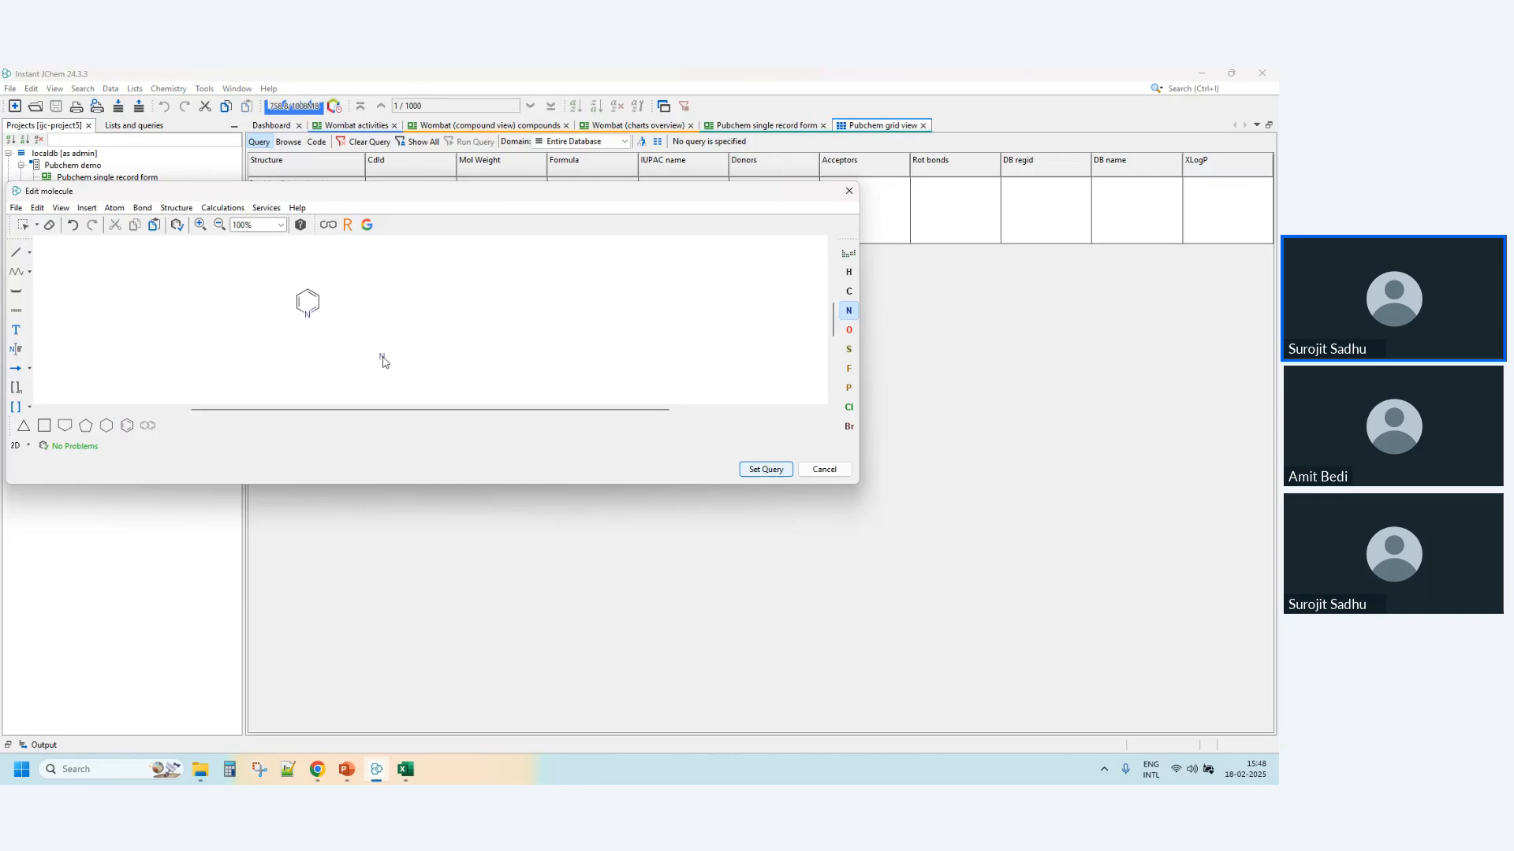
{"action": "left_click", "coordinate": [760, 471]}
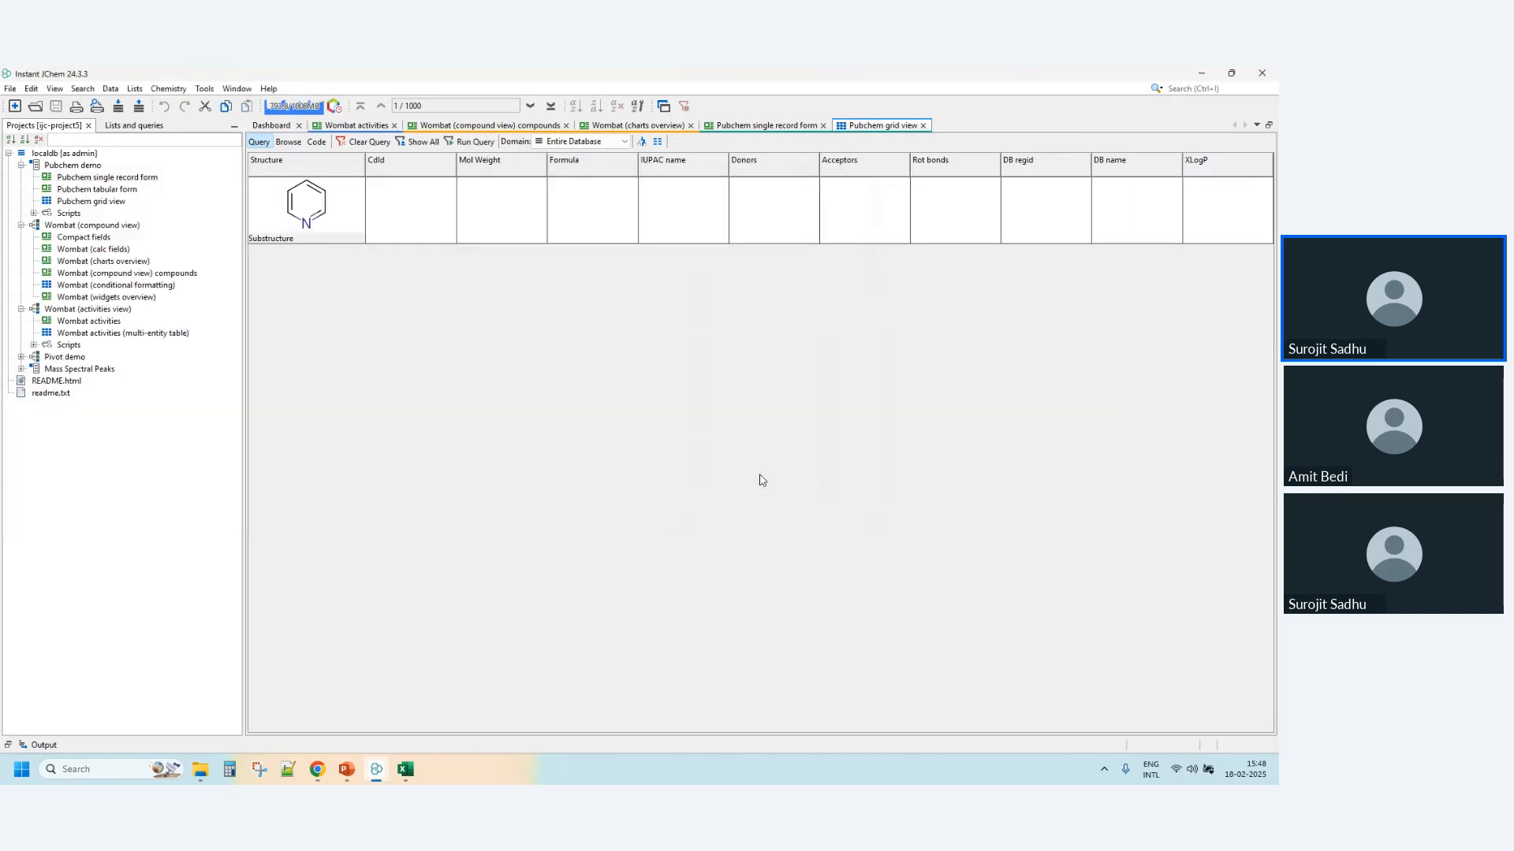
- Run the pyridine substructure query by itself, and run it again with a Rot bonds = 3 condition added
{"action": "left_click", "coordinate": [474, 142]}
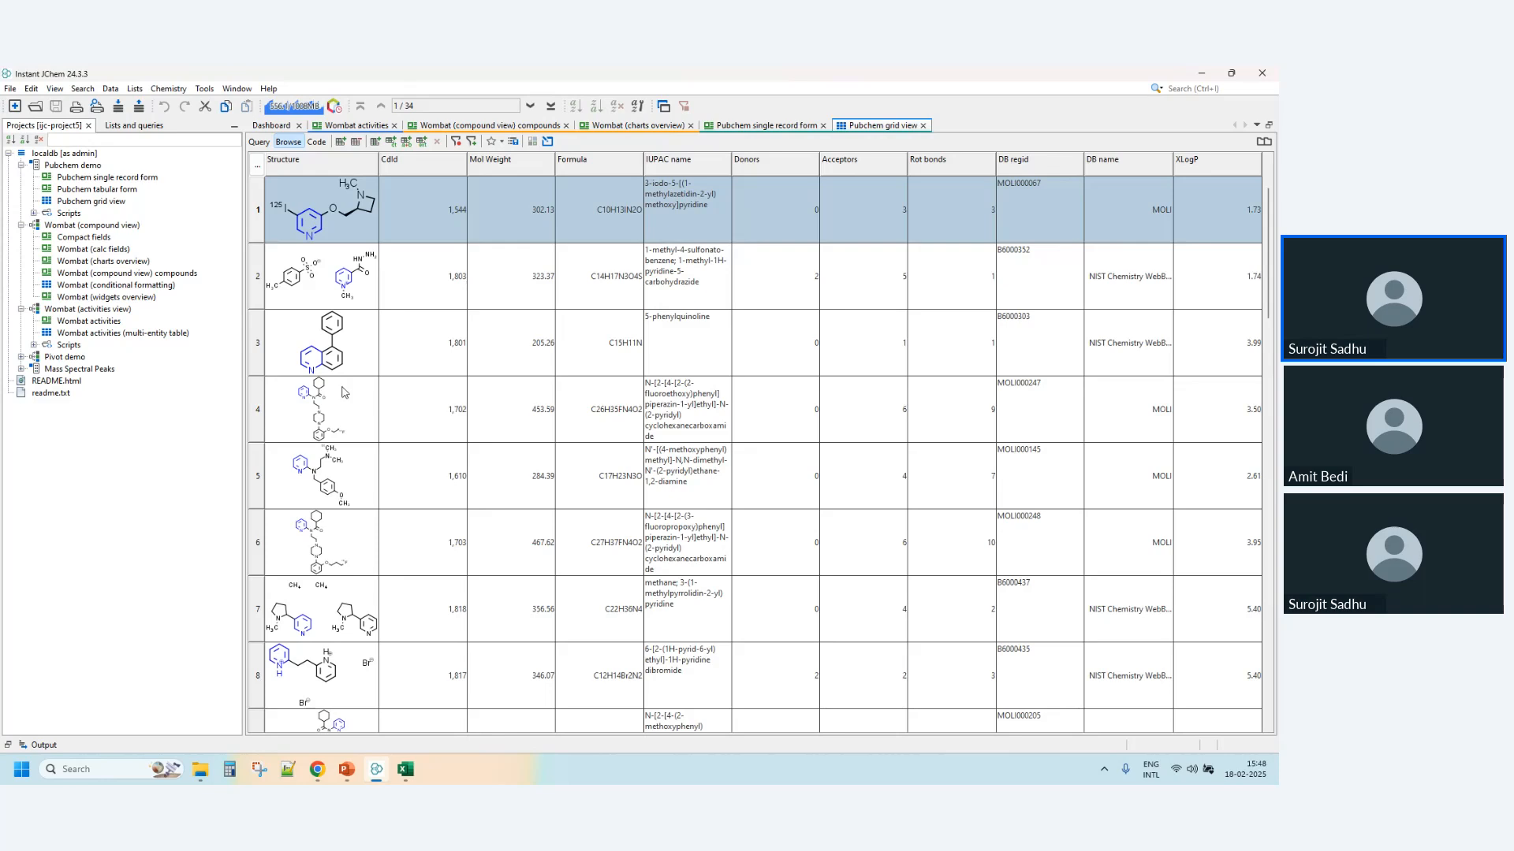
{"action": "left_click", "coordinate": [260, 143]}
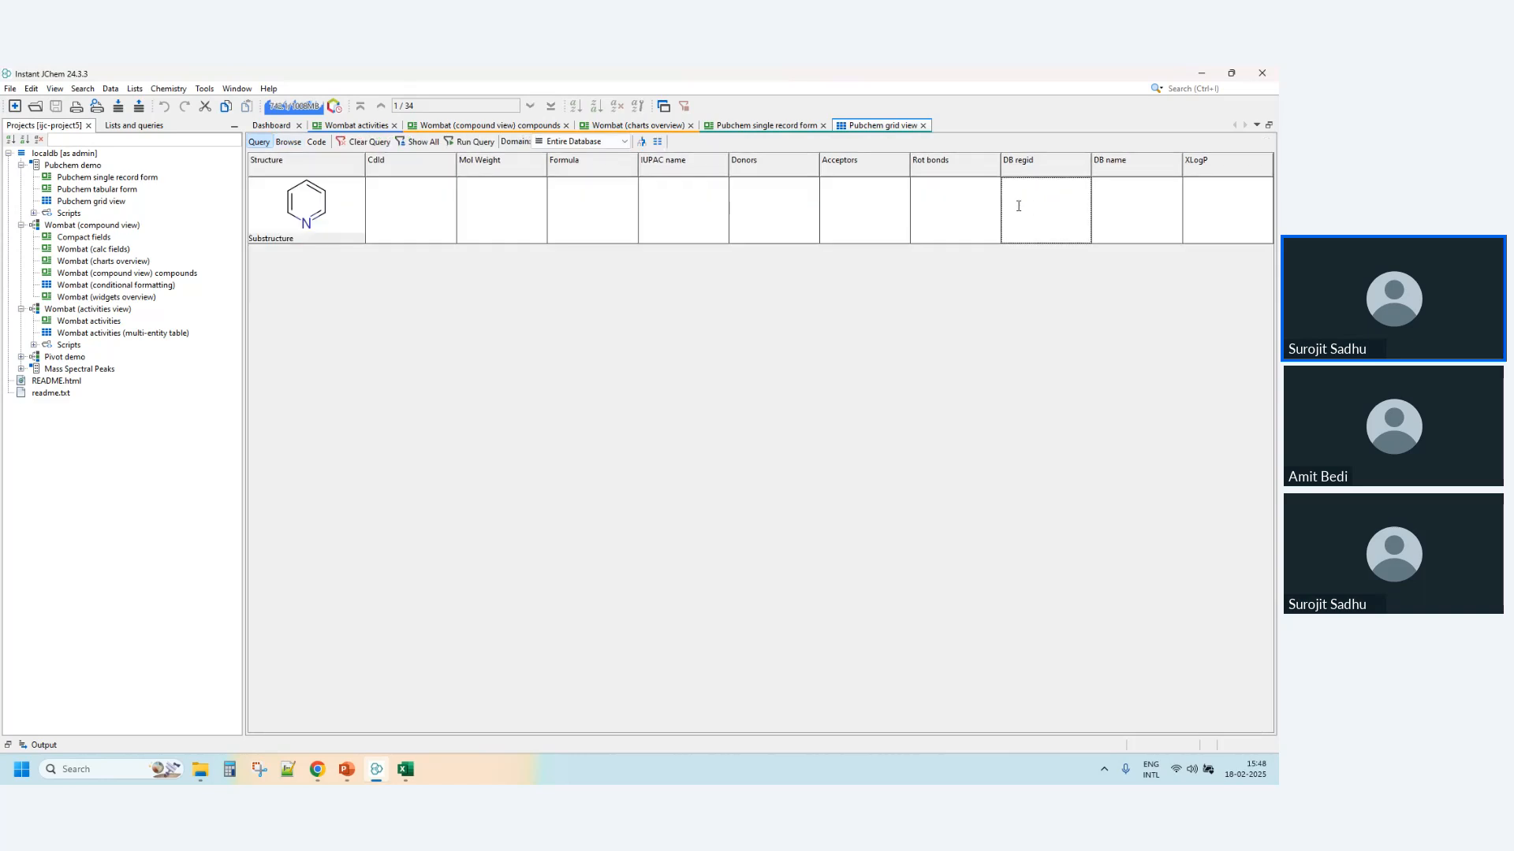
{"action": "right_click", "coordinate": [1018, 207]}
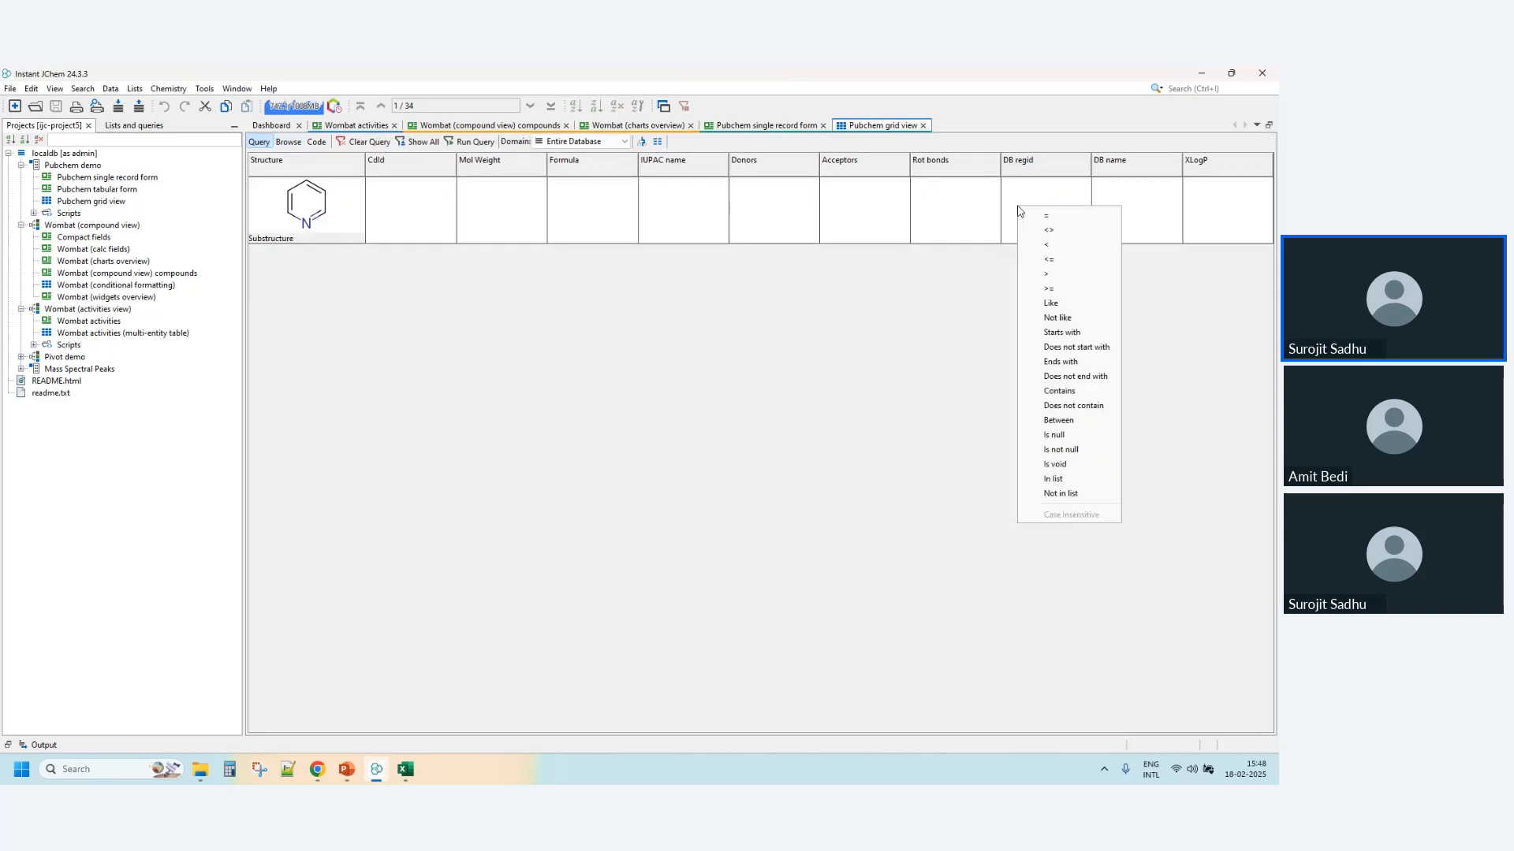
{"action": "right_click", "coordinate": [924, 208]}
{"action": "left_click", "coordinate": [958, 215]}
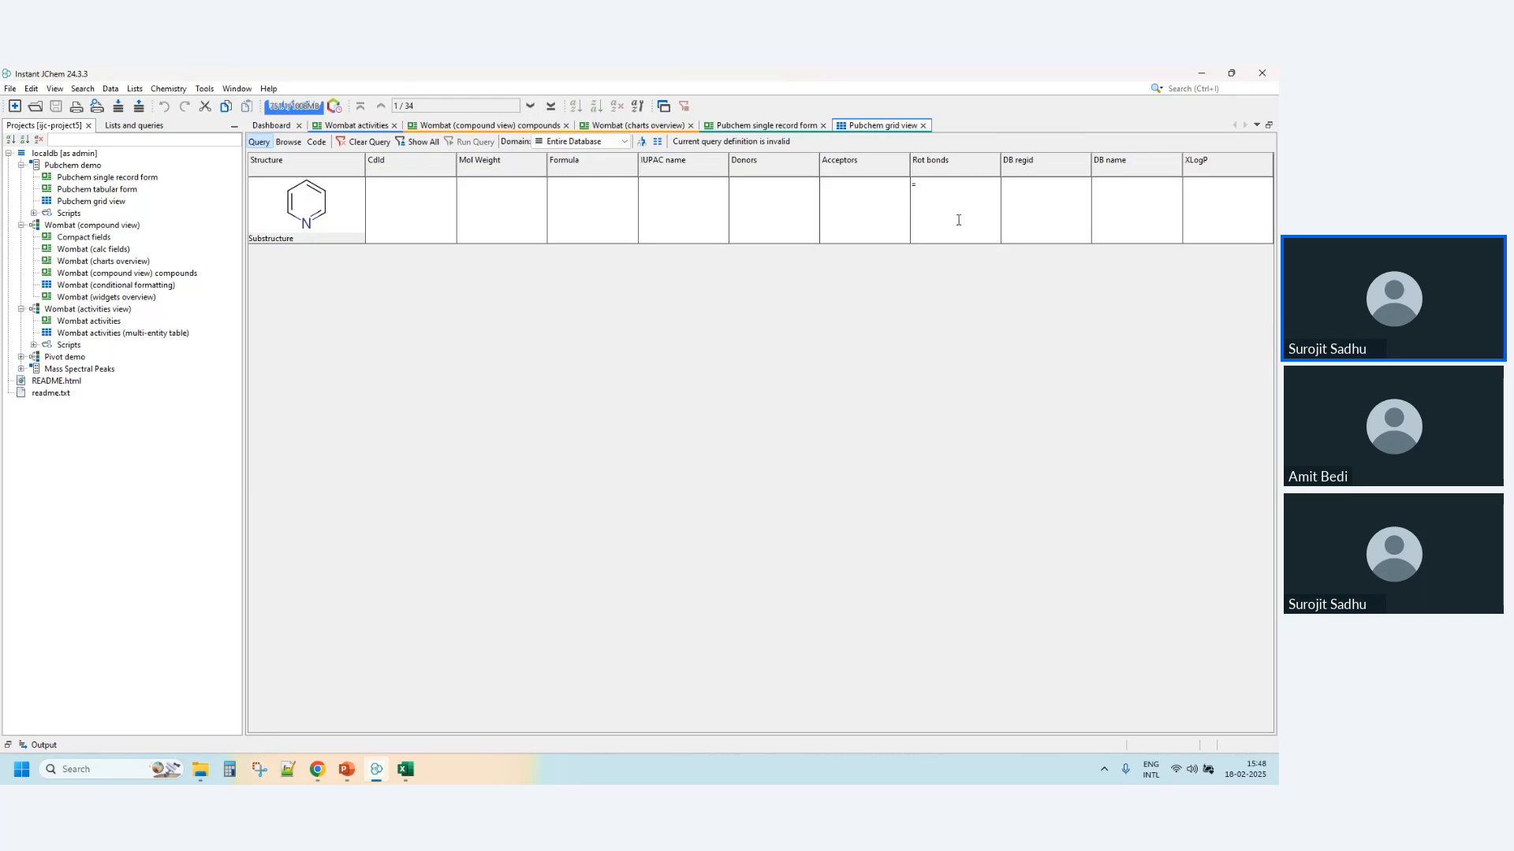
{"action": "left_click", "coordinate": [935, 186]}
{"action": "type", "text": "3"}
{"action": "left_click", "coordinate": [465, 143]}
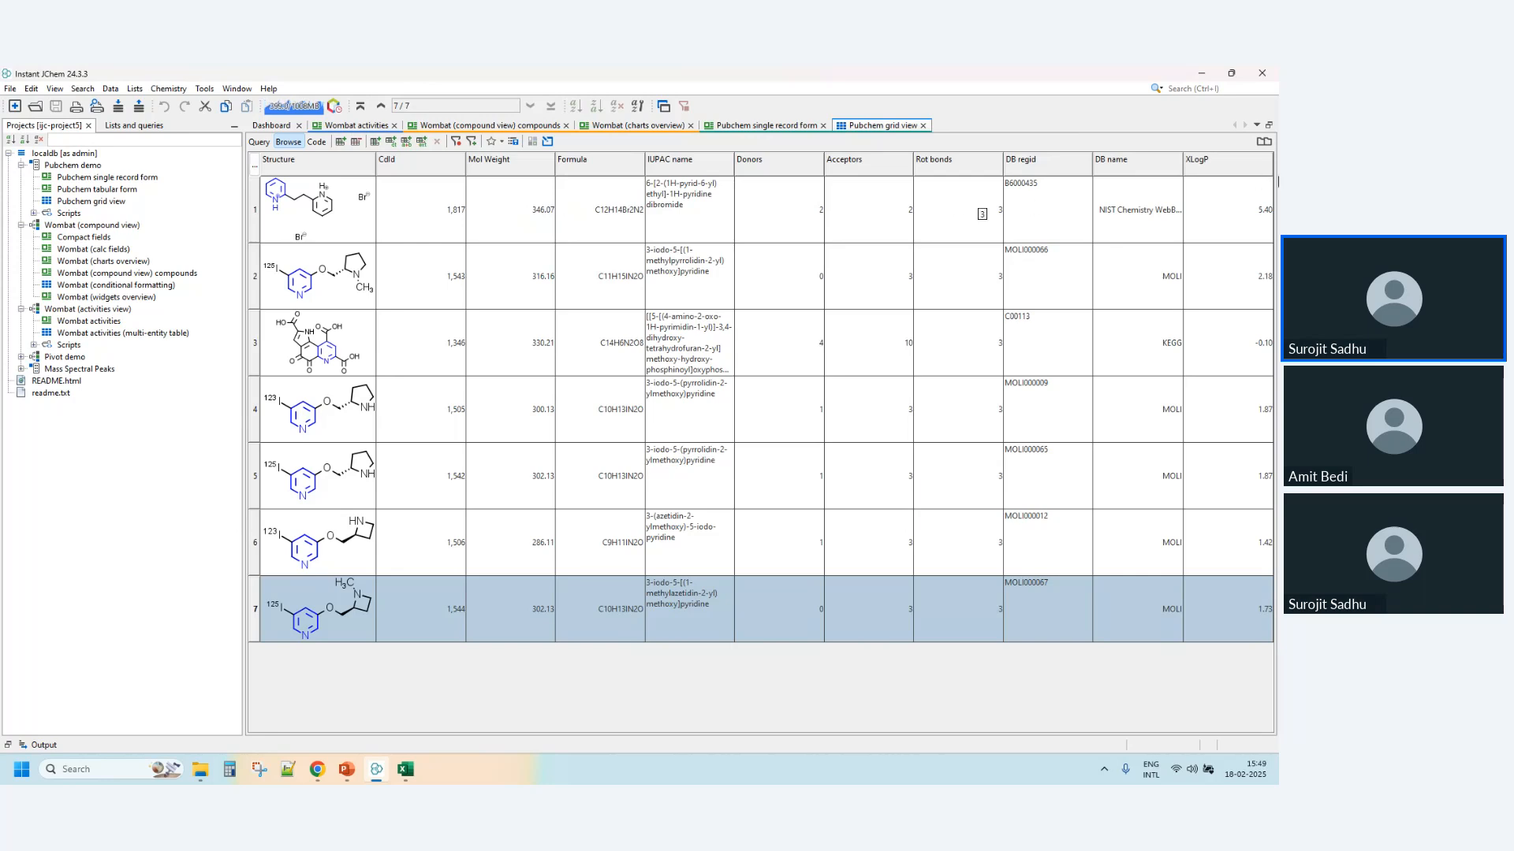
- Return the Pubchem grid view to query mode and show all records of the entire database
{"action": "left_click", "coordinate": [97, 204]}
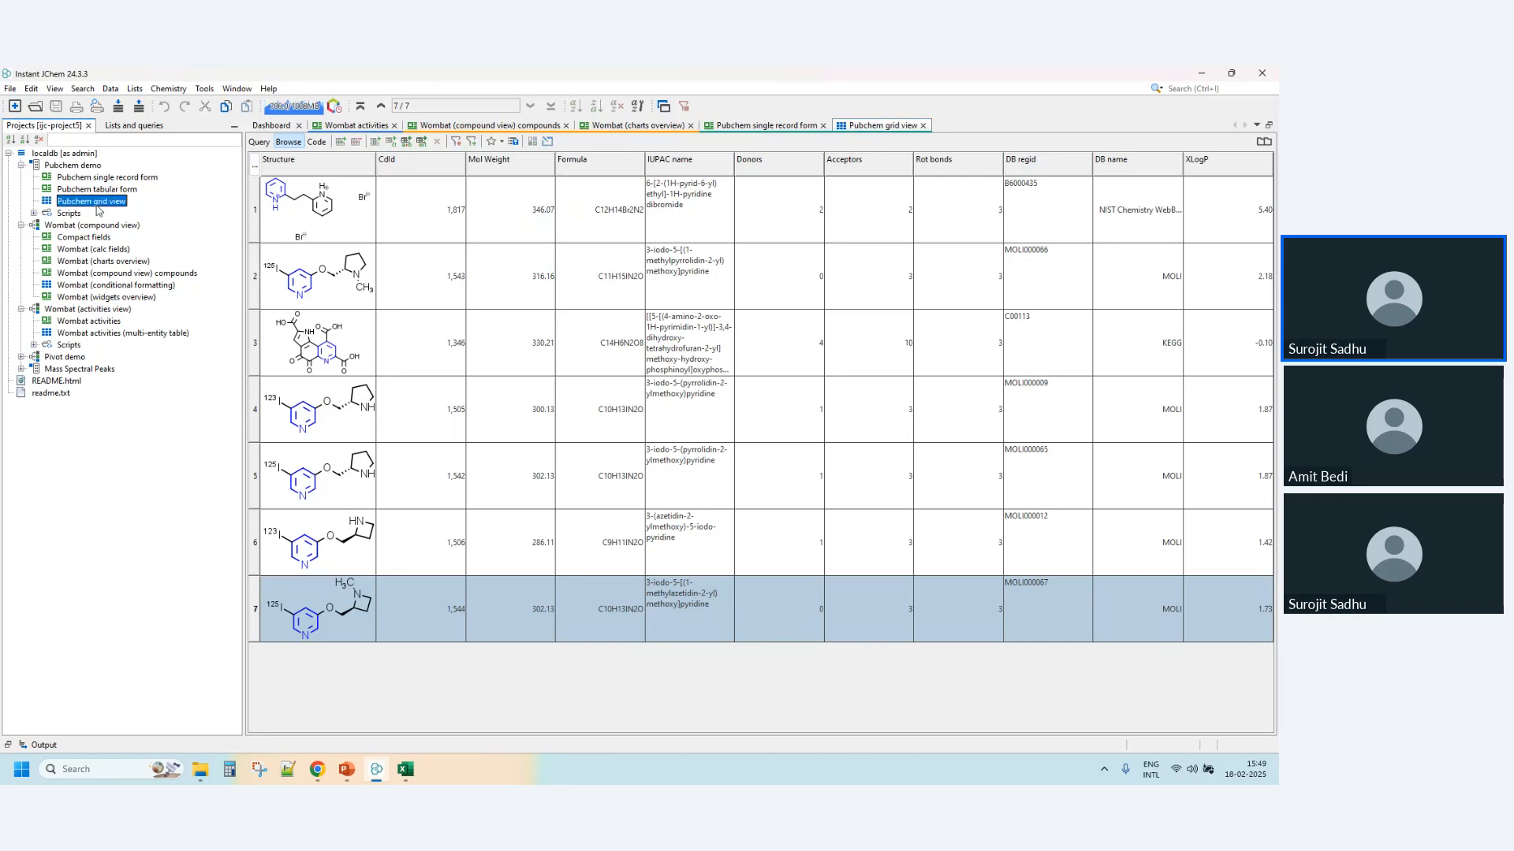
{"action": "left_click", "coordinate": [258, 142]}
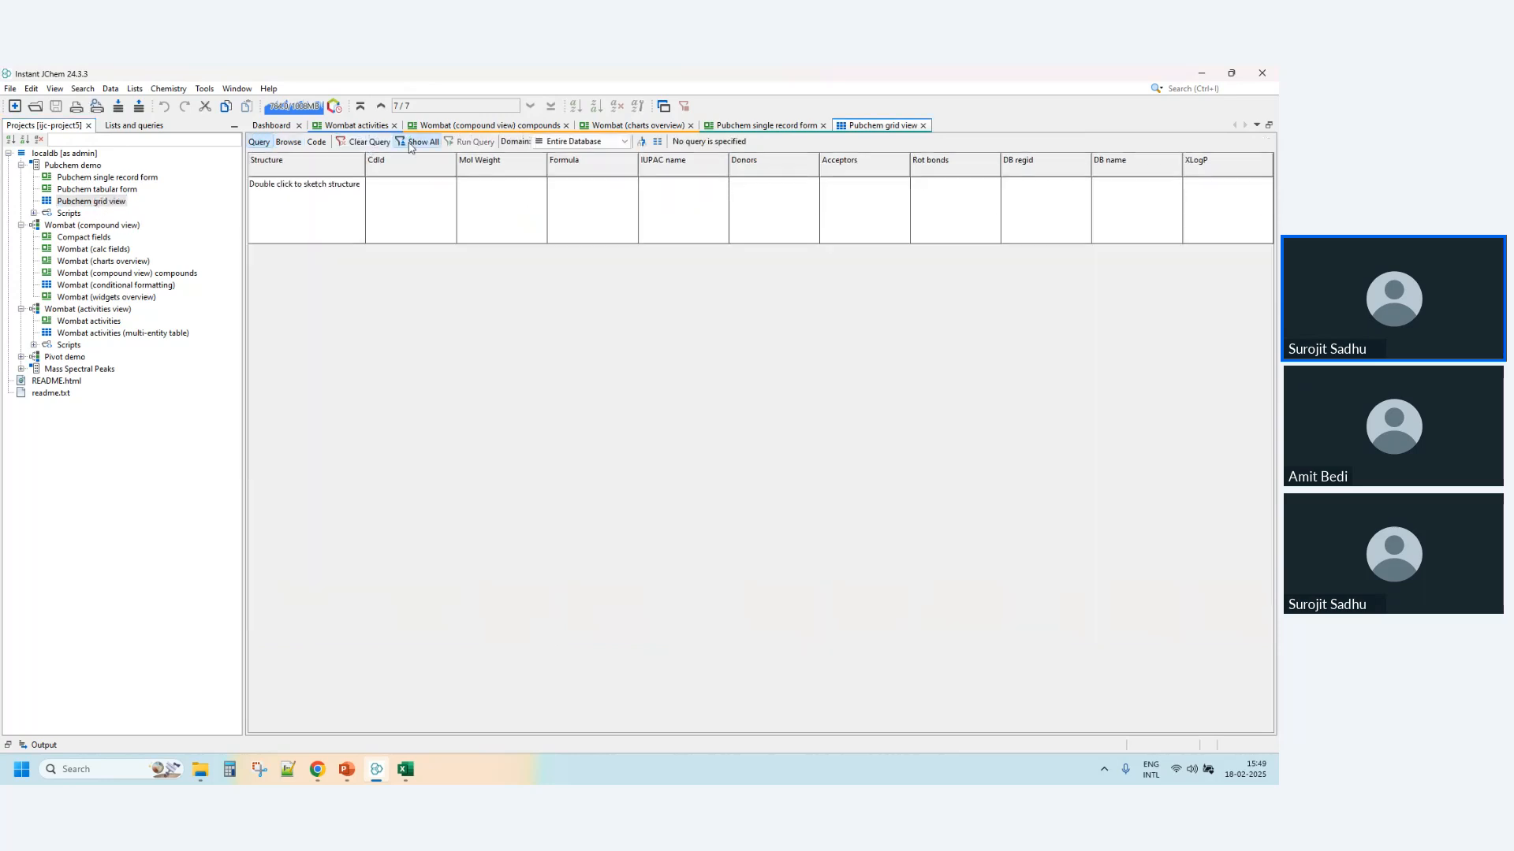
{"action": "left_click", "coordinate": [417, 142]}
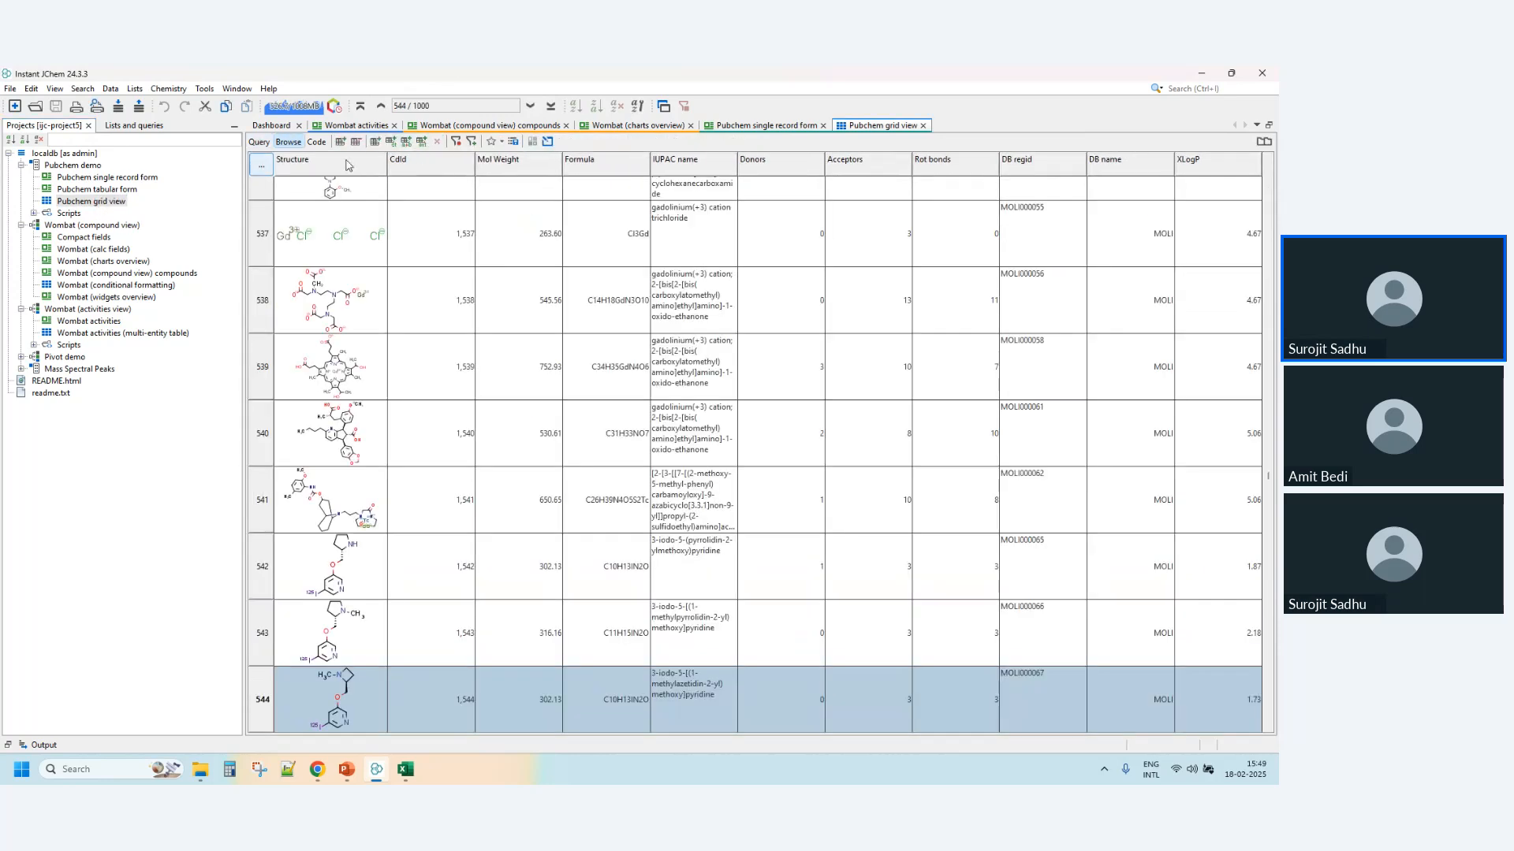
- Add Chemical Terms columns for CNS MPO, Strongest acidic pKa and LogP to the Pubchem grid from the favourite expressions
{"action": "left_click", "coordinate": [395, 143]}
{"action": "left_click", "coordinate": [551, 221]}
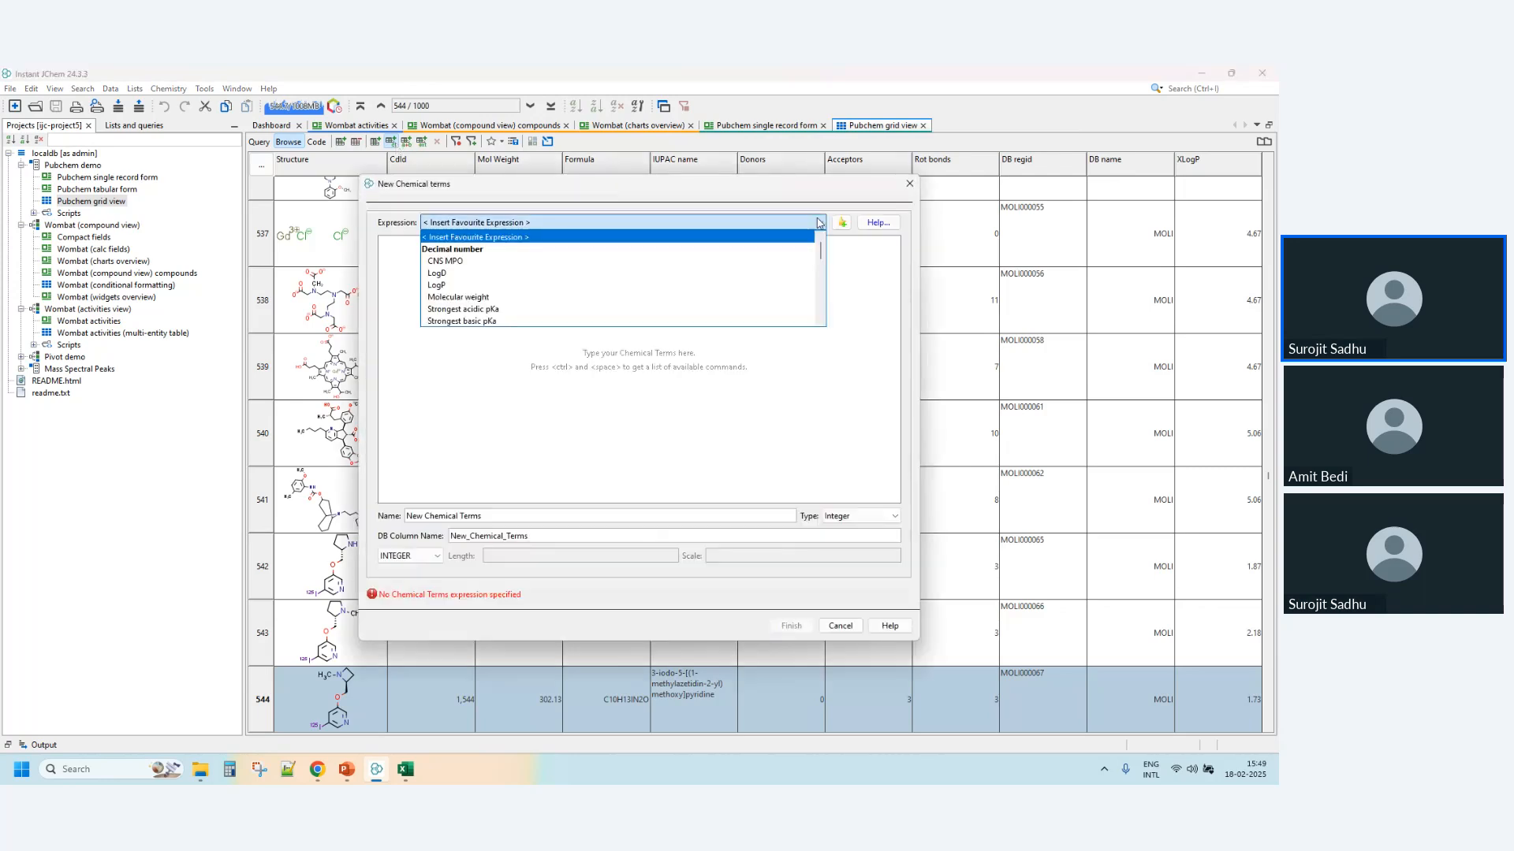
{"action": "left_click", "coordinate": [799, 263]}
{"action": "left_click", "coordinate": [742, 441]}
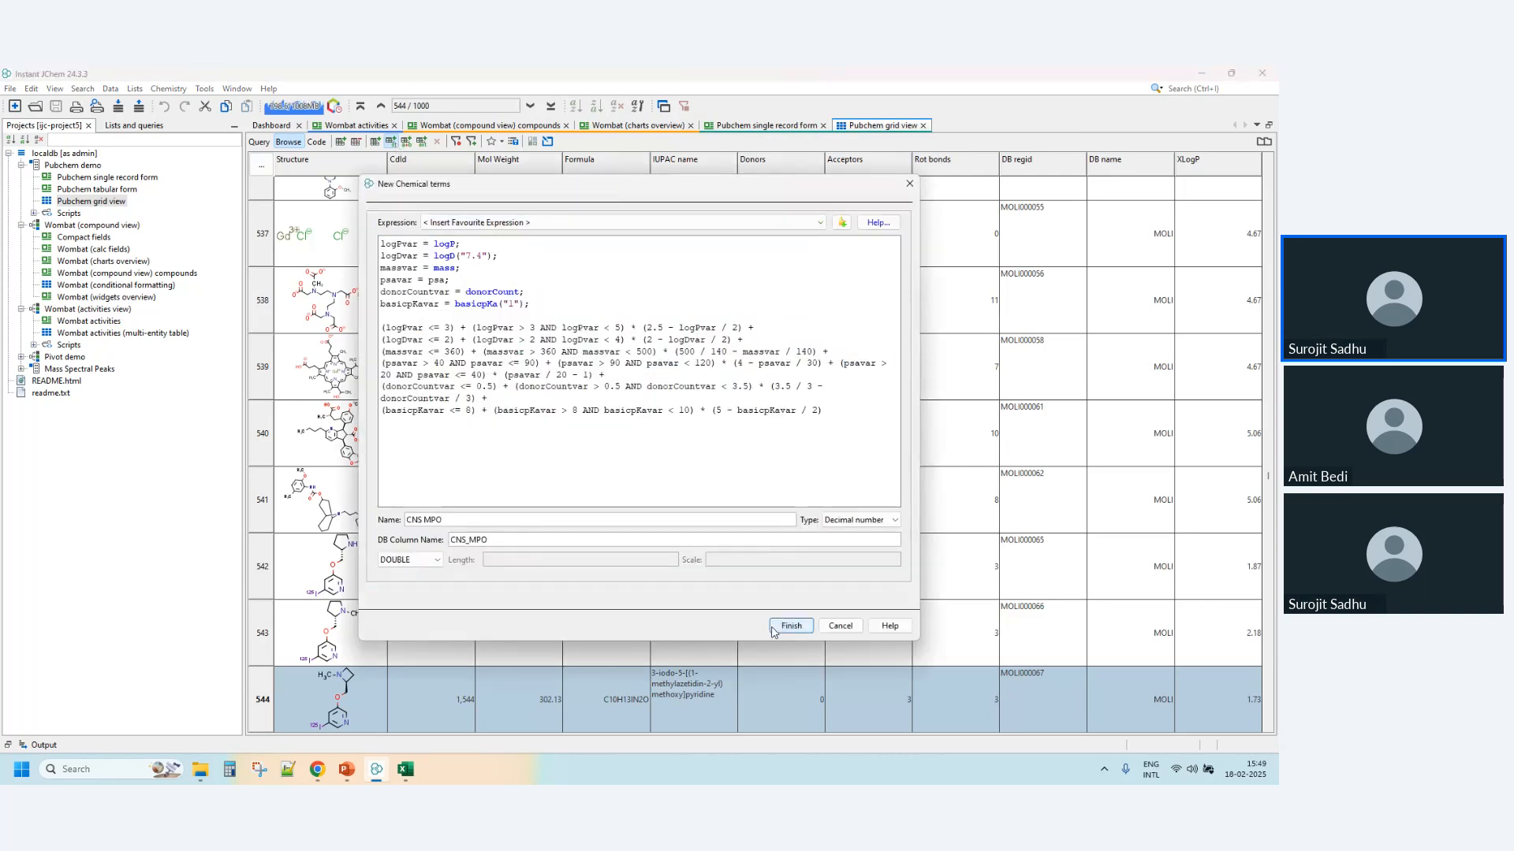
{"action": "left_click", "coordinate": [791, 625]}
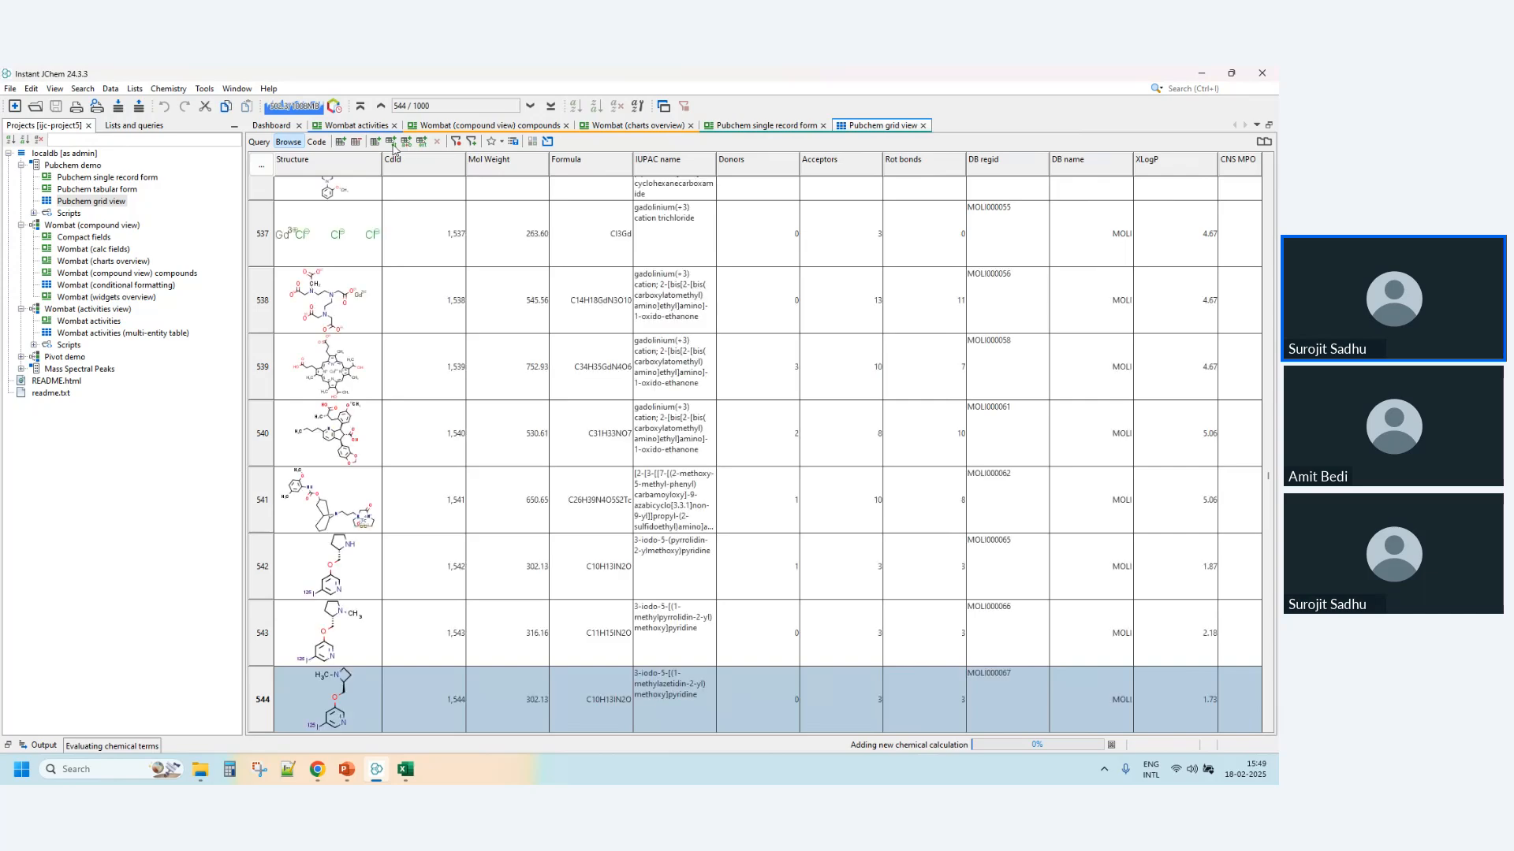
{"action": "left_click", "coordinate": [392, 141]}
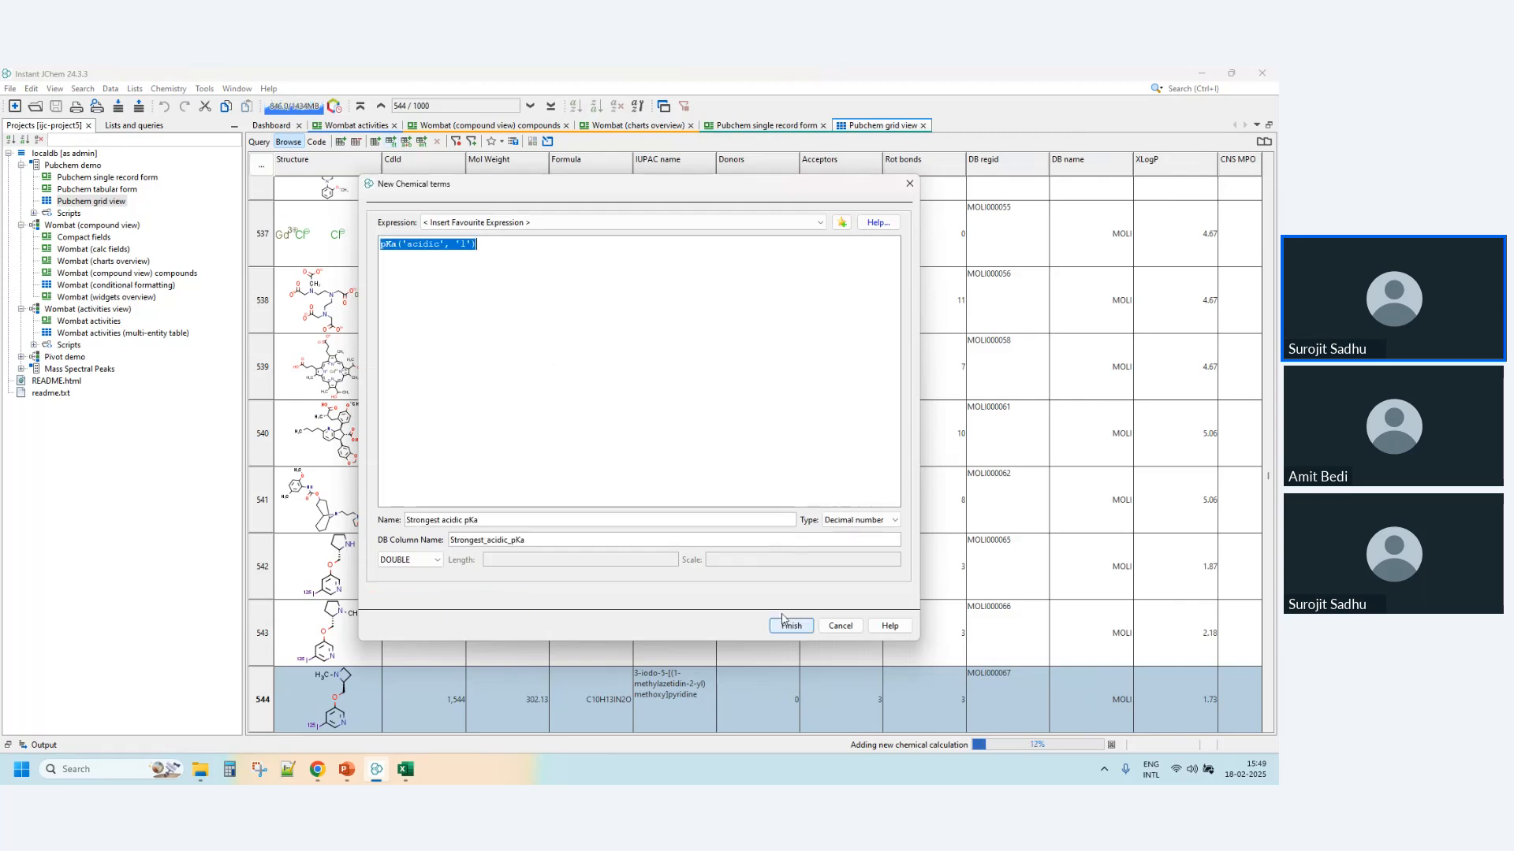
{"action": "left_click", "coordinate": [793, 626]}
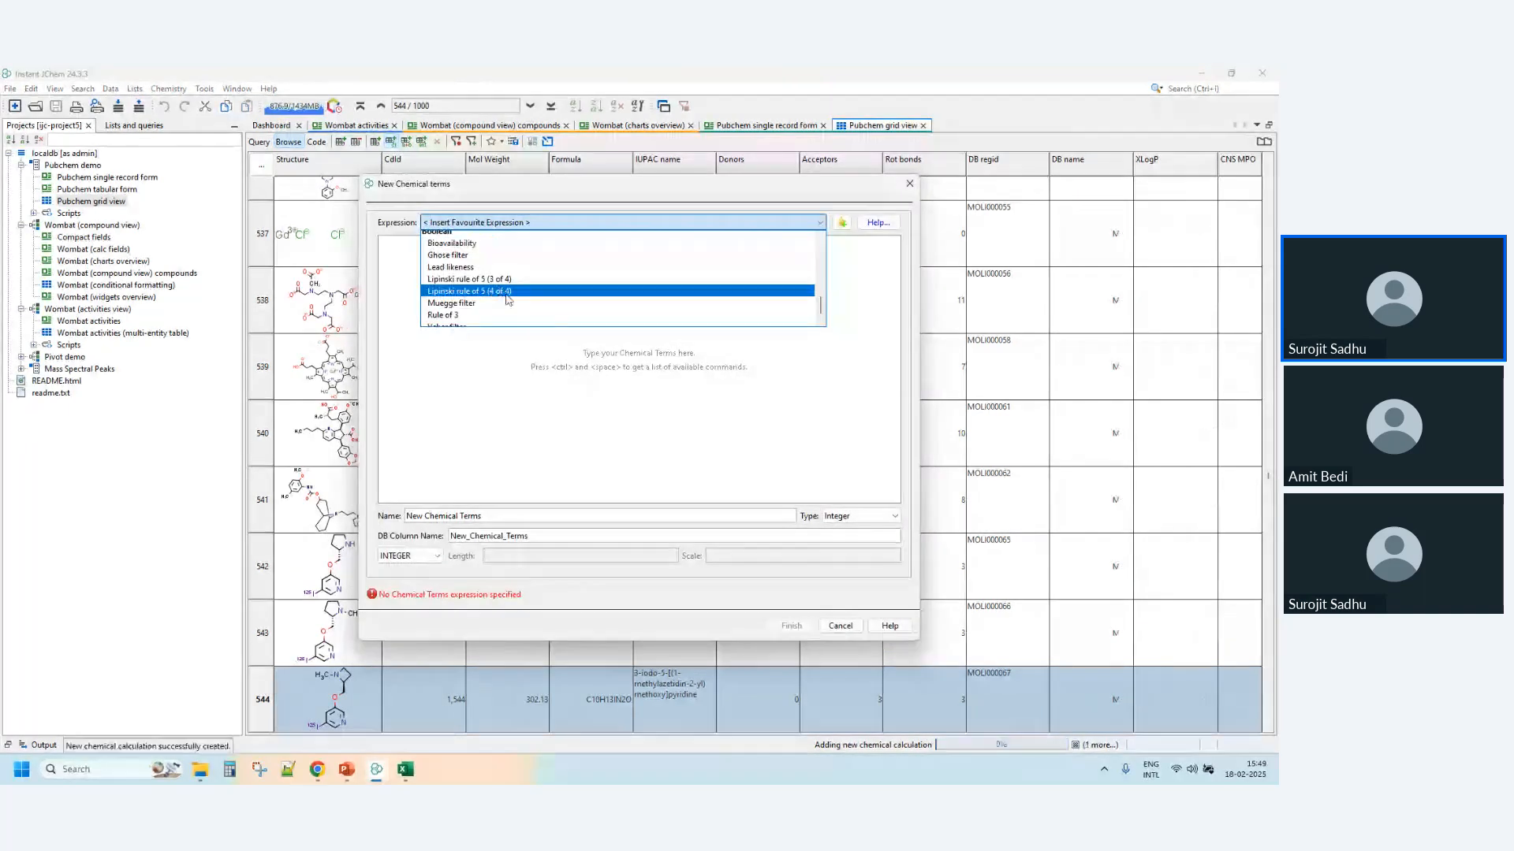
- Add a Boolean Chemical Terms column from the favourite expression Lipinski rule of 5 (4 of 4)
{"action": "left_click", "coordinate": [506, 292]}
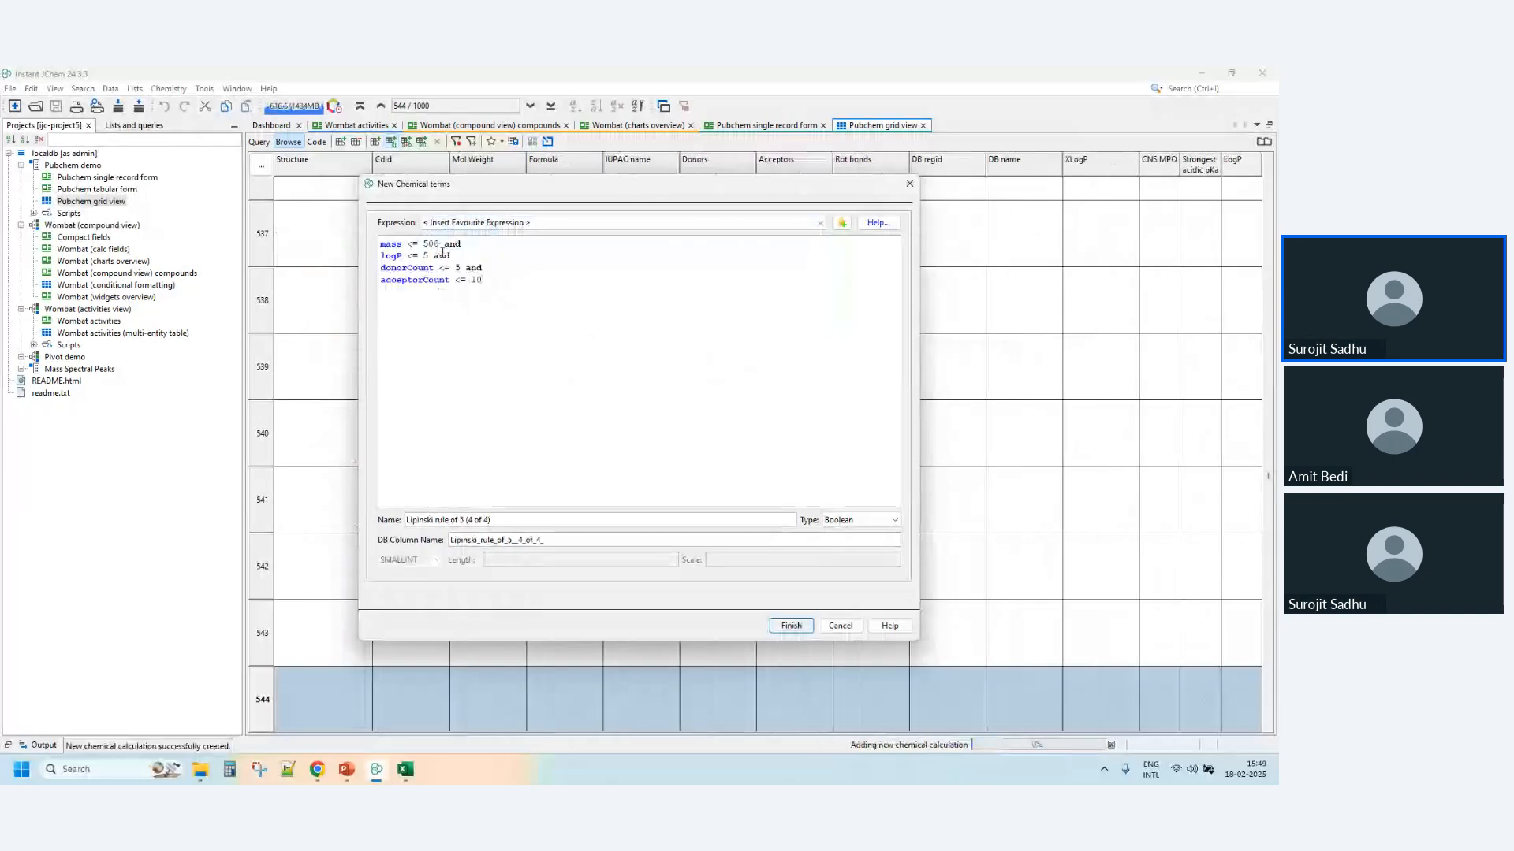
{"action": "double_click", "coordinate": [477, 279]}
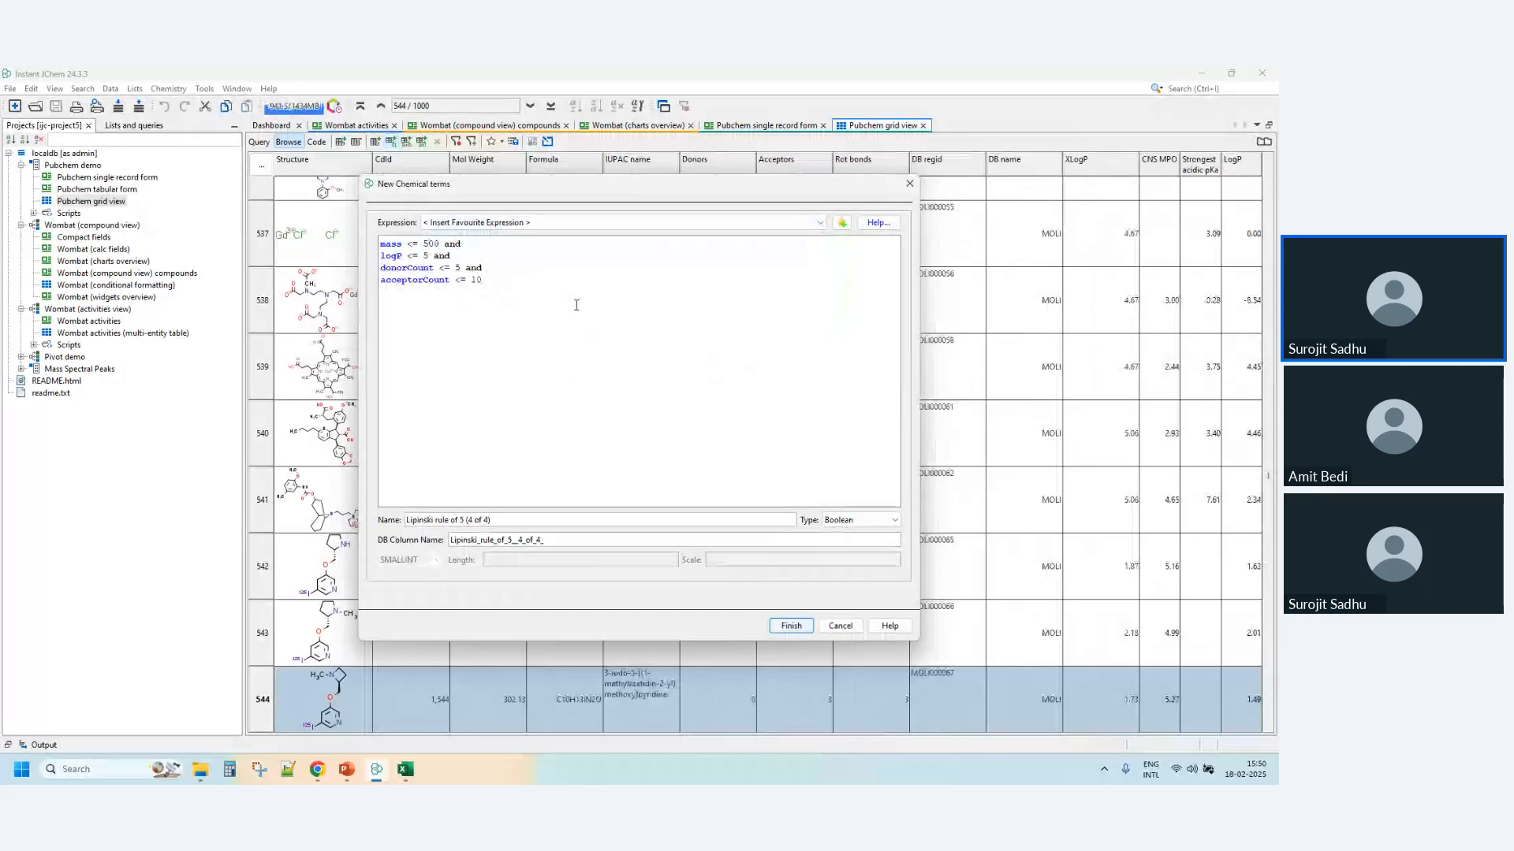
{"action": "left_click", "coordinate": [795, 627]}
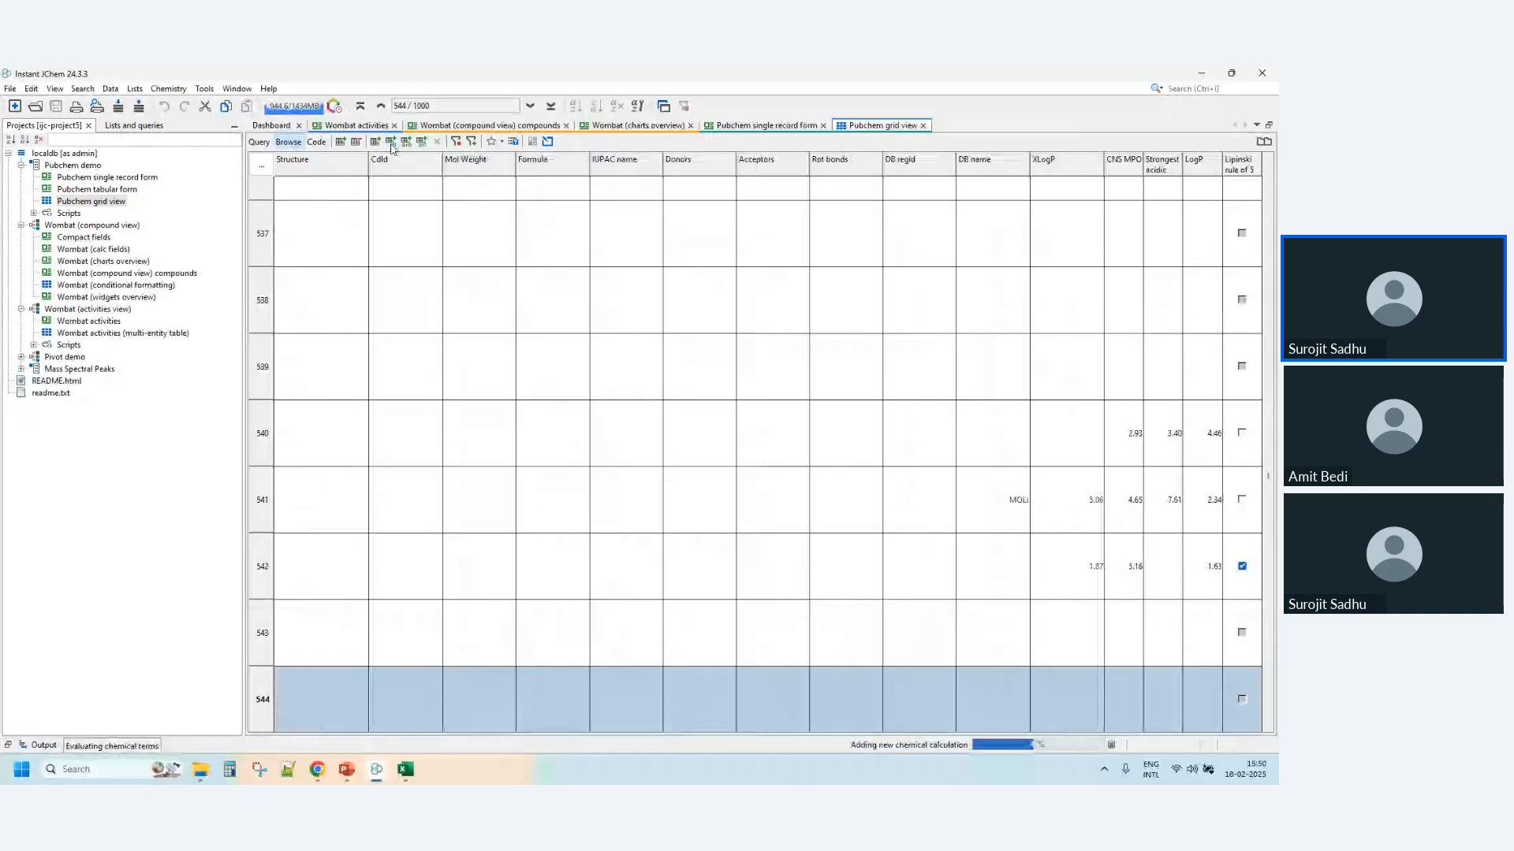
- Look through the available Chemical Terms functions for a new expression and leave without adding a column
{"action": "left_click", "coordinate": [390, 143]}
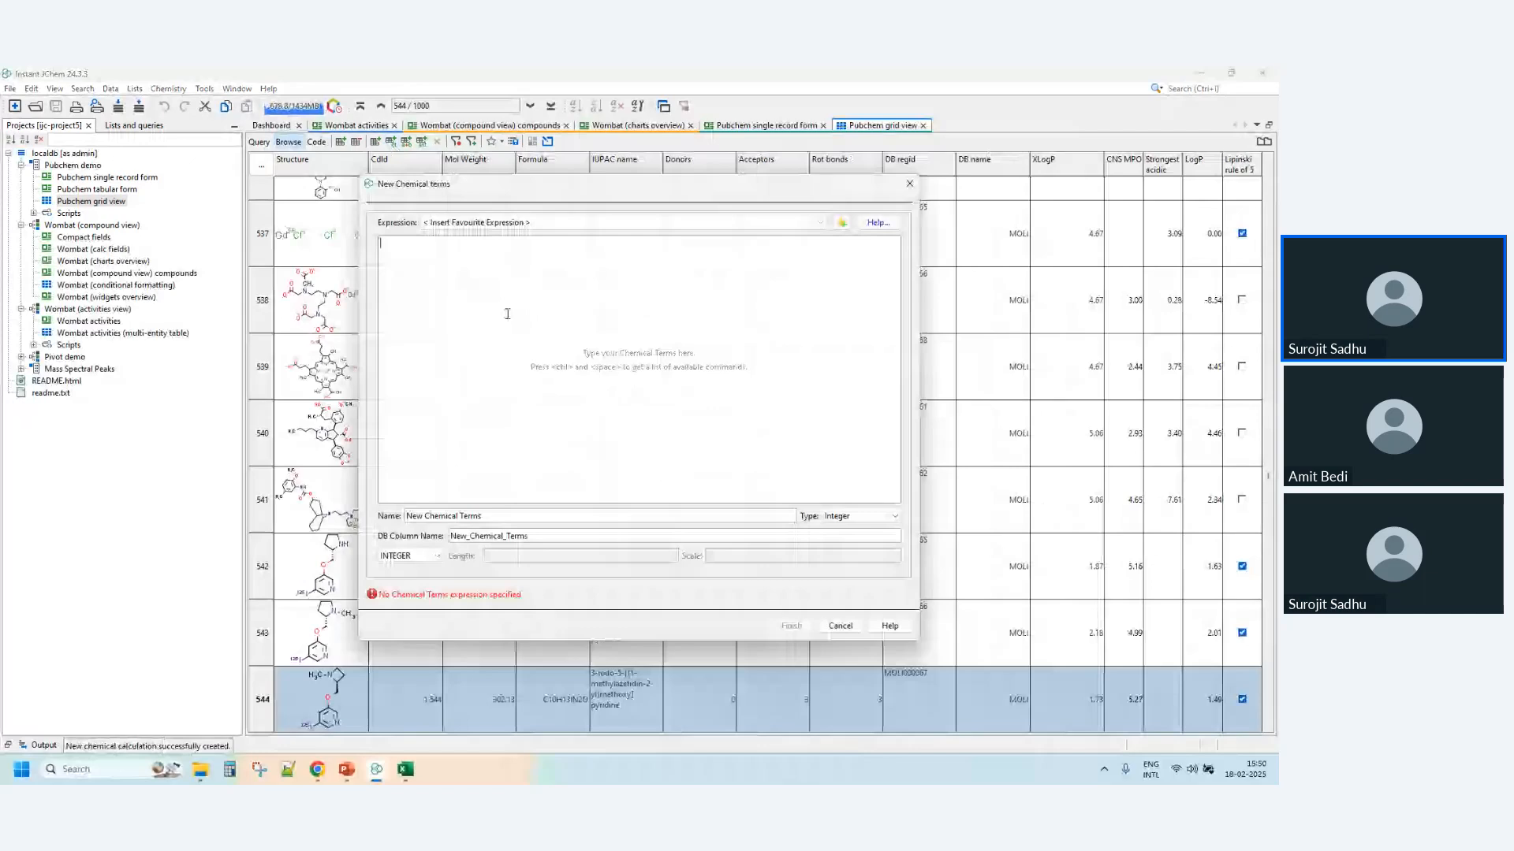
{"action": "key", "text": "ctrl+space"}
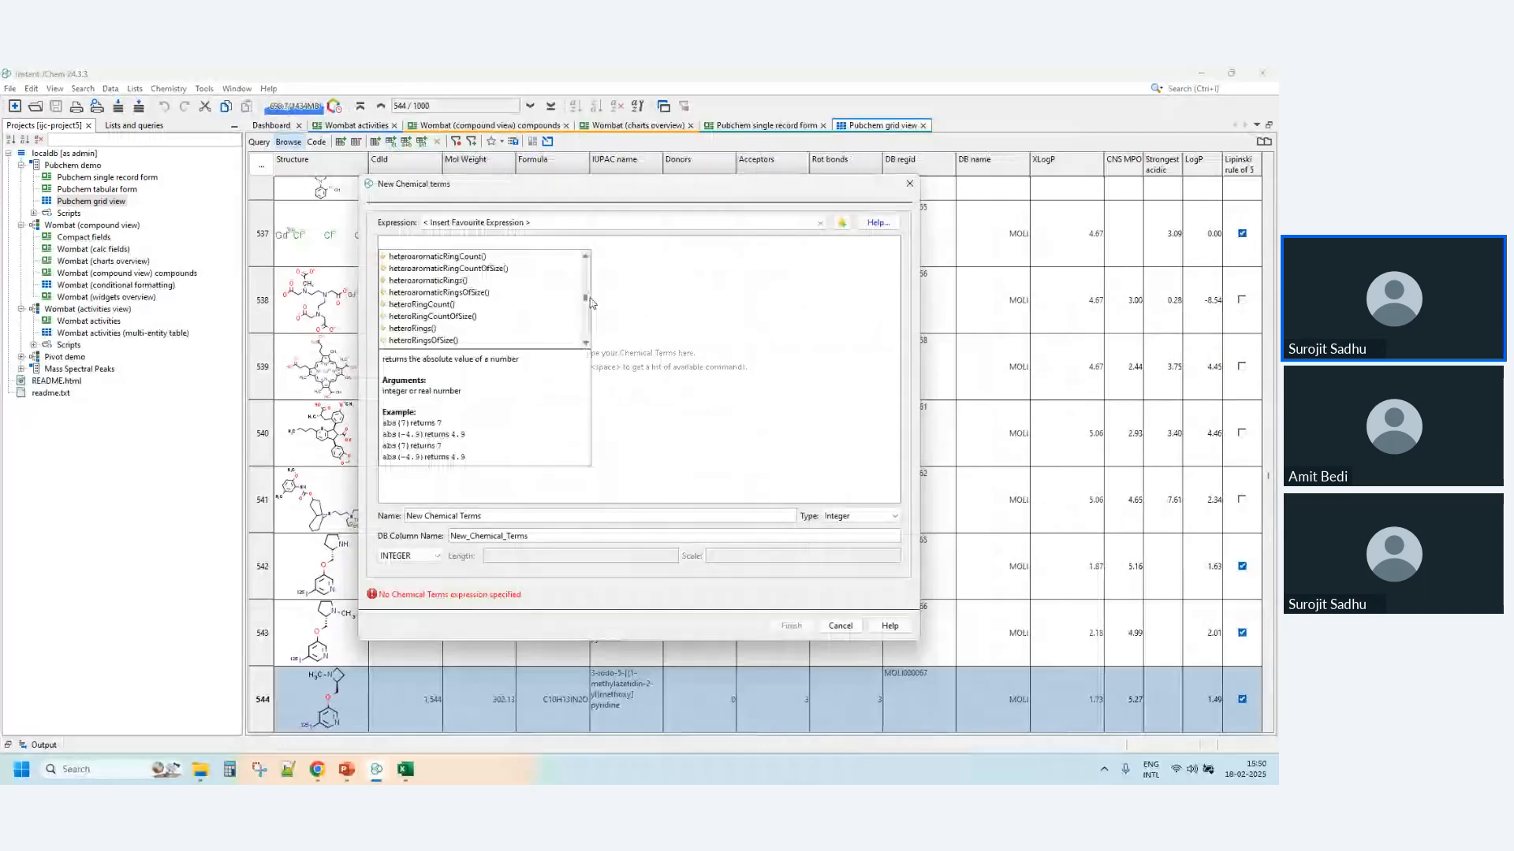
{"action": "left_click_drag", "start_coordinate": [592, 303], "coordinate": [593, 266]}
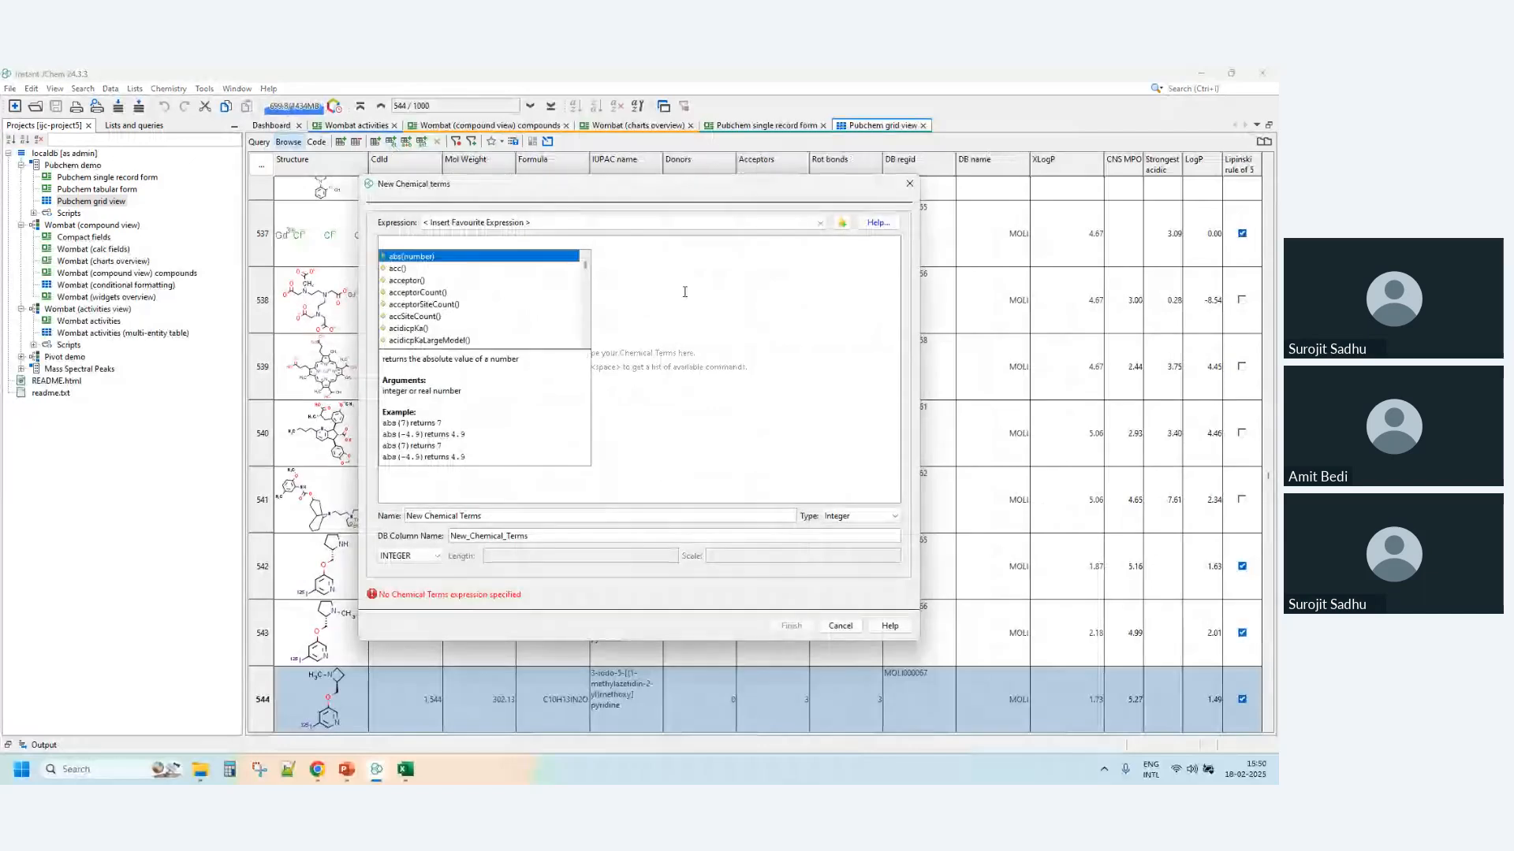
{"action": "left_click", "coordinate": [840, 625]}
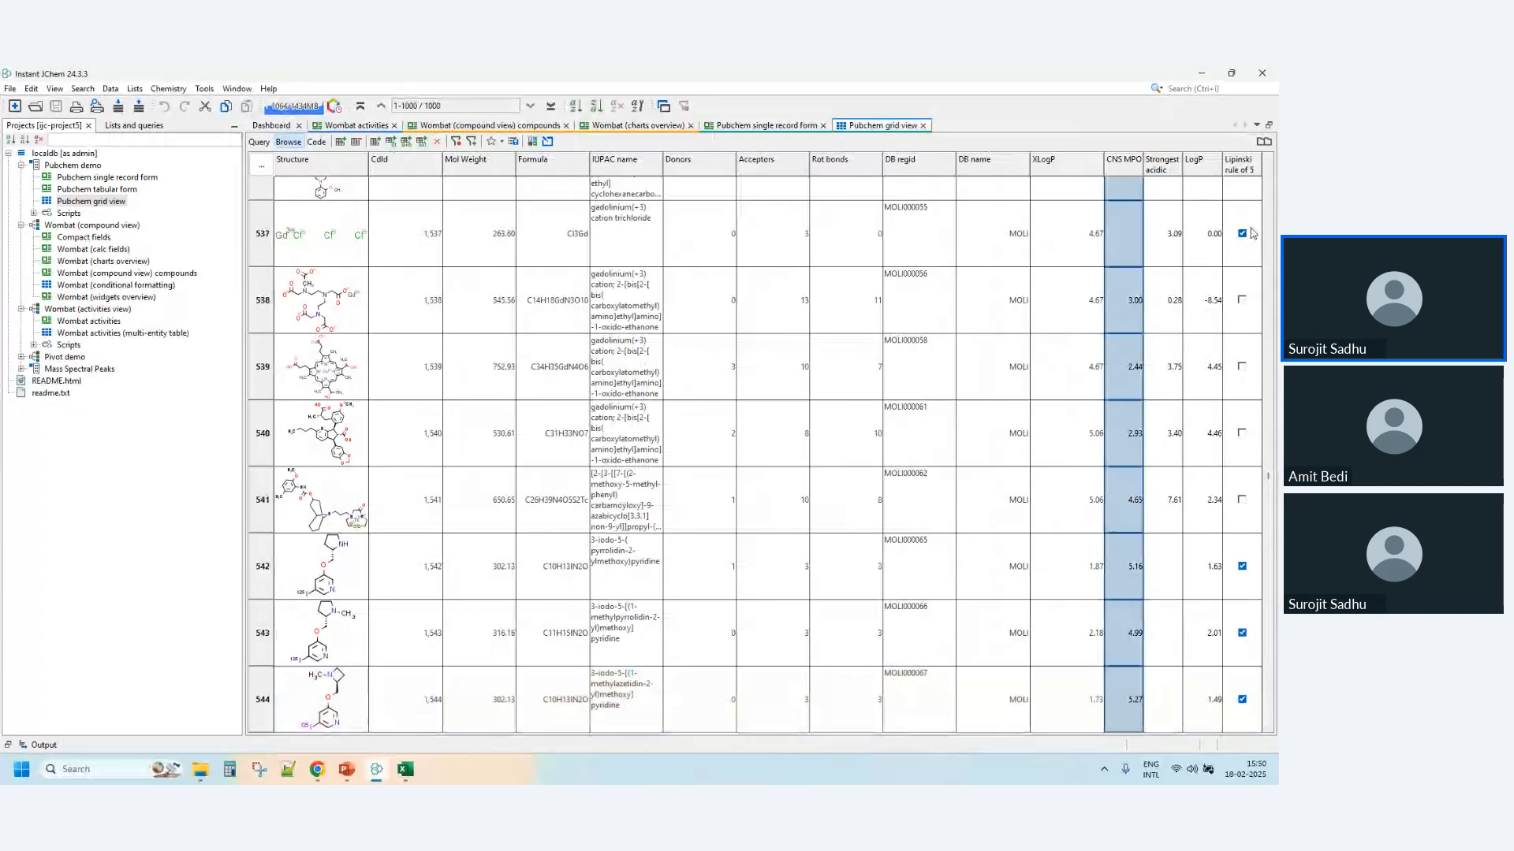
- Query the Pubchem grid for compounds whose Lipinski rule of 5 value is true
{"action": "scroll", "coordinate": [1252, 299], "scroll_direction": "up", "scroll_amount": 5}
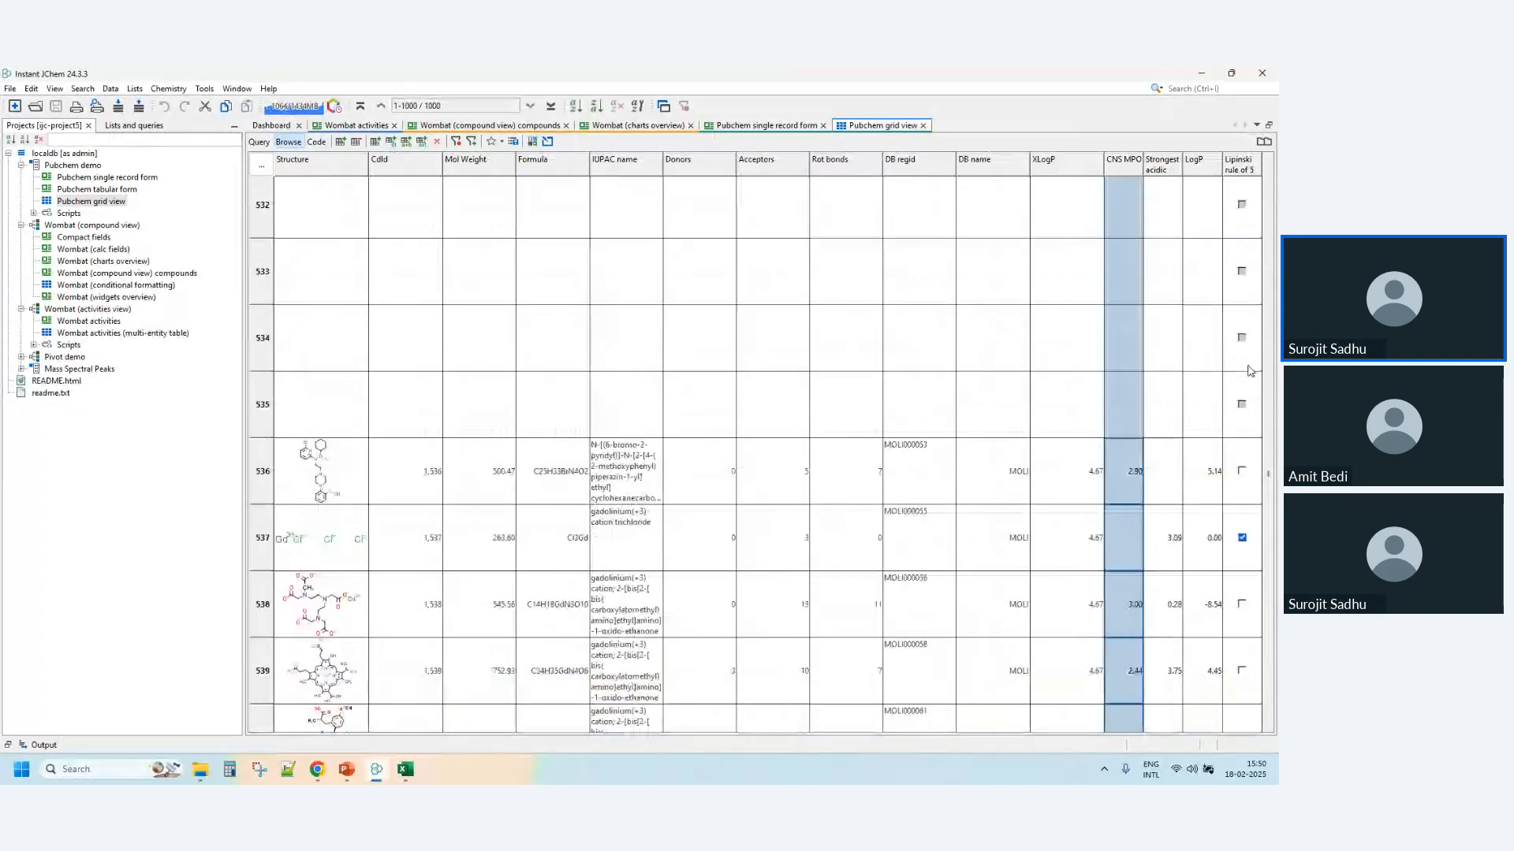
{"action": "scroll", "coordinate": [1252, 371], "scroll_direction": "up", "scroll_amount": 10}
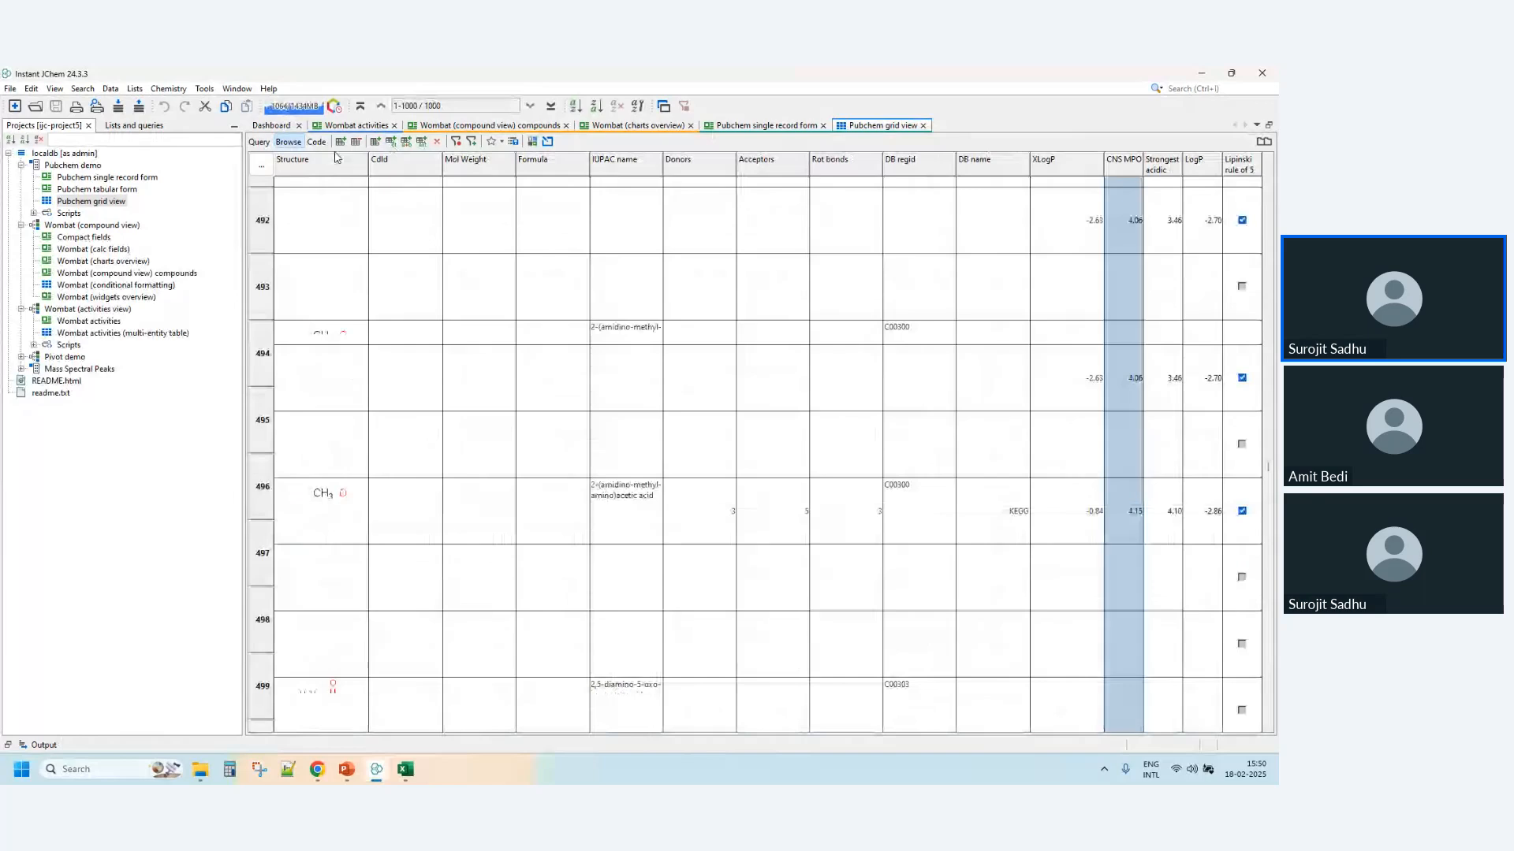
{"action": "left_click", "coordinate": [258, 142]}
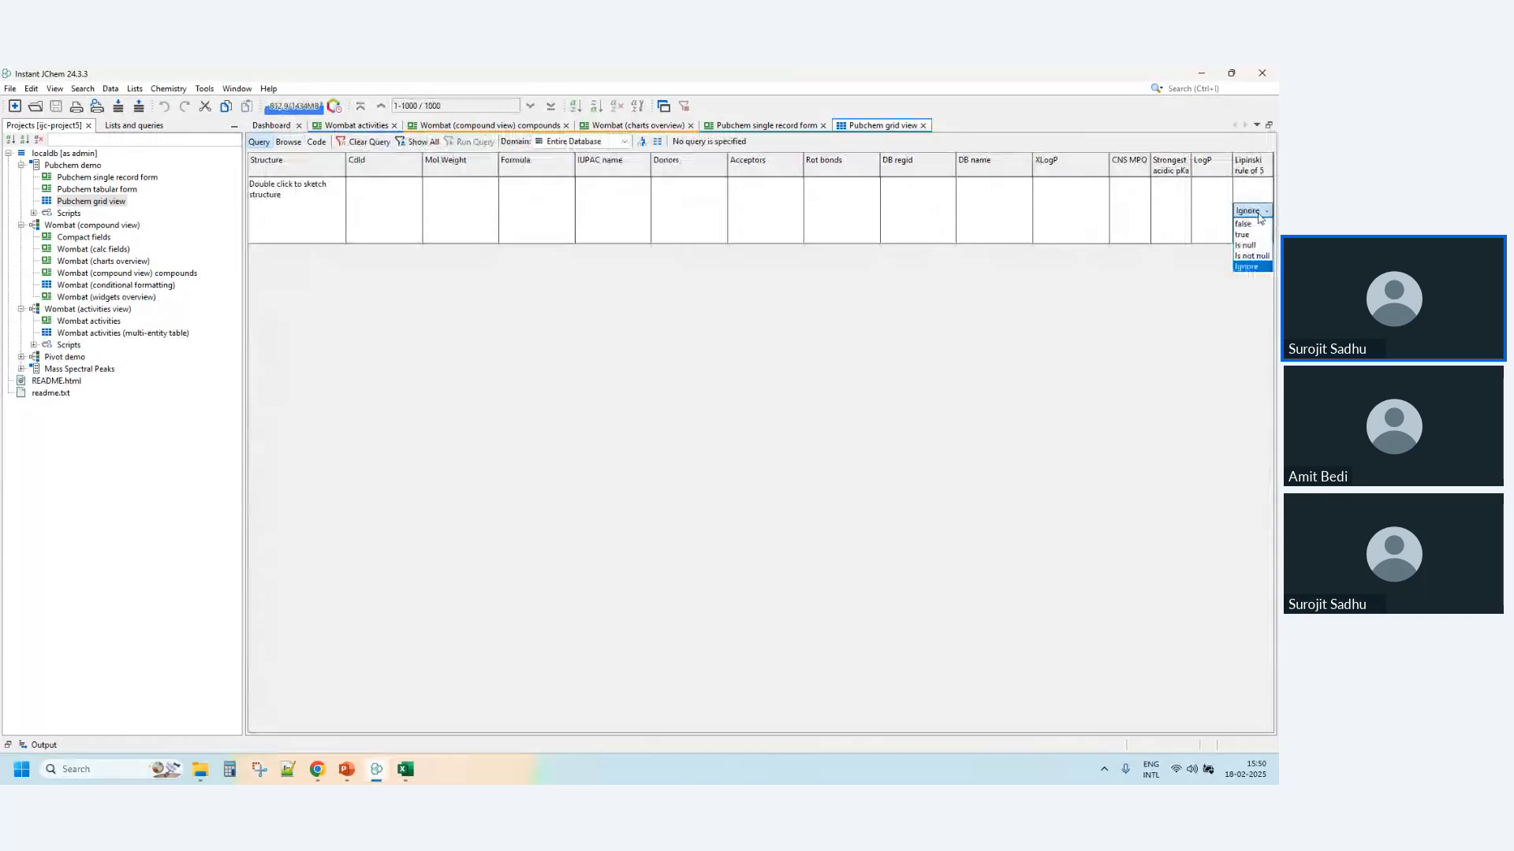
{"action": "left_click", "coordinate": [477, 143]}
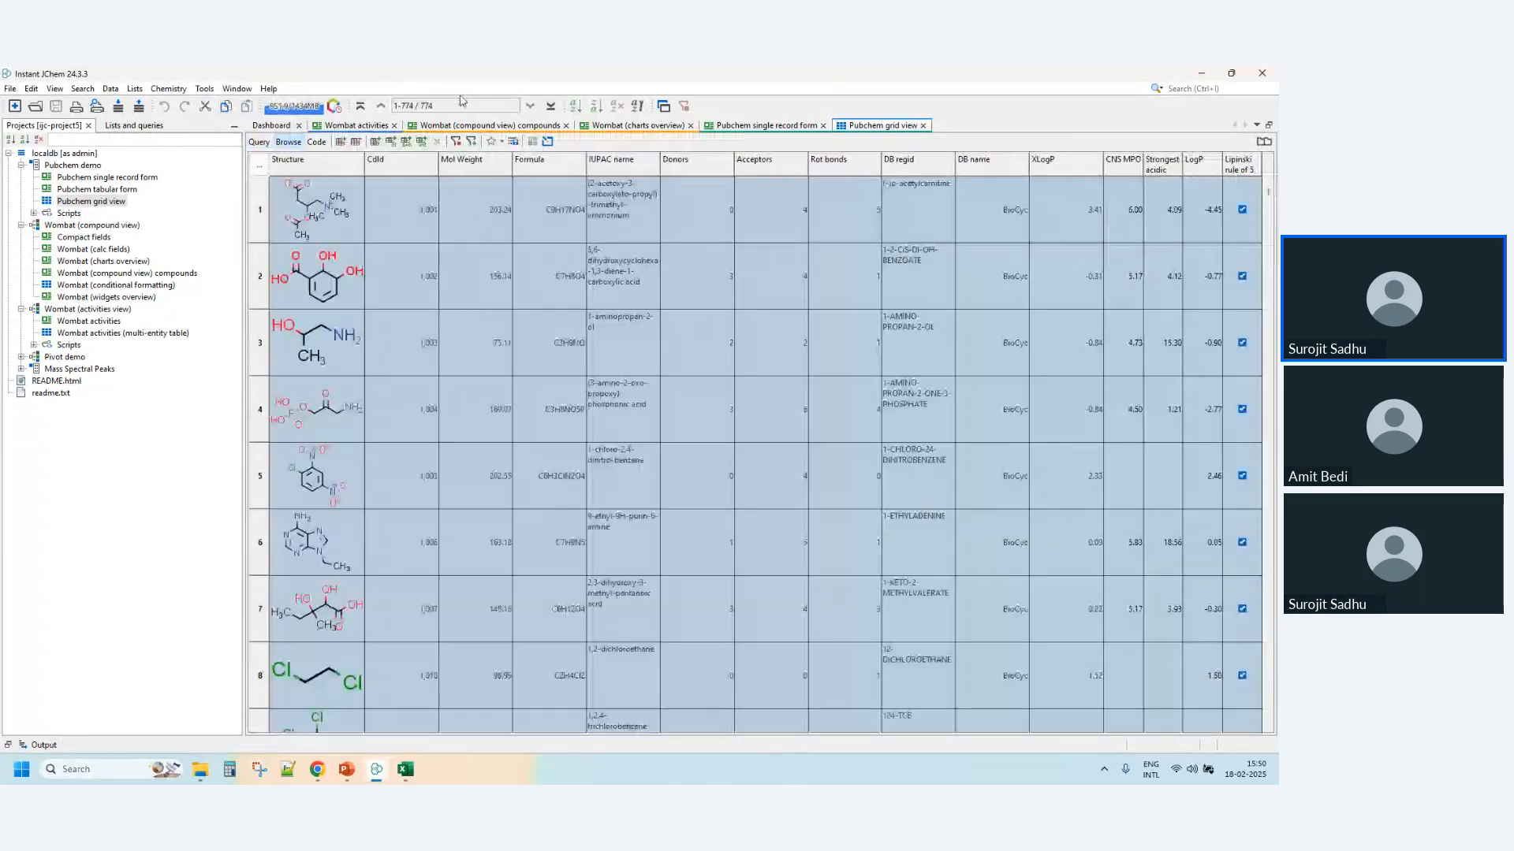
- Add the condition CNS MPO between 4.00 and 5.00 to the Lipinski query, run it and browse the matching compounds
{"action": "left_click", "coordinate": [258, 142]}
{"action": "left_click", "coordinate": [1124, 220]}
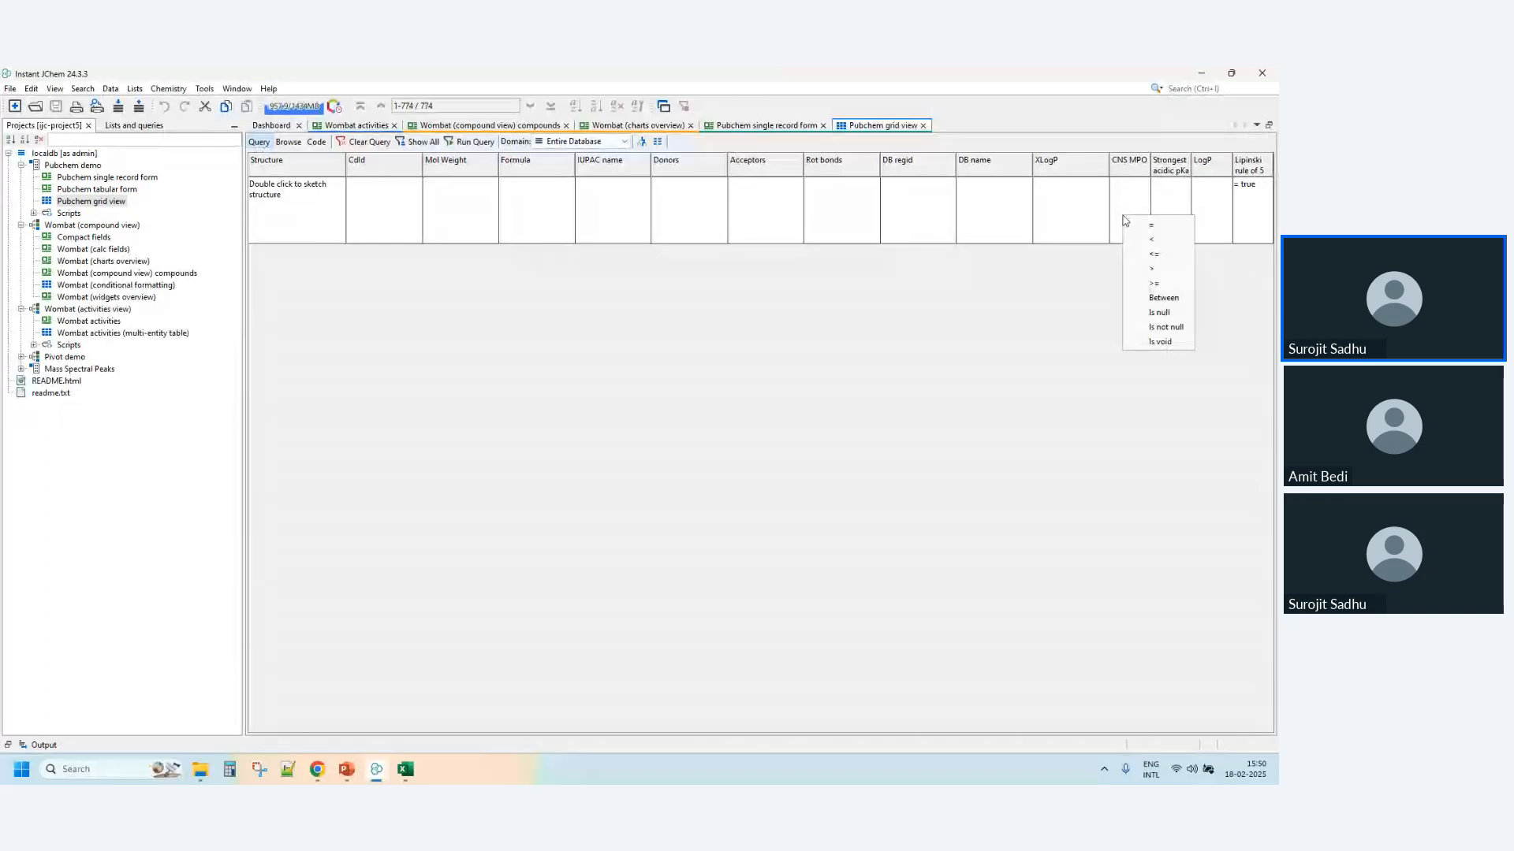
{"action": "left_click", "coordinate": [1163, 297]}
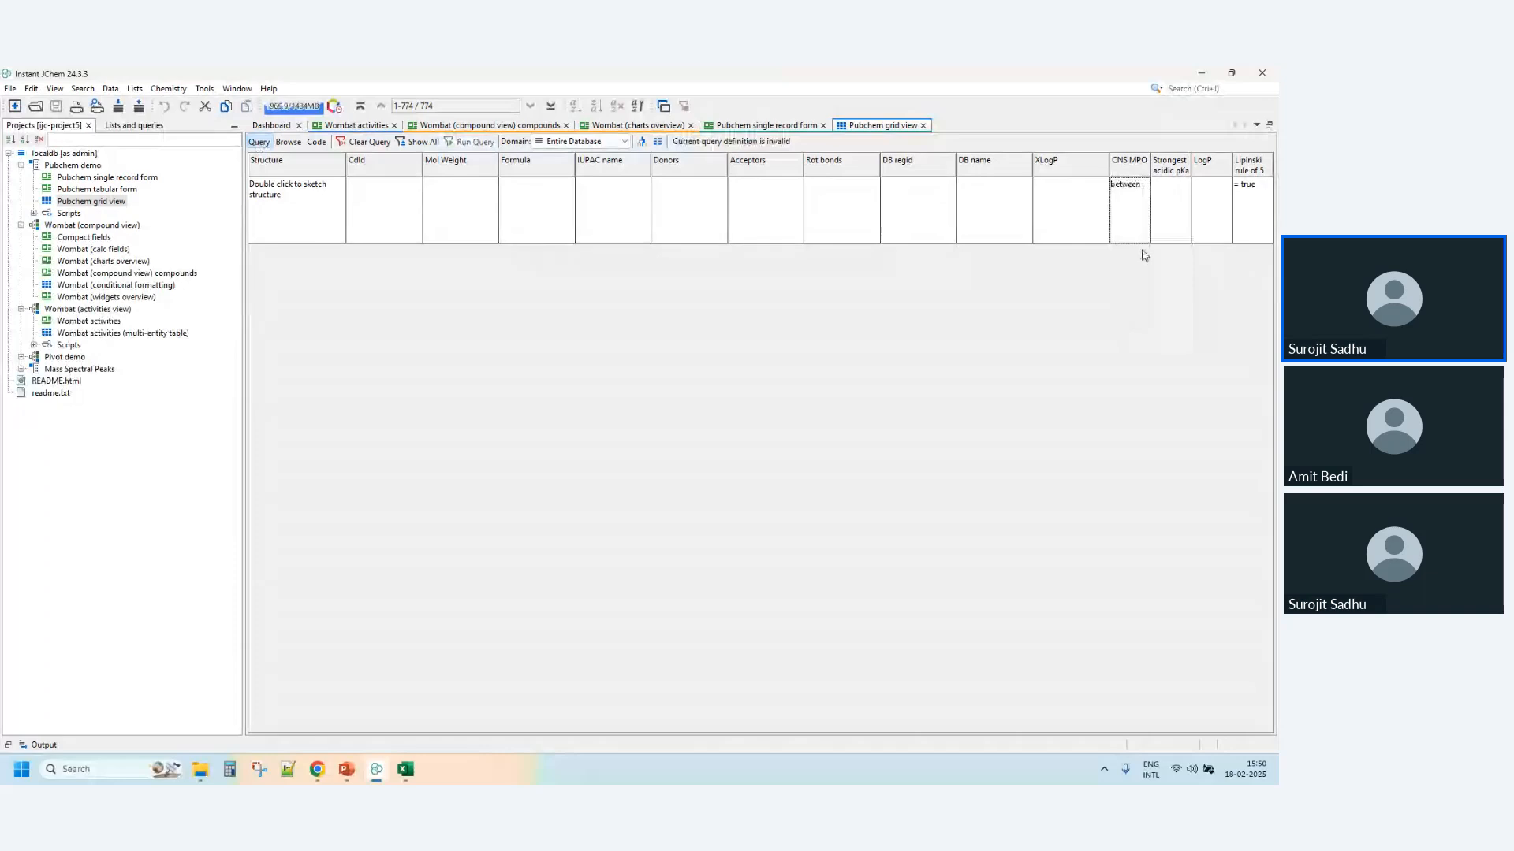
{"action": "type", "text": "4.00 and 5.00"}
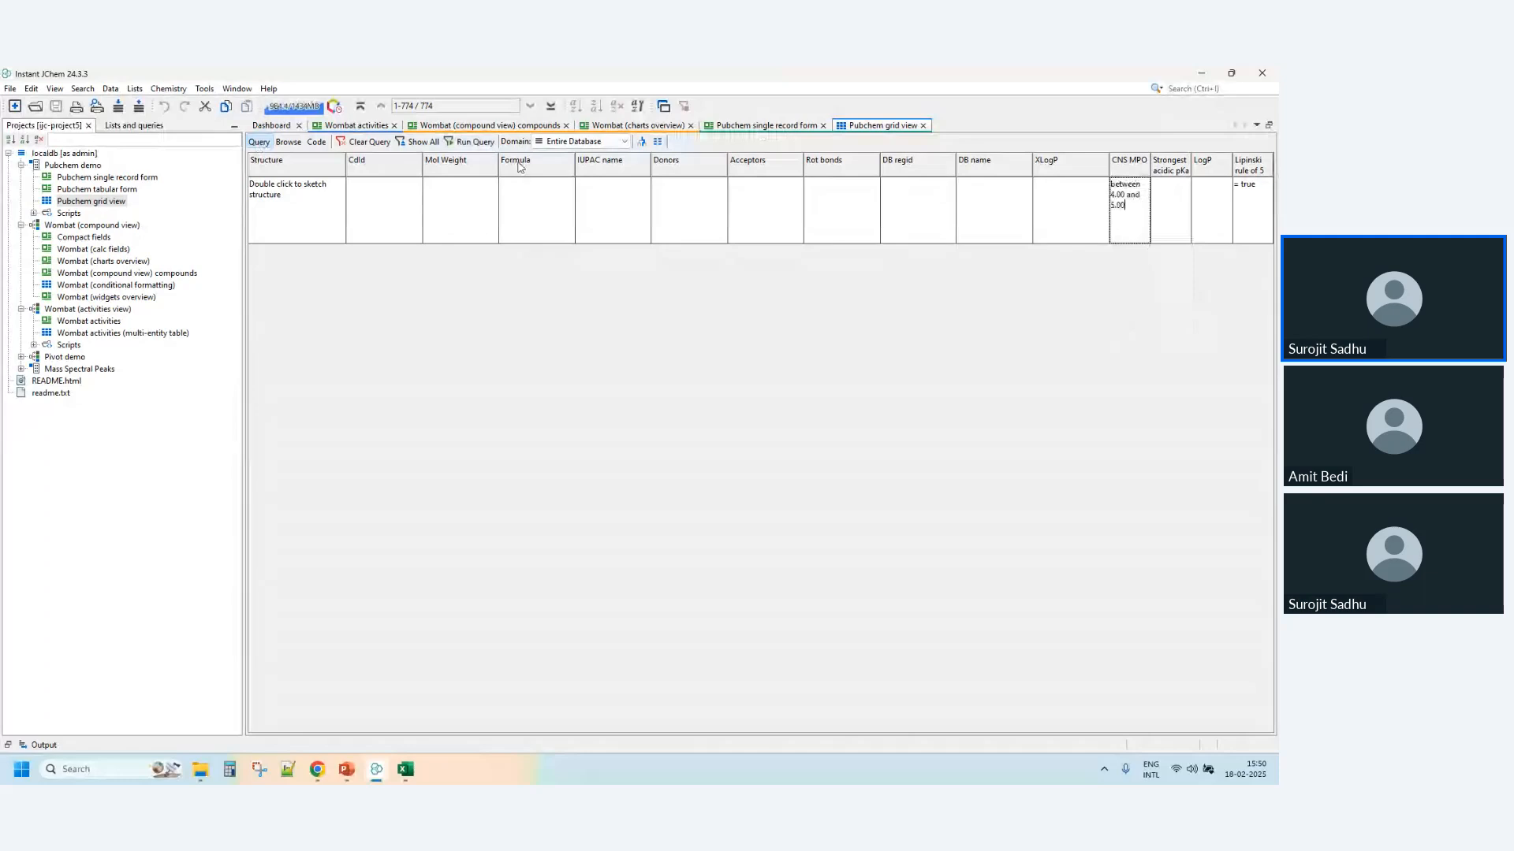
{"action": "left_click", "coordinate": [492, 142]}
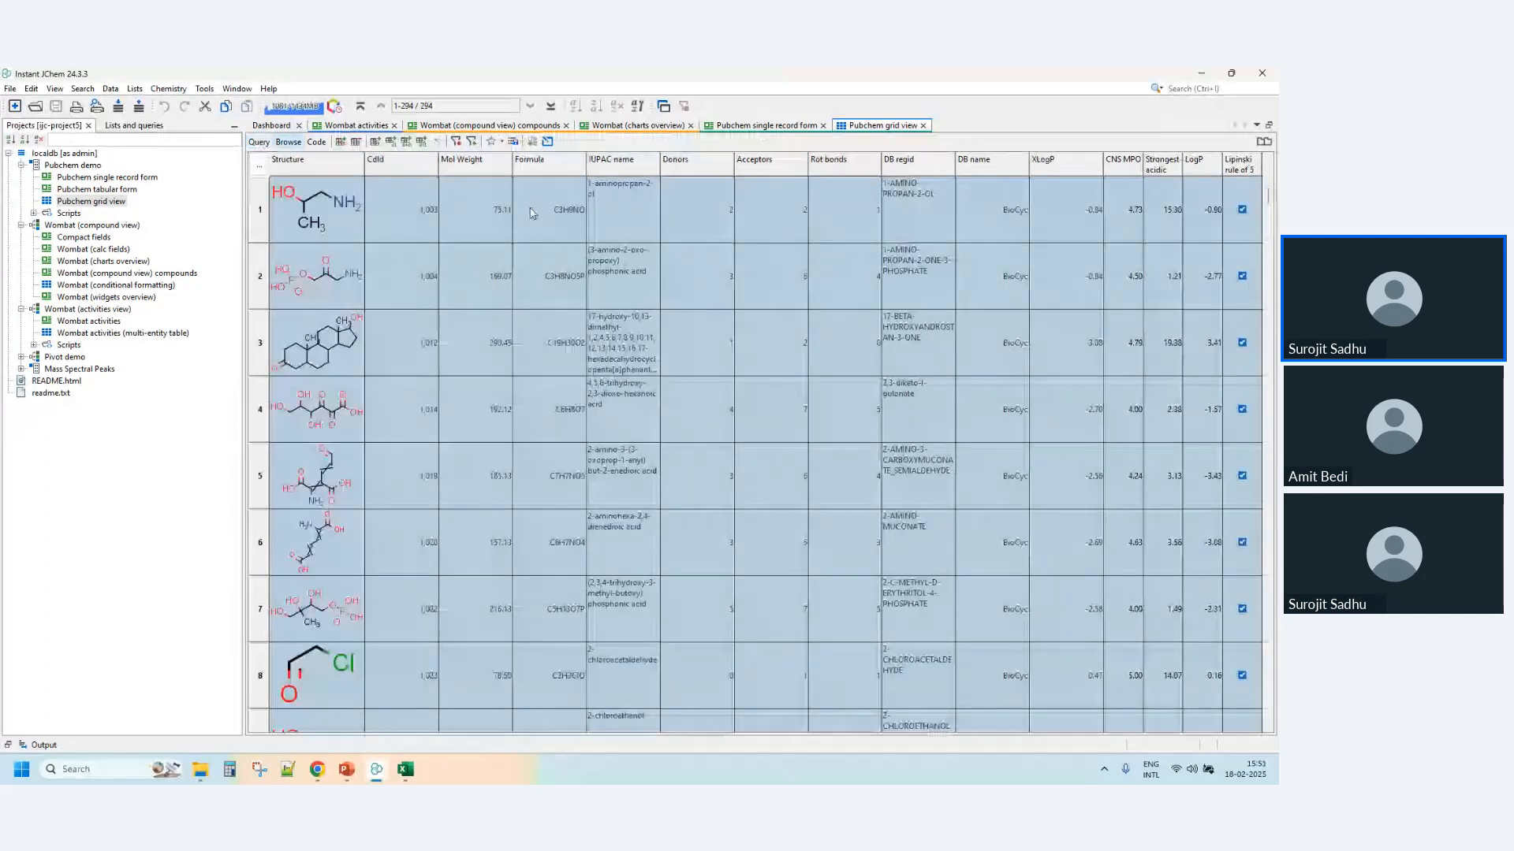
{"action": "left_click", "coordinate": [1123, 210]}
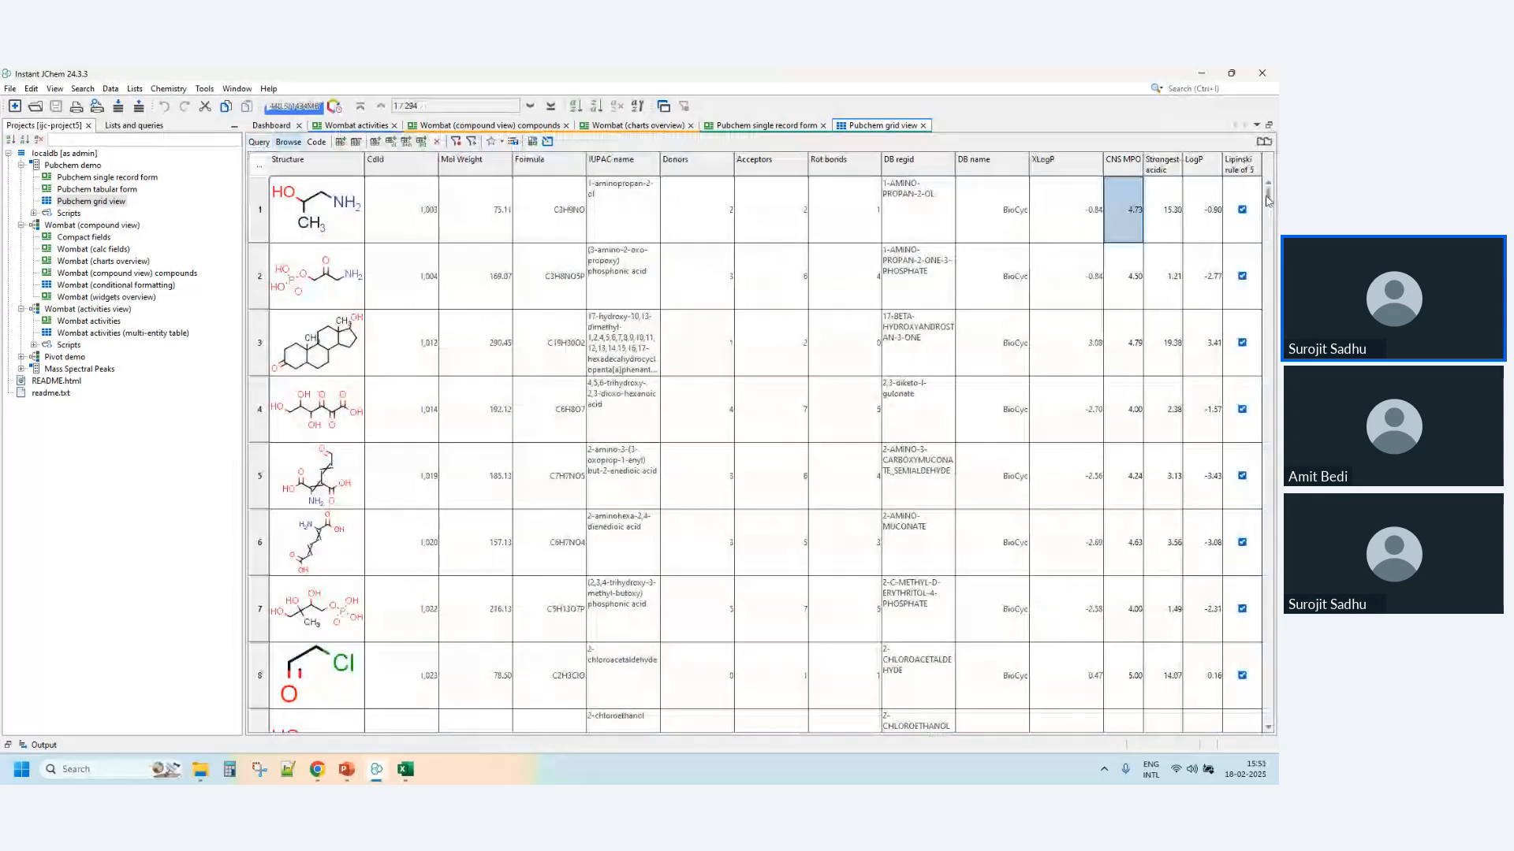
{"action": "scroll", "coordinate": [1268, 200], "scroll_direction": "down", "scroll_amount": 3}
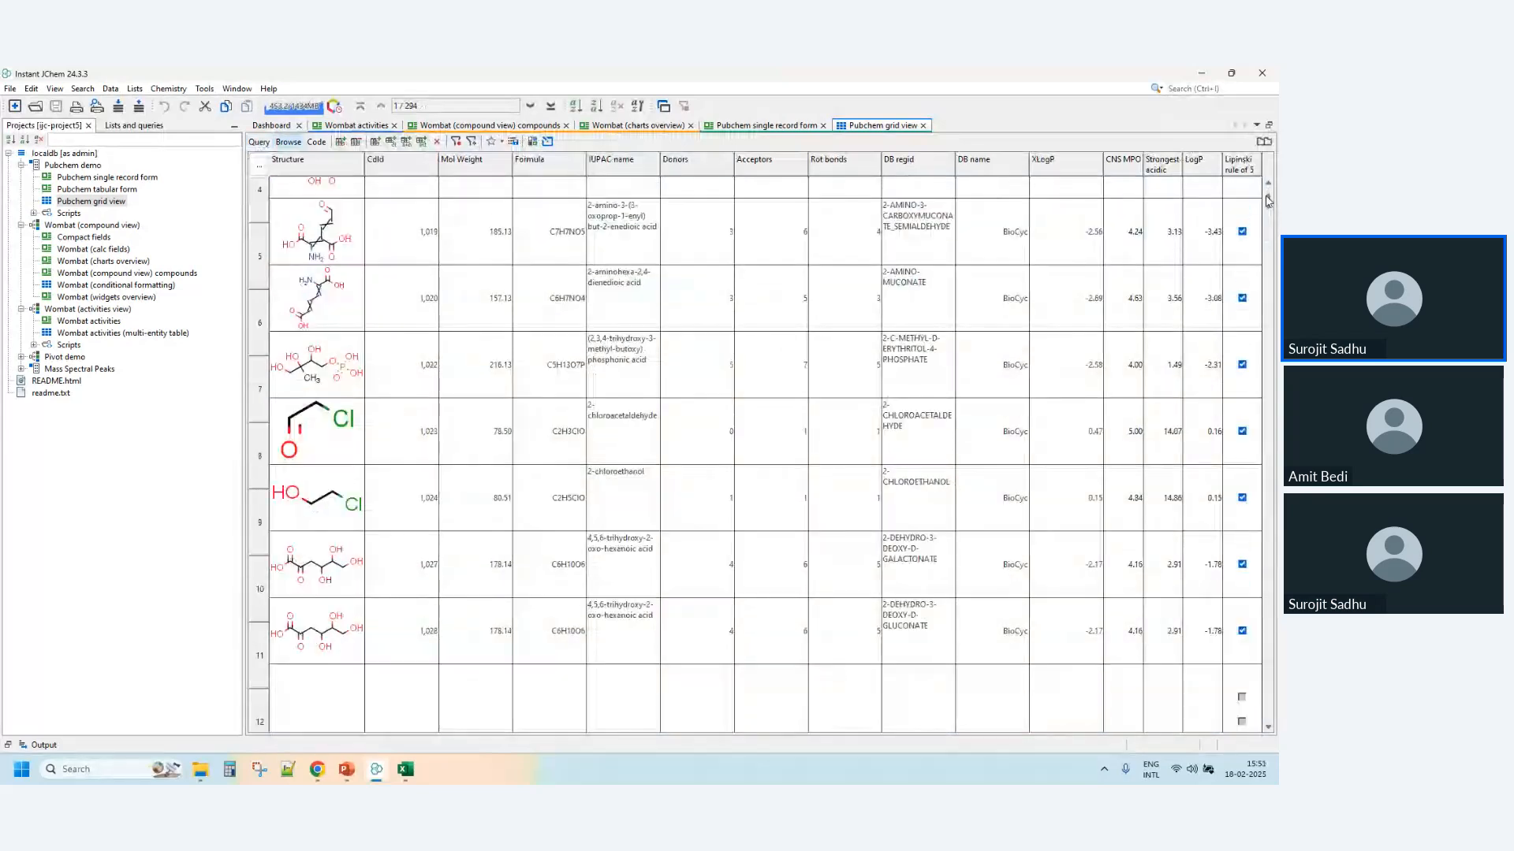
{"action": "scroll", "coordinate": [1267, 200], "scroll_direction": "up", "scroll_amount": 3}
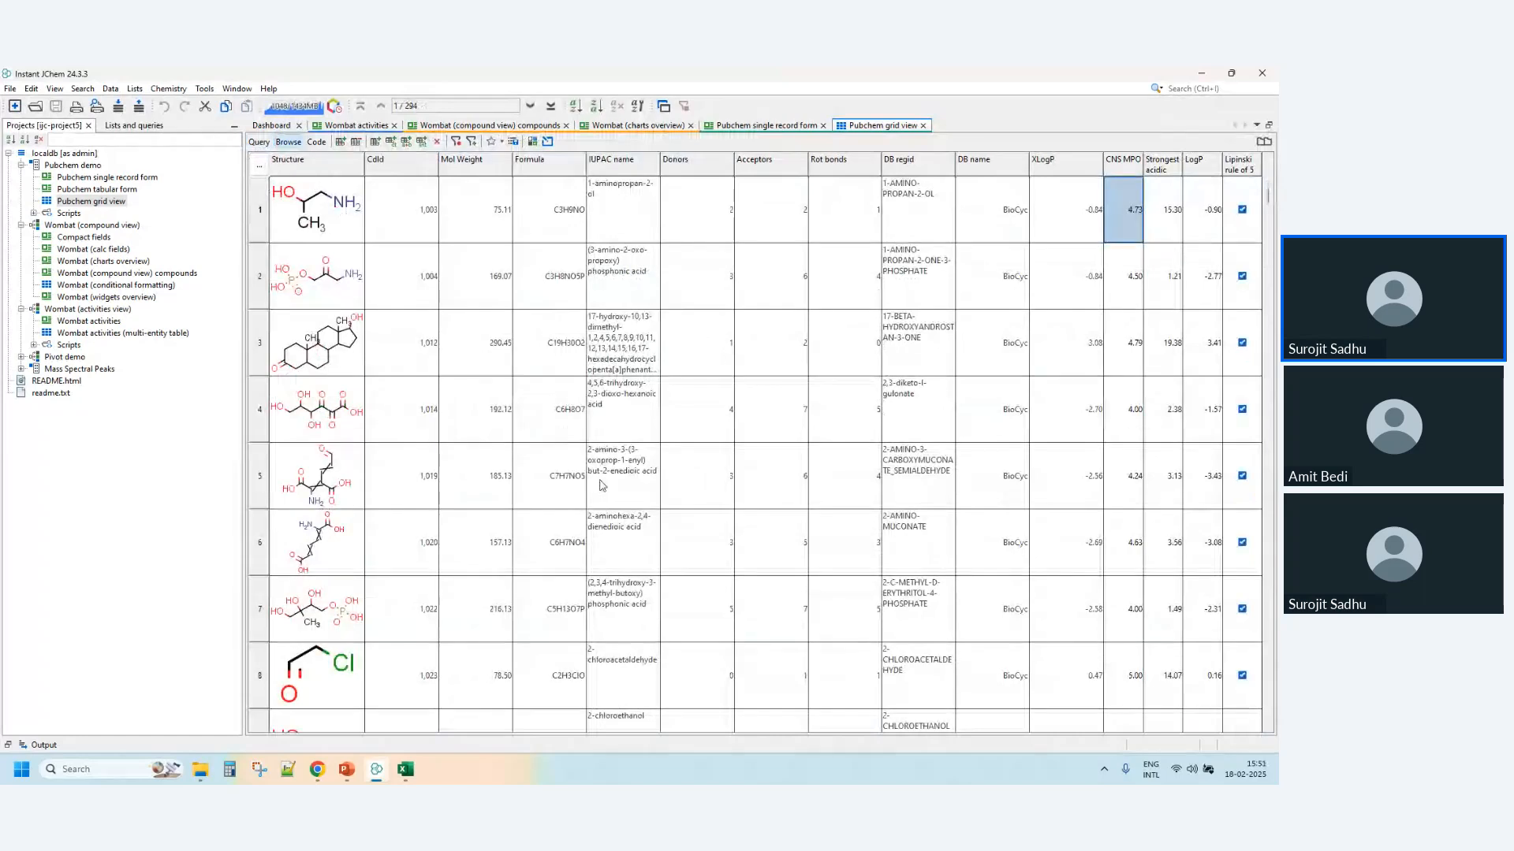
{"action": "scroll", "coordinate": [1007, 323], "scroll_direction": "down", "scroll_amount": 20}
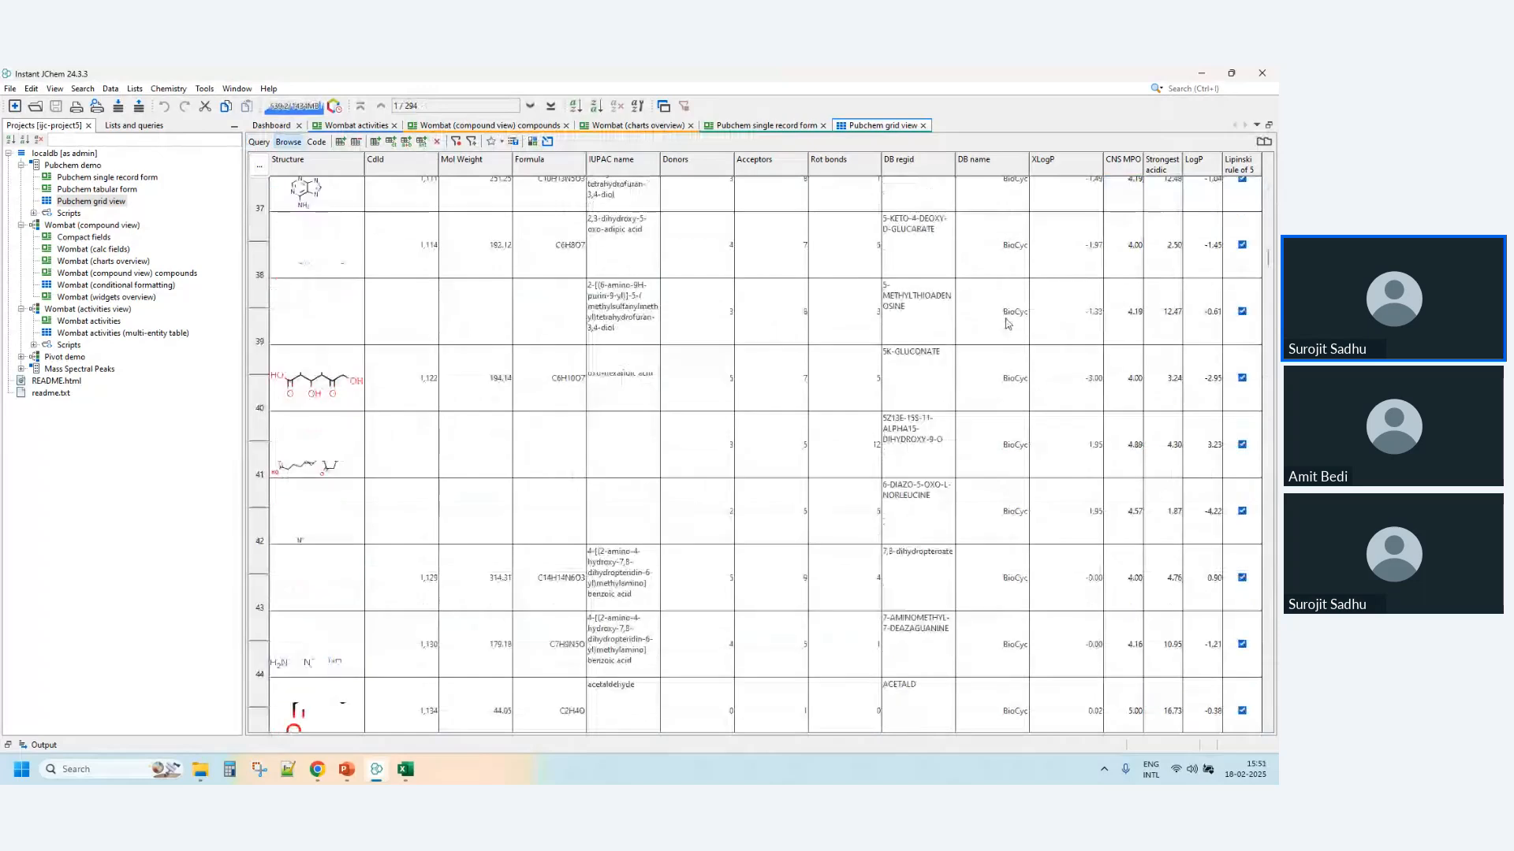
- Start editing the Pubchem grid query again and draw a benzene ring for its Structure condition
{"action": "left_click", "coordinate": [260, 142]}
{"action": "double_click", "coordinate": [292, 213]}
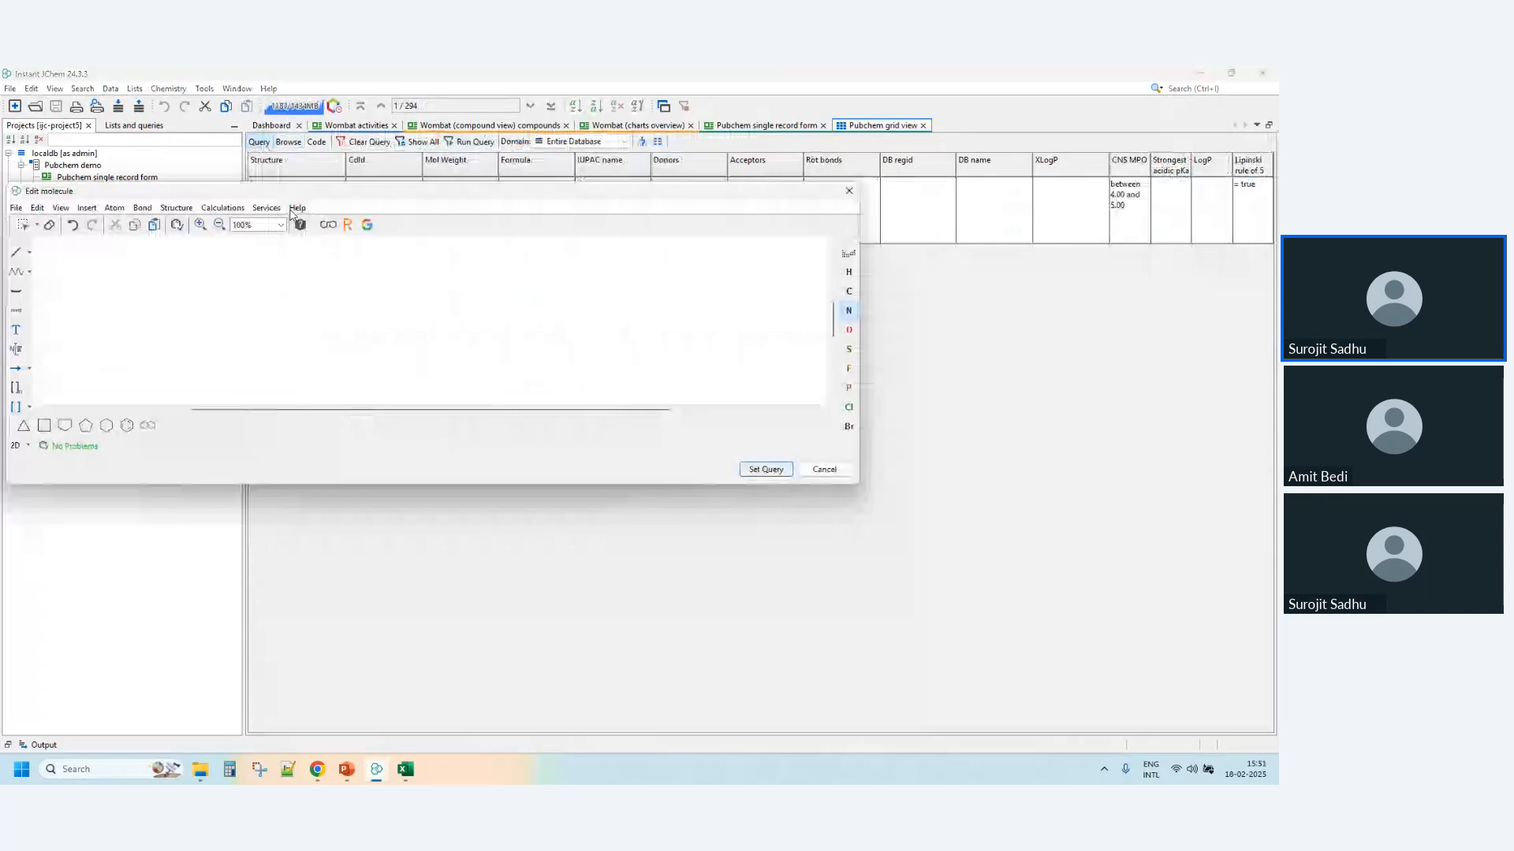
{"action": "left_click", "coordinate": [127, 426]}
{"action": "left_click", "coordinate": [273, 317]}
- Attach an atom list of C, N, O and S to the benzene ring and set the drawing as the substructure query
{"action": "left_click", "coordinate": [848, 311]}
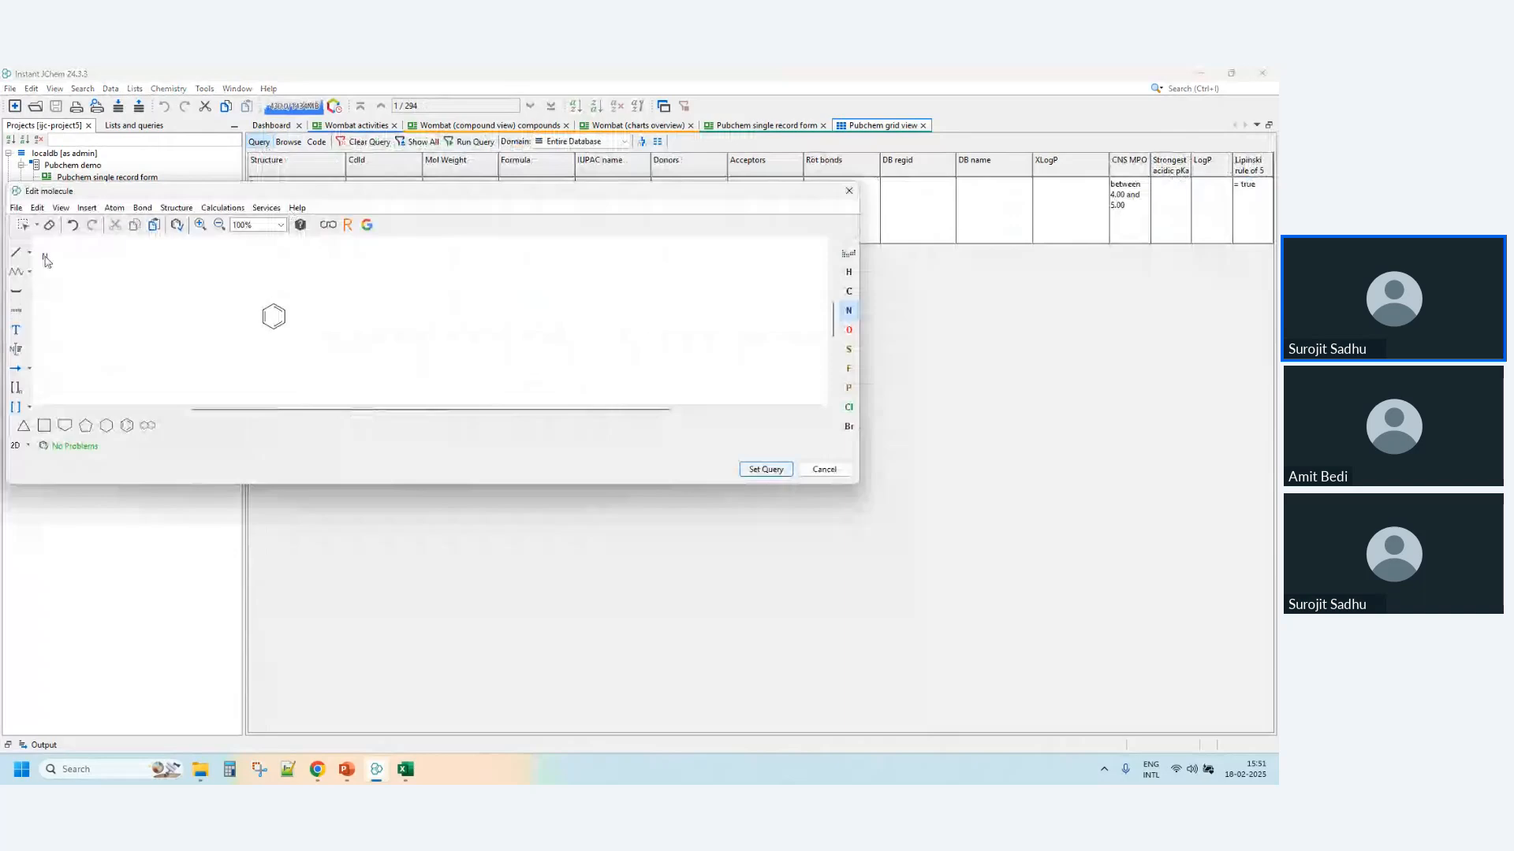
{"action": "left_click", "coordinate": [848, 257]}
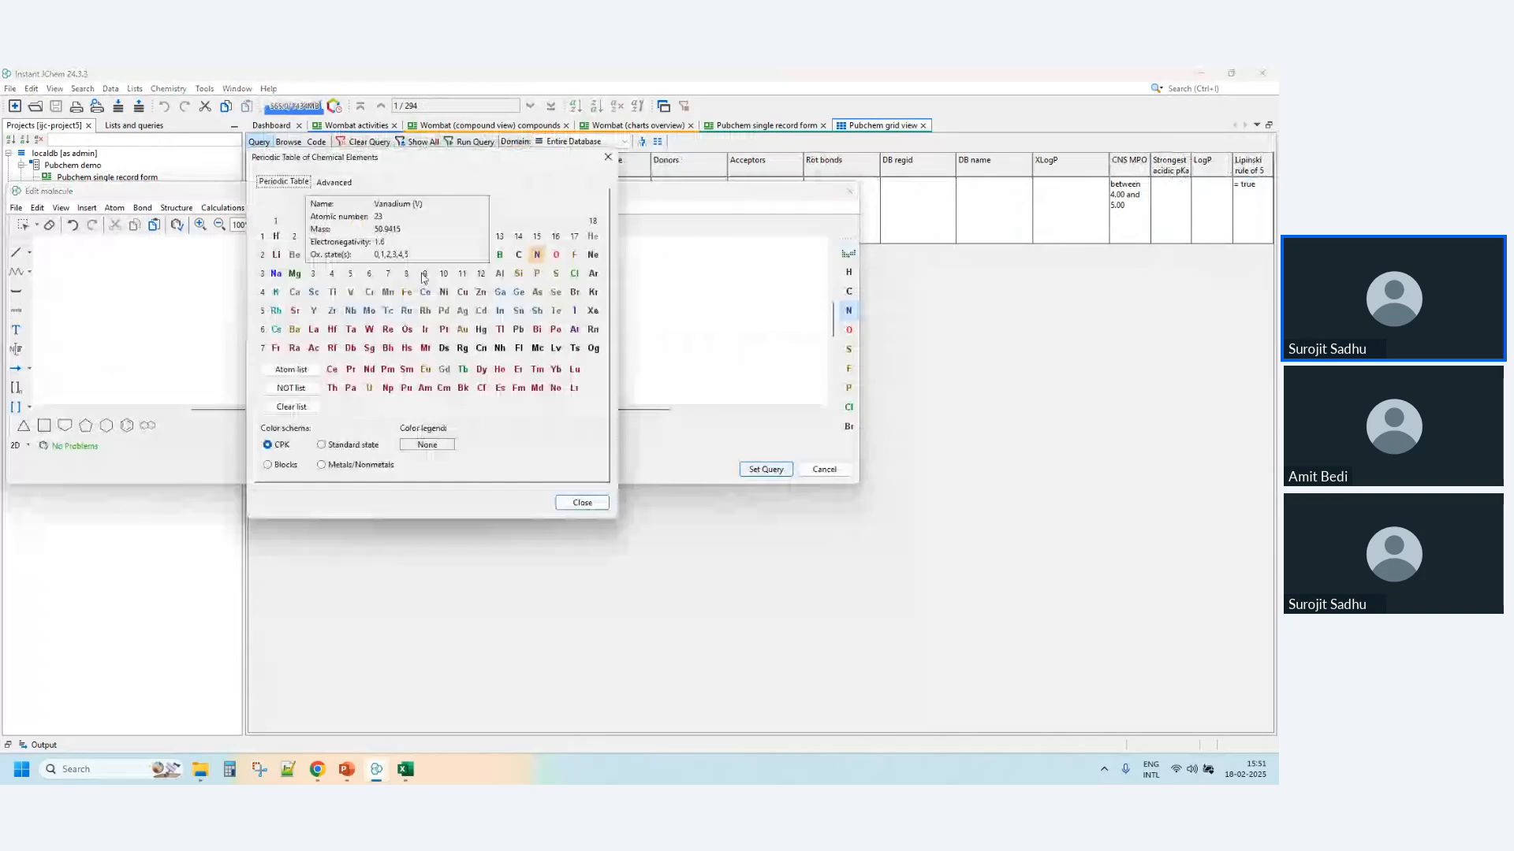
{"action": "left_click", "coordinate": [291, 370]}
{"action": "left_click", "coordinate": [519, 255]}
{"action": "left_click", "coordinate": [537, 255]}
{"action": "left_click", "coordinate": [556, 255]}
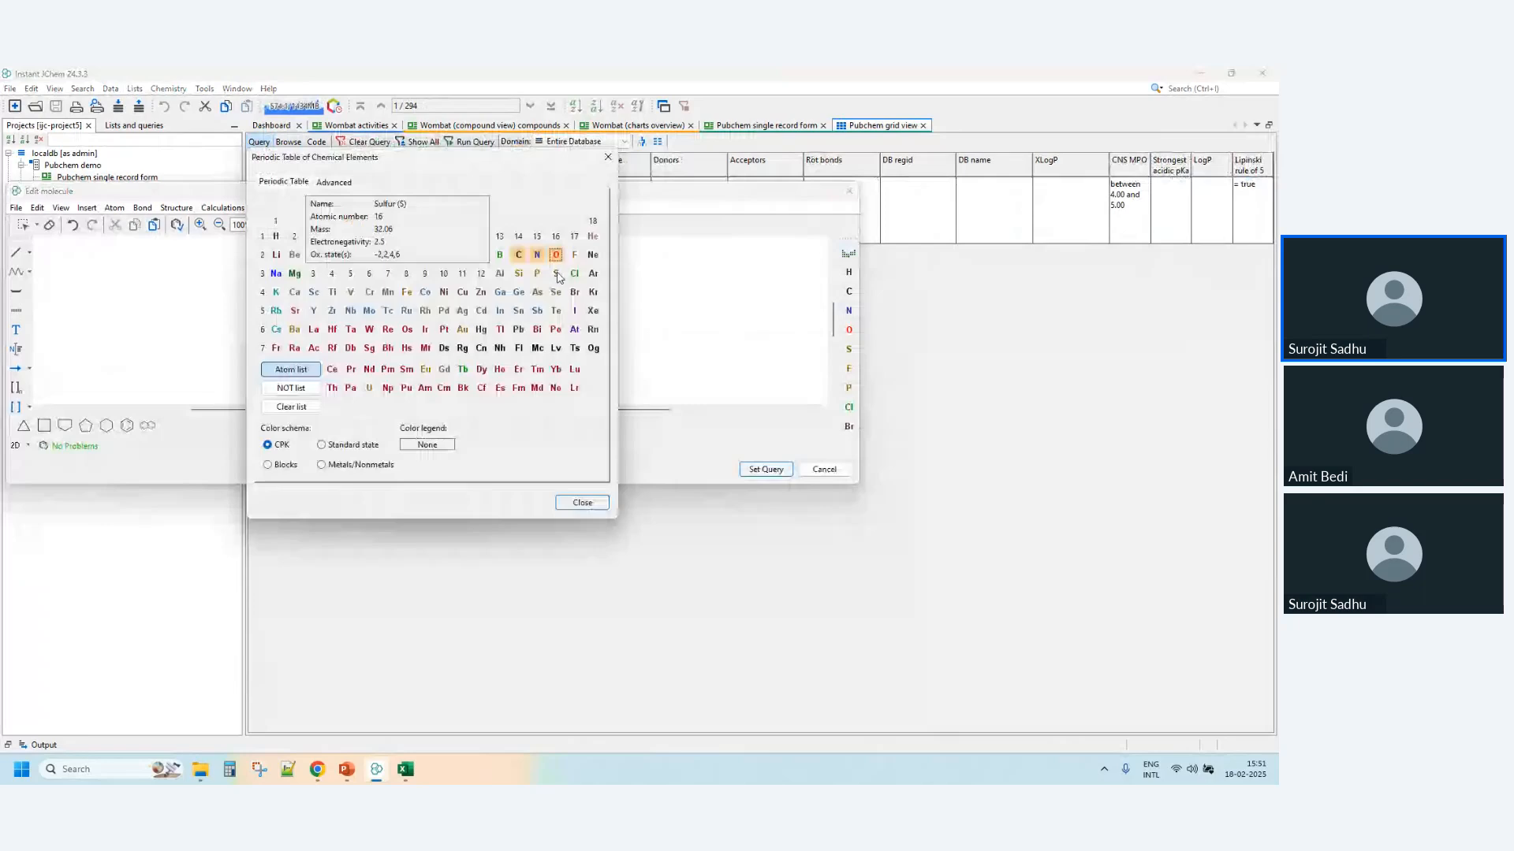
{"action": "left_click", "coordinate": [556, 275]}
{"action": "left_click", "coordinate": [582, 503]}
{"action": "left_click", "coordinate": [274, 330]}
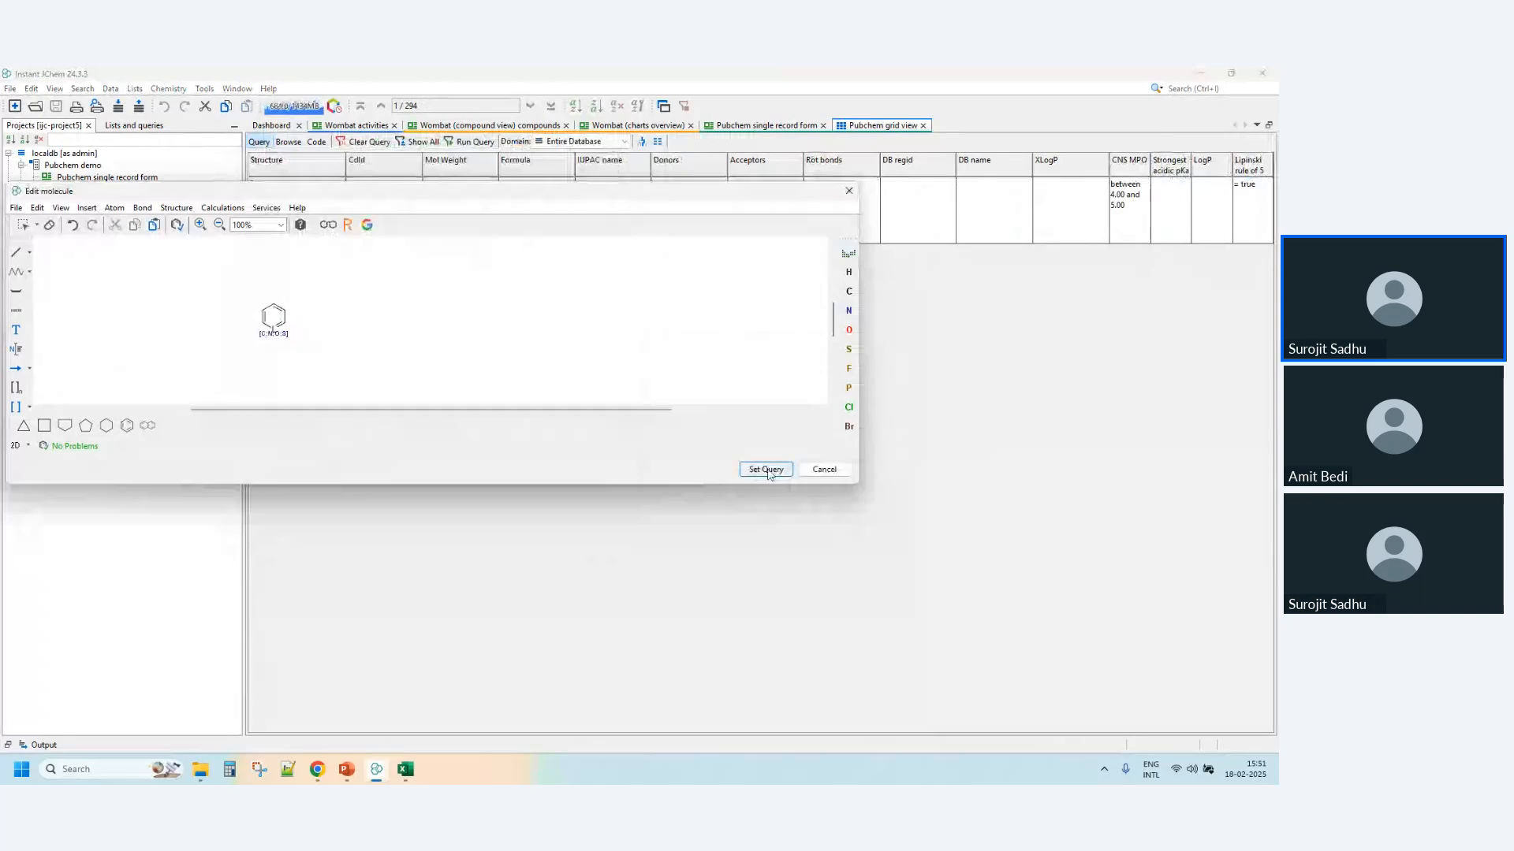
{"action": "left_click", "coordinate": [766, 470]}
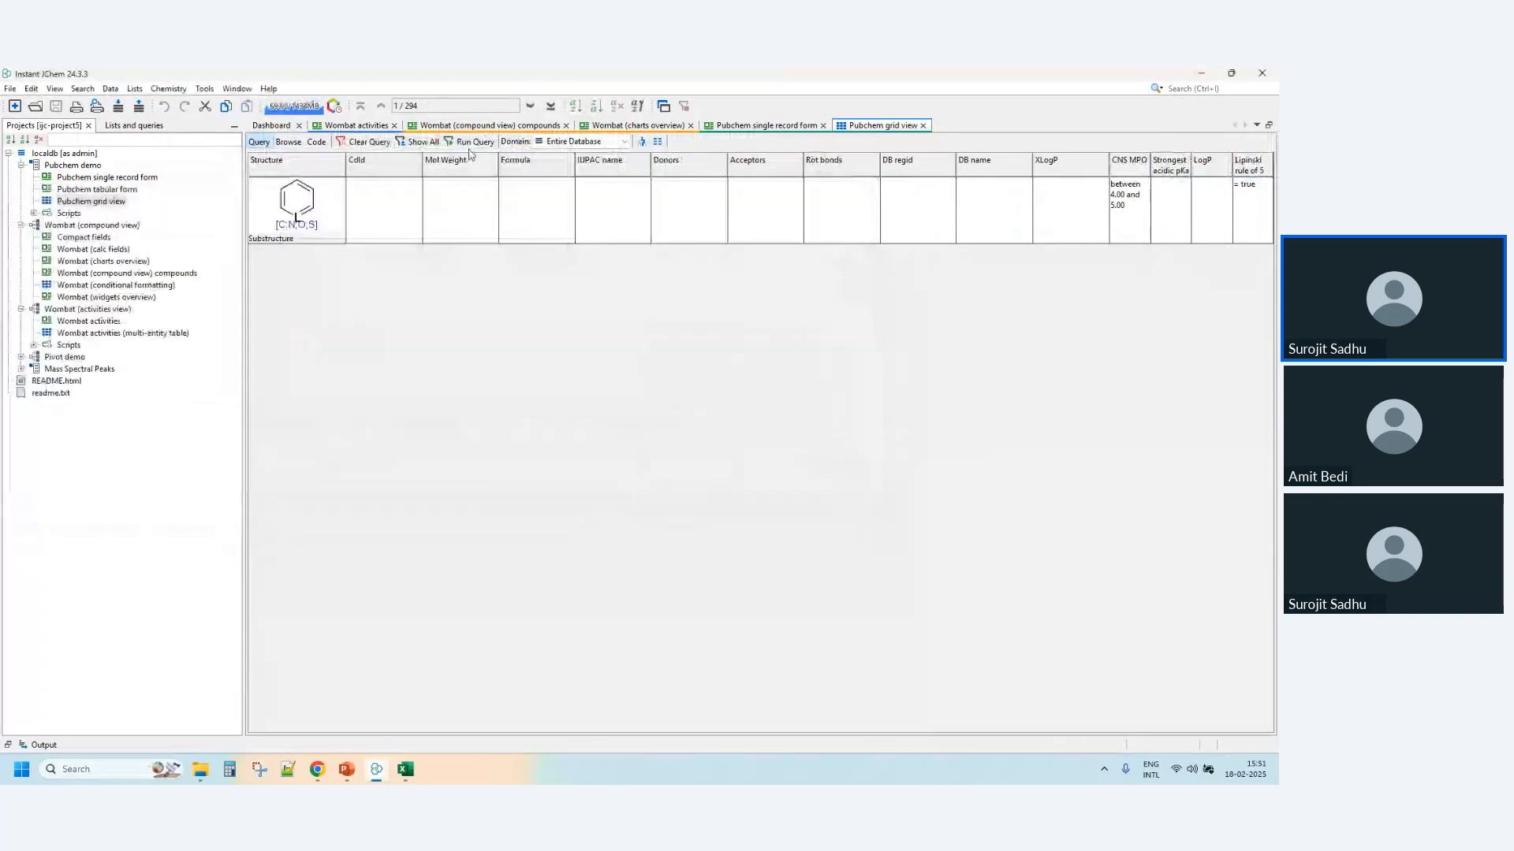
- Run the query combining the substructure with the CNS MPO and Lipinski conditions and browse the matching compounds
{"action": "left_click", "coordinate": [471, 143]}
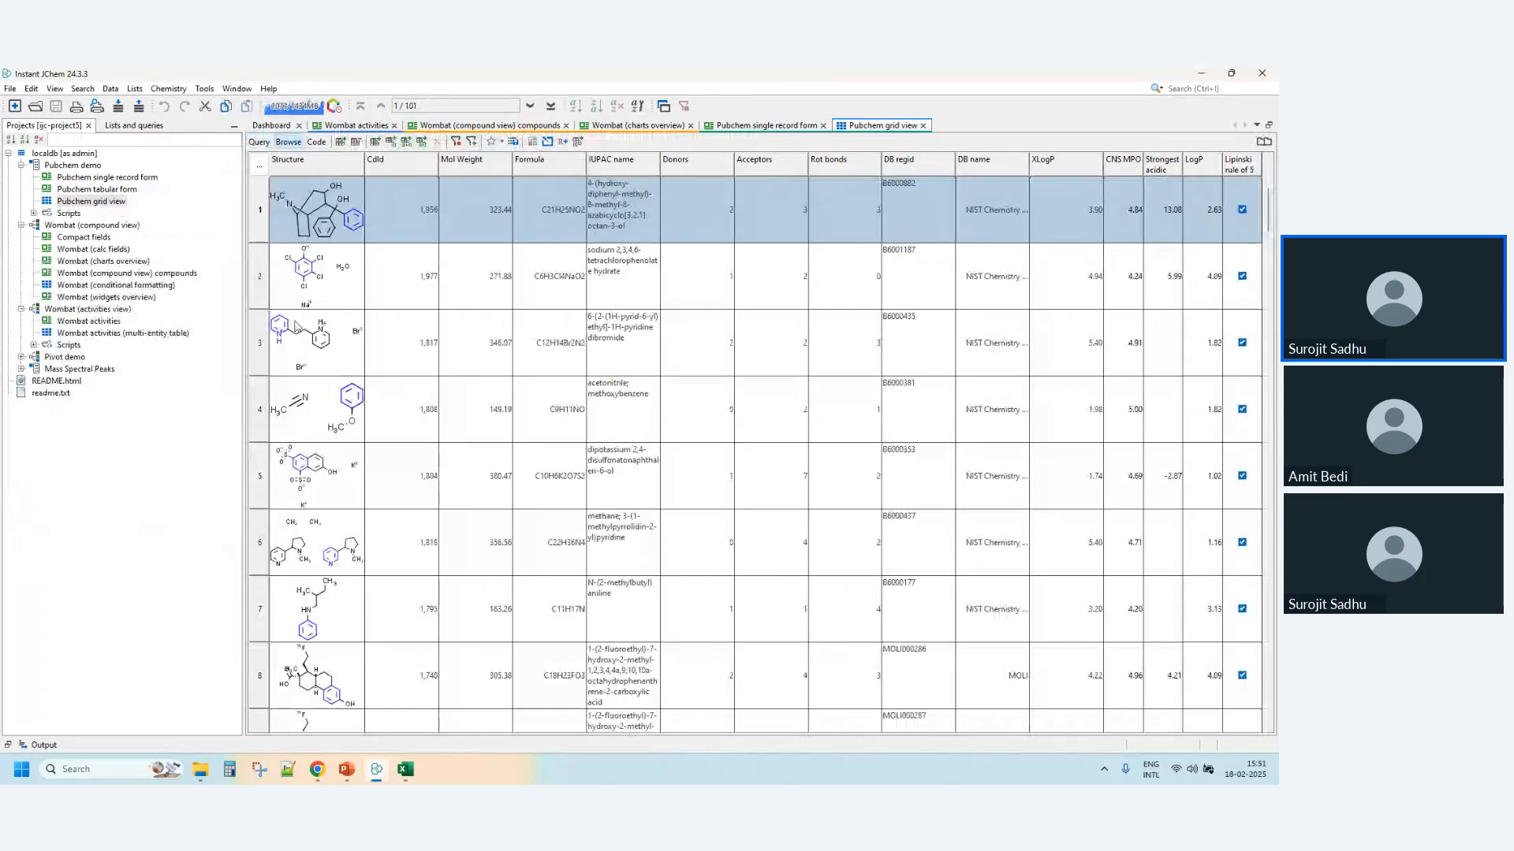
{"action": "scroll", "coordinate": [348, 666], "scroll_direction": "down", "scroll_amount": 10}
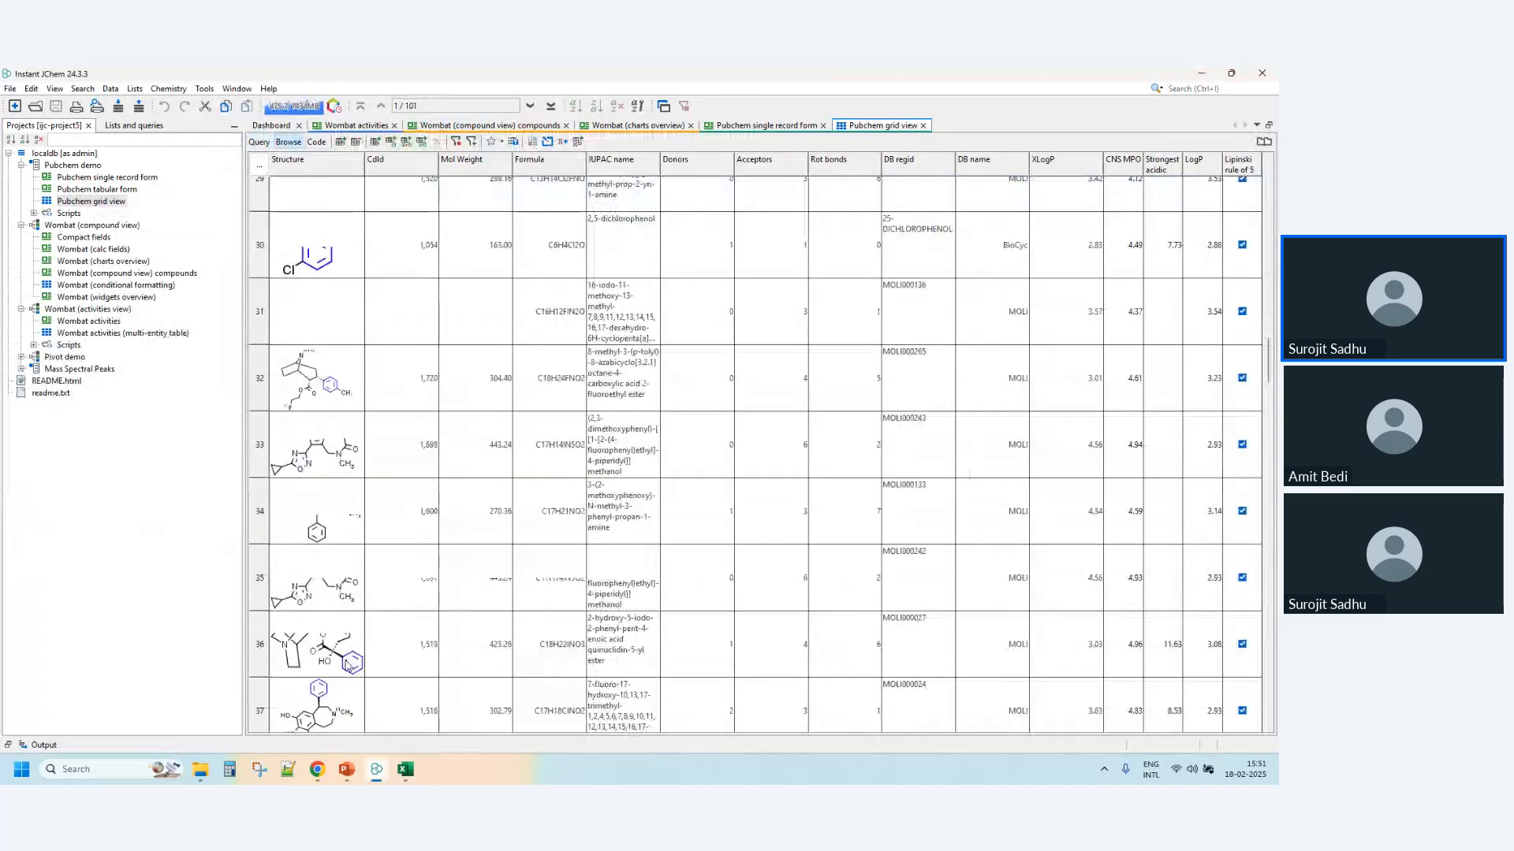
{"action": "scroll", "coordinate": [347, 666], "scroll_direction": "down", "scroll_amount": 9}
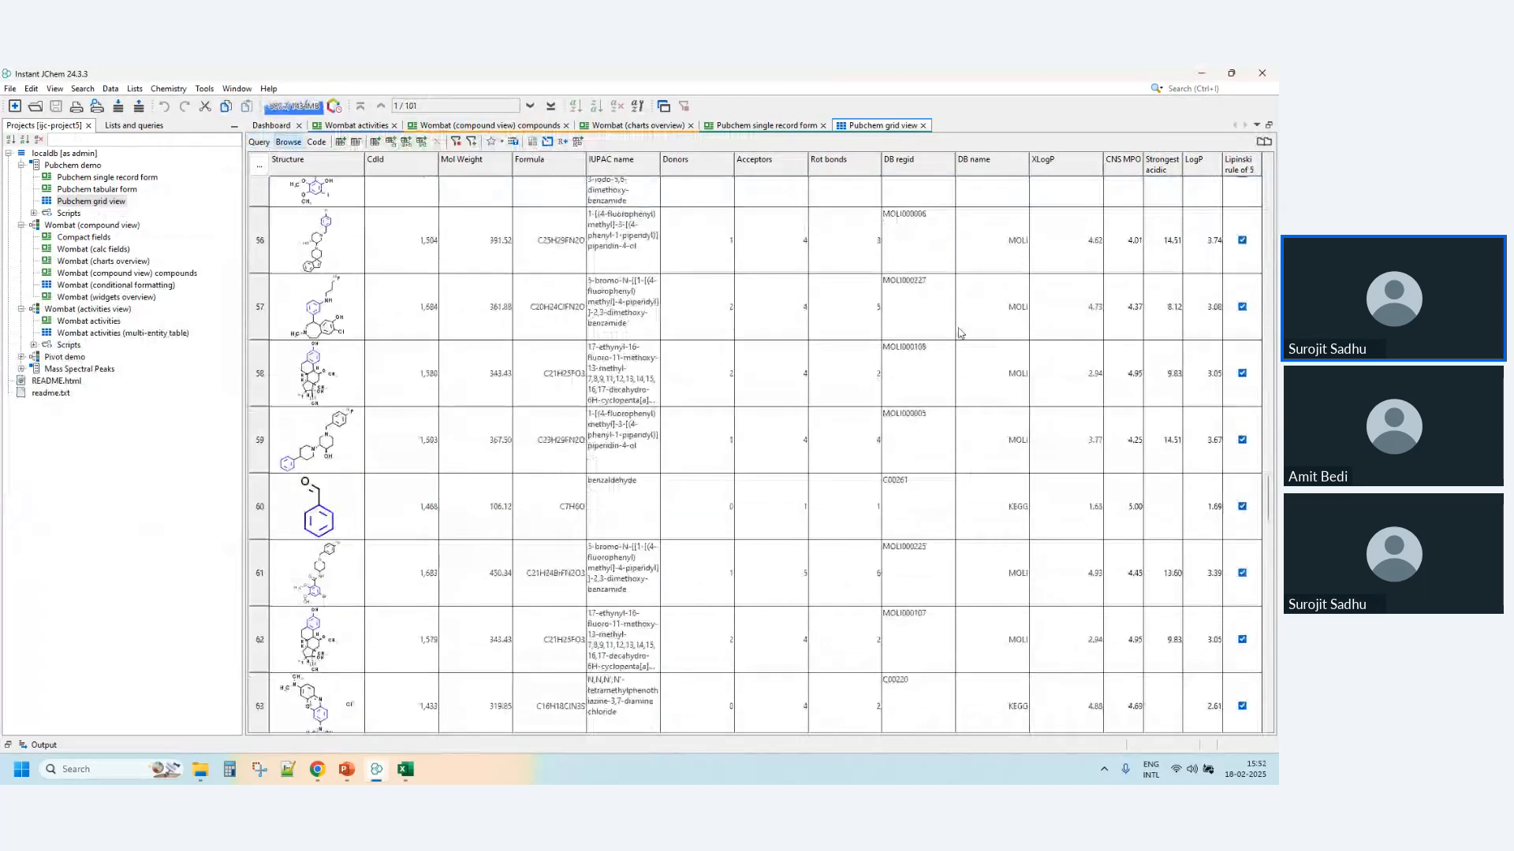
{"action": "scroll", "coordinate": [960, 333], "scroll_direction": "down", "scroll_amount": 12}
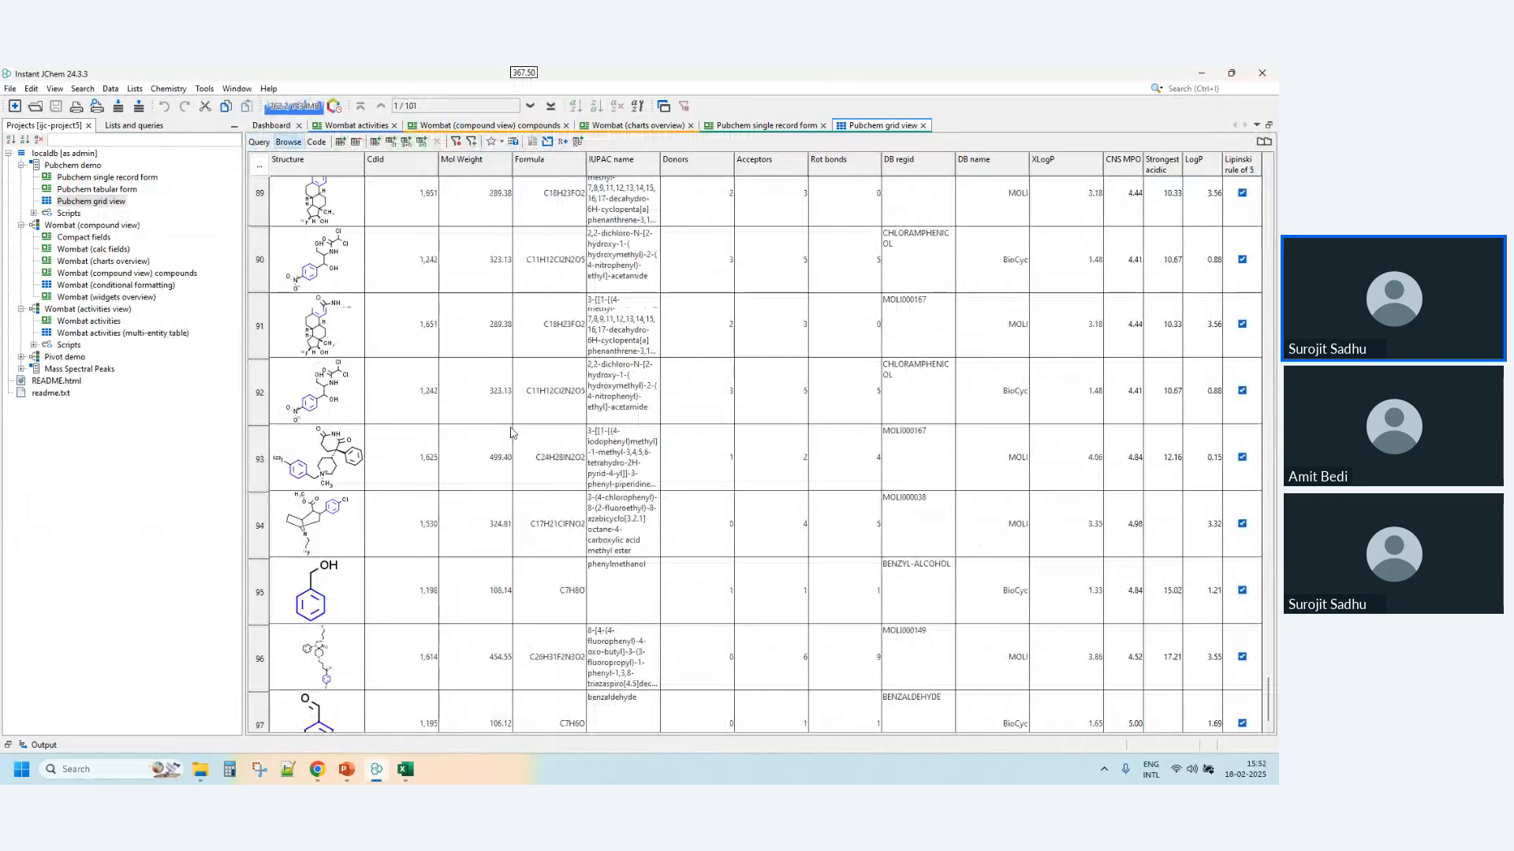
{"action": "scroll", "coordinate": [510, 432], "scroll_direction": "up", "scroll_amount": 12}
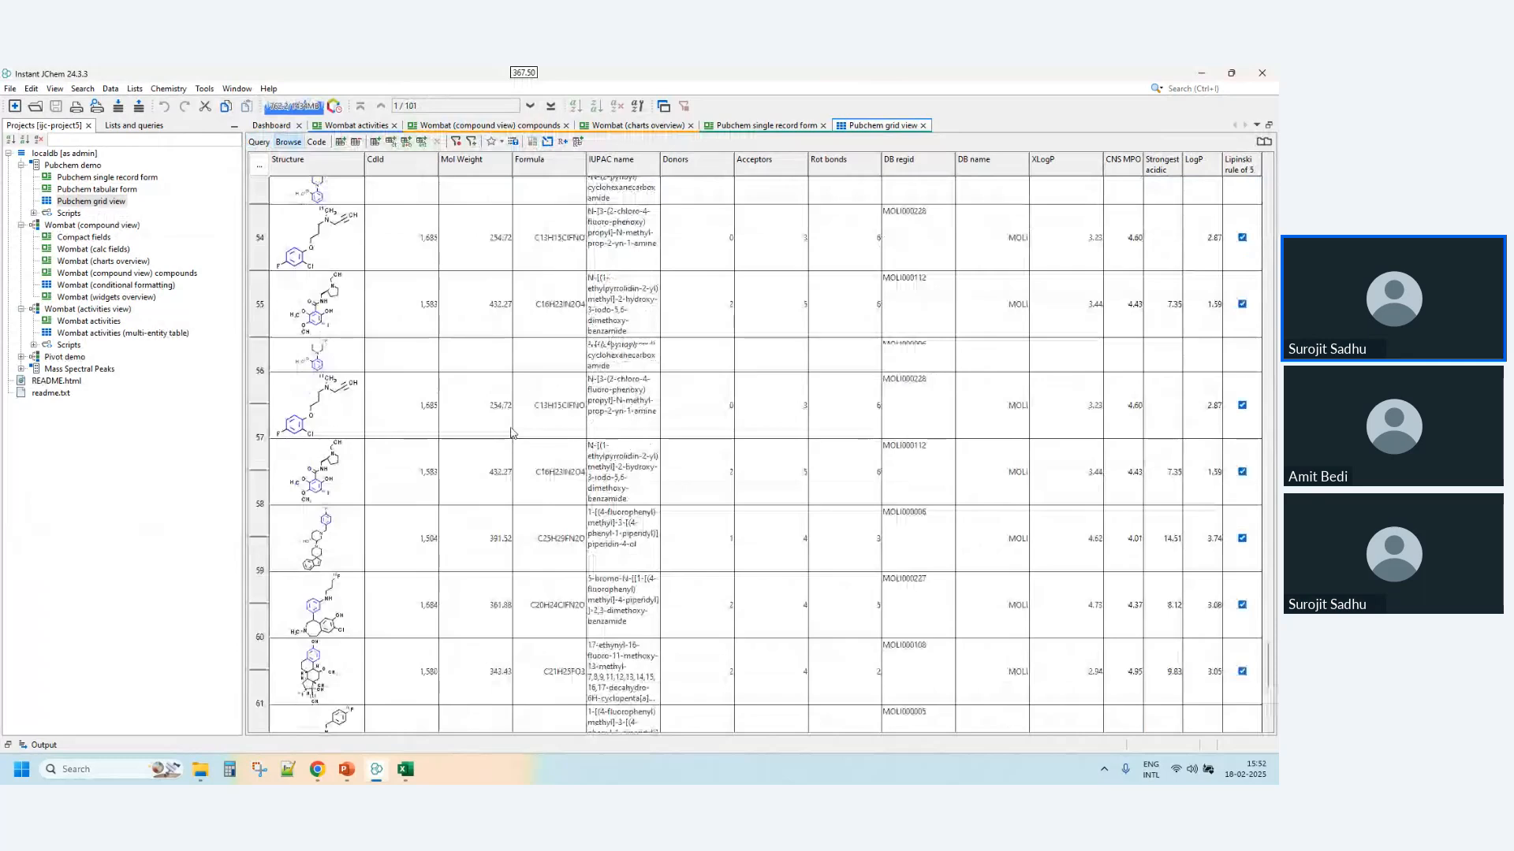
{"action": "scroll", "coordinate": [511, 432], "scroll_direction": "up", "scroll_amount": 15}
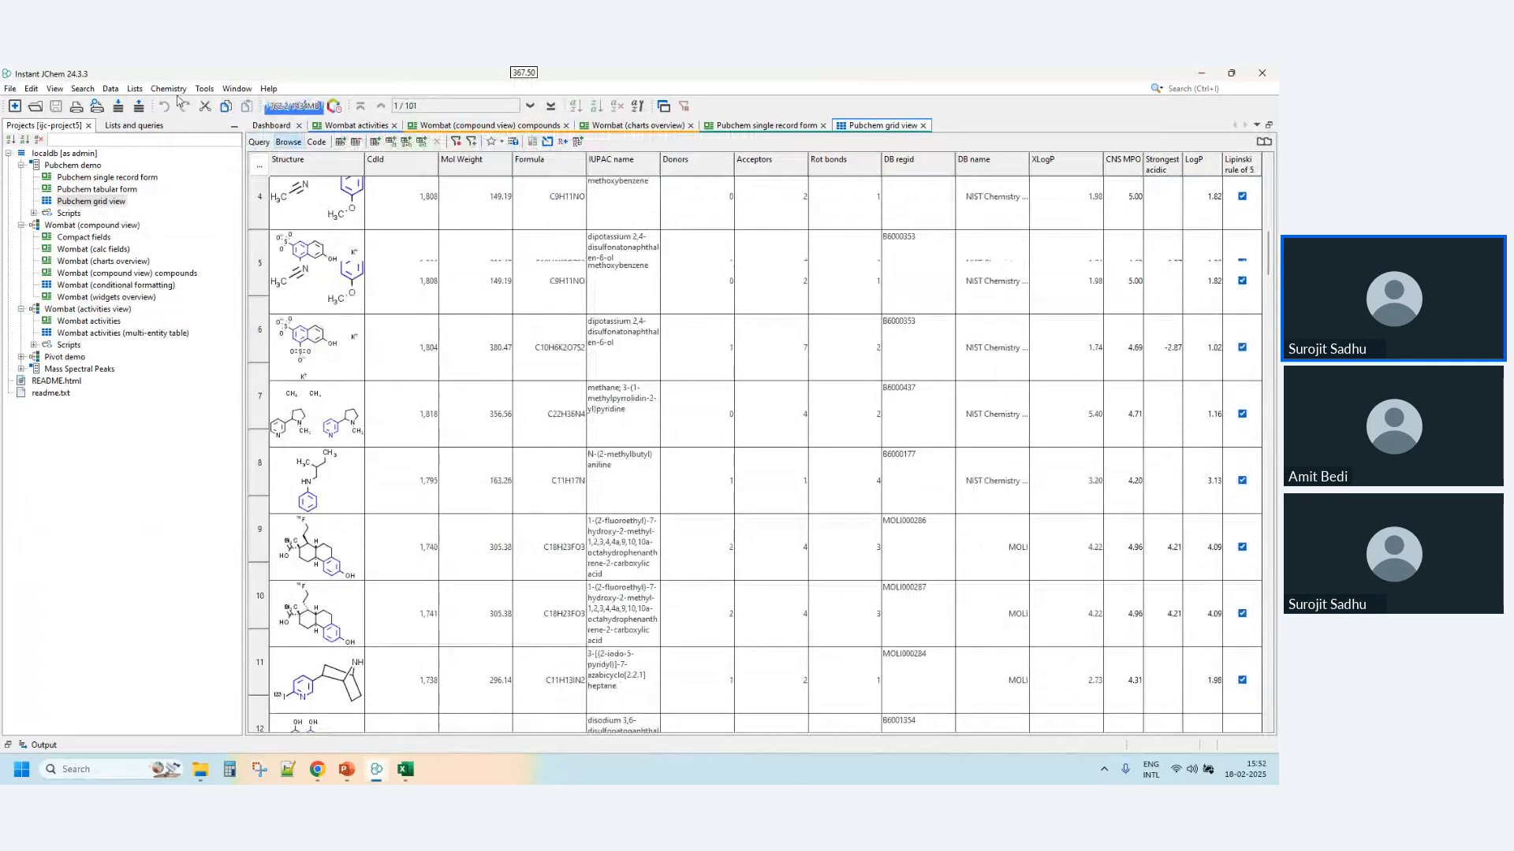
- Open the Query Builder for the Pubchem grid view and add an OR element to the AND query
{"action": "left_click", "coordinate": [238, 90]}
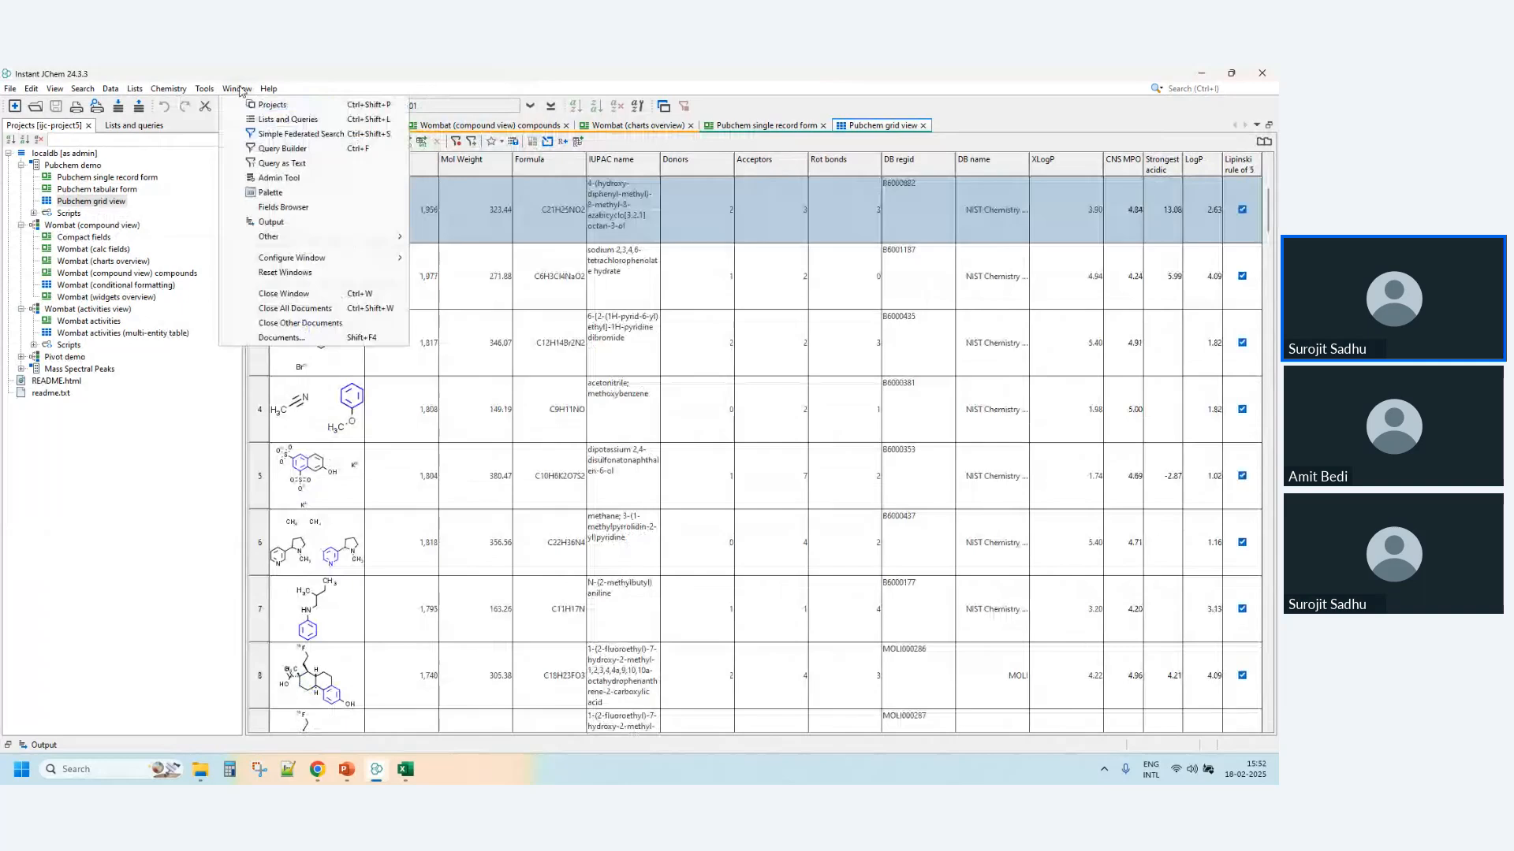
{"action": "left_click", "coordinate": [282, 148]}
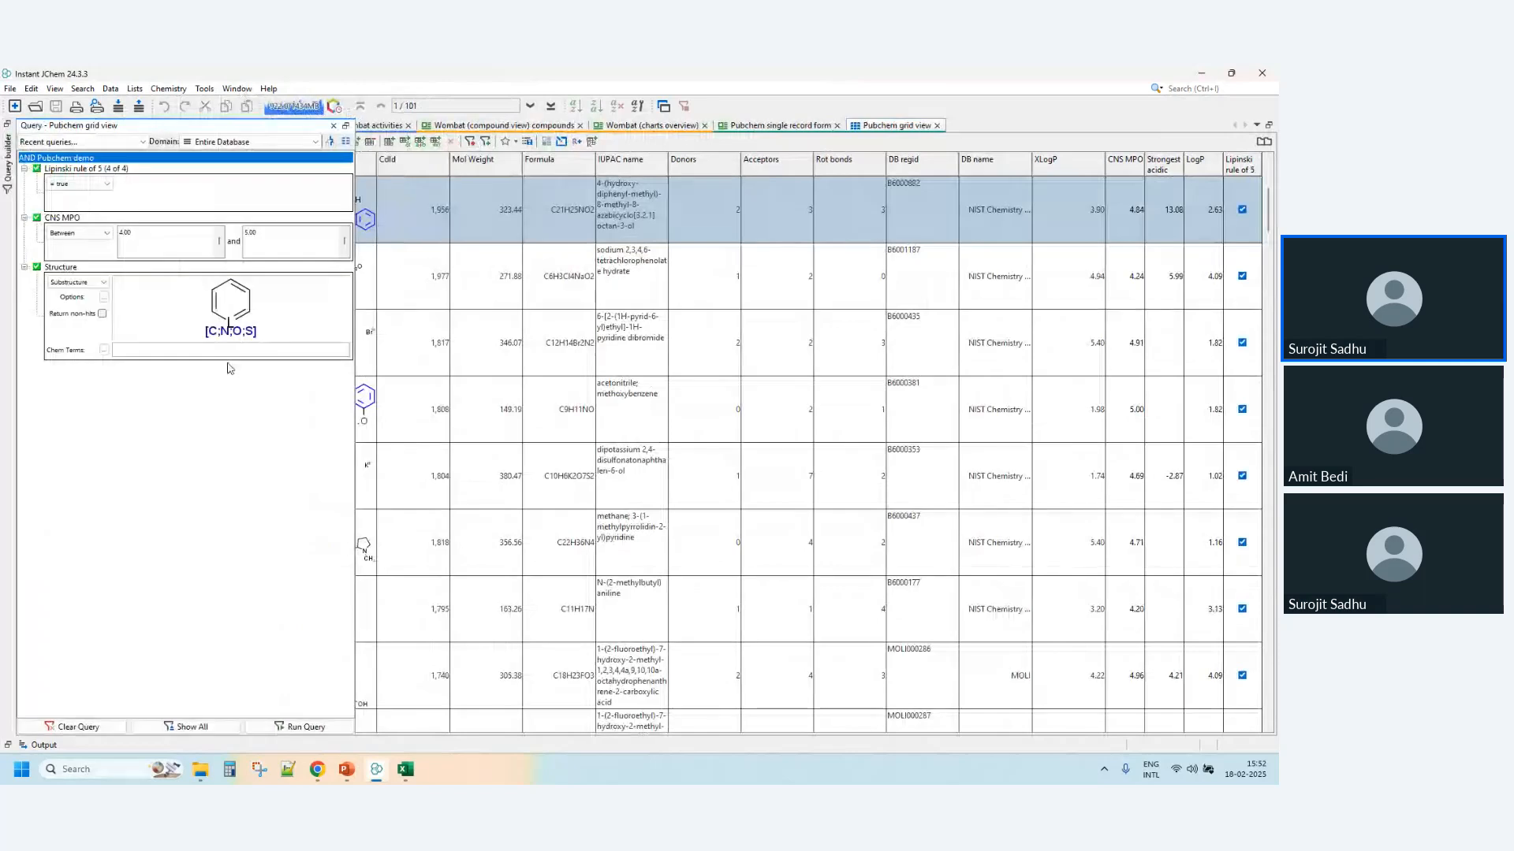
{"action": "right_click", "coordinate": [43, 158]}
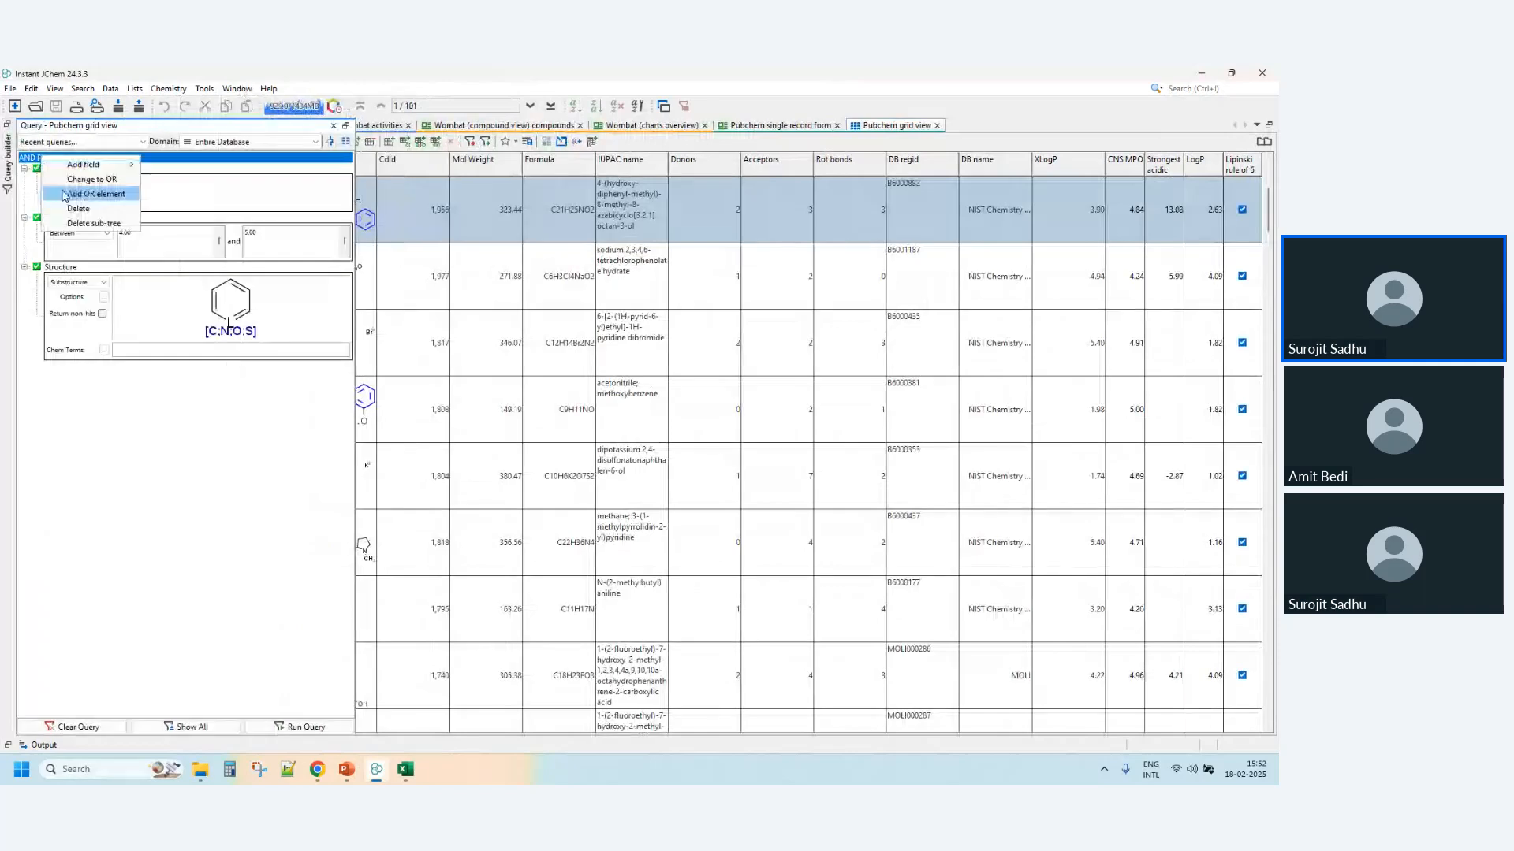
{"action": "left_click", "coordinate": [65, 195]}
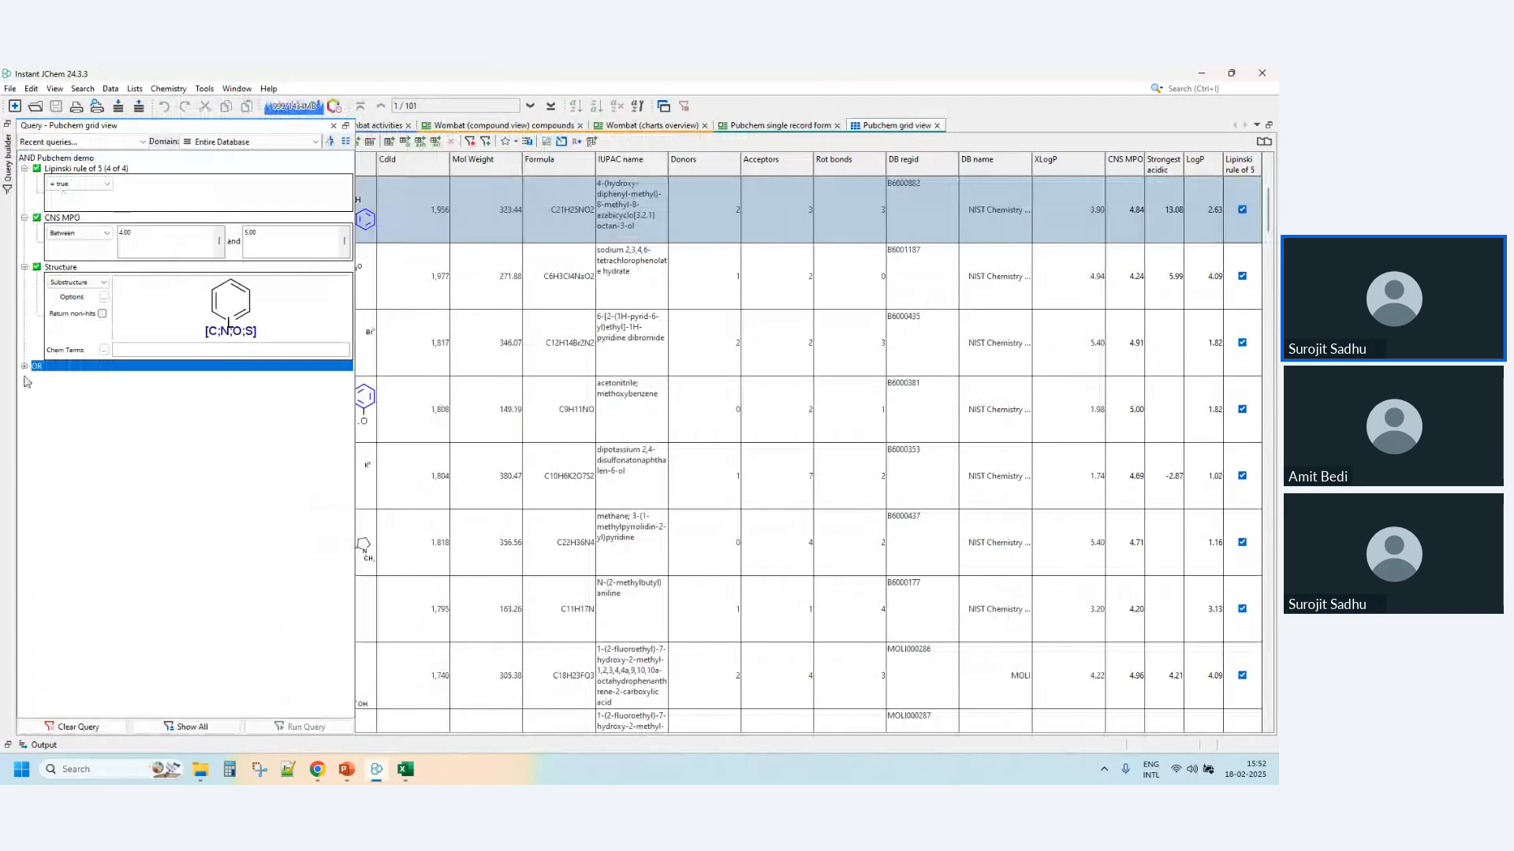
- Add a Structure field under the OR element and set naphthalene as its substructure
{"action": "right_click", "coordinate": [67, 367]}
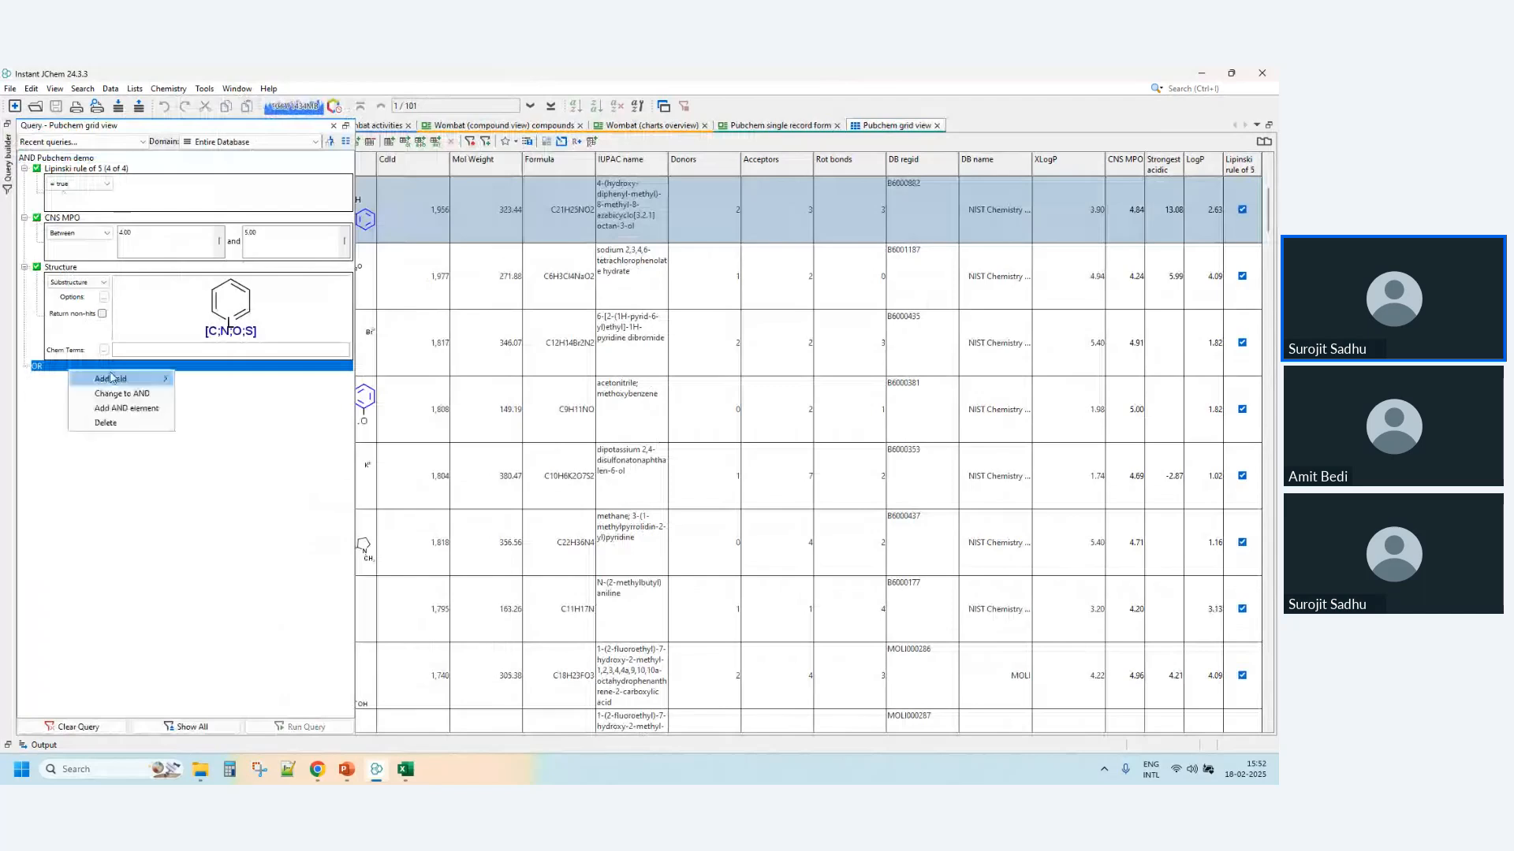
{"action": "mouse_move", "coordinate": [112, 379]}
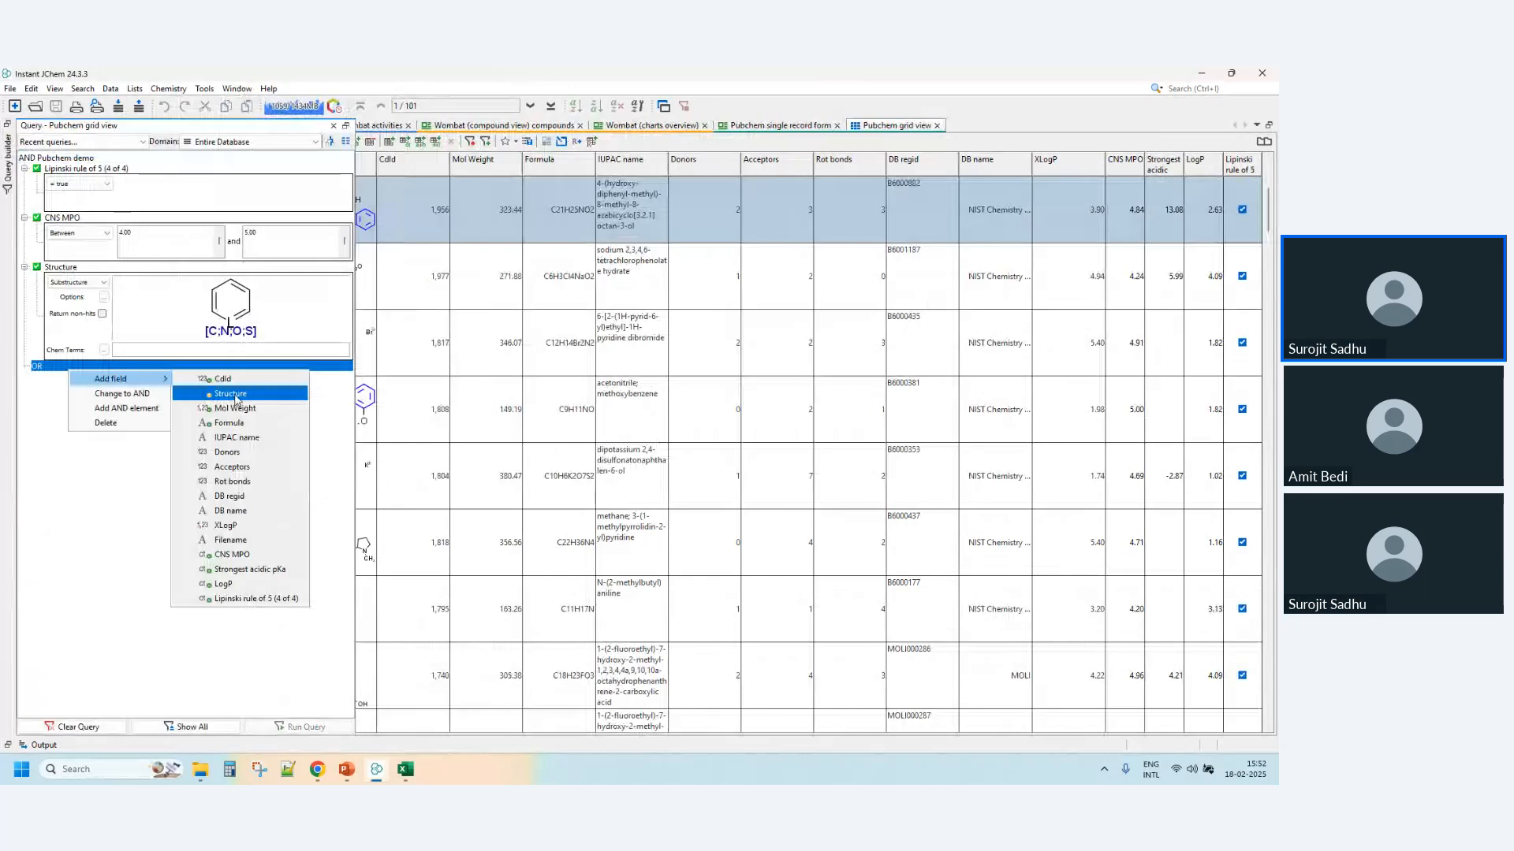
{"action": "left_click", "coordinate": [230, 395]}
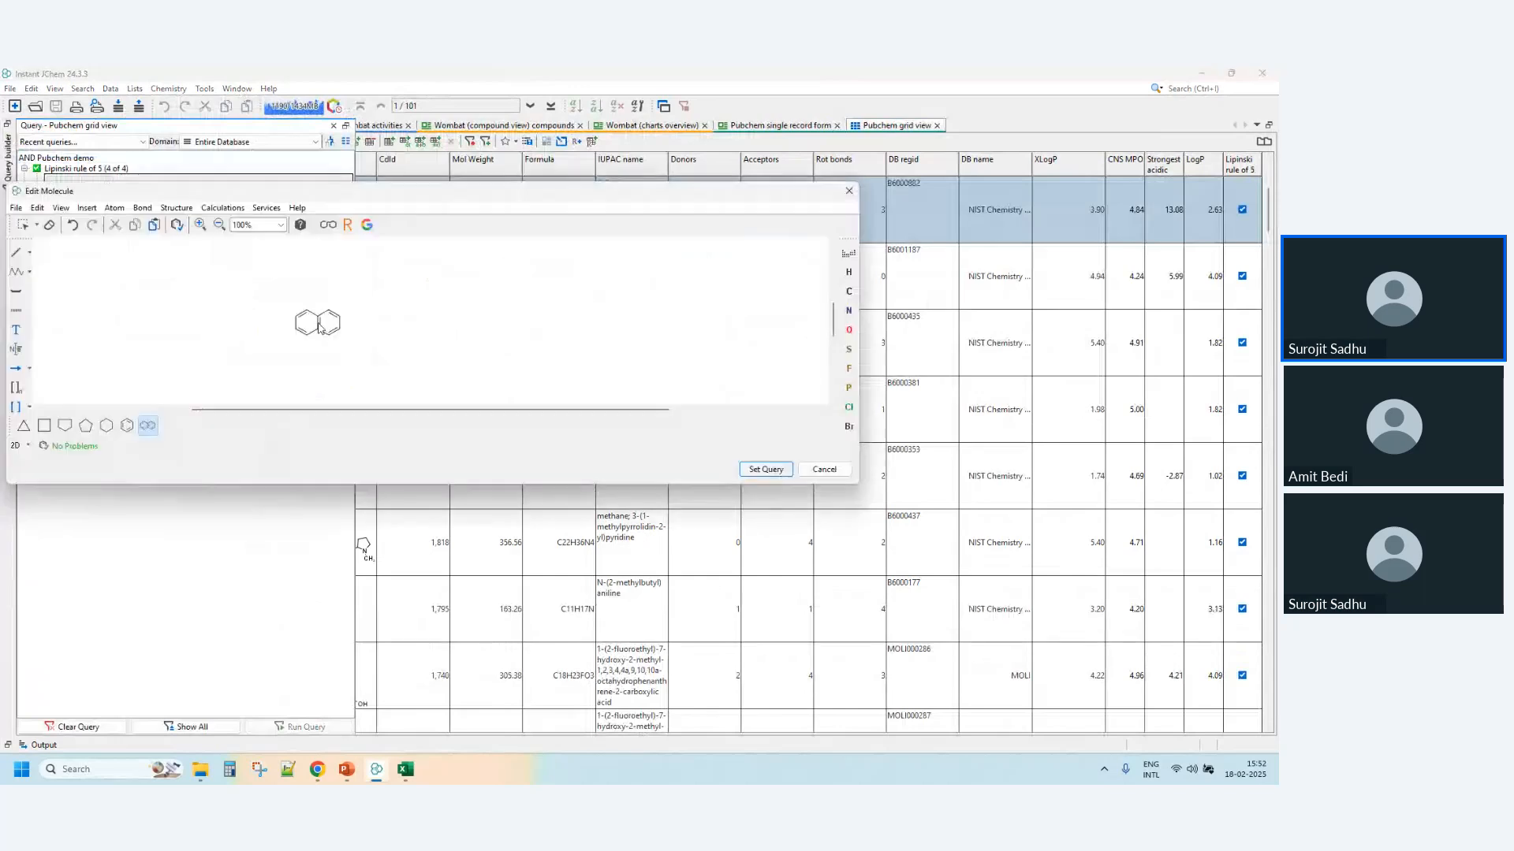
{"action": "left_click", "coordinate": [318, 327]}
{"action": "key", "text": "Return"}
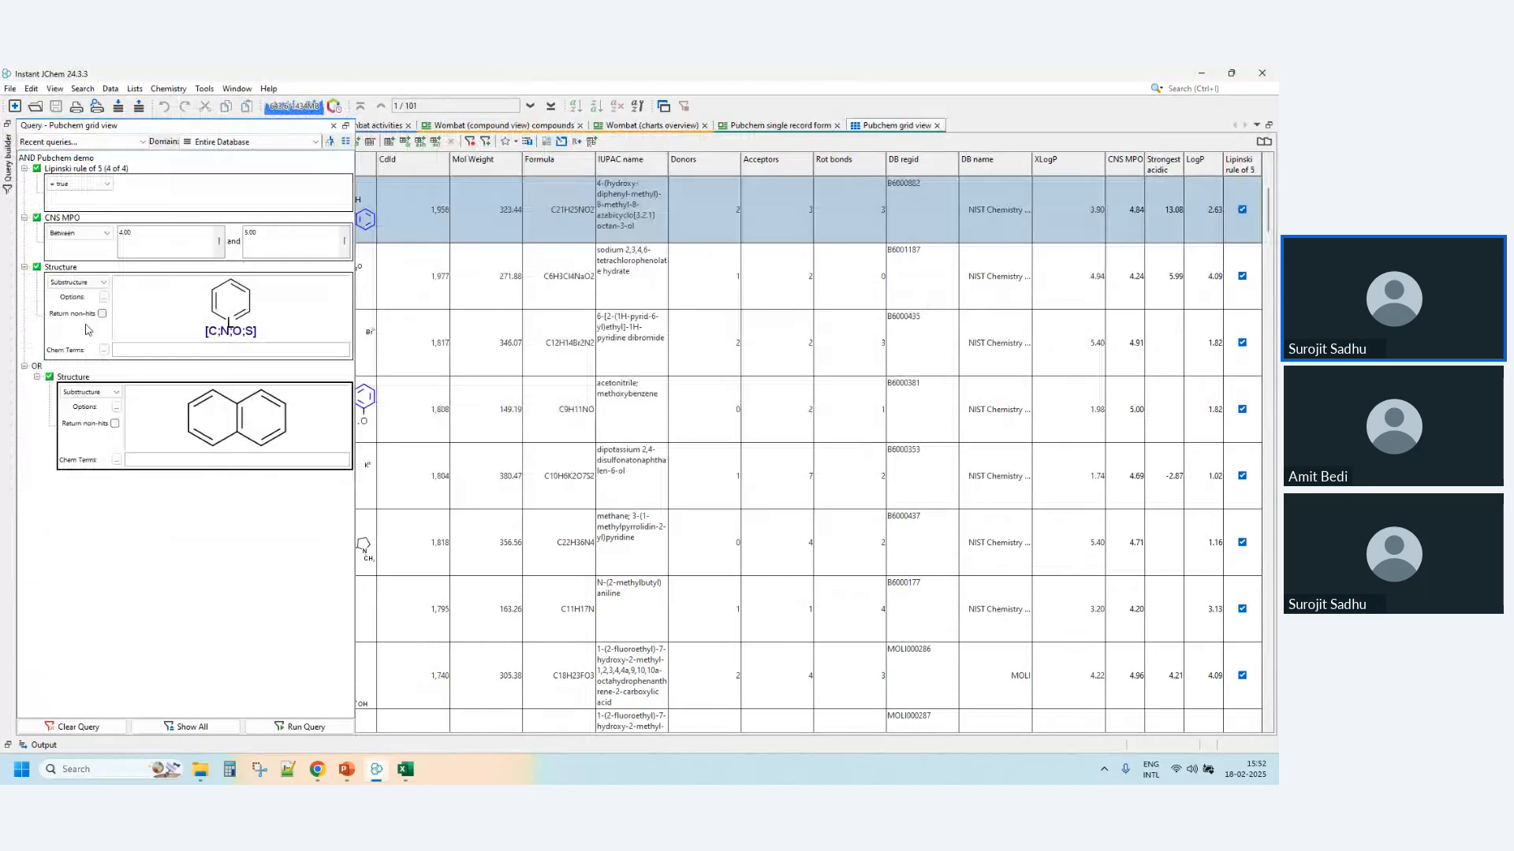
- Dock the Query Builder beside the grid and set the naphthalene structure of the OR condition again
{"action": "right_click", "coordinate": [143, 486]}
{"action": "mouse_move", "coordinate": [185, 494]}
{"action": "left_click", "coordinate": [268, 714]}
{"action": "left_click", "coordinate": [344, 132]}
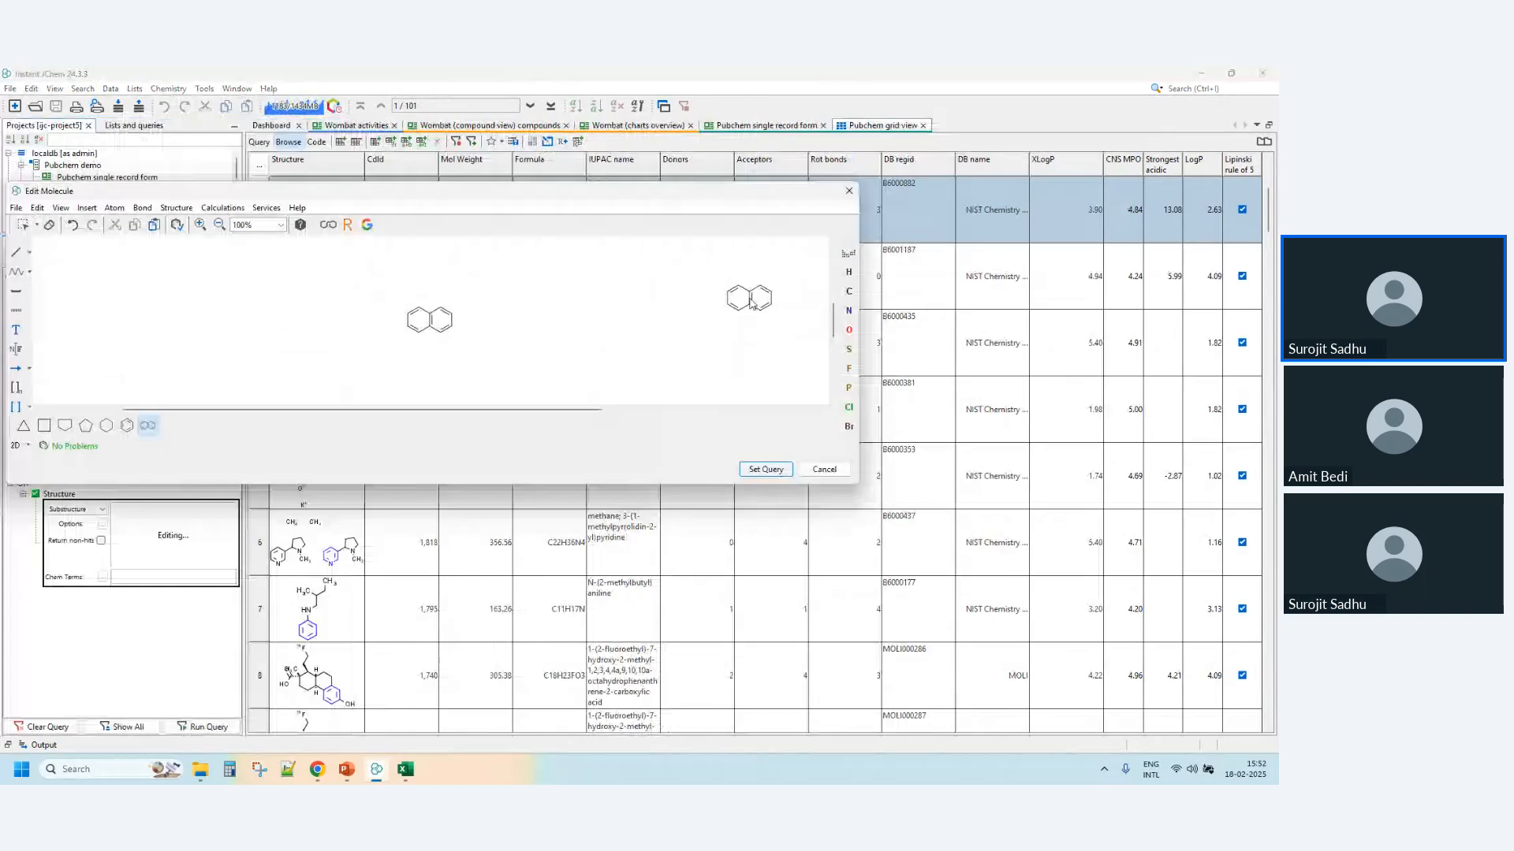
{"action": "key", "text": "Return"}
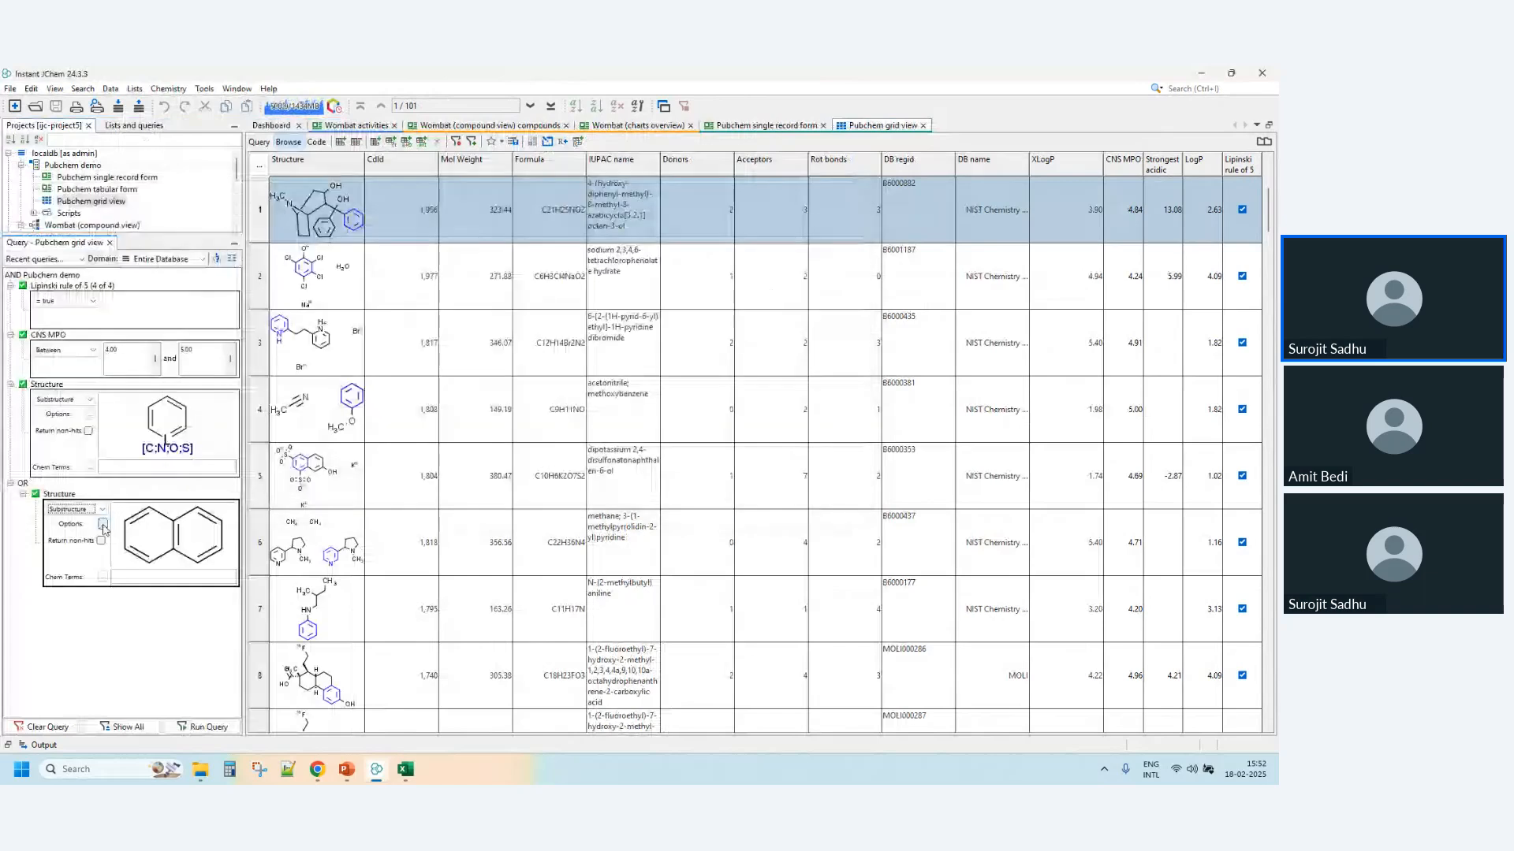
- Look through the Search Options of the naphthalene condition, cancel them and close the Query Builder
{"action": "left_click", "coordinate": [102, 525]}
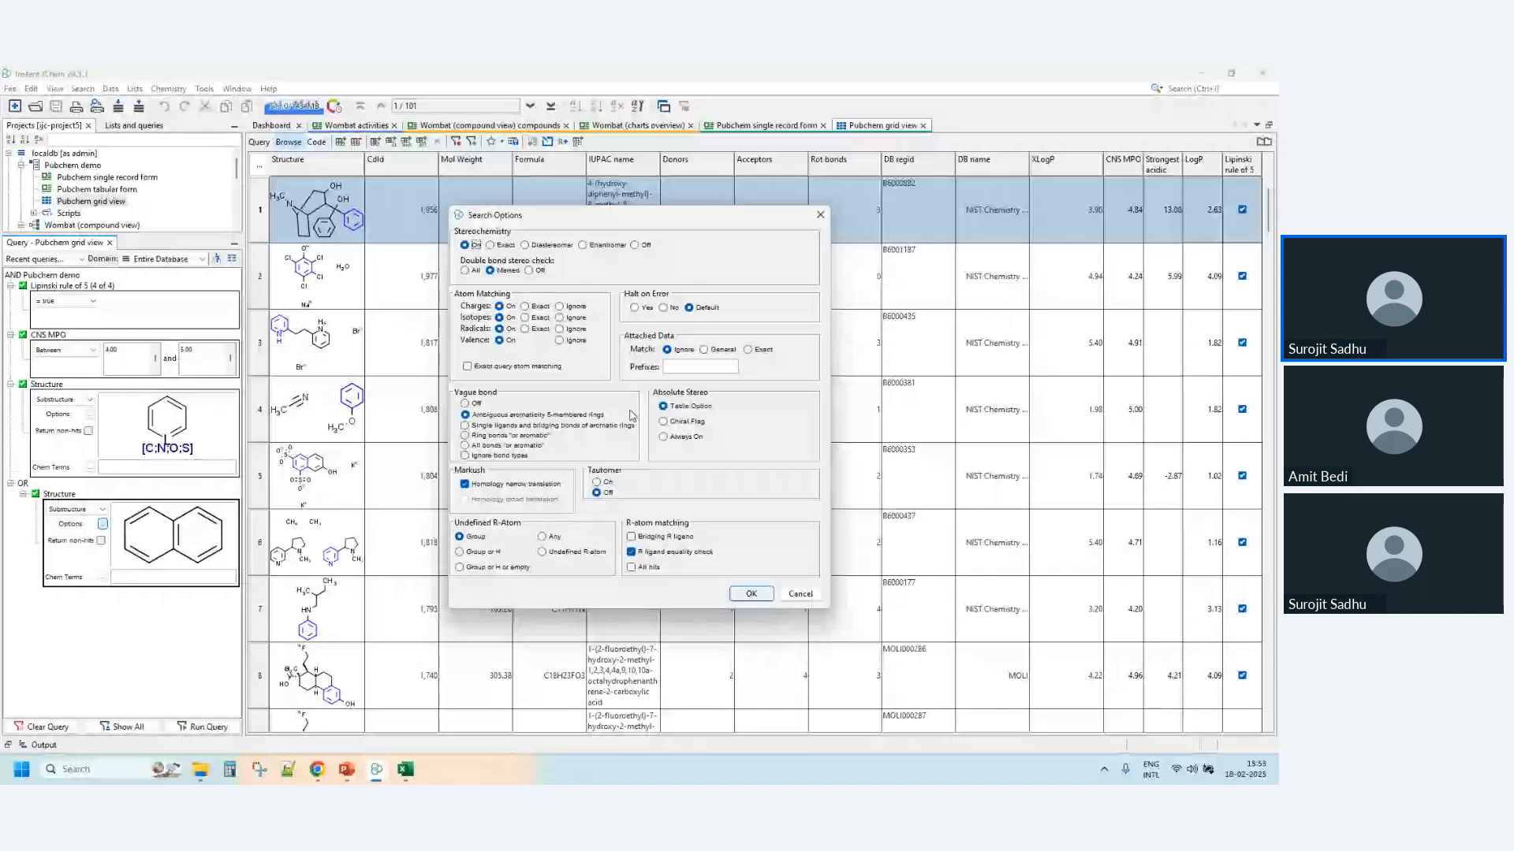
{"action": "left_click", "coordinate": [798, 596]}
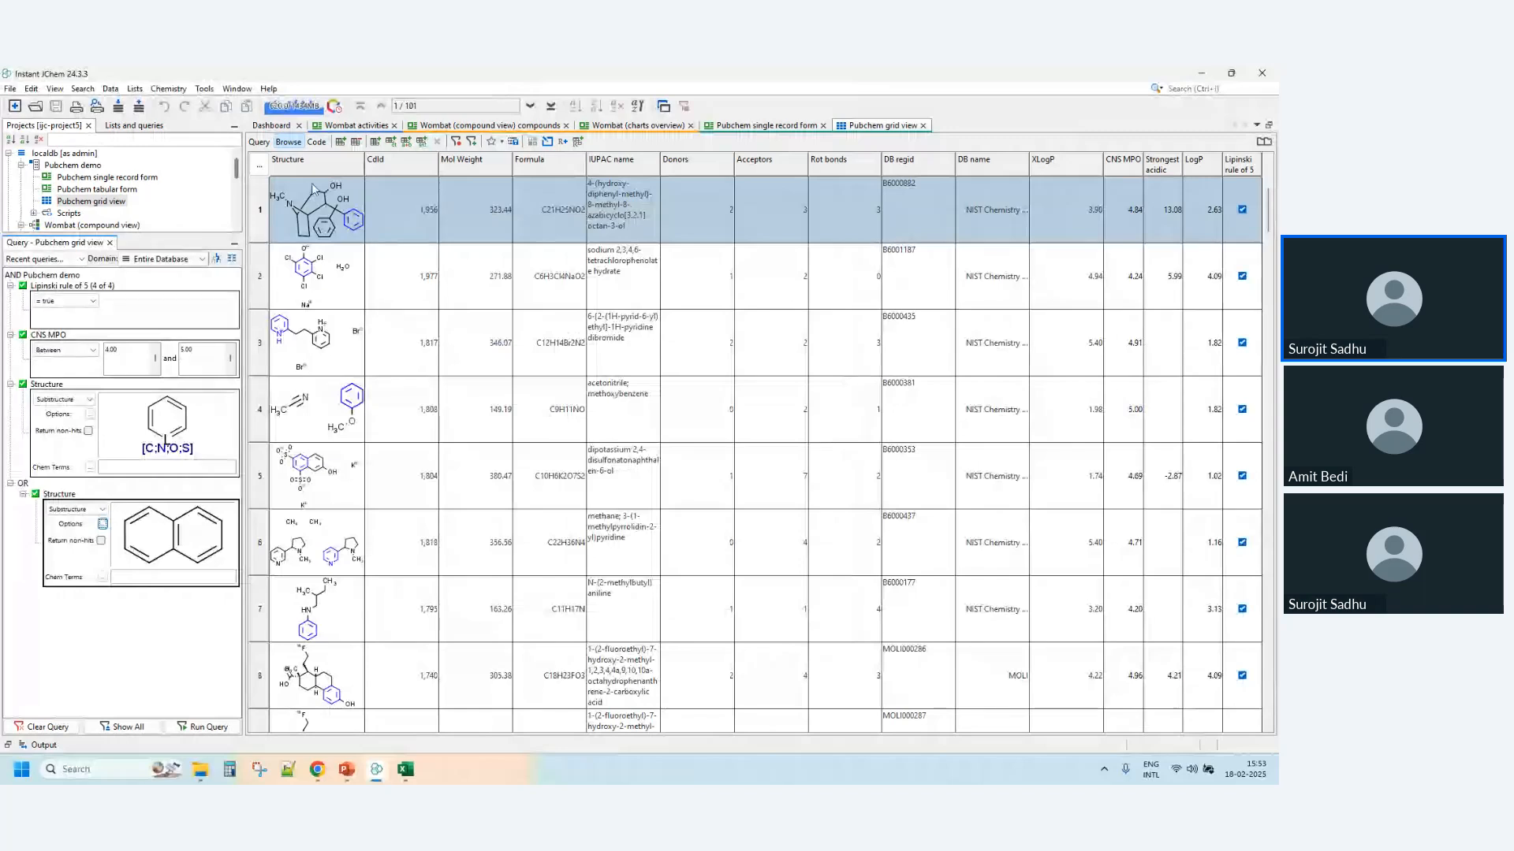
{"action": "left_click", "coordinate": [110, 242]}
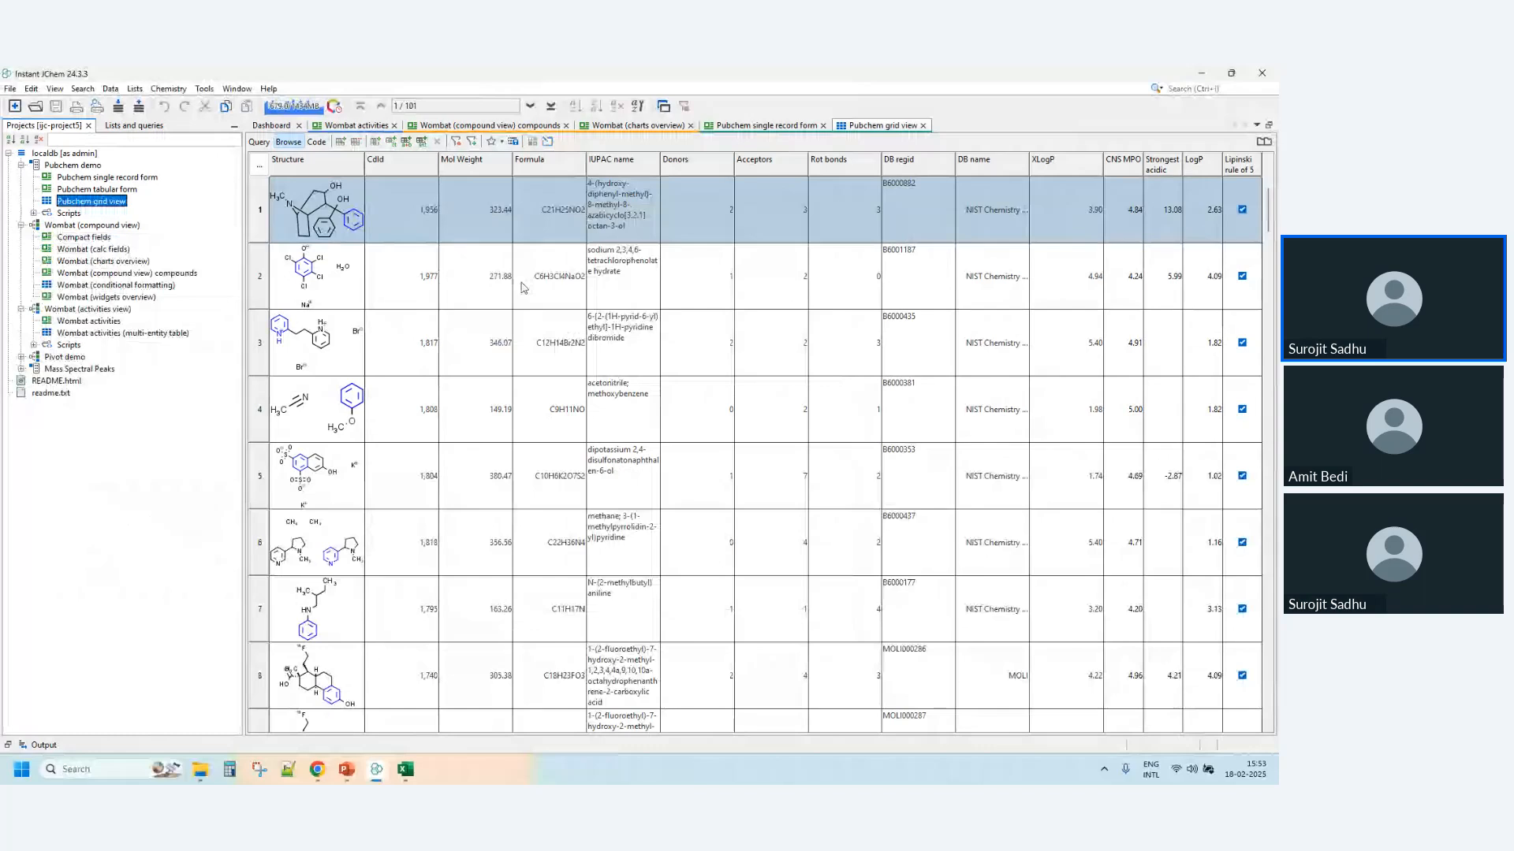
- Look through the file types offered for exporting the Pubchem data and cancel the export
{"action": "left_click", "coordinate": [139, 107]}
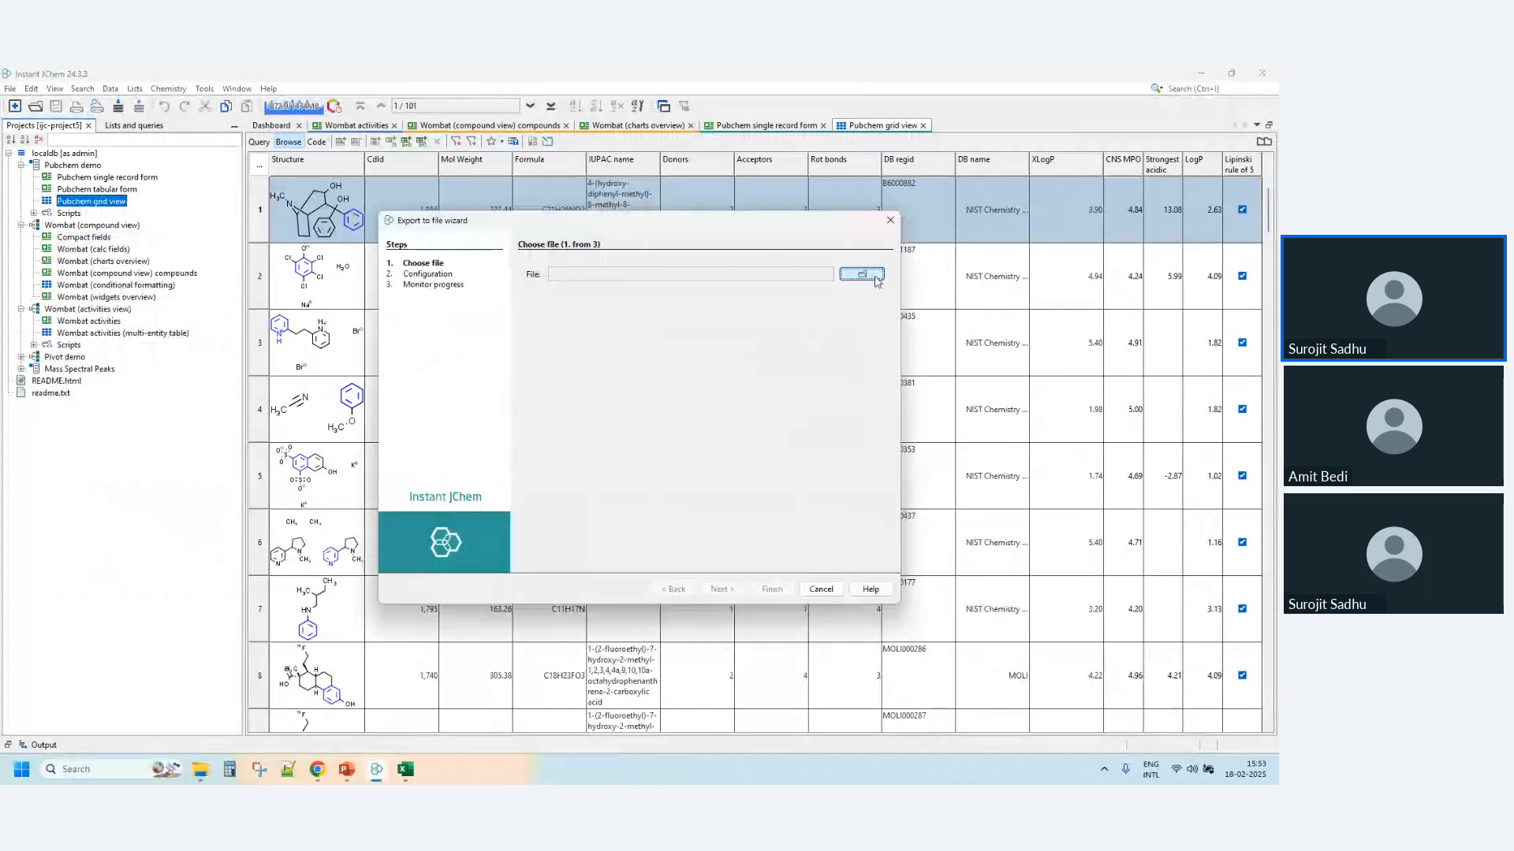
{"action": "left_click", "coordinate": [876, 281]}
{"action": "left_click", "coordinate": [725, 528]}
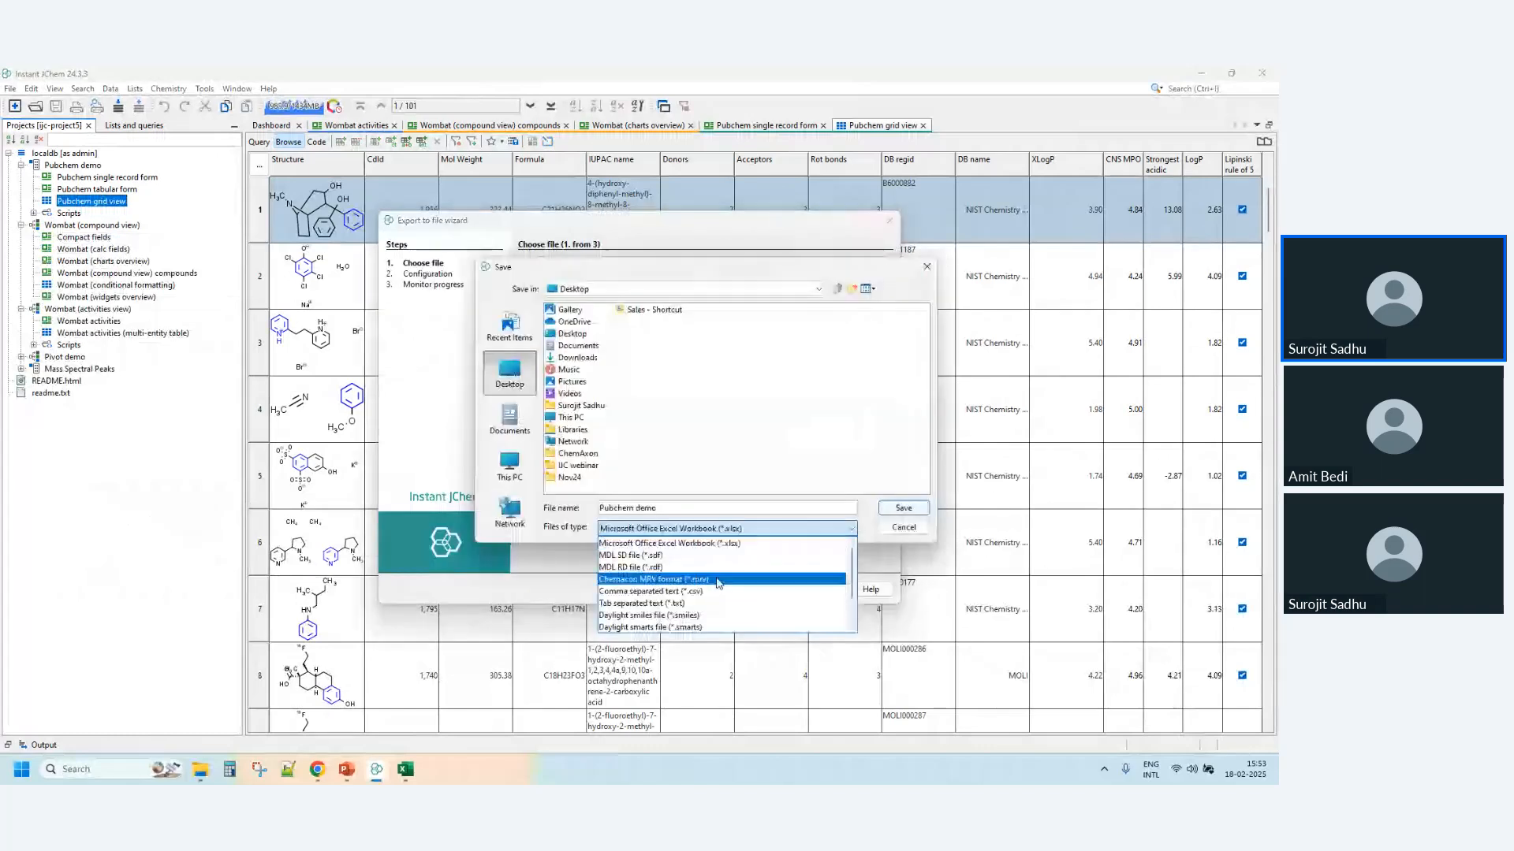
{"action": "left_click", "coordinate": [832, 487]}
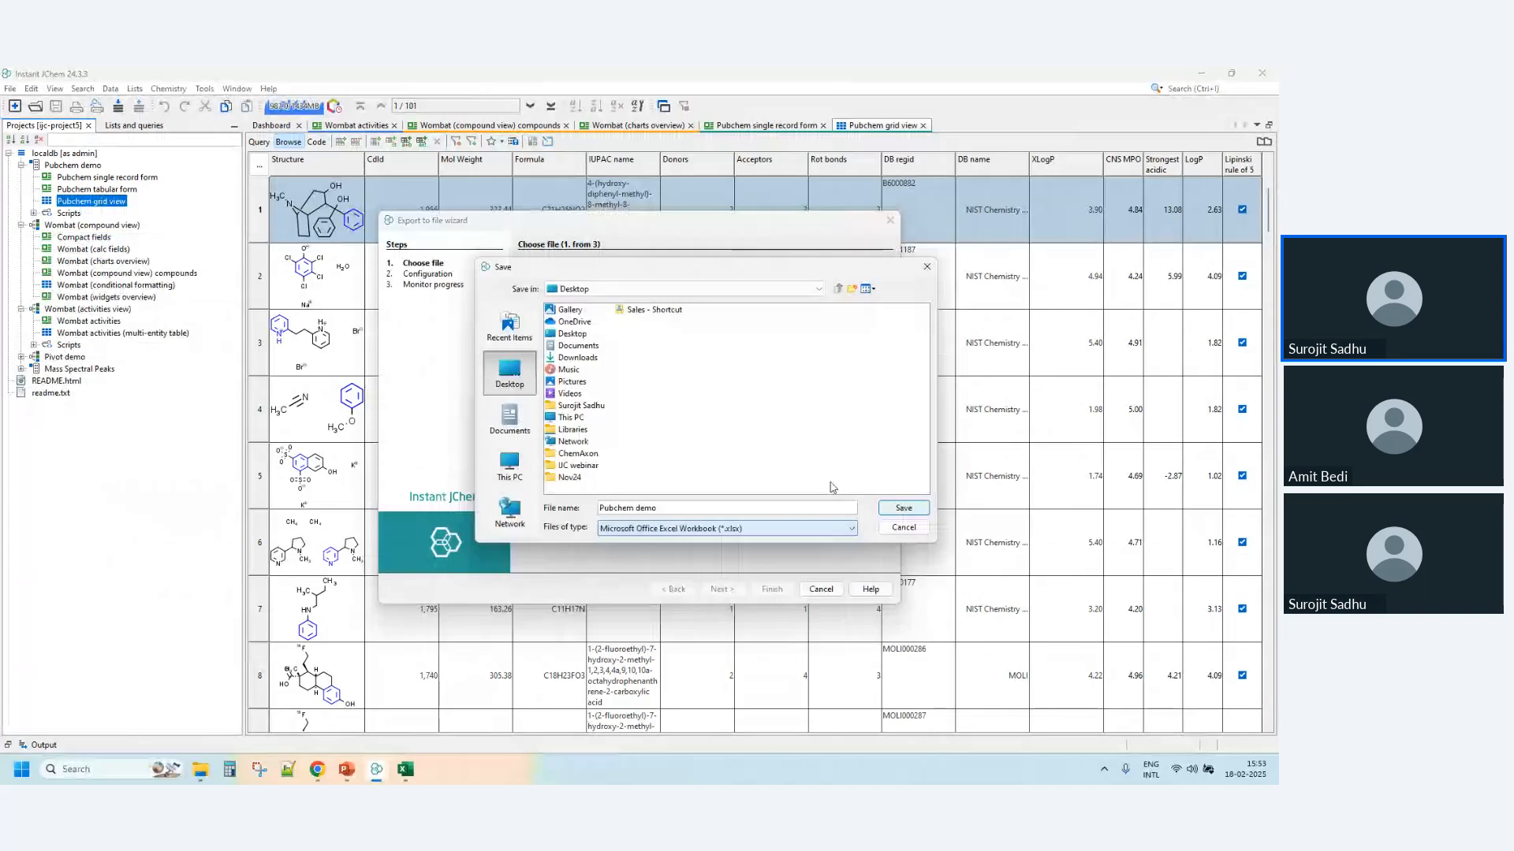
{"action": "left_click", "coordinate": [903, 527]}
{"action": "left_click", "coordinate": [826, 591]}
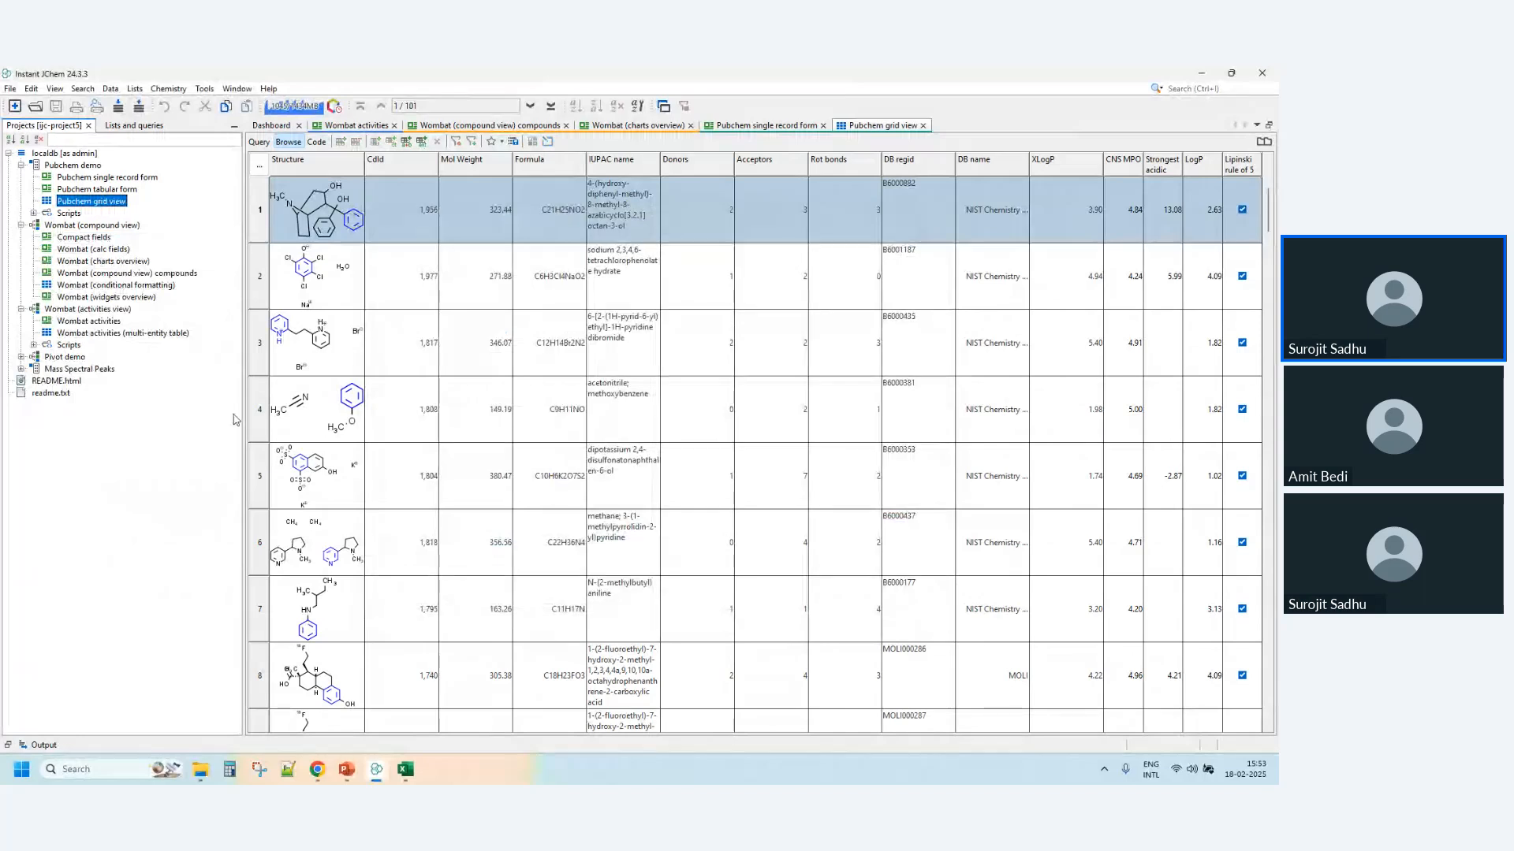
- Narrow the project tree to give the grid more width and switch to the Zoho webinar in Chrome
{"action": "left_click_drag", "start_coordinate": [243, 420], "coordinate": [148, 421]}
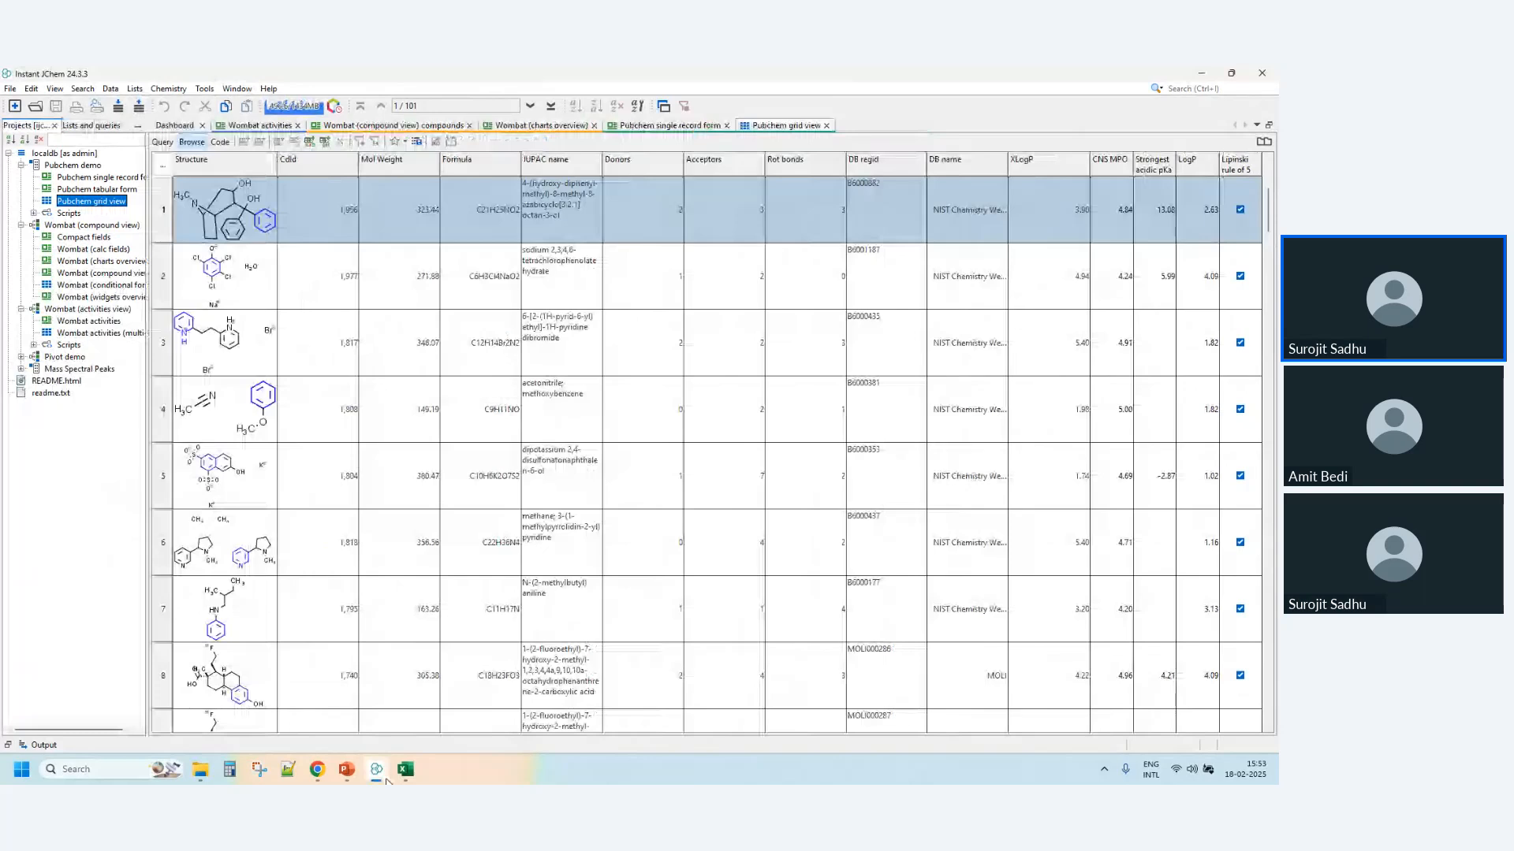
{"action": "mouse_move", "coordinate": [376, 779]}
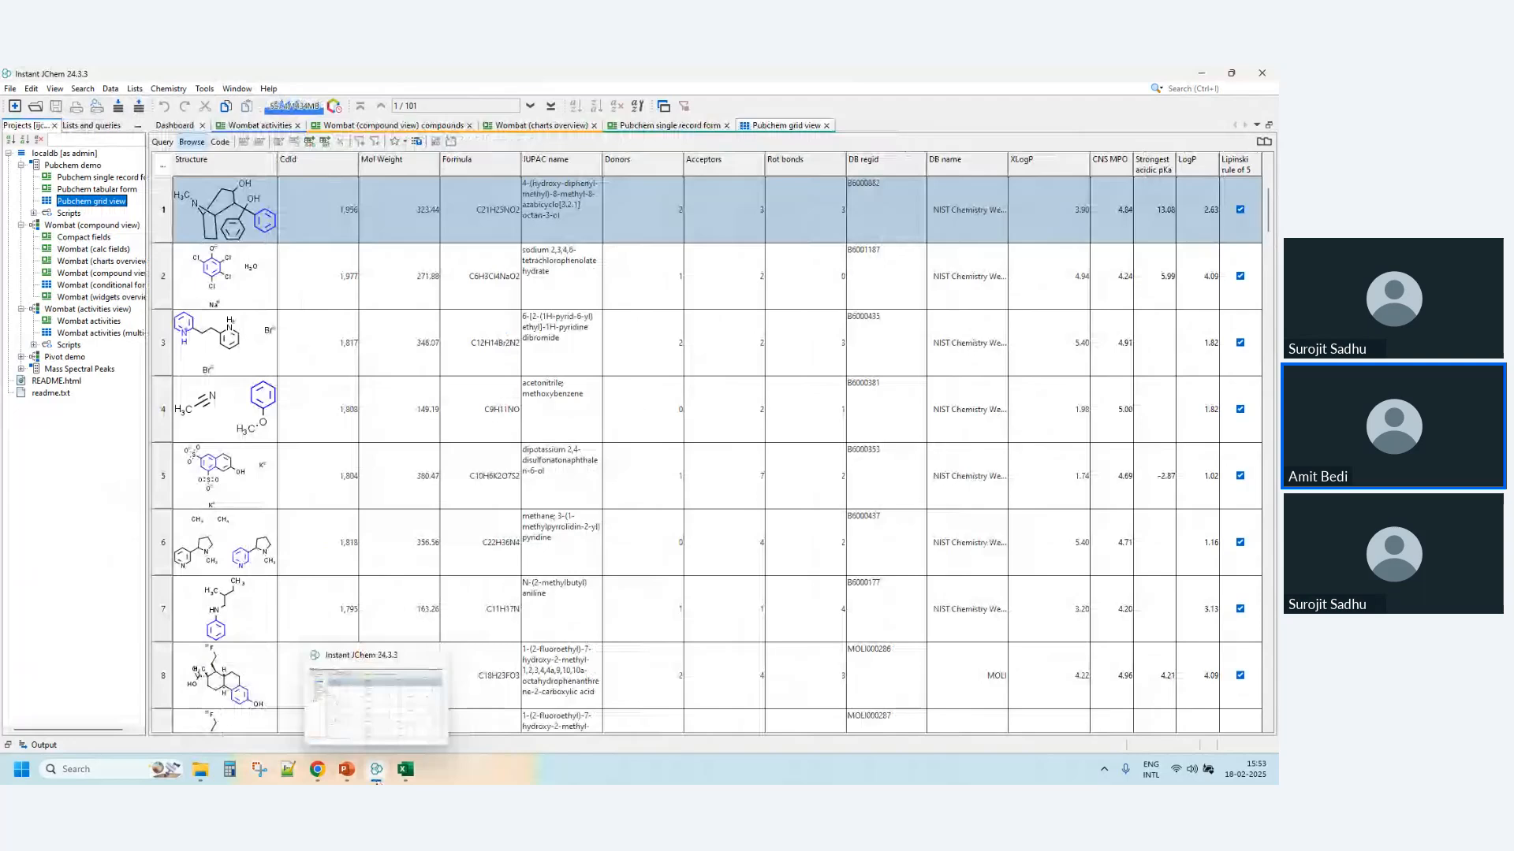
{"action": "left_click", "coordinate": [317, 770]}
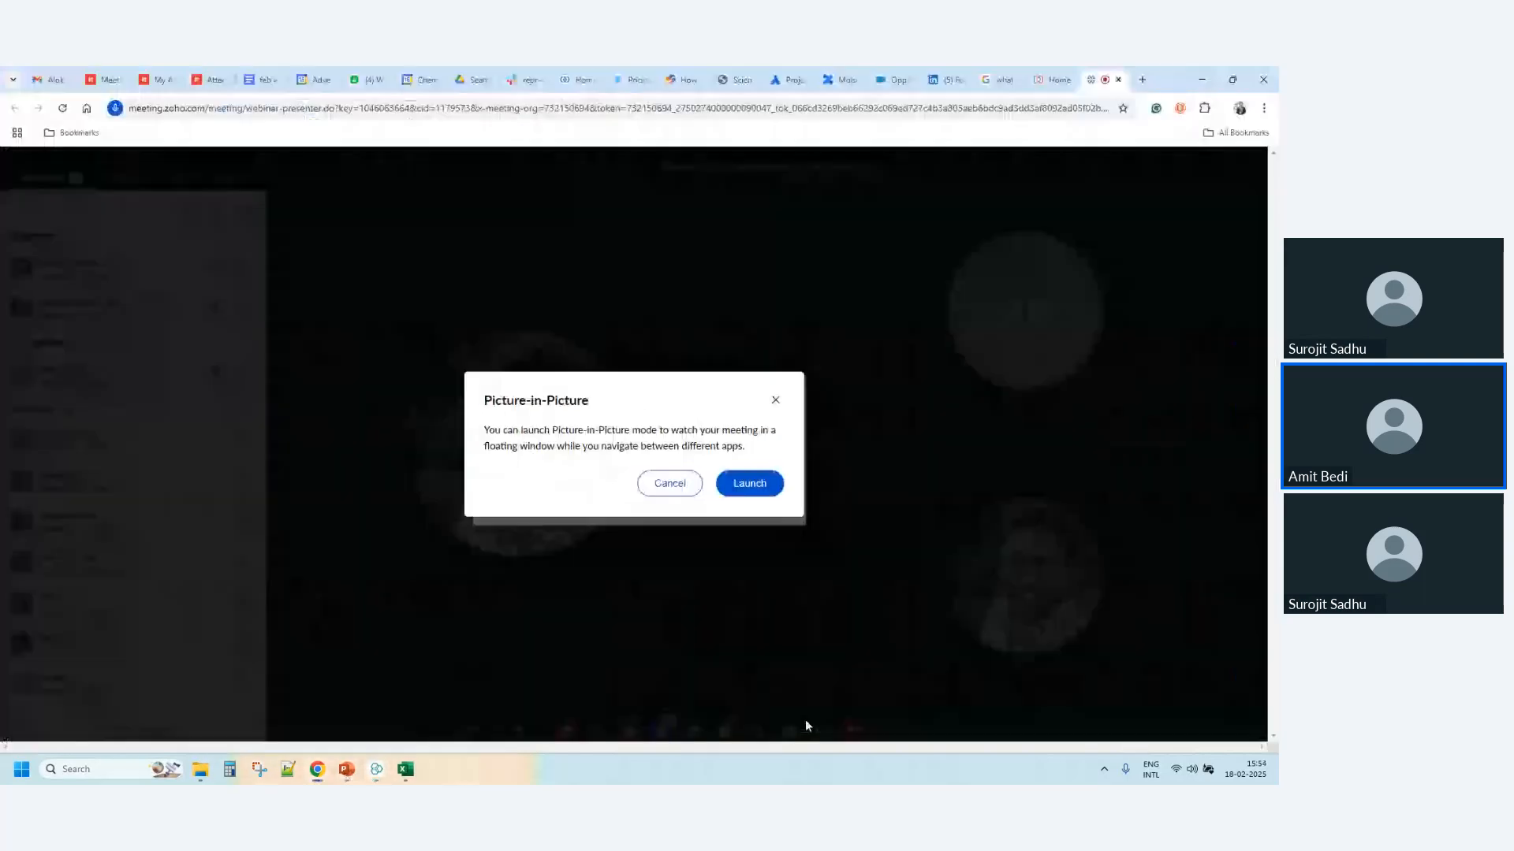